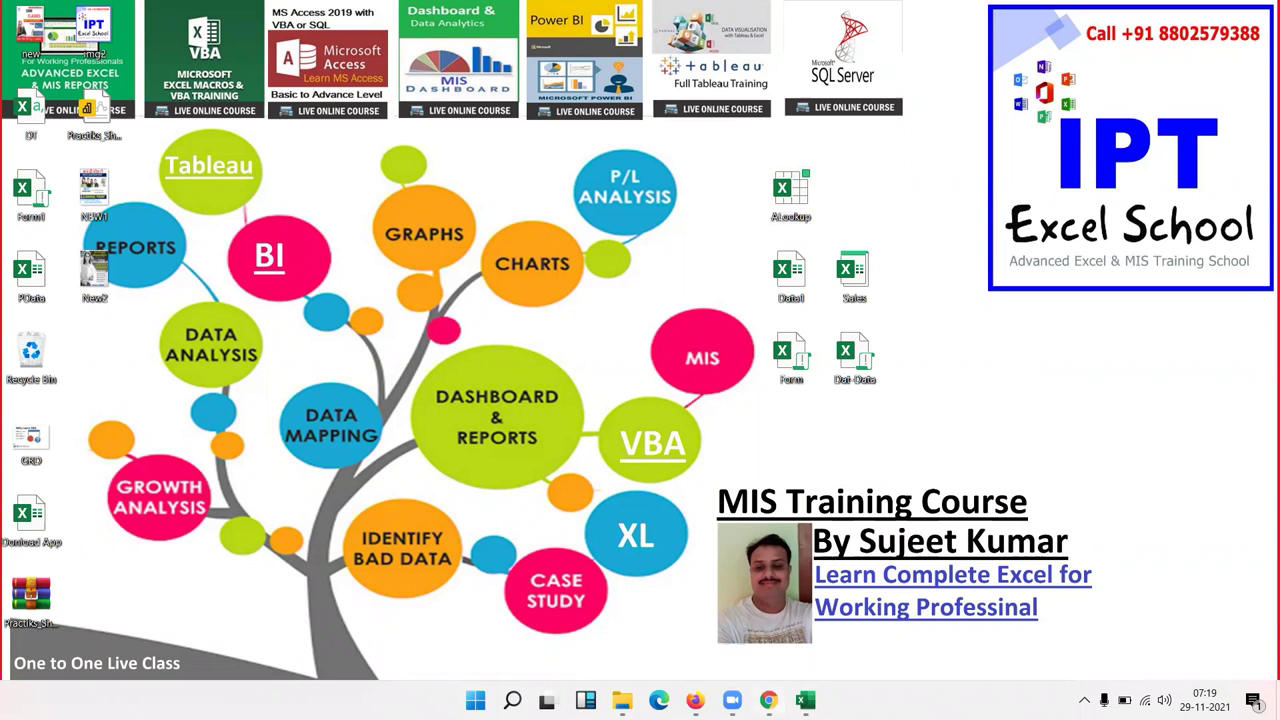
# - Bring Excel forward on the Formulas tab and browse the Logical and Text function lists
pyautogui.click(805, 700)
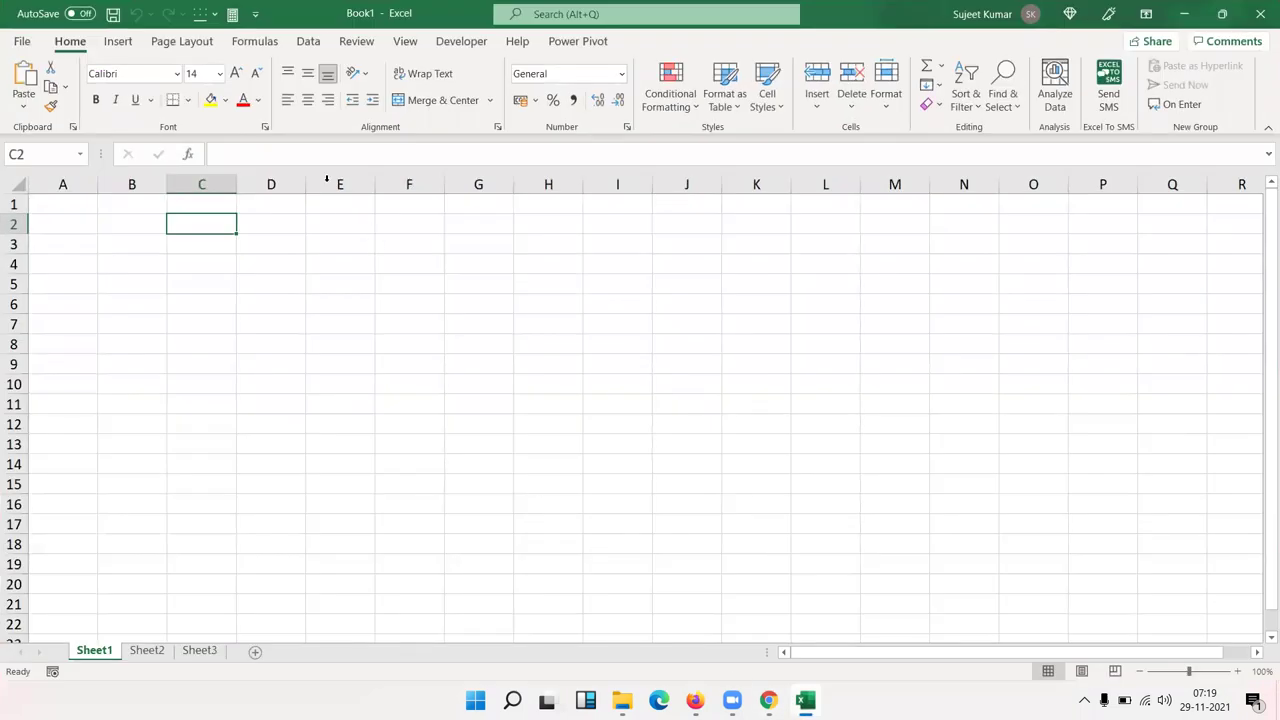
pyautogui.click(252, 44)
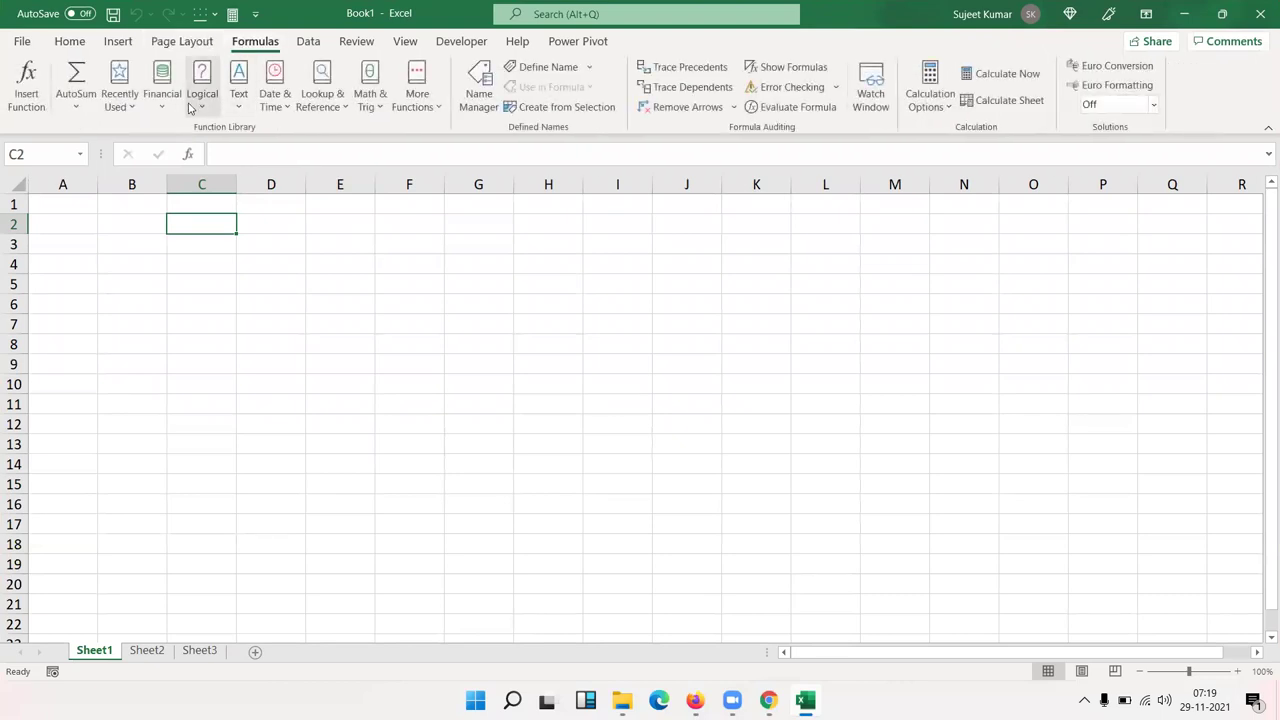
pyautogui.click(190, 100)
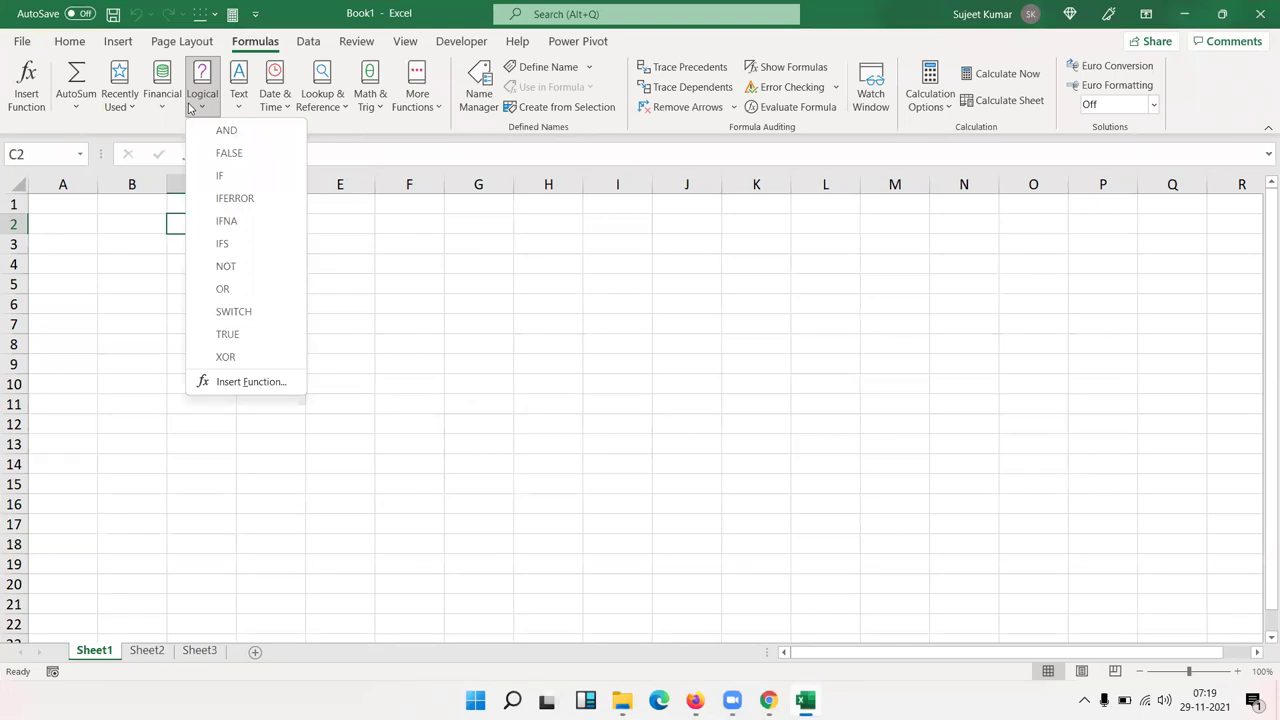
pyautogui.click(250, 108)
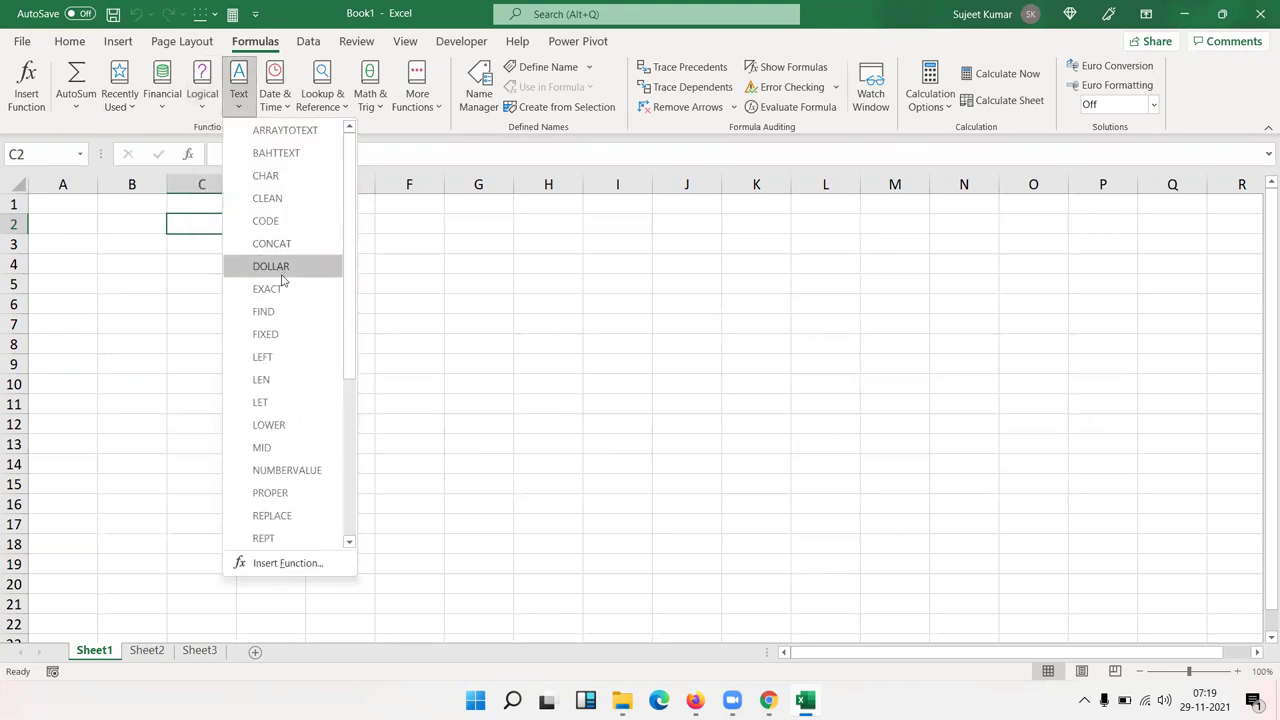
pyautogui.scroll(-3, 290, 314)
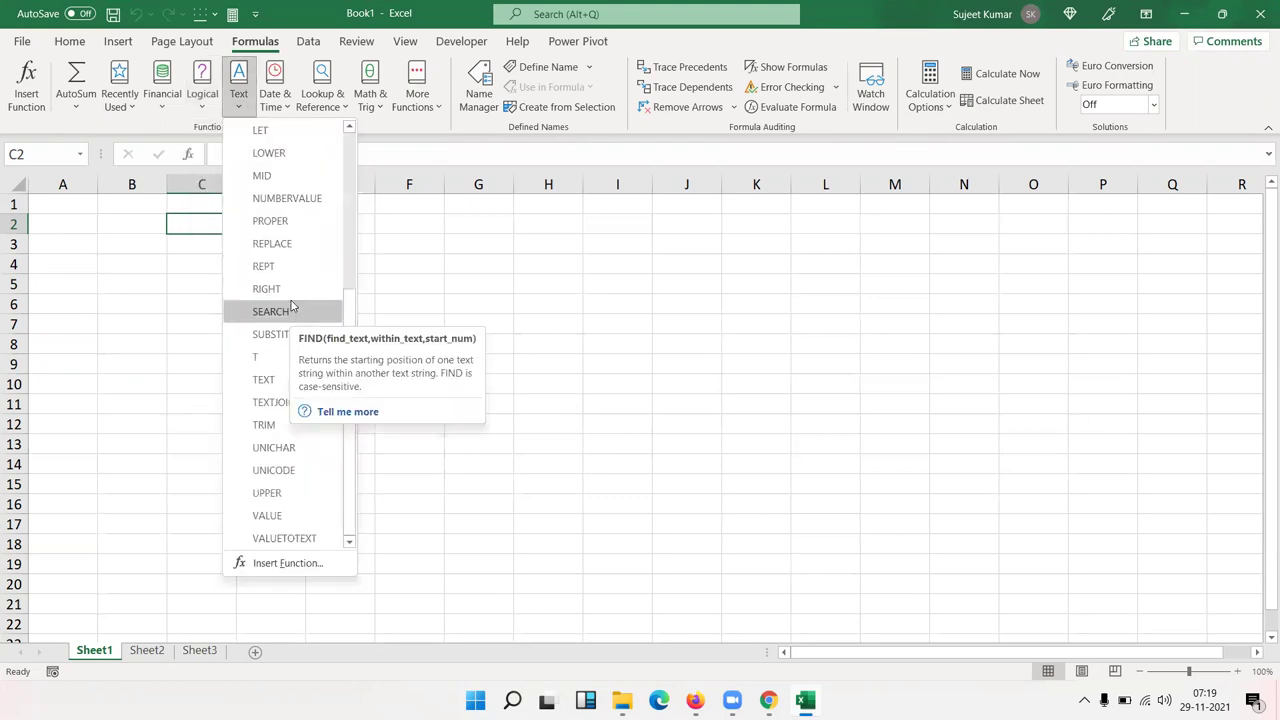
pyautogui.scroll(3, 292, 307)
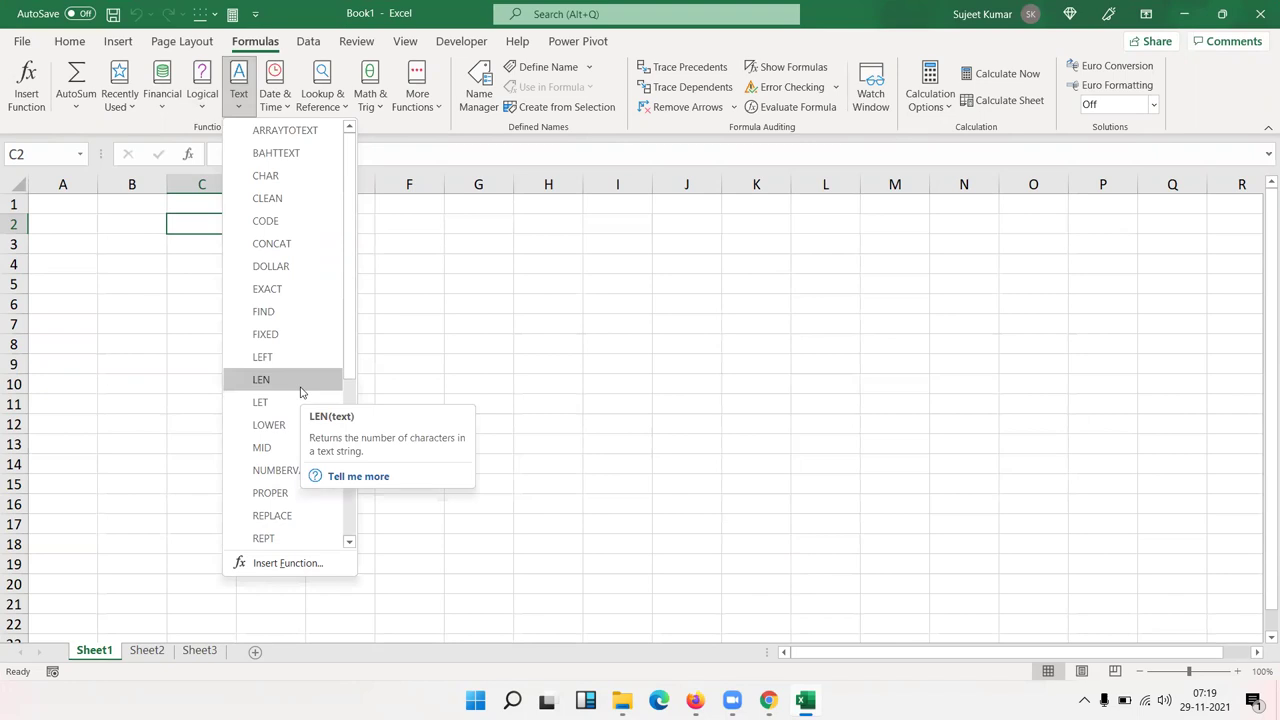
pyautogui.click(468, 275)
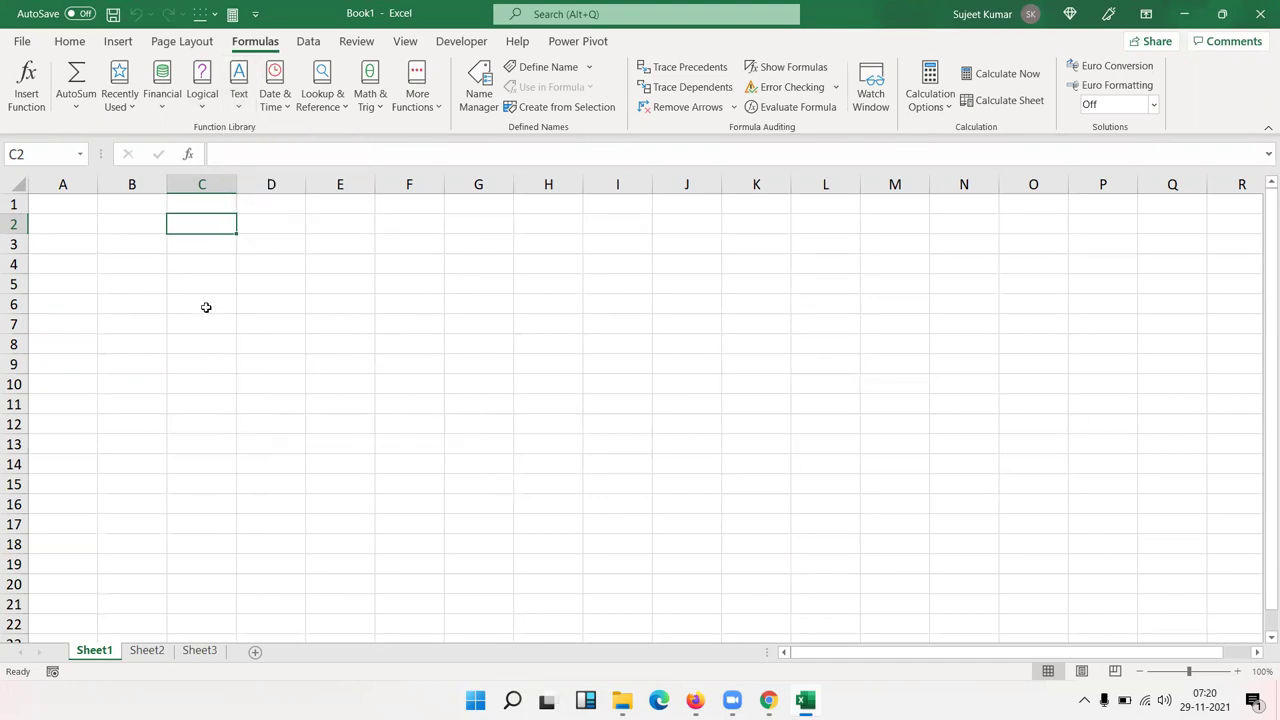
# - Put the letter A in B2 and =CODE(B2) in C2, returning 65
pyautogui.scroll(1, 205, 308)
pyautogui.scroll(2, 204, 310)
pyautogui.scroll(1, 202, 311)
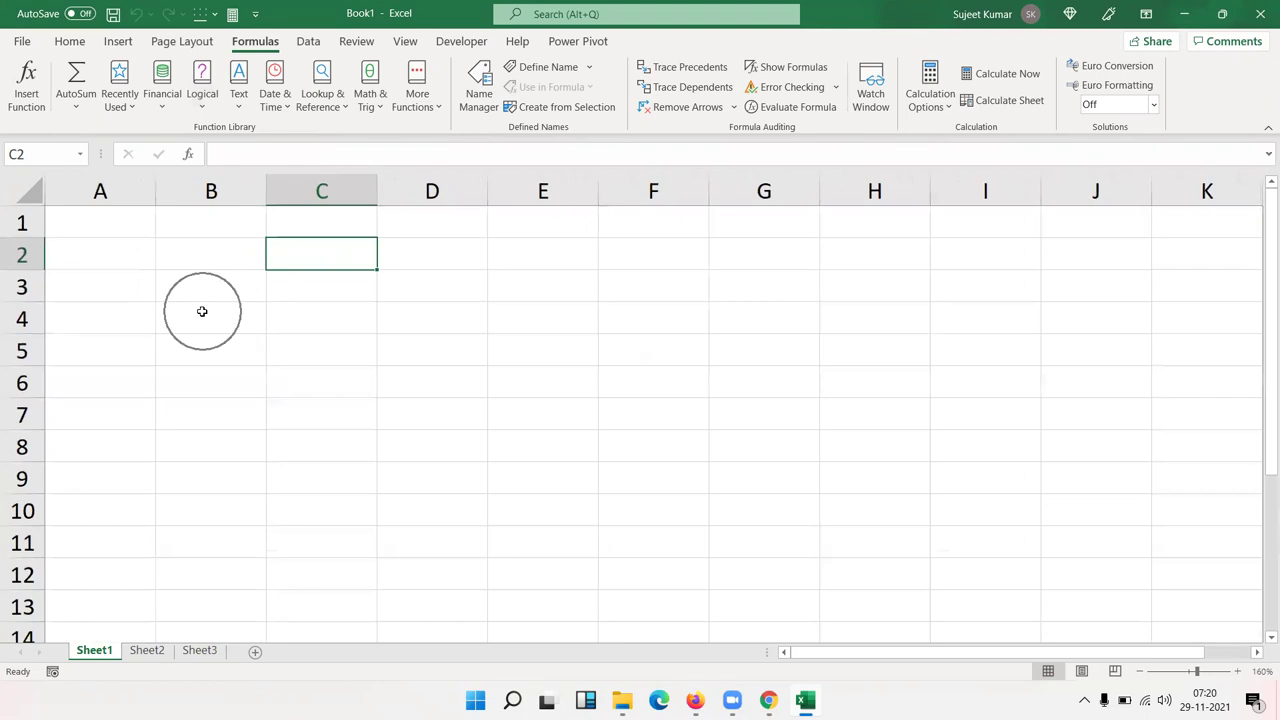
pyautogui.click(214, 264)
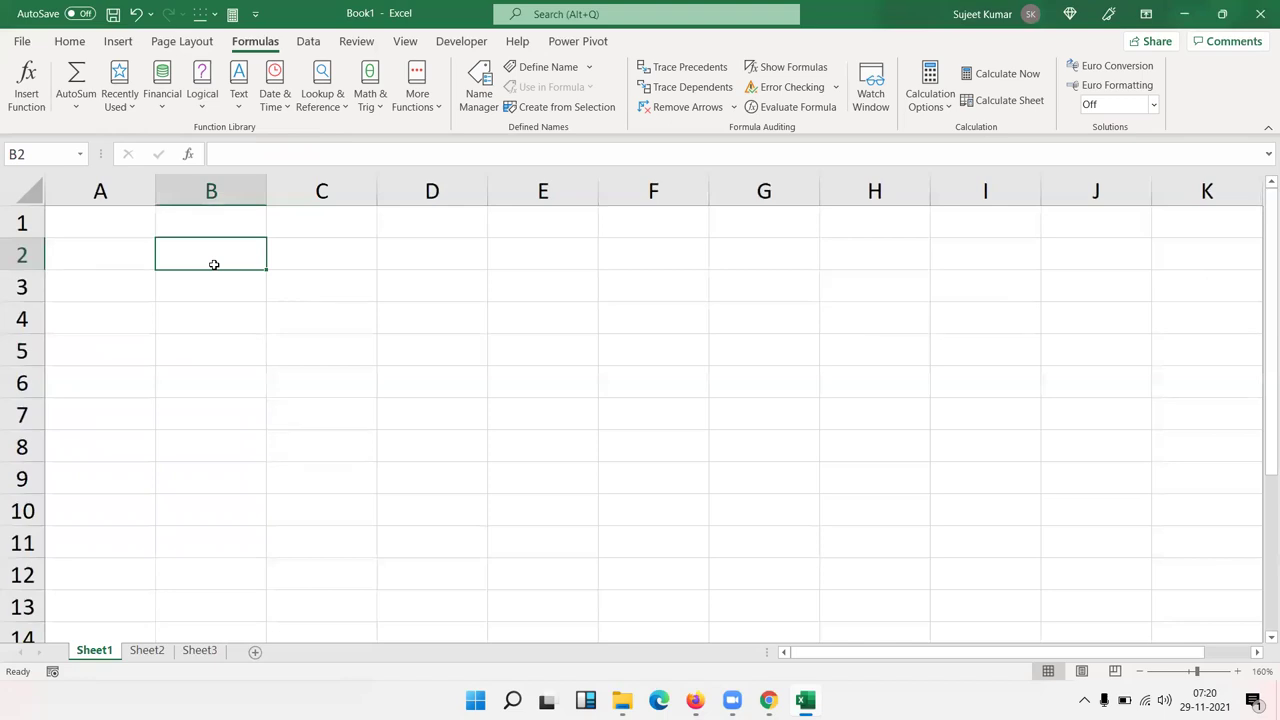
pyautogui.write('A')
pyautogui.press('Tab')
pyautogui.write('=')
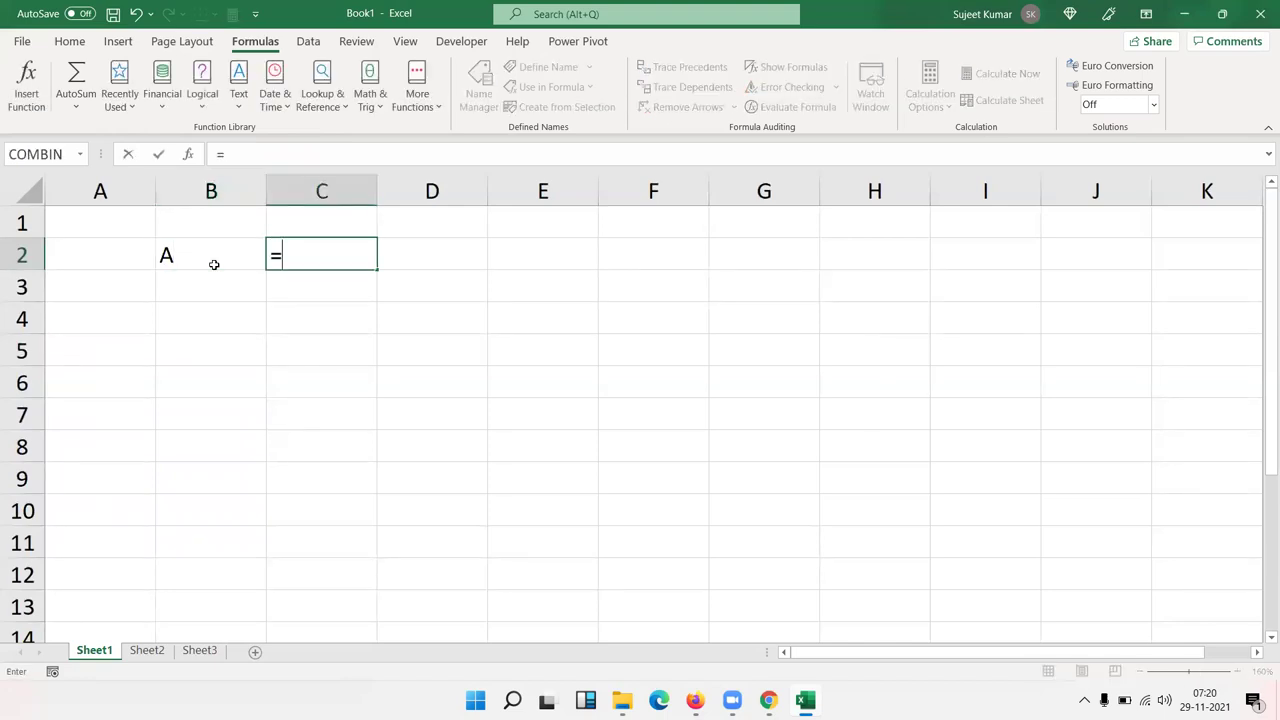
pyautogui.write('co')
pyautogui.press('Tab')
pyautogui.click(213, 264)
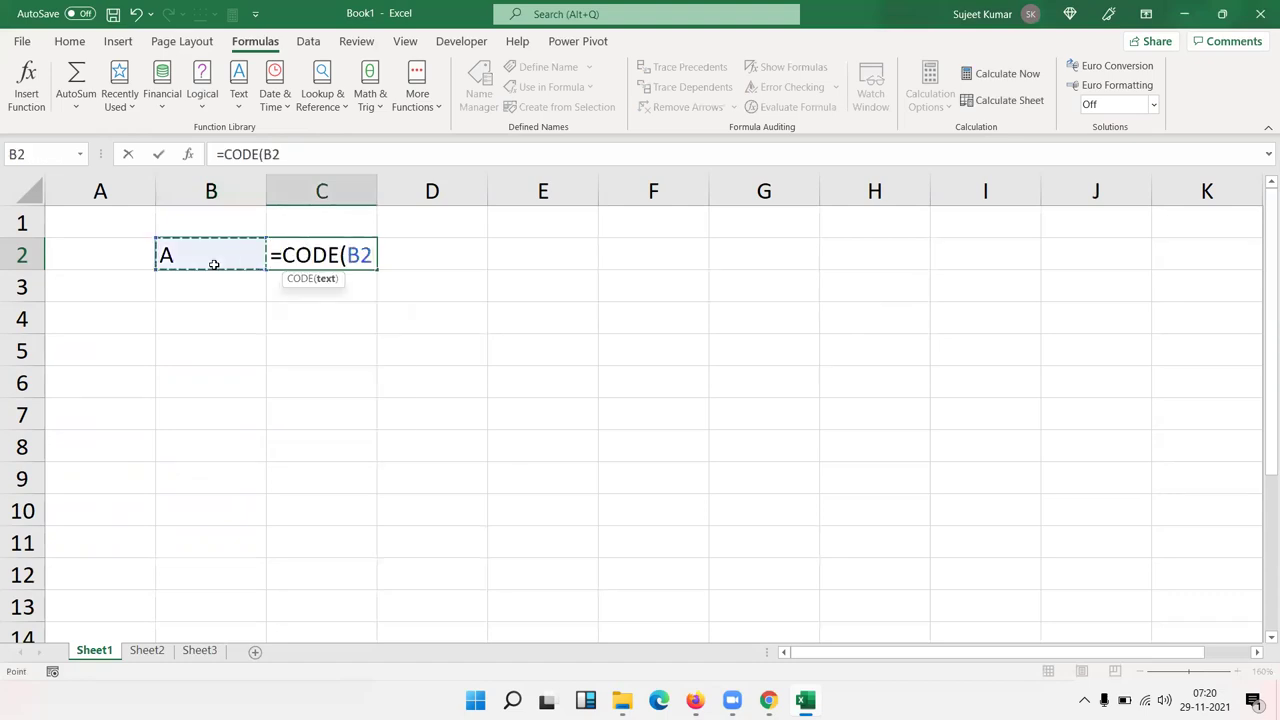
pyautogui.press('Return')
# - Test B2 with lowercase a (code 97), then restore uppercase A and recheck C2
pyautogui.press('Up')
pyautogui.press('Right')
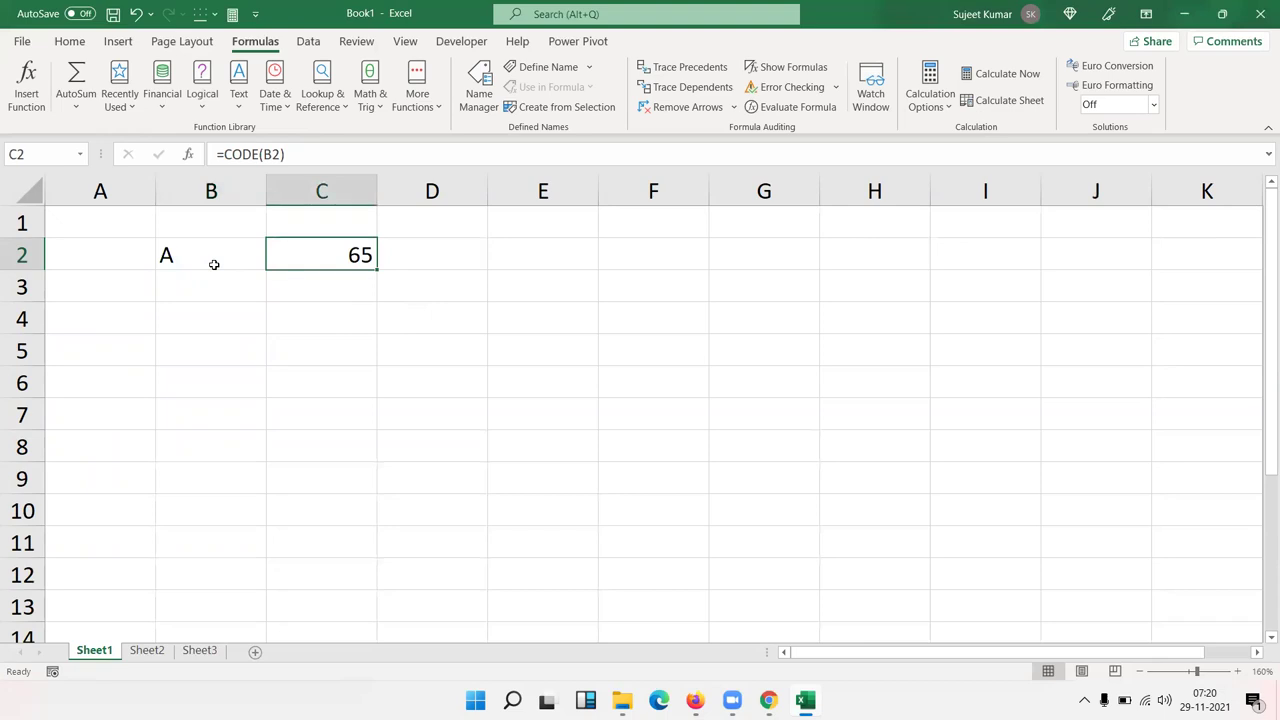
pyautogui.click(213, 264)
pyautogui.write('a')
pyautogui.press('Tab')
pyautogui.click(213, 264)
pyautogui.write('A')
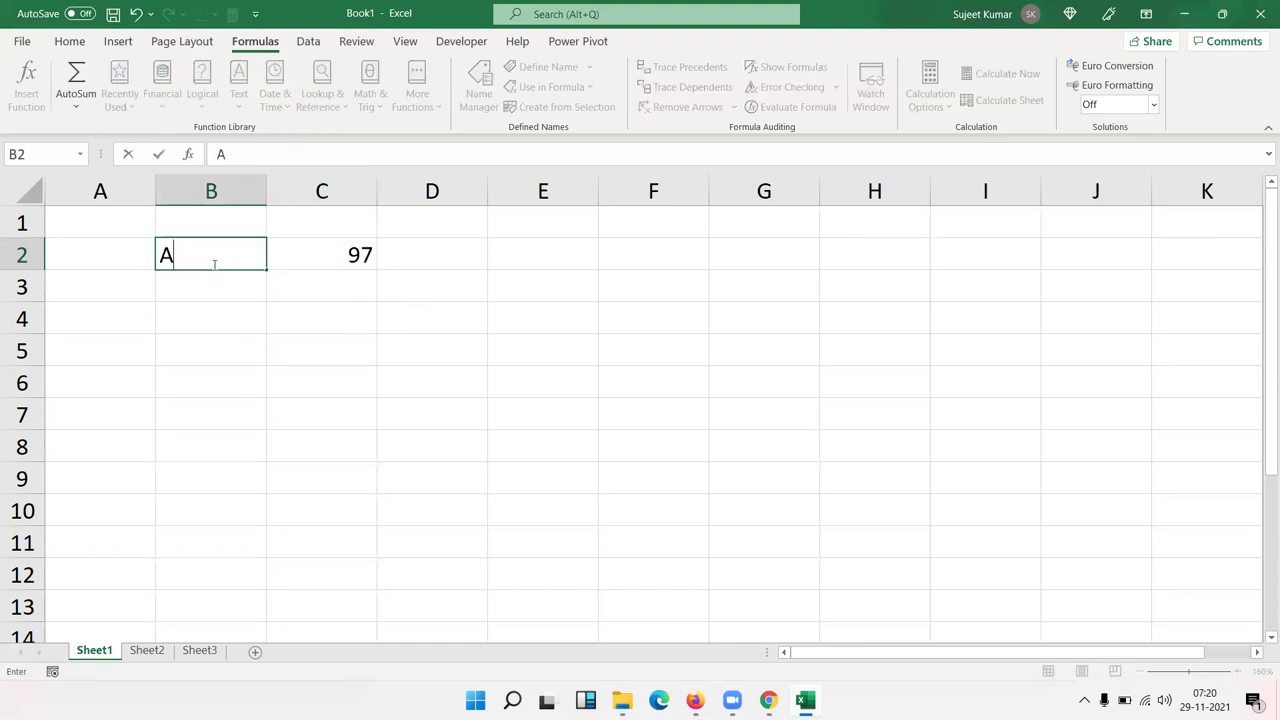
pyautogui.press('Tab')
pyautogui.click(213, 264)
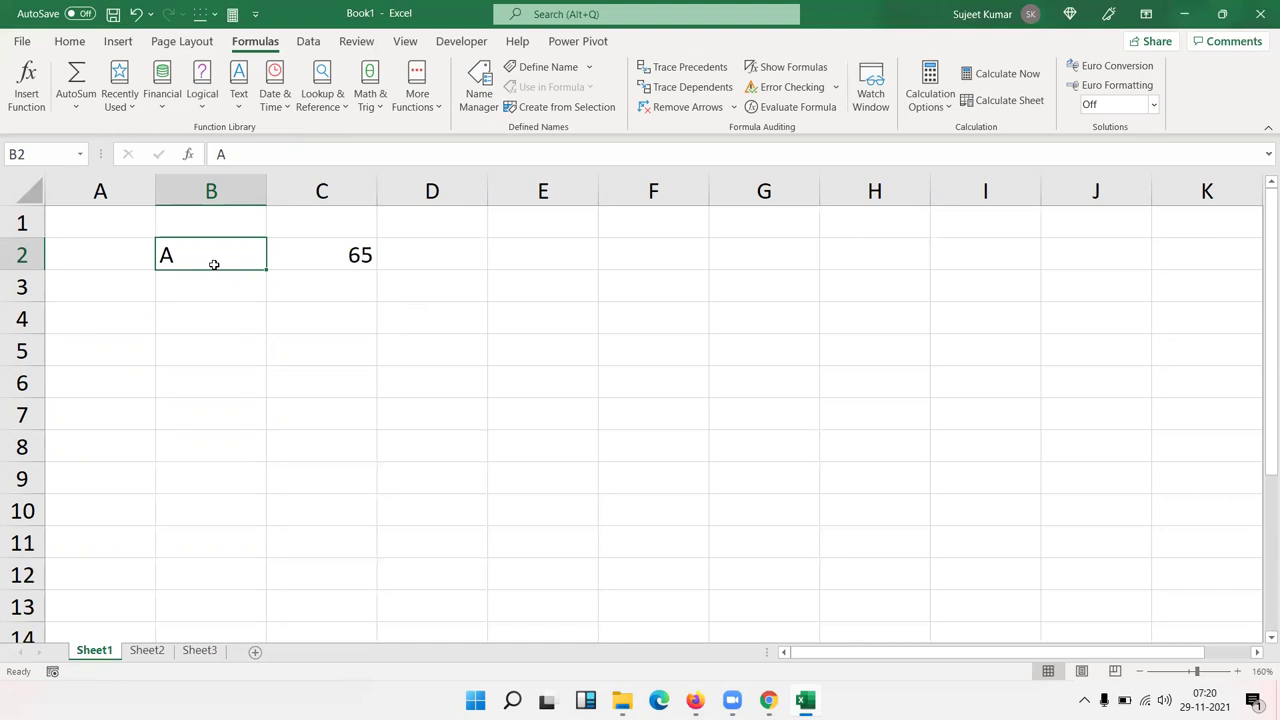
pyautogui.press('Right')
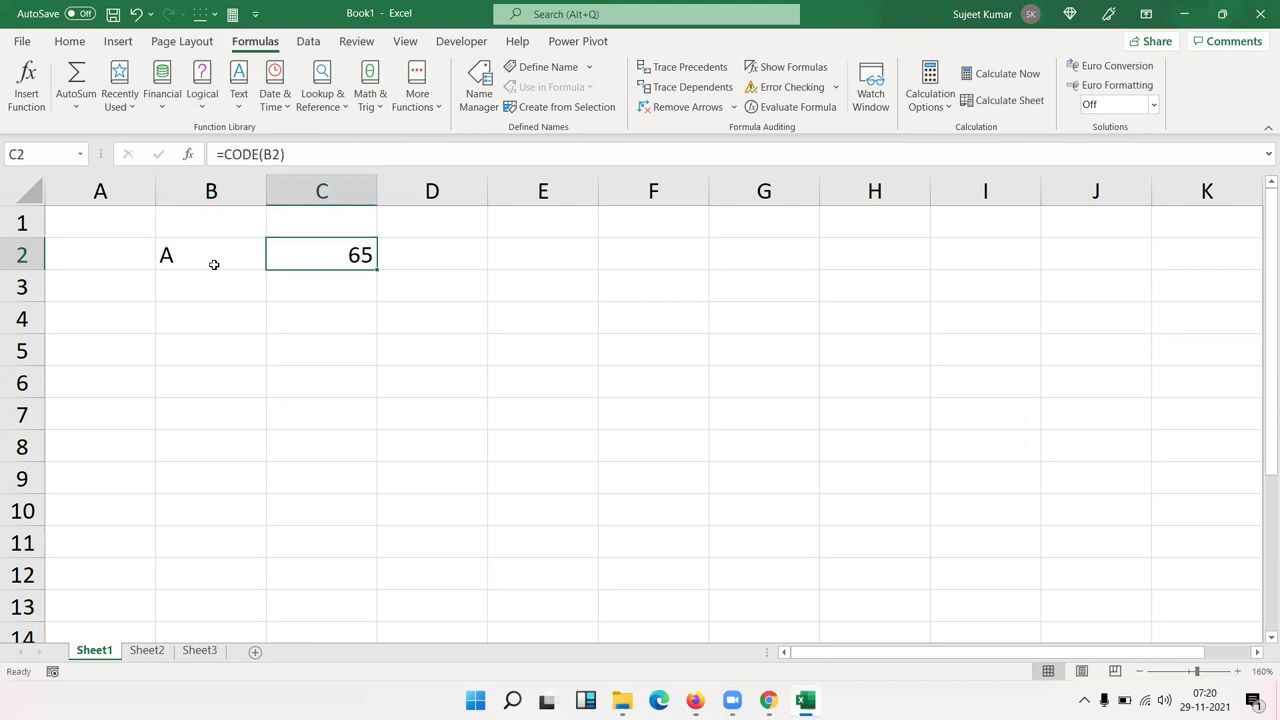
pyautogui.press('Right')
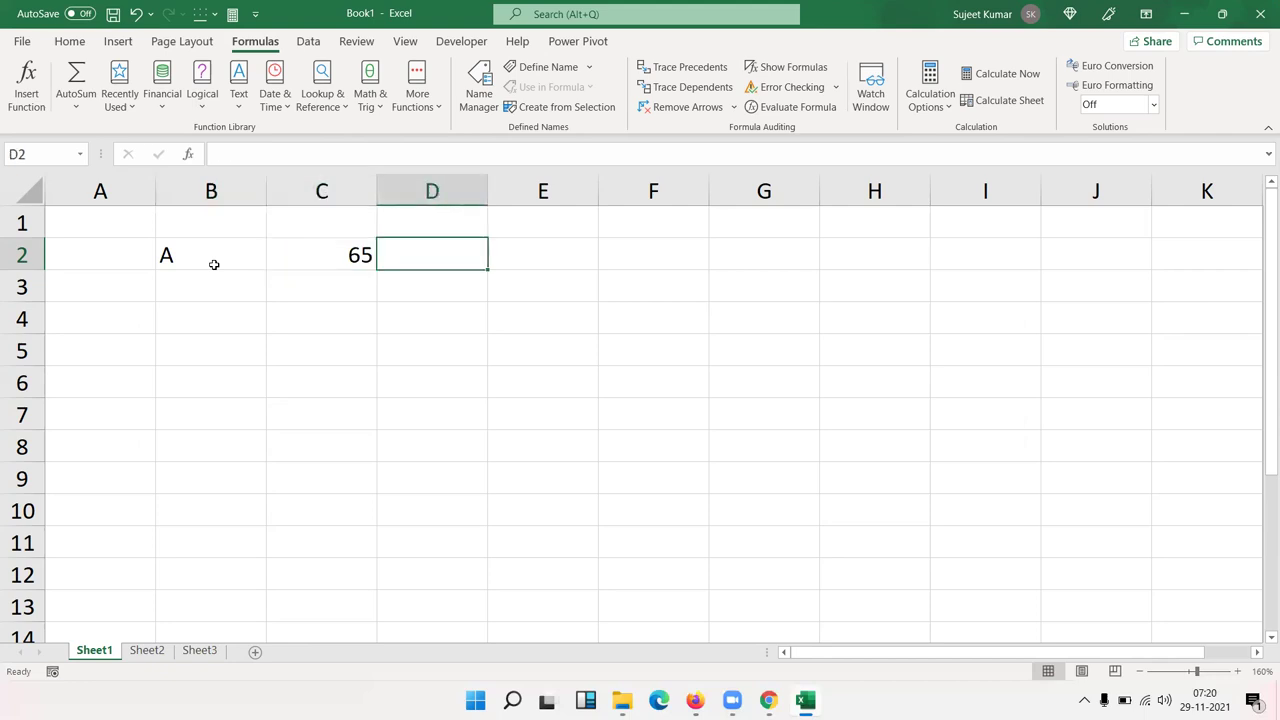
pyautogui.press('Left')
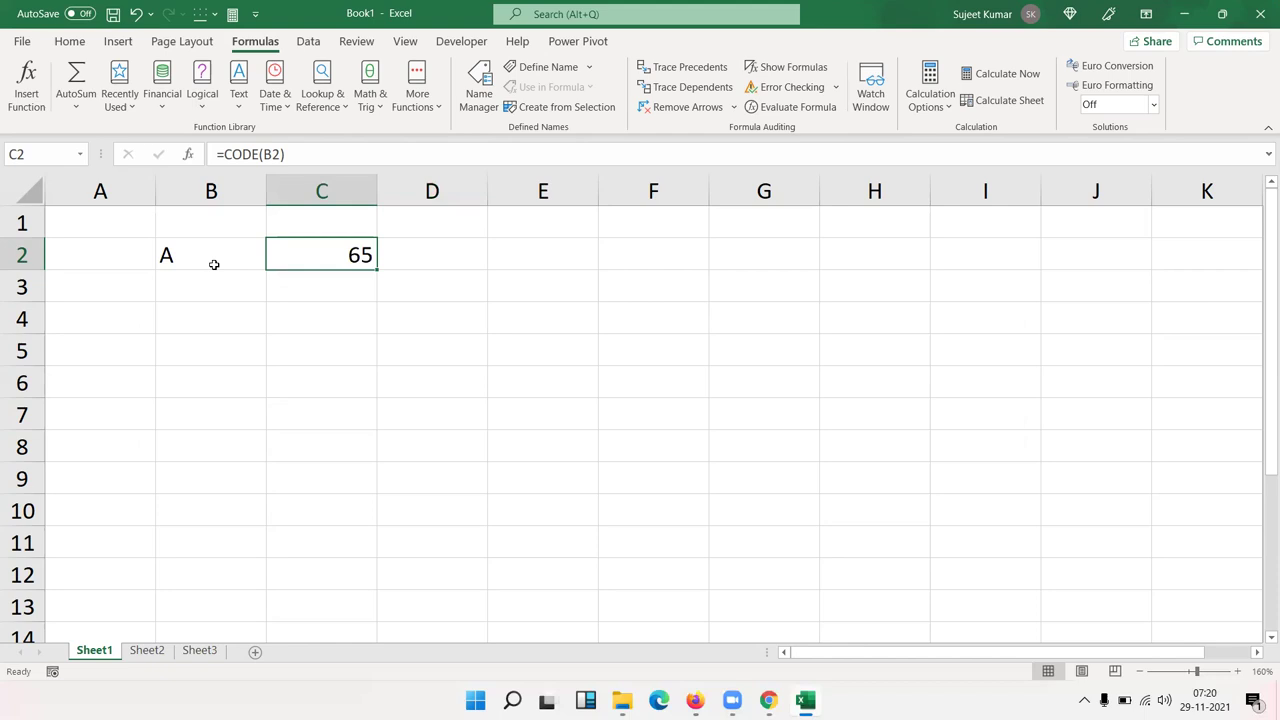
# - Enter =CHAR(C2) in D2 to turn code 65 back into the letter A
pyautogui.click(214, 264)
pyautogui.press('Right')
pyautogui.press('Right')
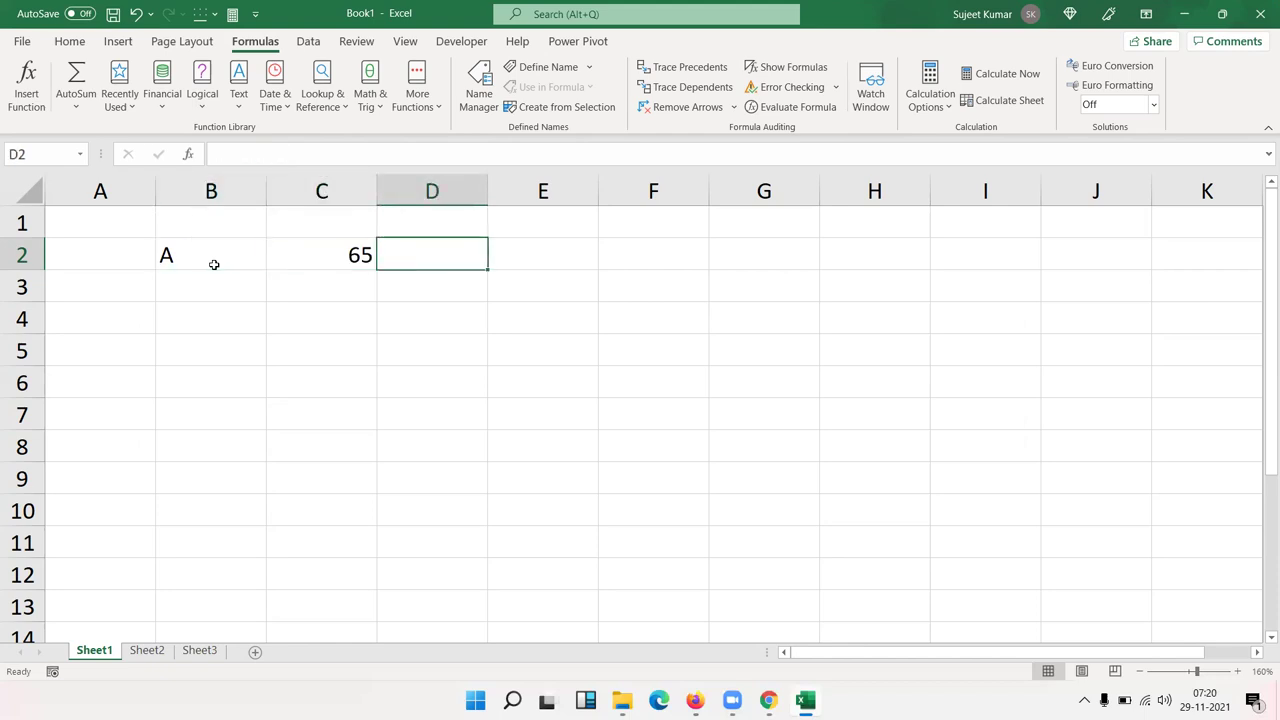
pyautogui.write('=Ch')
pyautogui.press('Tab')
pyautogui.press('Left')
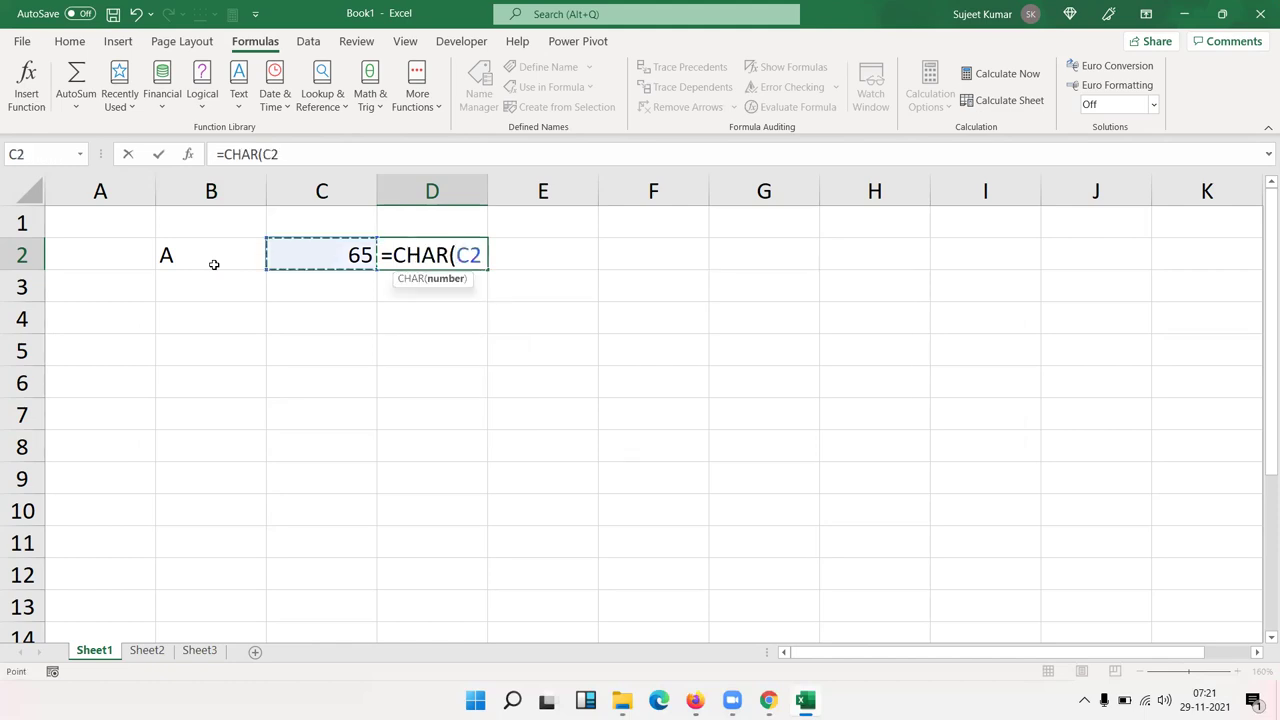
pyautogui.press('Return')
pyautogui.press('Up')
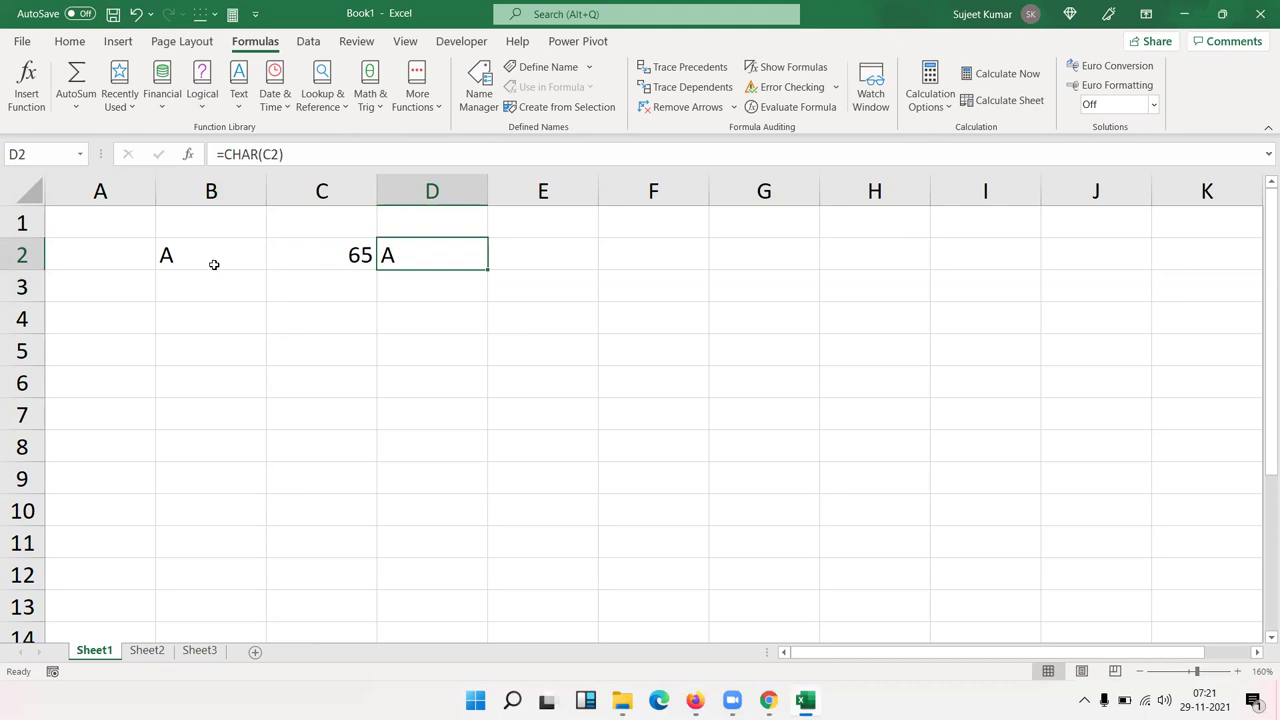
pyautogui.press('Left')
pyautogui.press('Left')
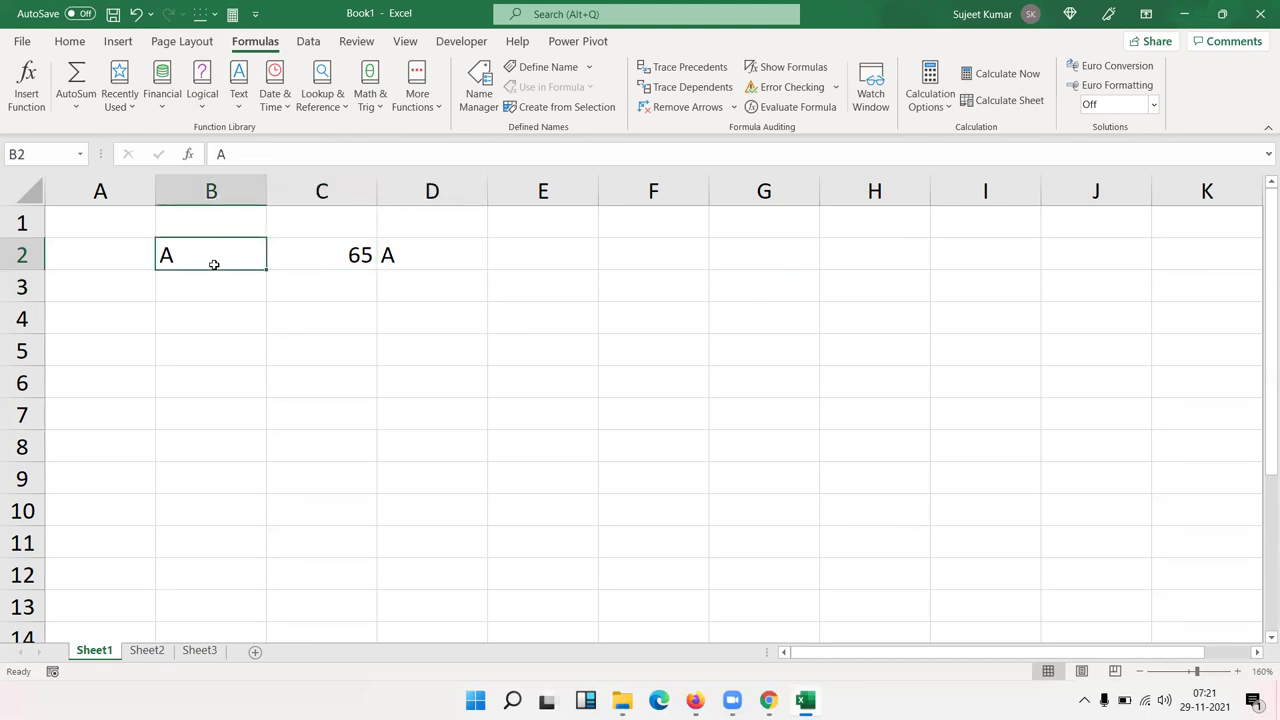
pyautogui.press('Right')
pyautogui.press('Right')
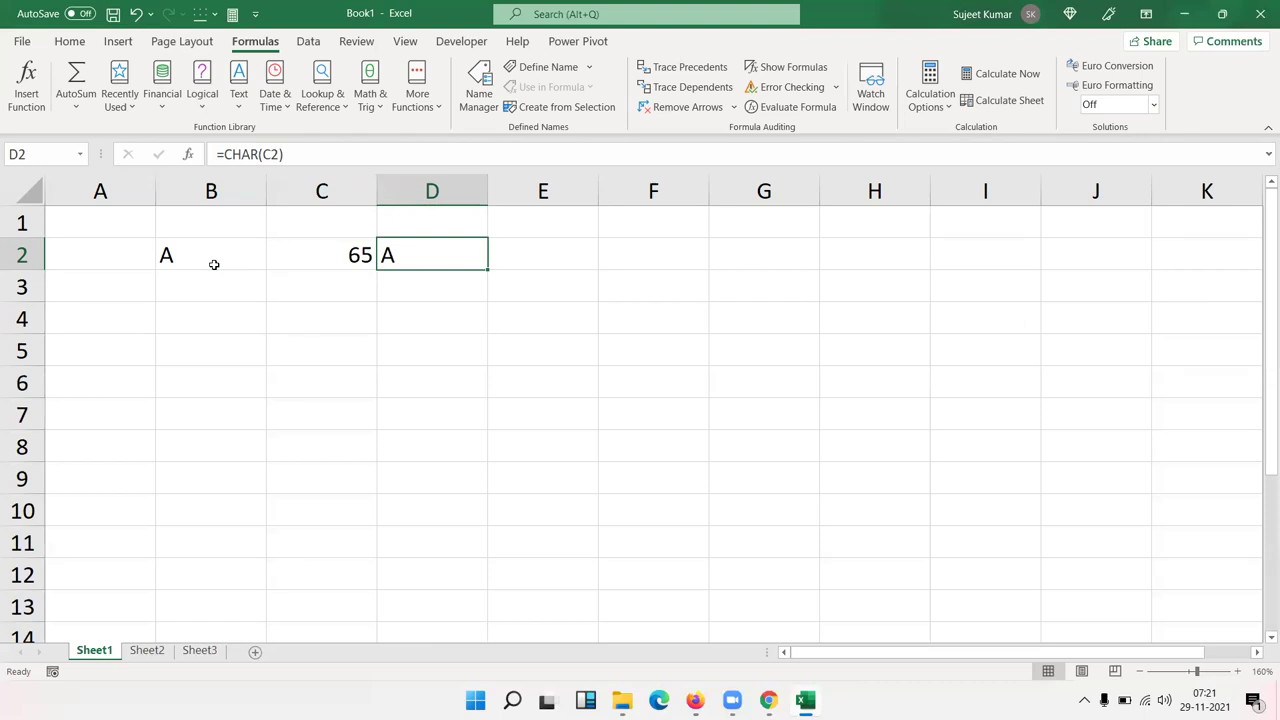
pyautogui.press('Down')
pyautogui.press('Down')
pyautogui.press('Down')
pyautogui.press('Left')
pyautogui.press('Left')
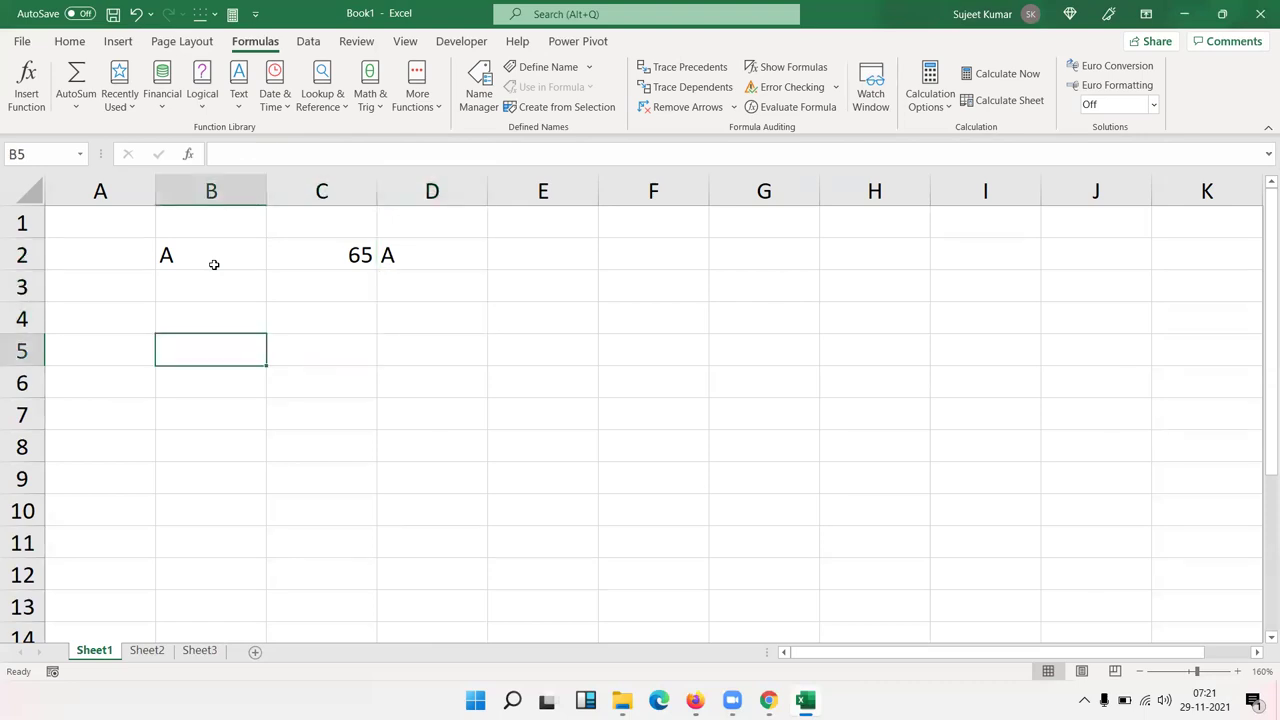
pyautogui.press('Up')
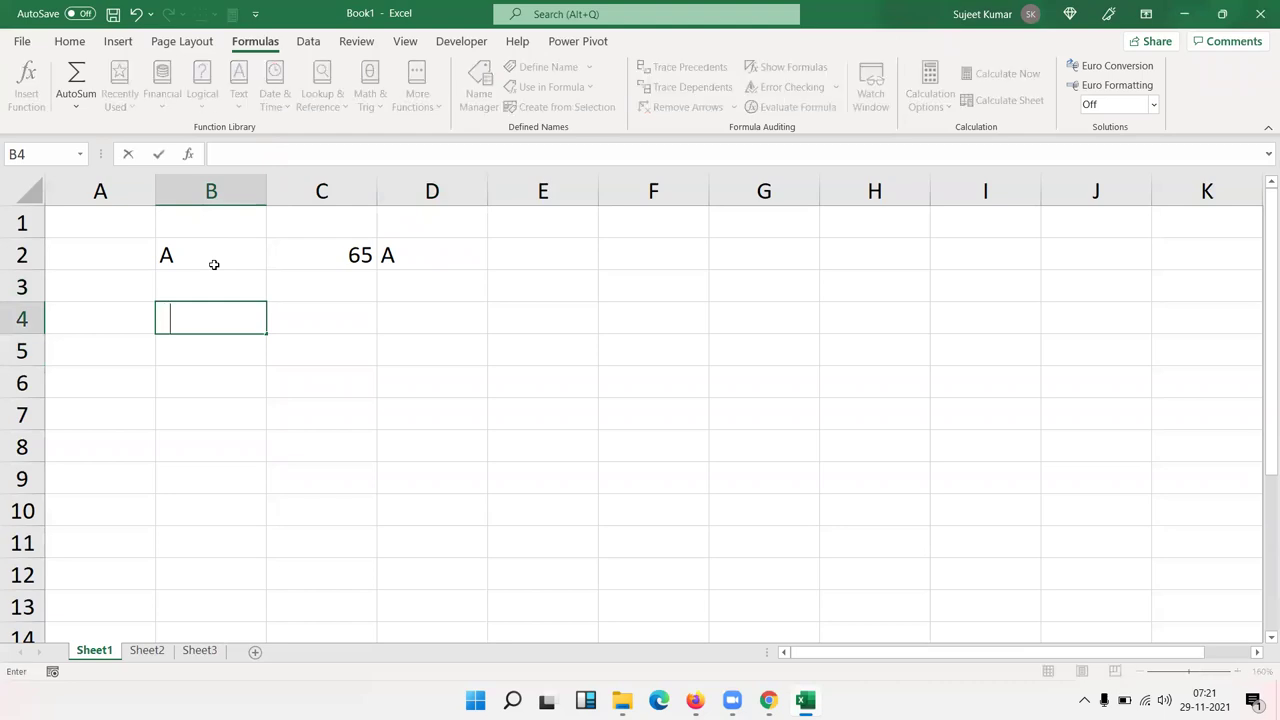
pyautogui.write('Sujeet')
pyautogui.press('Return')
pyautogui.write('Sujeet         ')
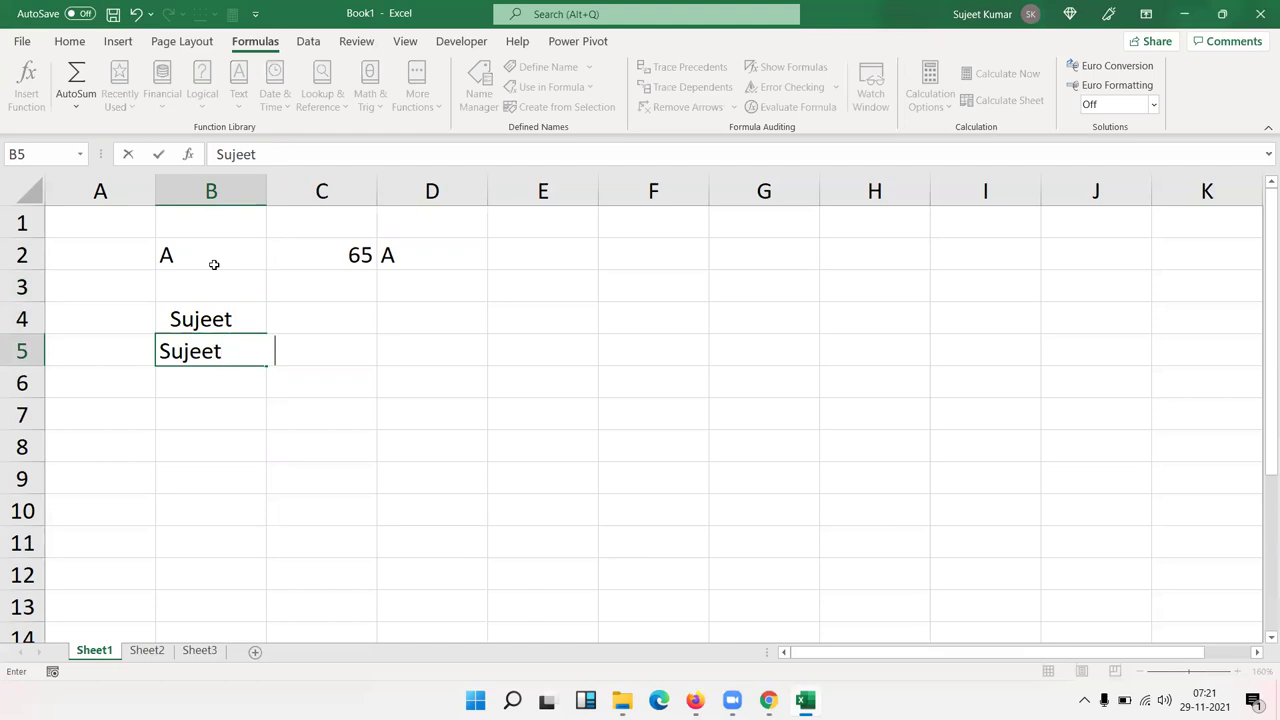
pyautogui.write('Kumar')
pyautogui.press('Return')
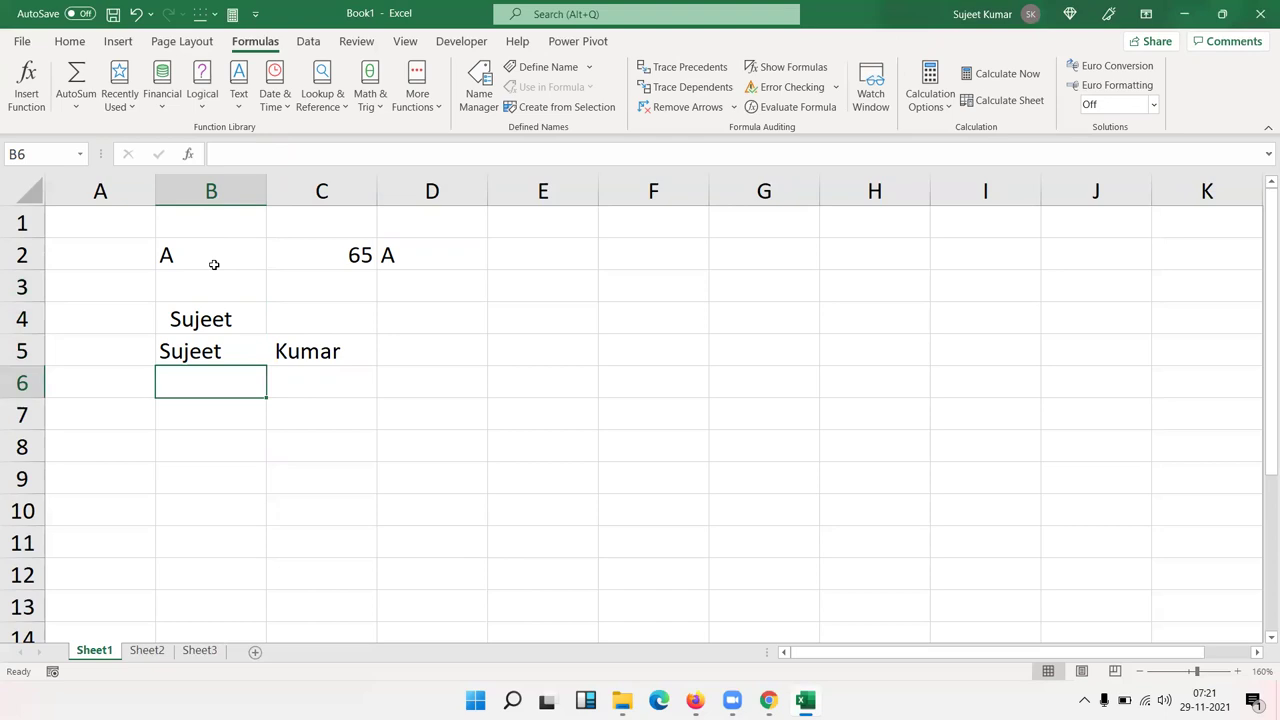
pyautogui.write('Sujeet')
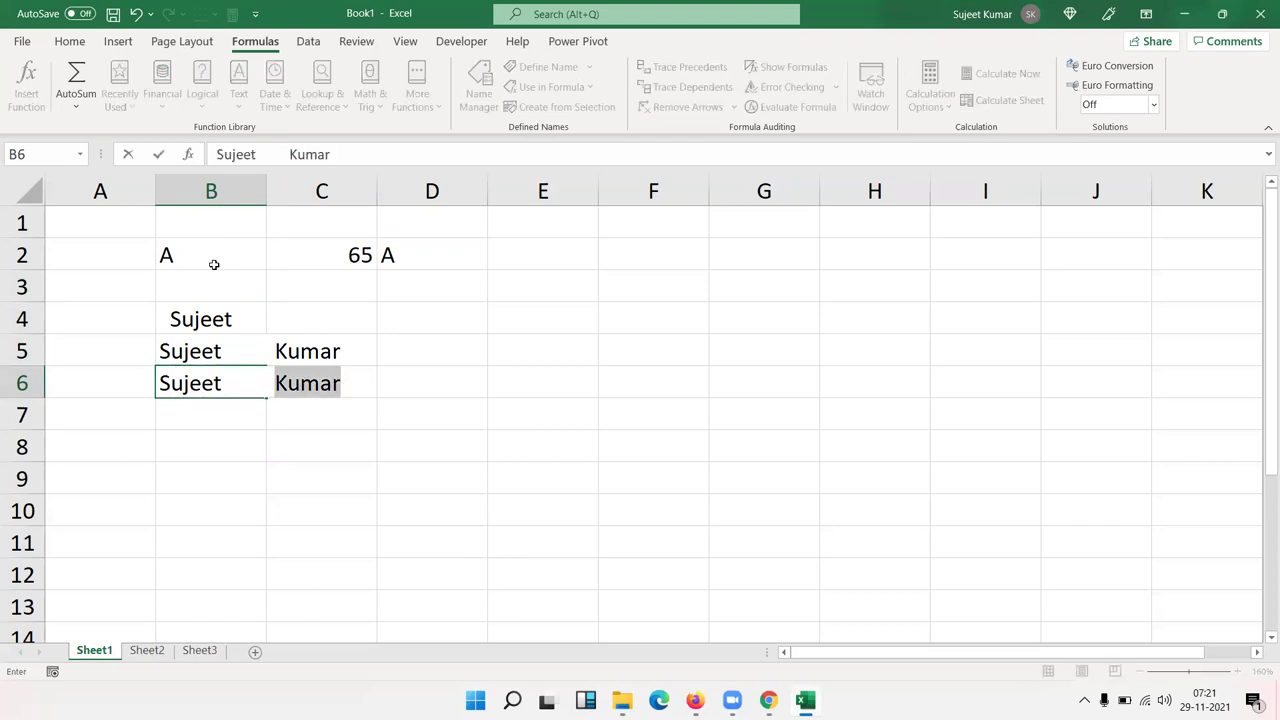
pyautogui.press('Delete')
pyautogui.press('Return')
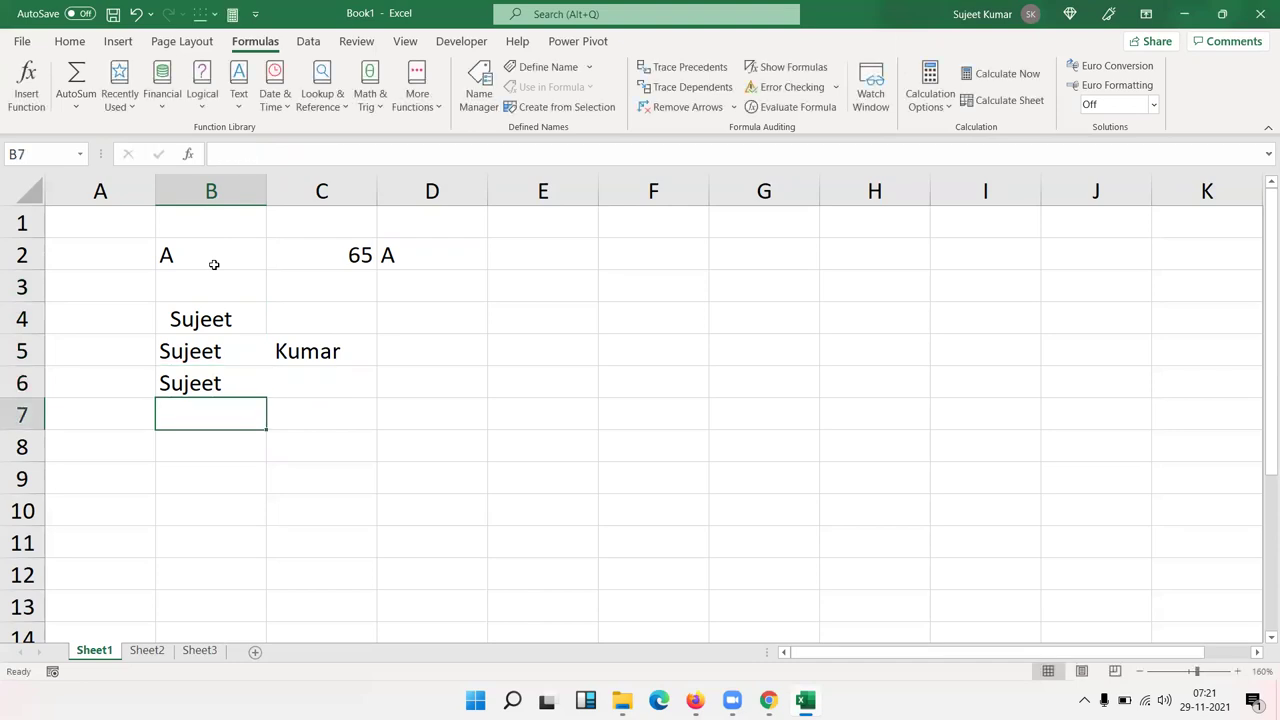
pyautogui.press('Up')
pyautogui.press('Up')
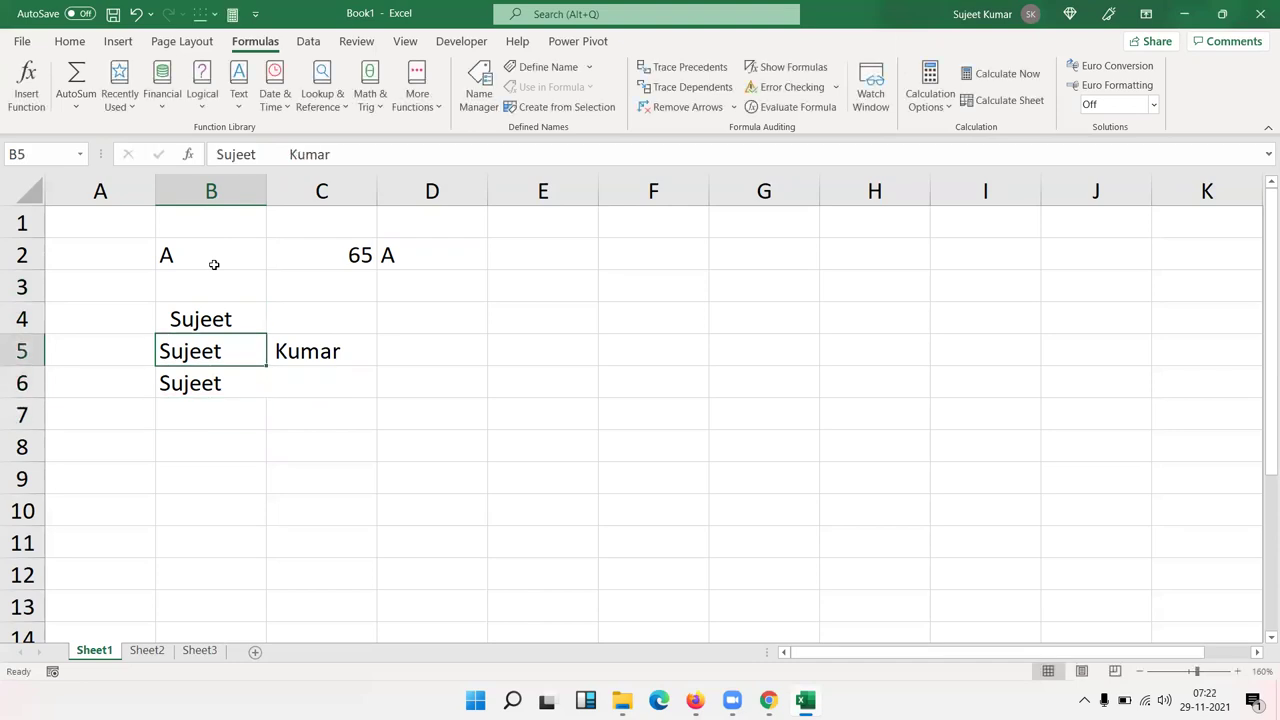
pyautogui.press('Up')
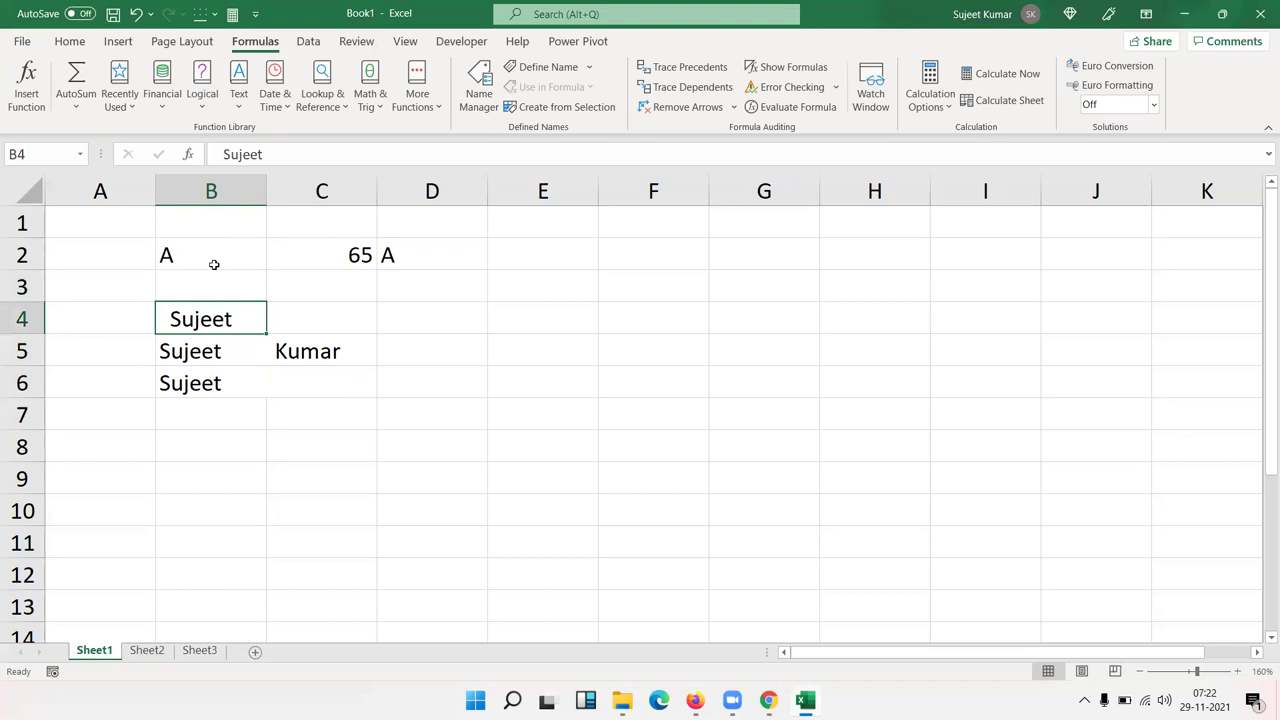
pyautogui.press('Right')
# - Enter =TRIM(B4) in C4, fill it down to C6, and widen column B
pyautogui.write('=tri')
pyautogui.press('Tab')
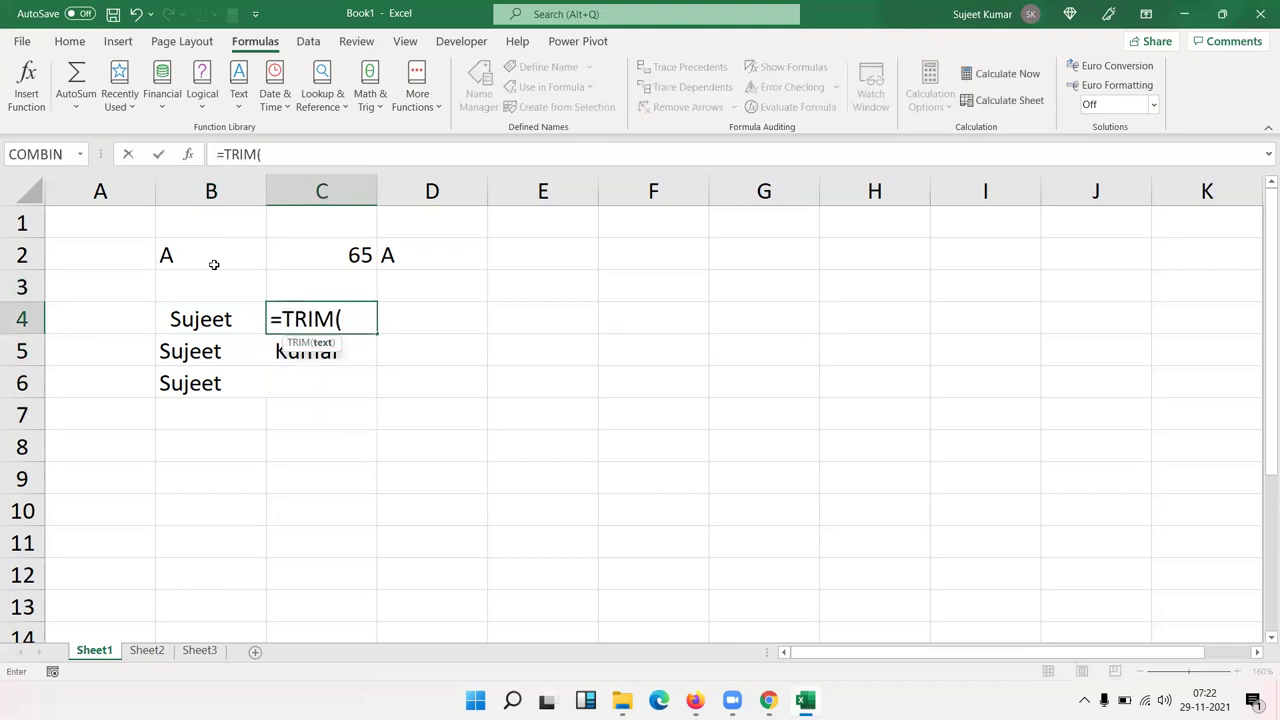
pyautogui.press('Left')
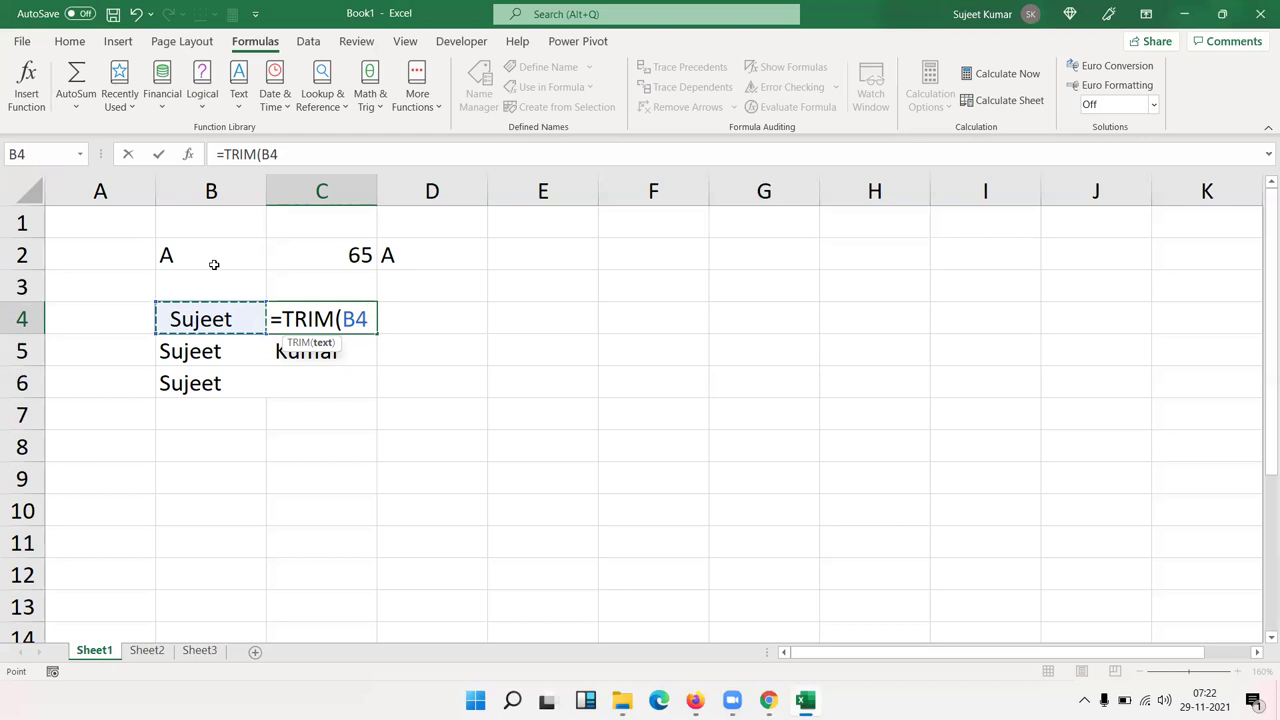
pyautogui.press('Return')
pyautogui.press('Up')
pyautogui.hotkey('shift', 'Down')
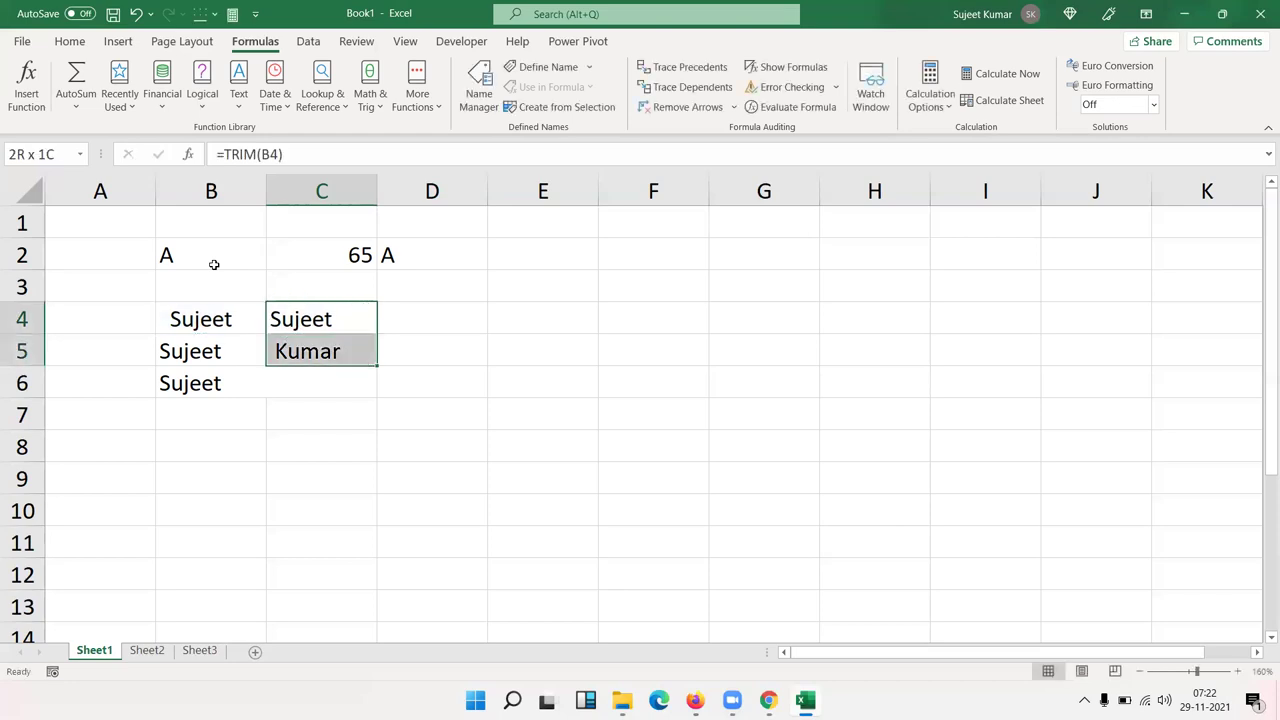
pyautogui.hotkey('shift', 'Down')
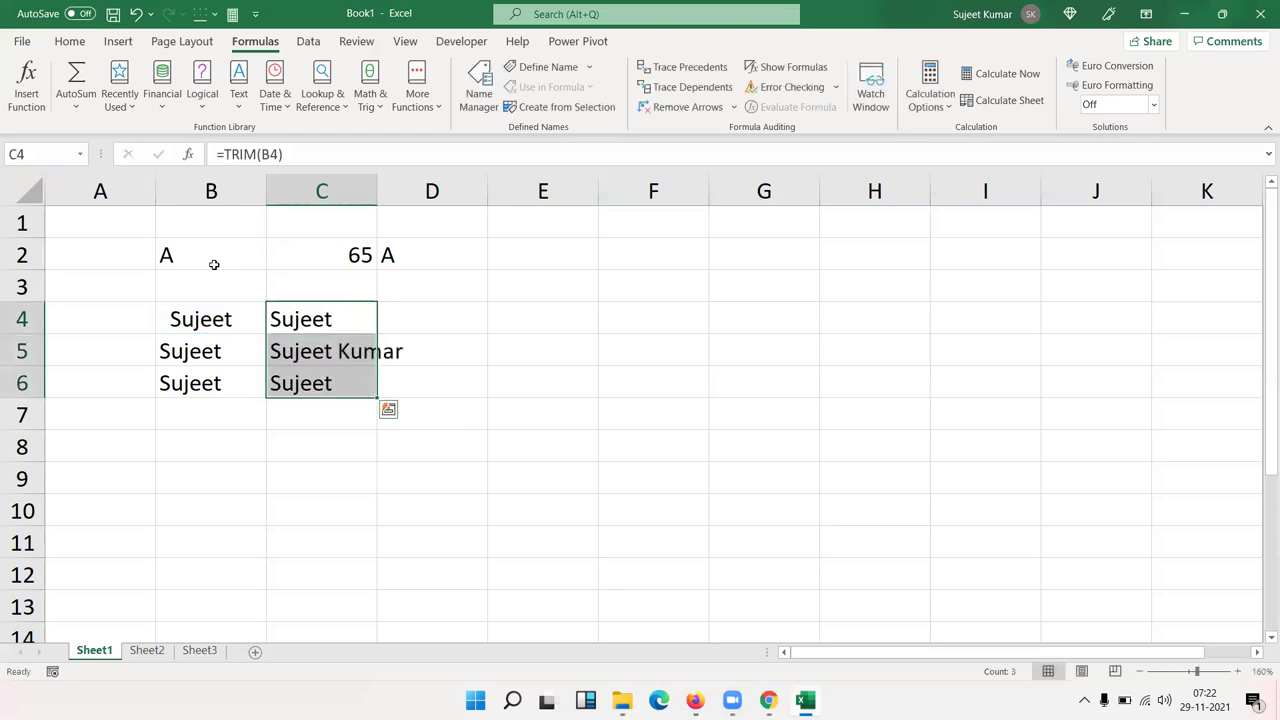
pyautogui.press('Down')
pyautogui.press('Down')
pyautogui.press('Up')
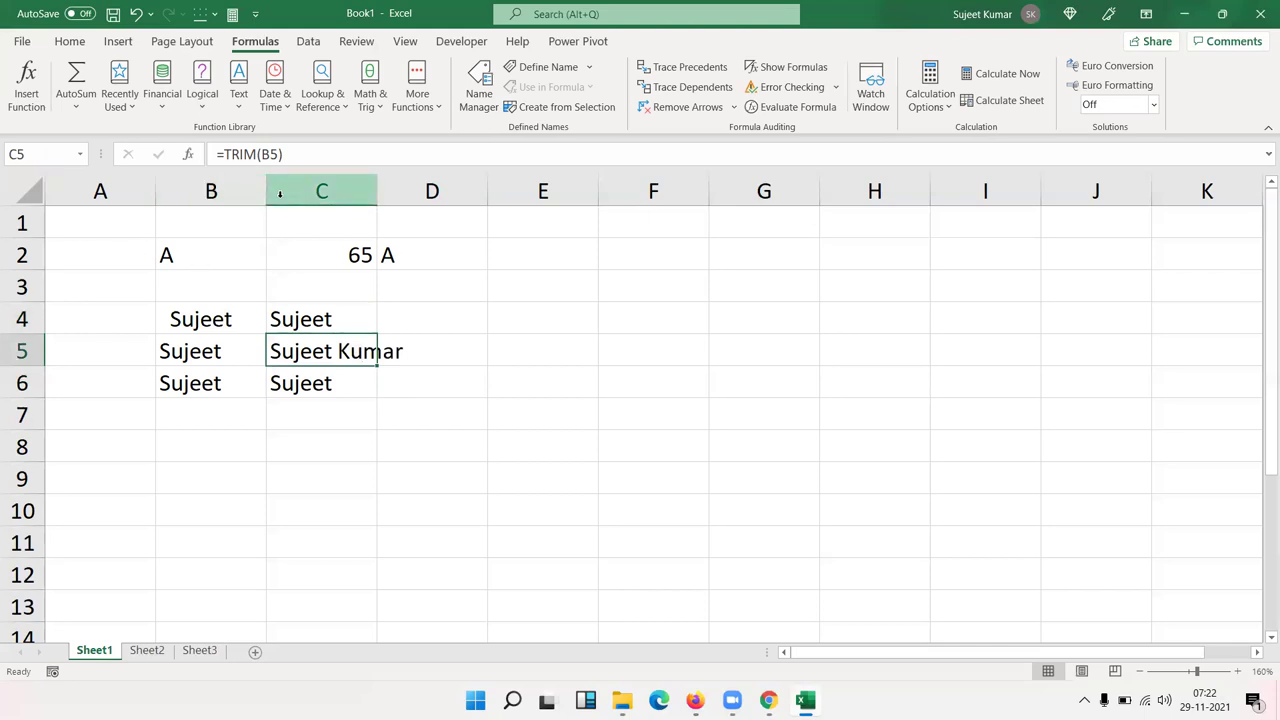
pyautogui.moveTo(269, 191); pyautogui.dragTo(349, 297)
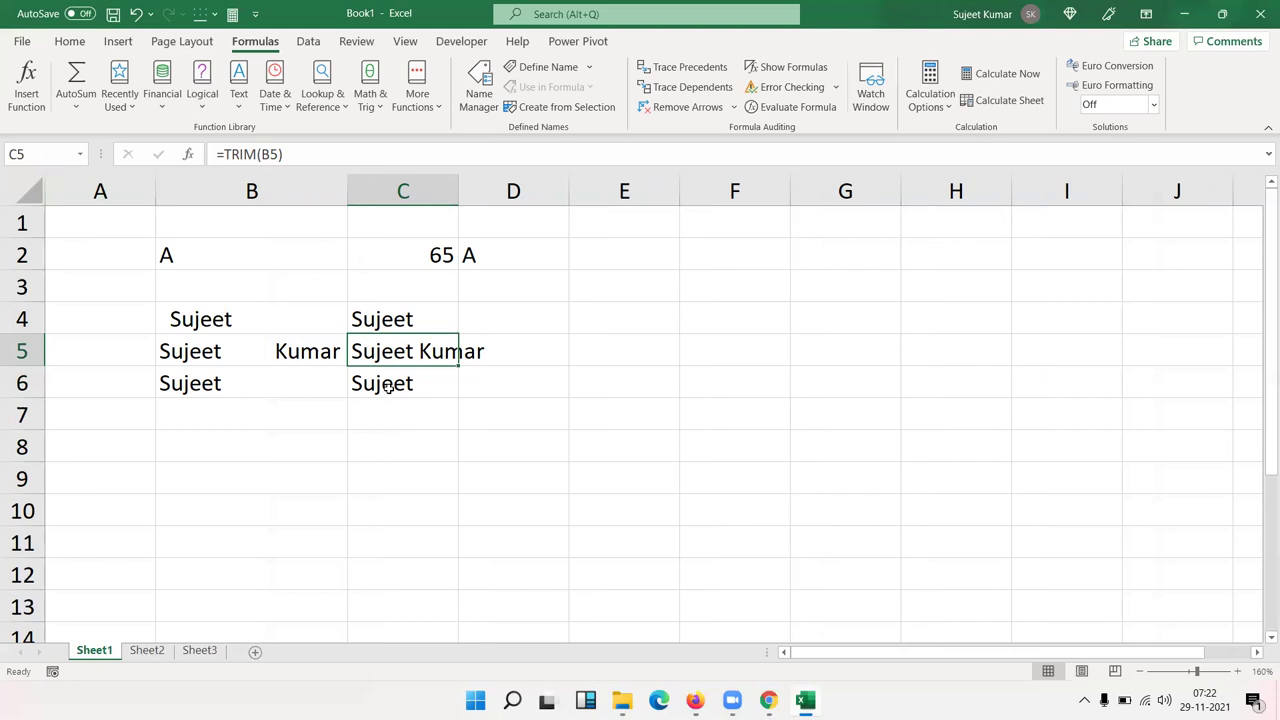
# - Enter =LEN(B6) in B7 and copy it to C7, giving 16 and 6
pyautogui.click(215, 407)
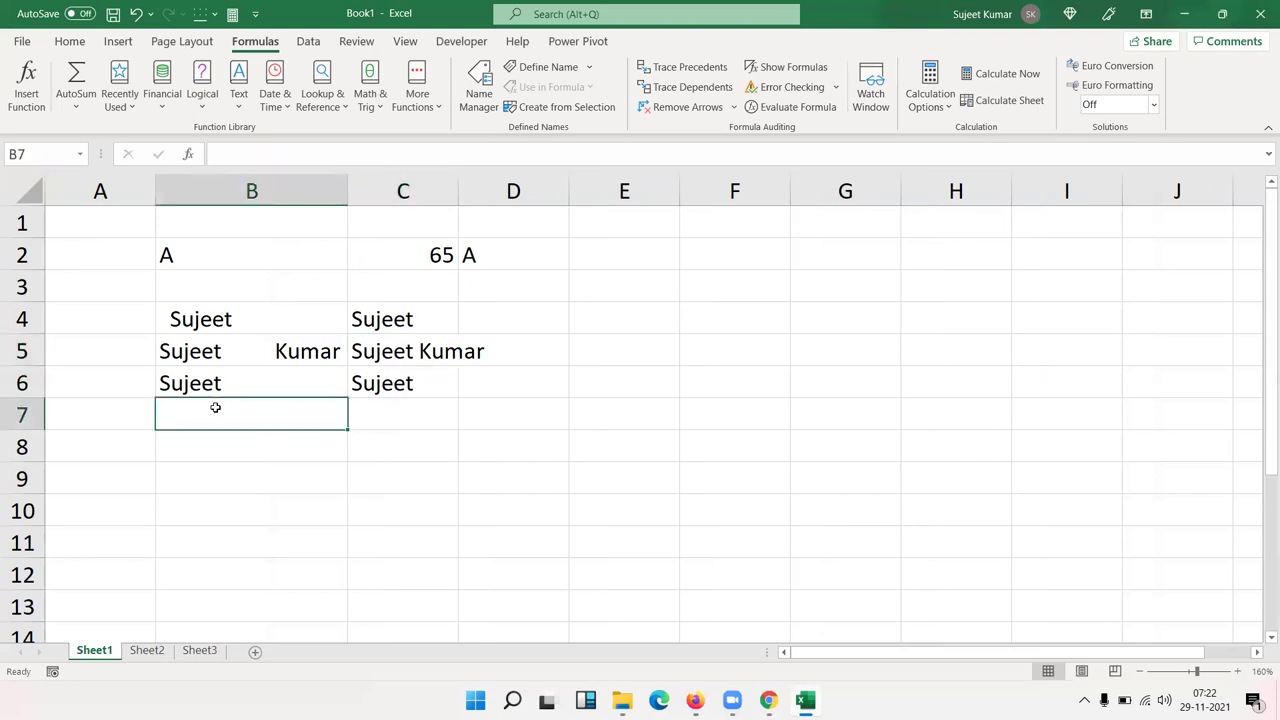
pyautogui.write('=le')
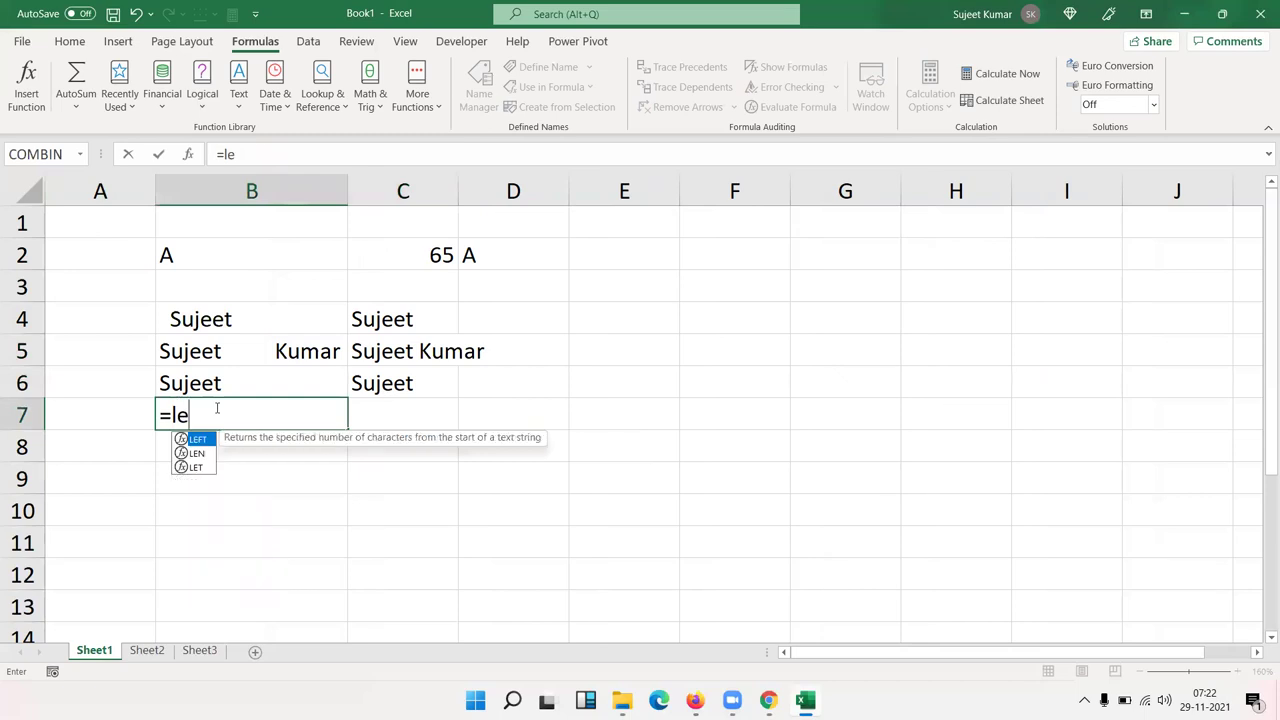
pyautogui.write('n')
pyautogui.press('Tab')
pyautogui.press('Up')
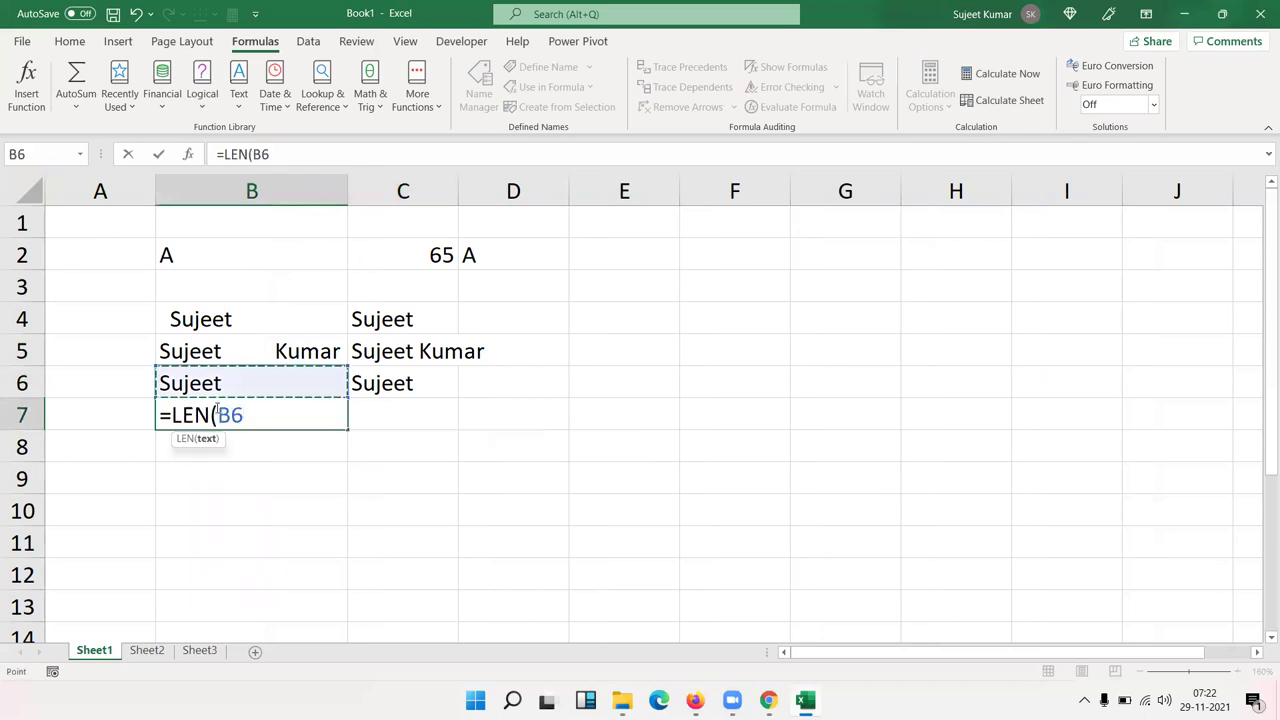
pyautogui.press('Return')
pyautogui.press('Up')
pyautogui.press('Right')
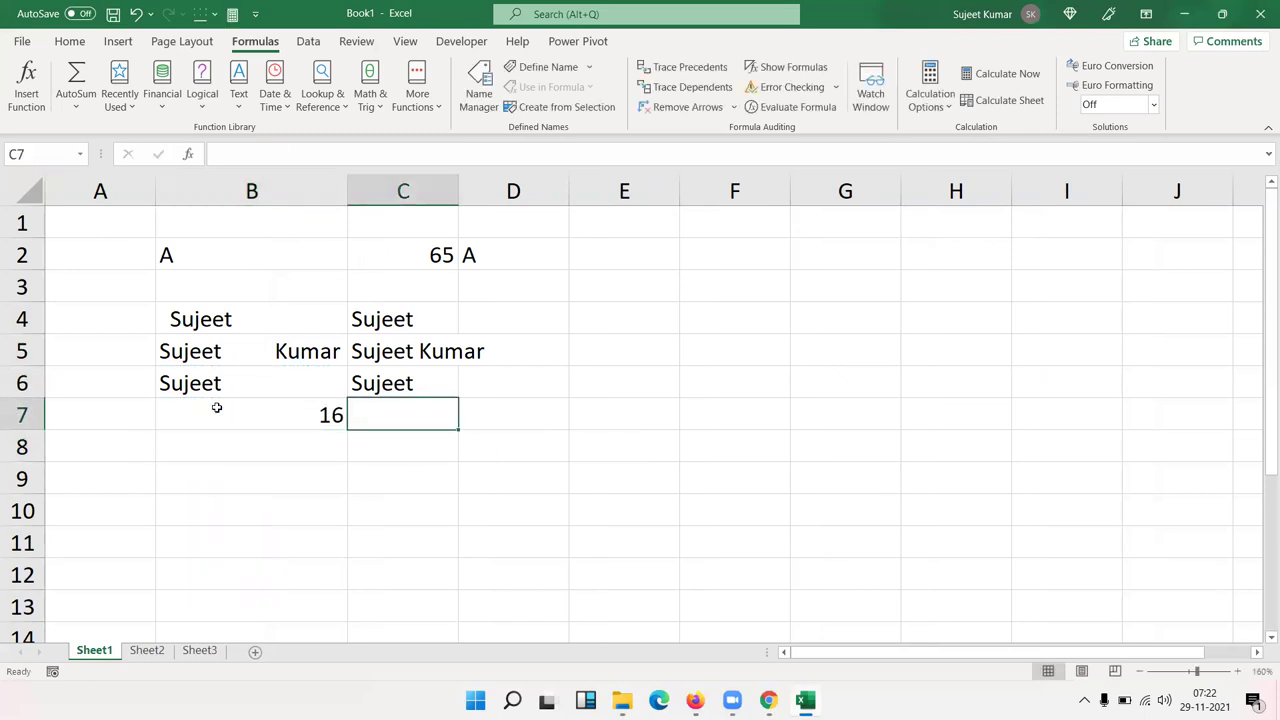
pyautogui.hotkey('ctrl', 'r')
pyautogui.press('F2')
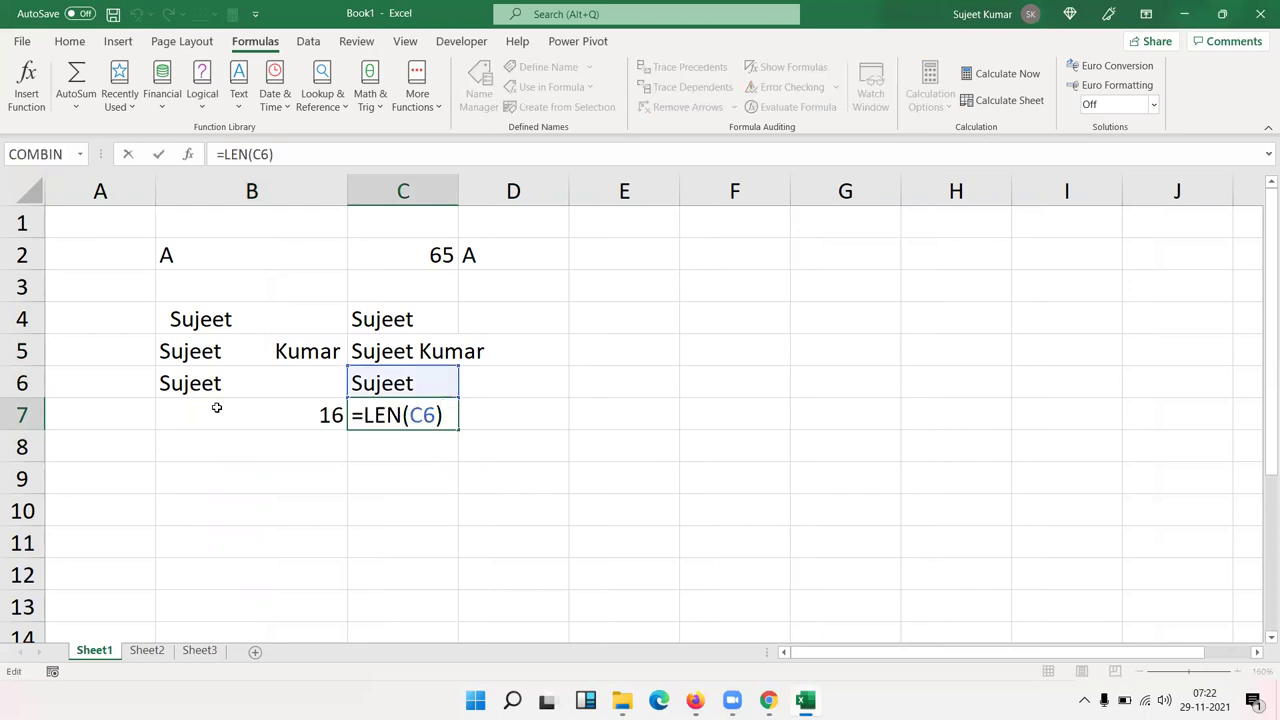
pyautogui.press('Escape')
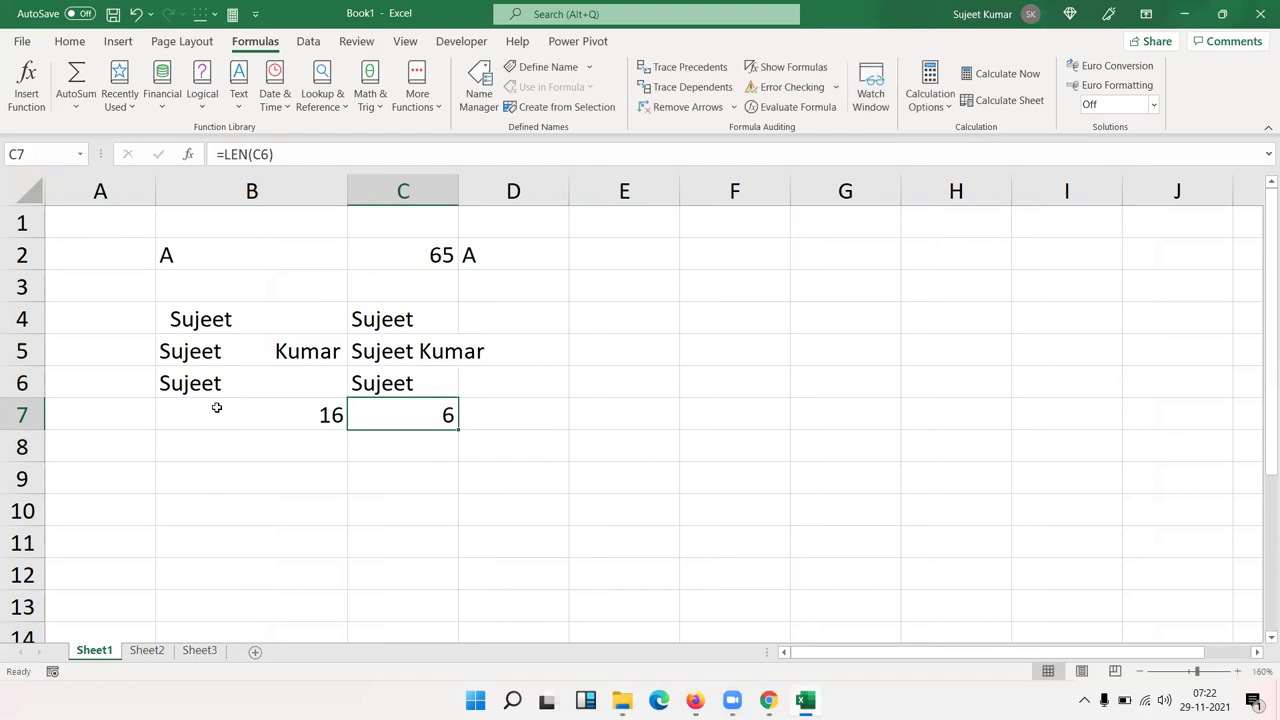
# - Compare the spaced names in B4:B6 with their TRIM results in column C
pyautogui.press('Left')
pyautogui.press('Up')
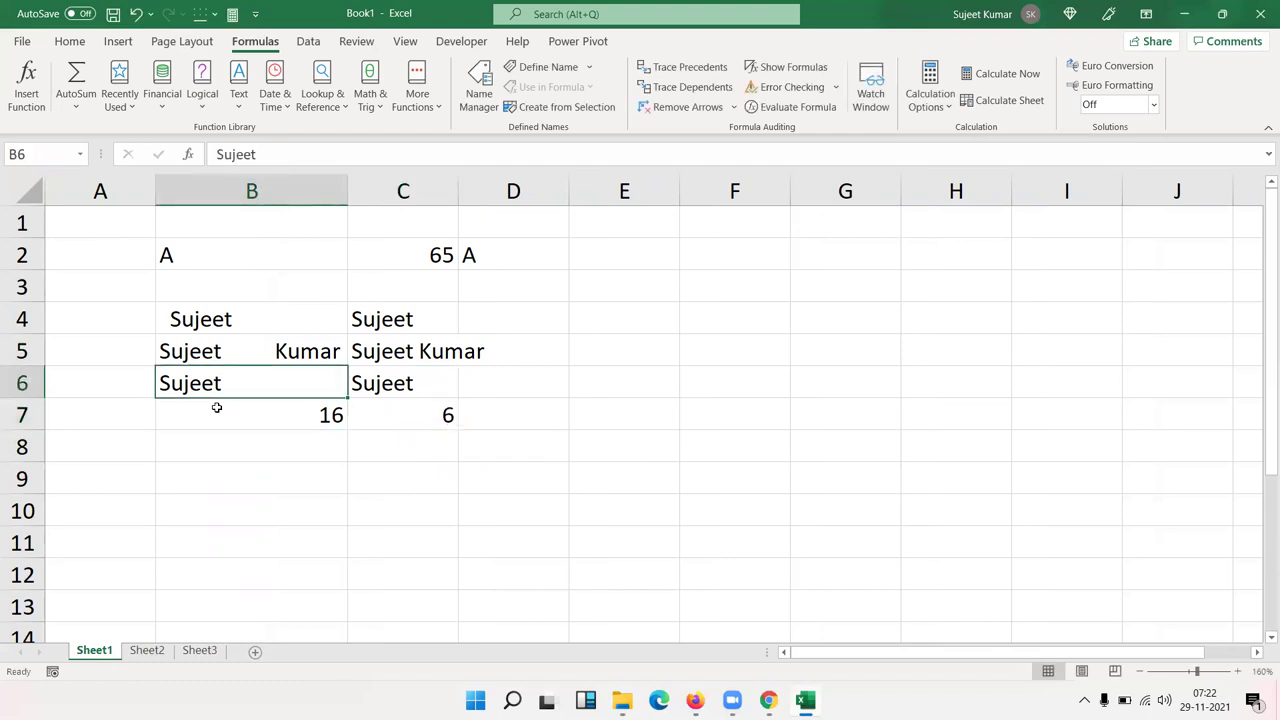
pyautogui.press('Up')
pyautogui.press('Up')
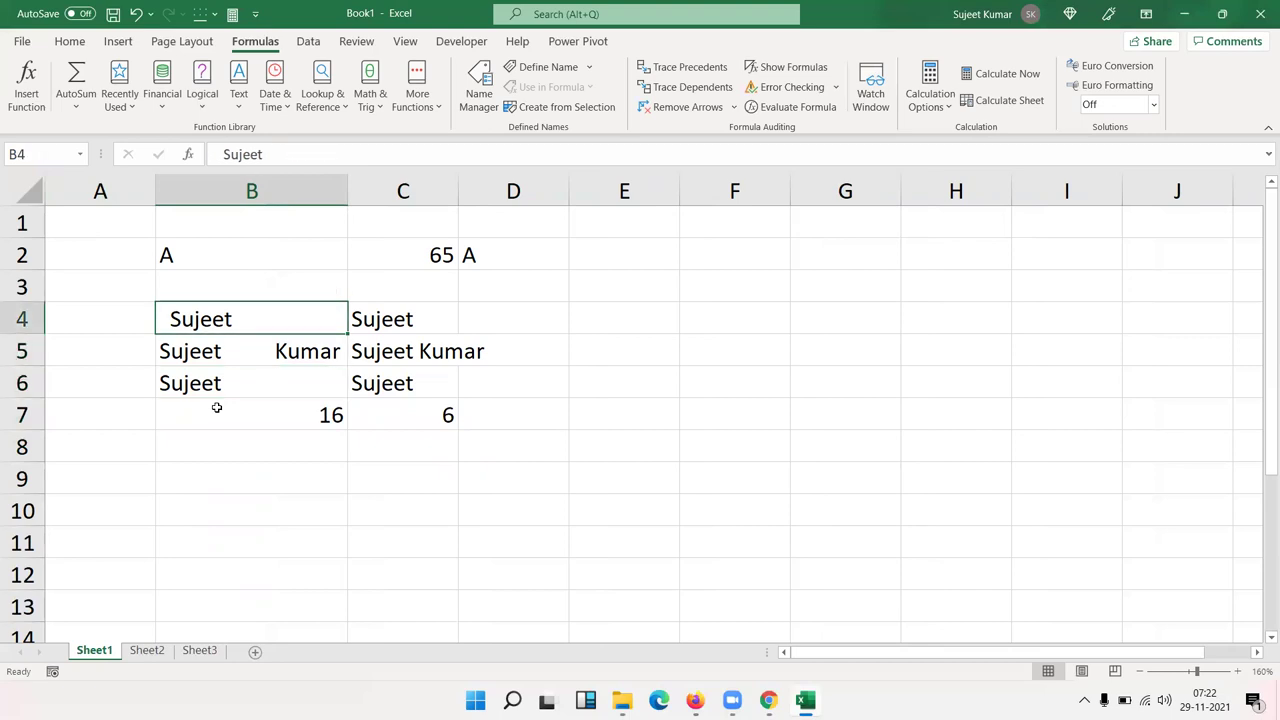
pyautogui.press('Right')
pyautogui.press('Left')
pyautogui.press('Down')
pyautogui.press('Down')
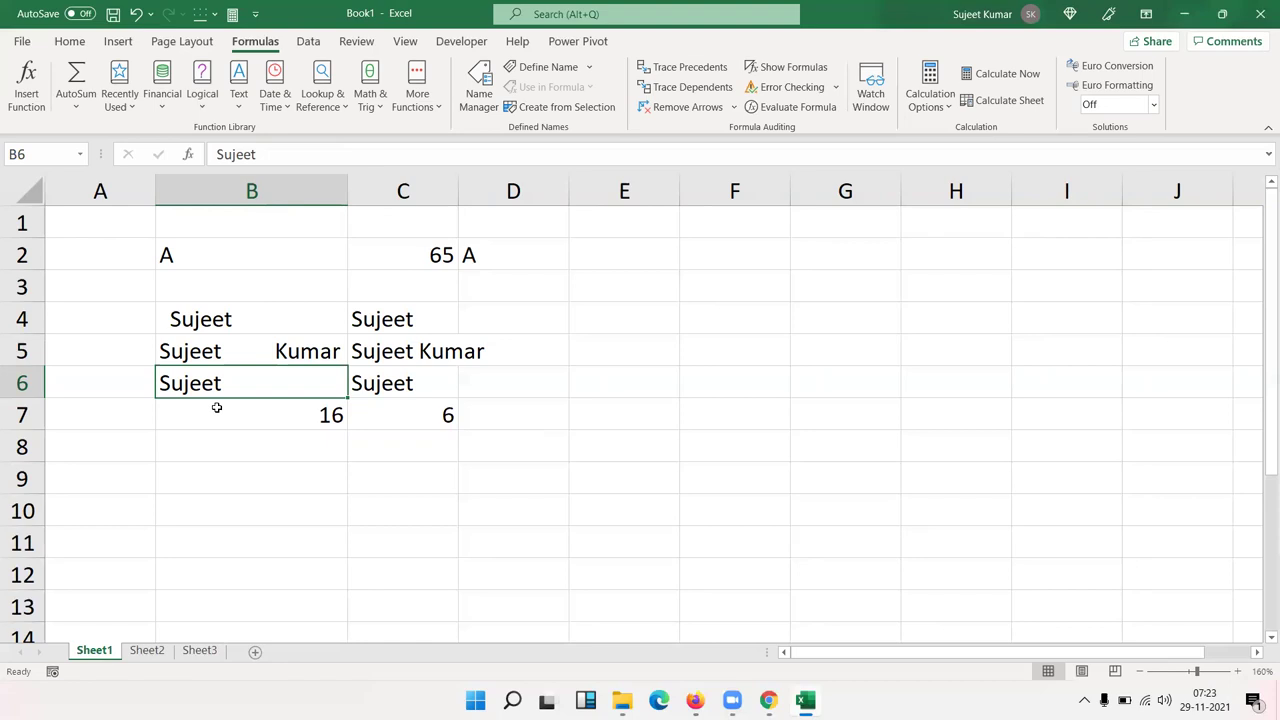
pyautogui.press('Down')
pyautogui.press('Down')
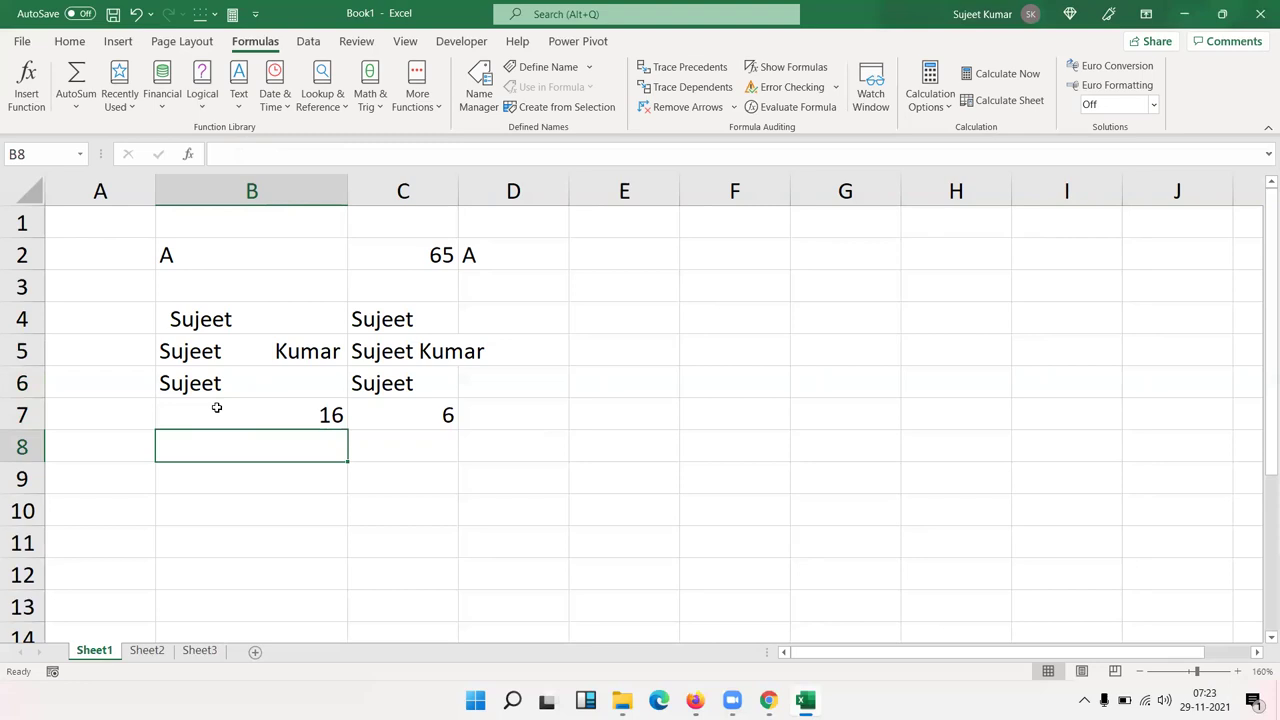
pyautogui.press('Up')
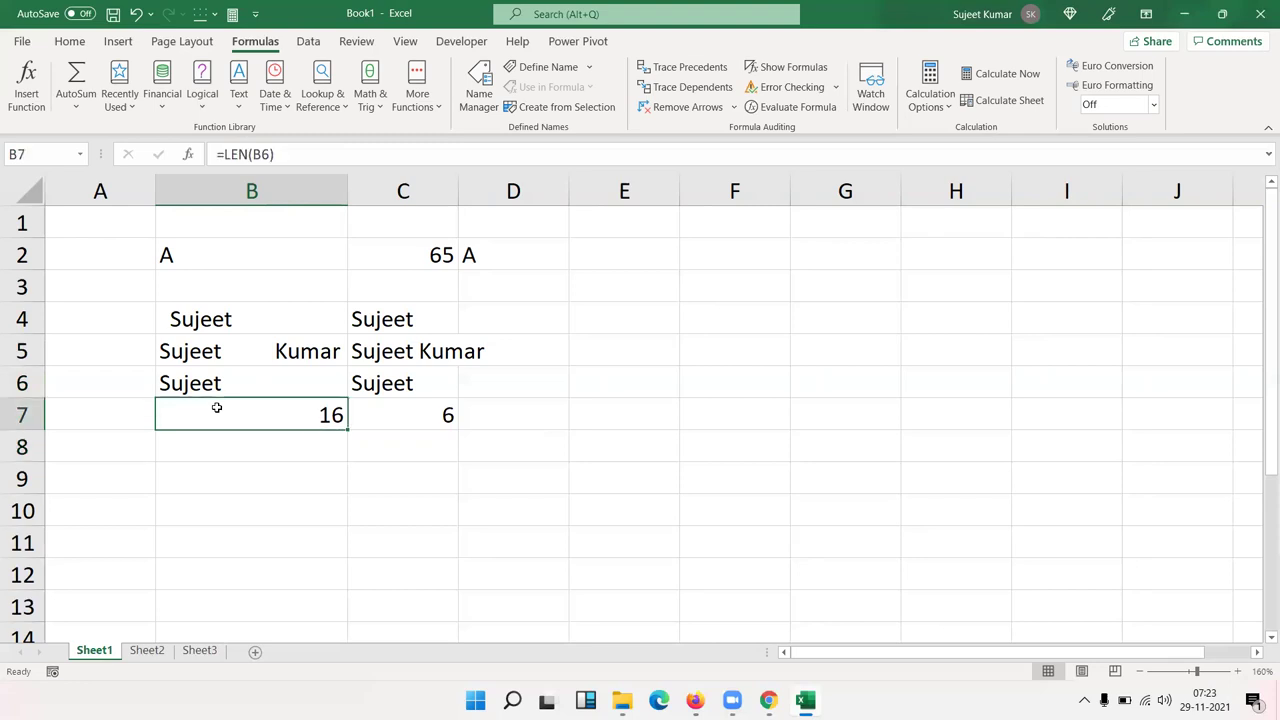
pyautogui.press('Up')
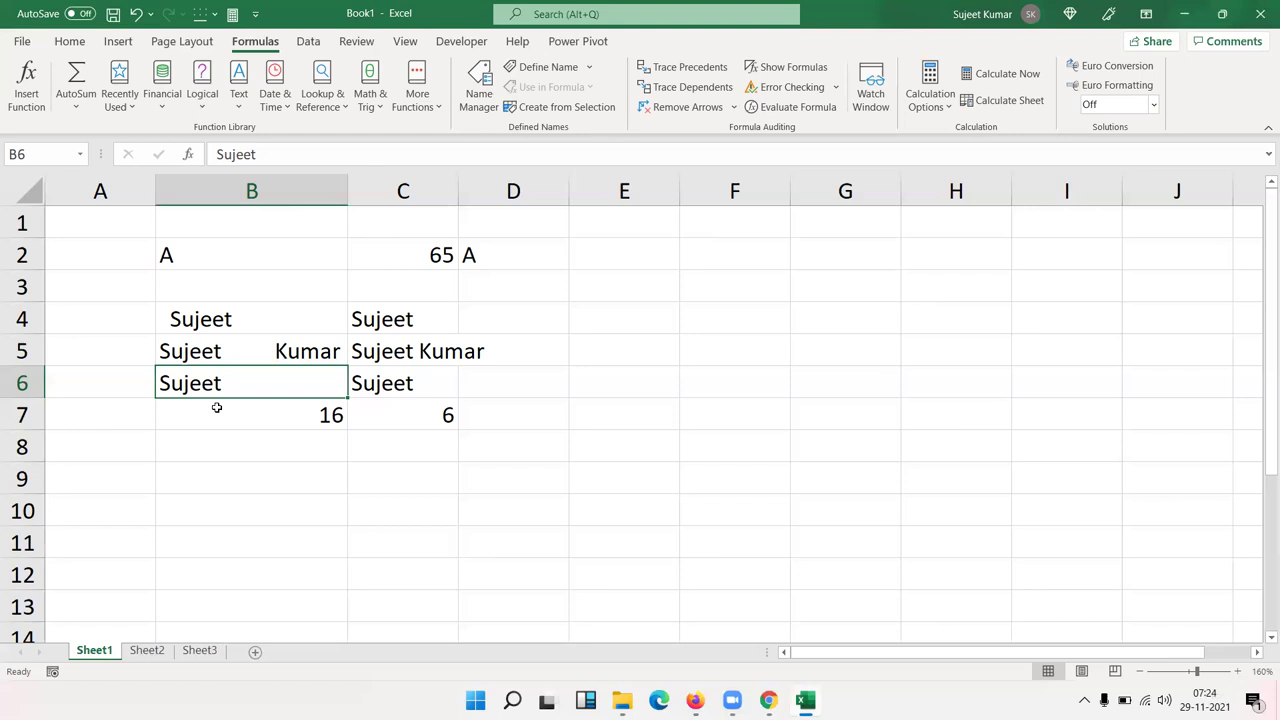
pyautogui.press('Down')
pyautogui.press('Down')
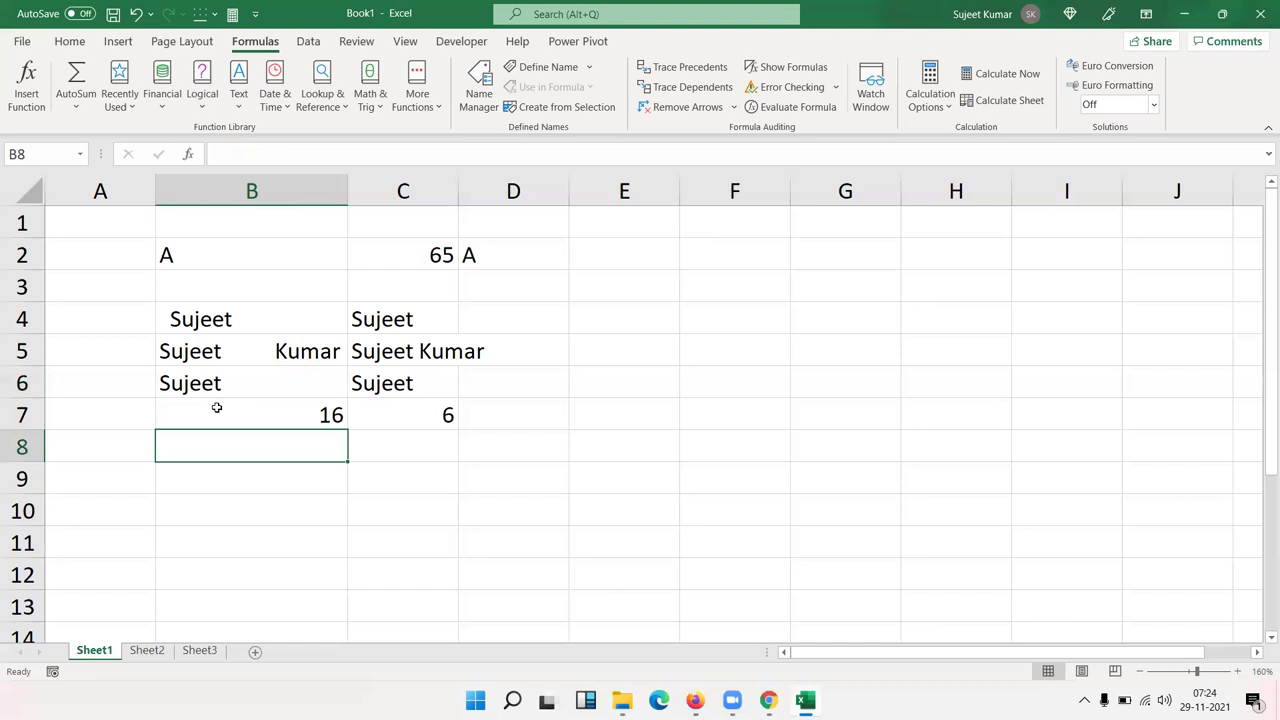
# - Type a first name in B9 and the last name on a second line within the cell
pyautogui.press('Down')
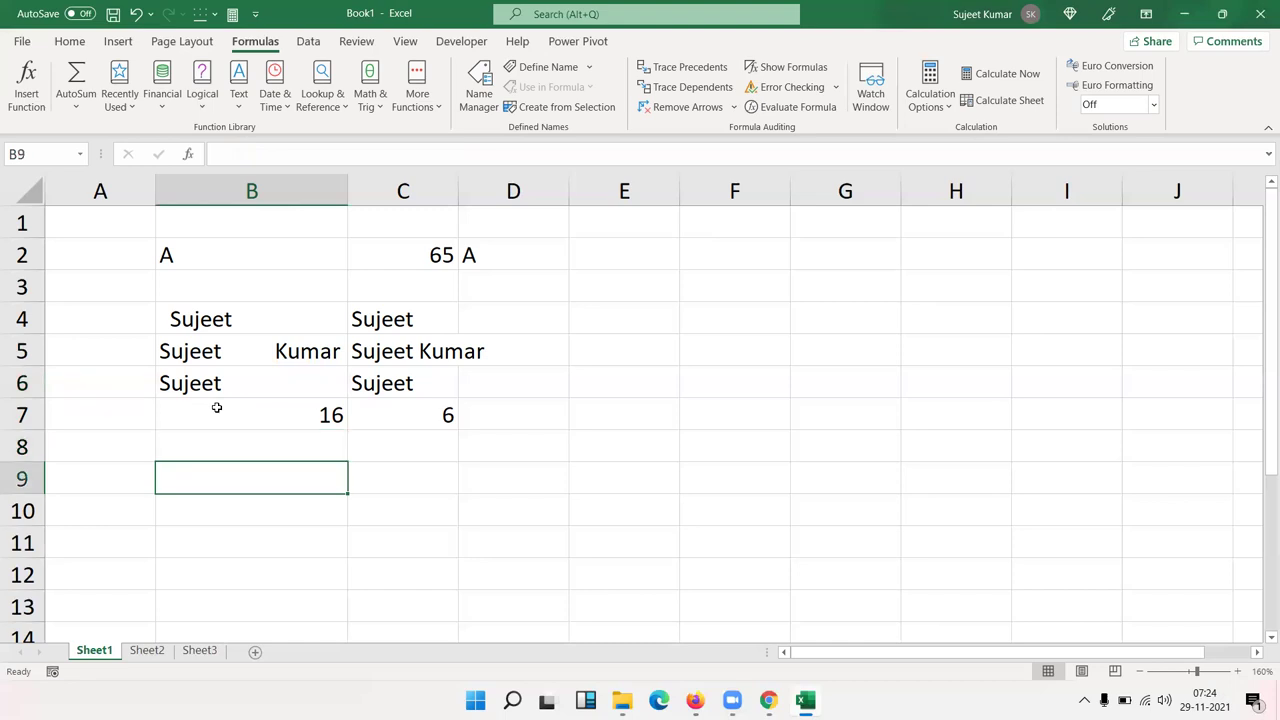
pyautogui.write('Sujeet')
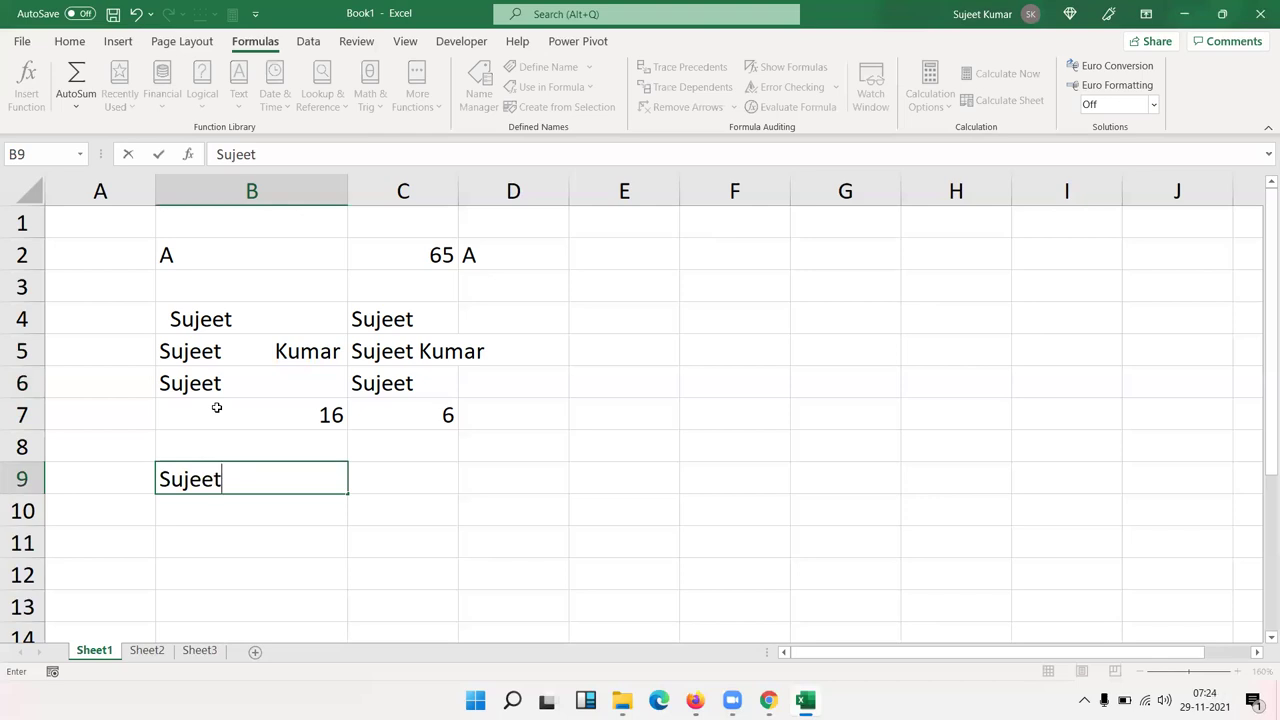
pyautogui.hotkey('alt', 'Return')
pyautogui.write('Kumar')
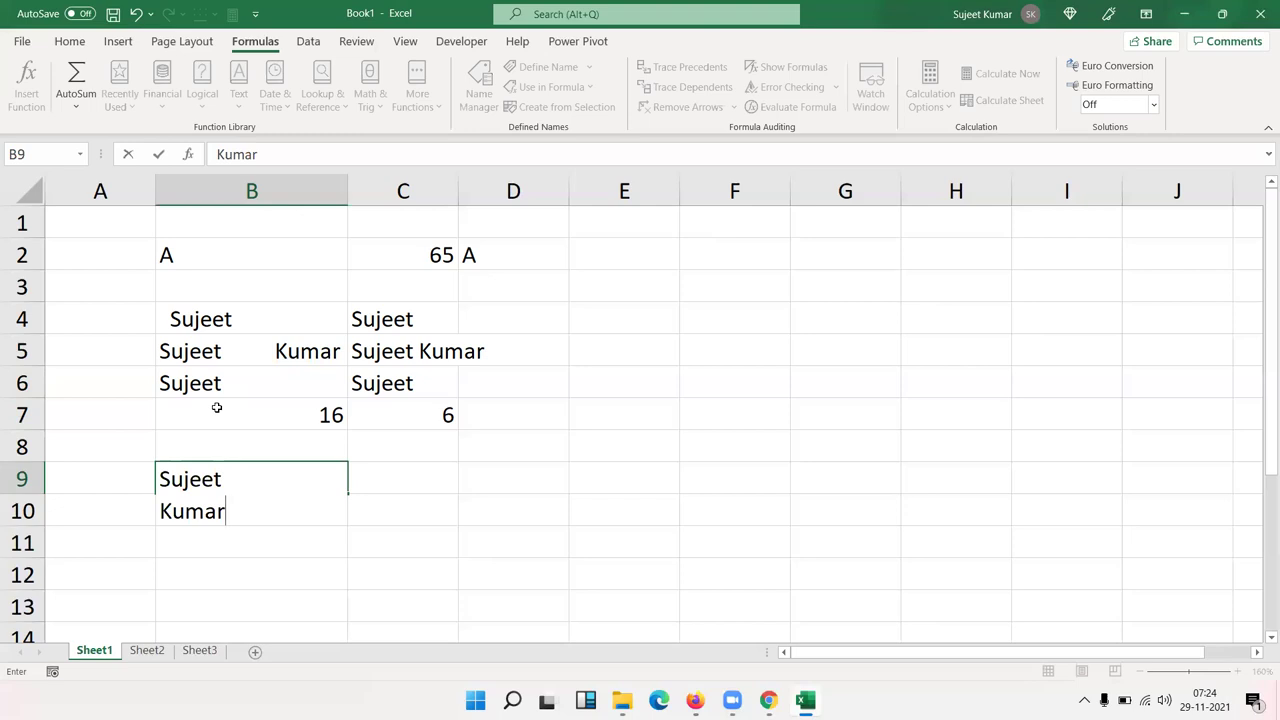
pyautogui.press('Return')
pyautogui.press('Up')
pyautogui.press('Right')
# - Enter =TRIM(B9) in C9 to join the two-line name onto one line
pyautogui.write('=')
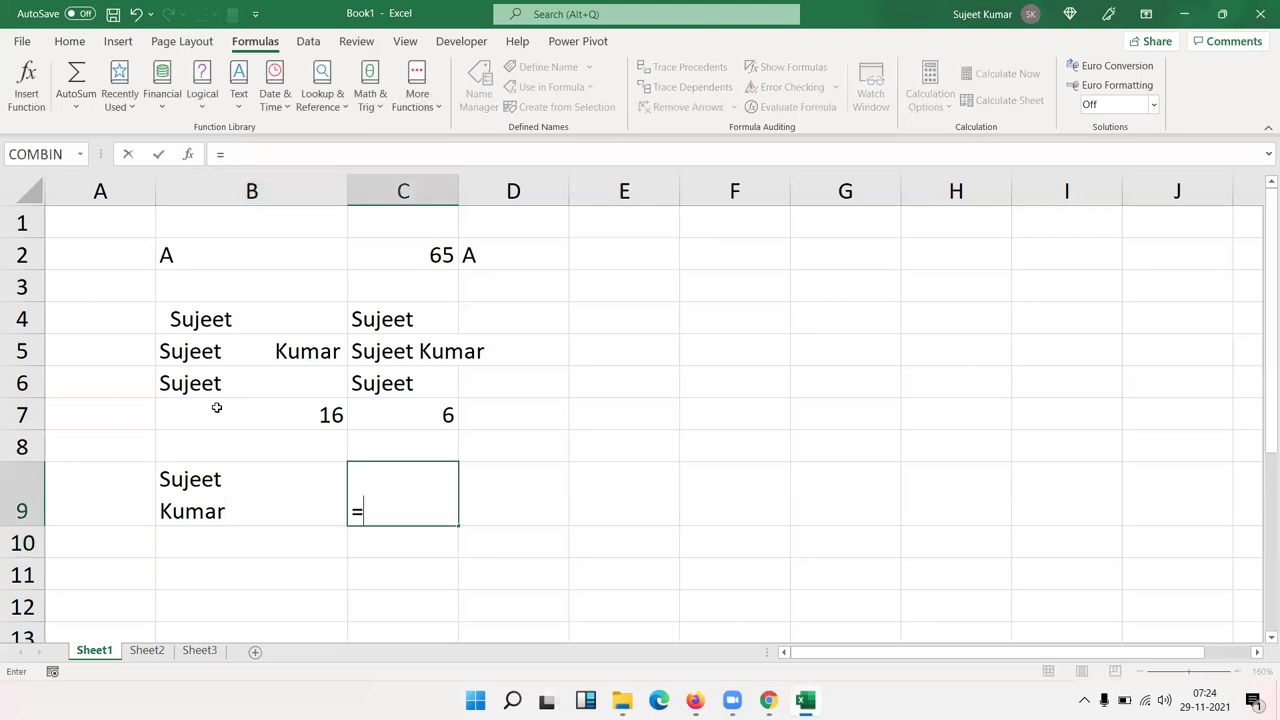
pyautogui.write('tri')
pyautogui.press('Tab')
pyautogui.press('Left')
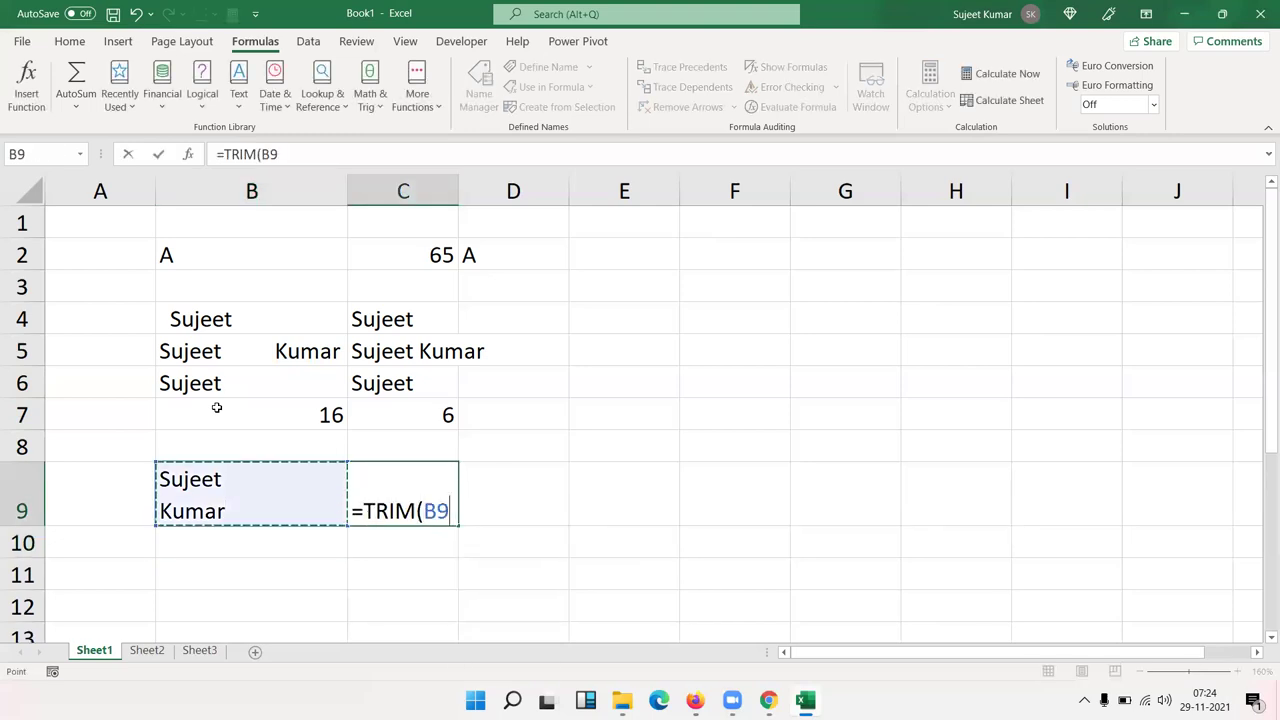
pyautogui.press('Return')
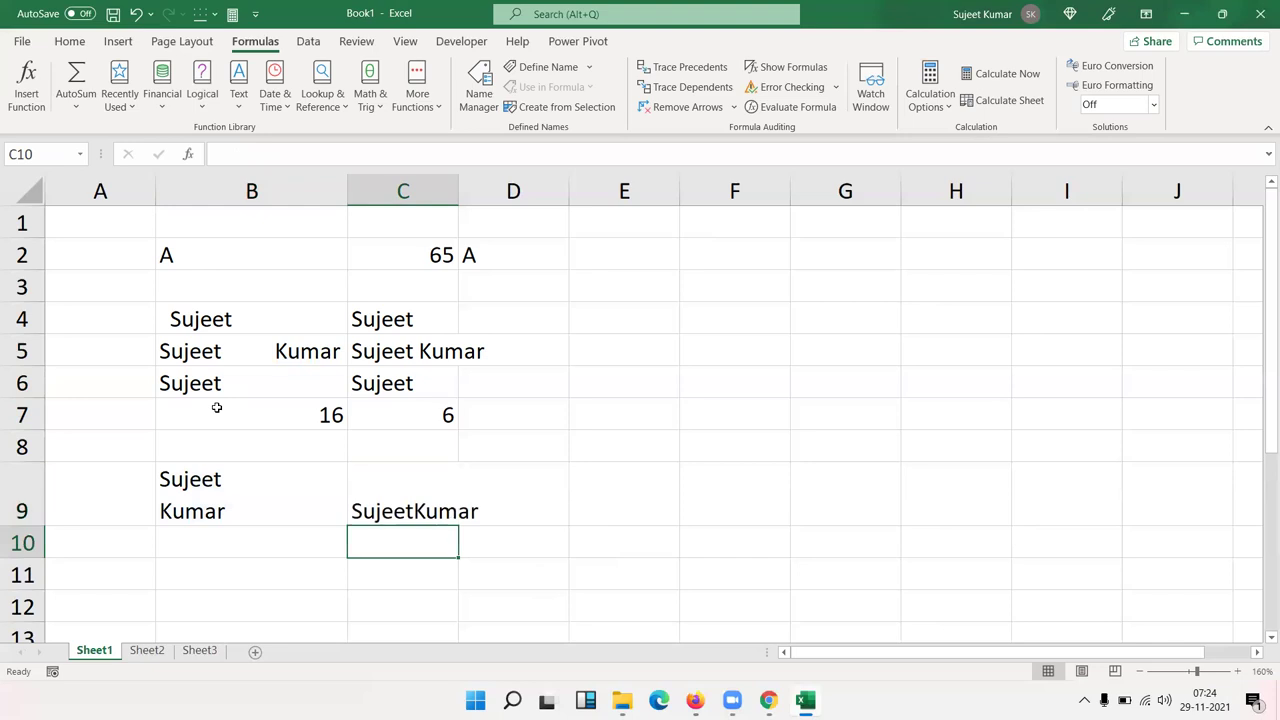
# - Enter =LEN(C9) in C10, counting 12 characters
pyautogui.write('=len')
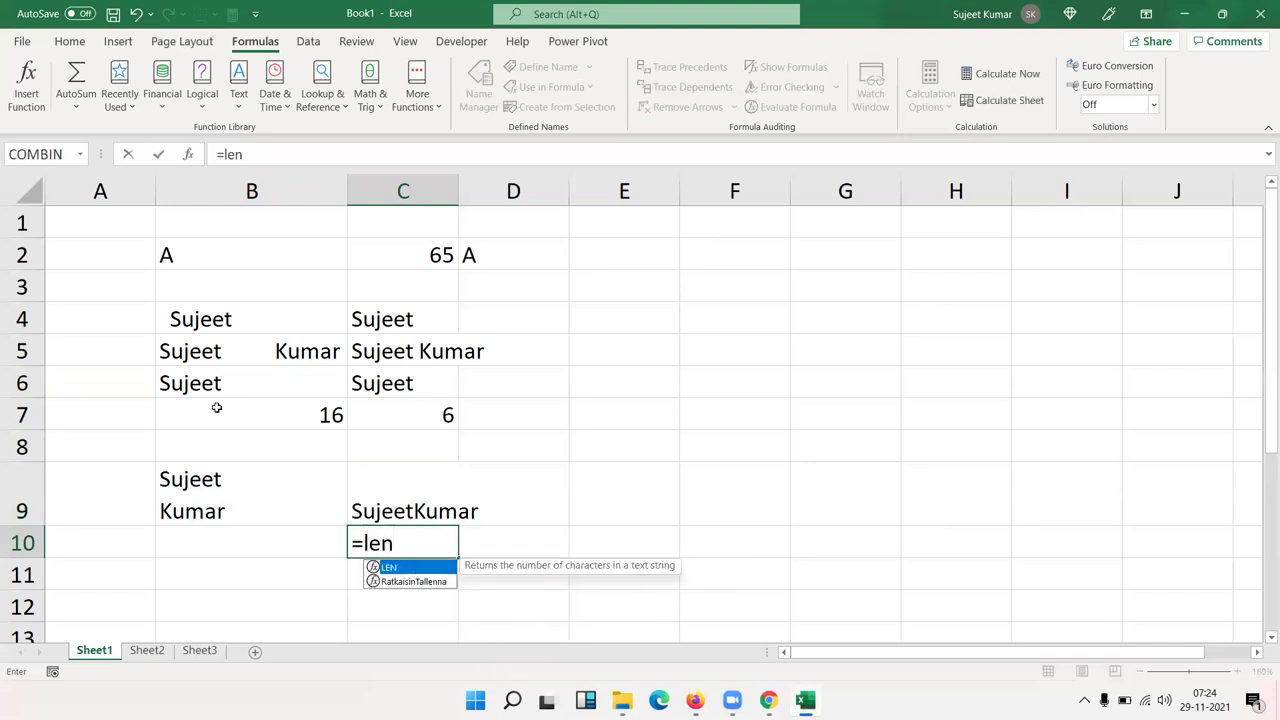
pyautogui.press('Tab')
pyautogui.press('Up')
pyautogui.press('Return')
pyautogui.press('Up')
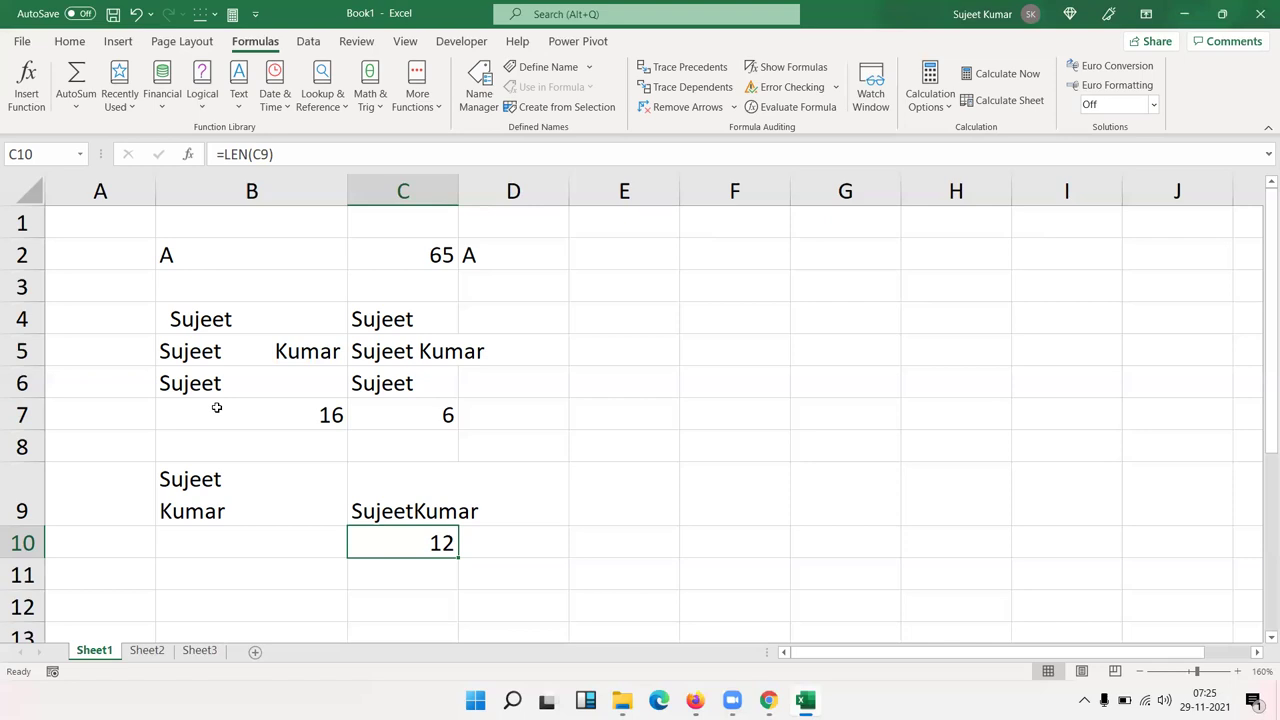
pyautogui.press('Up')
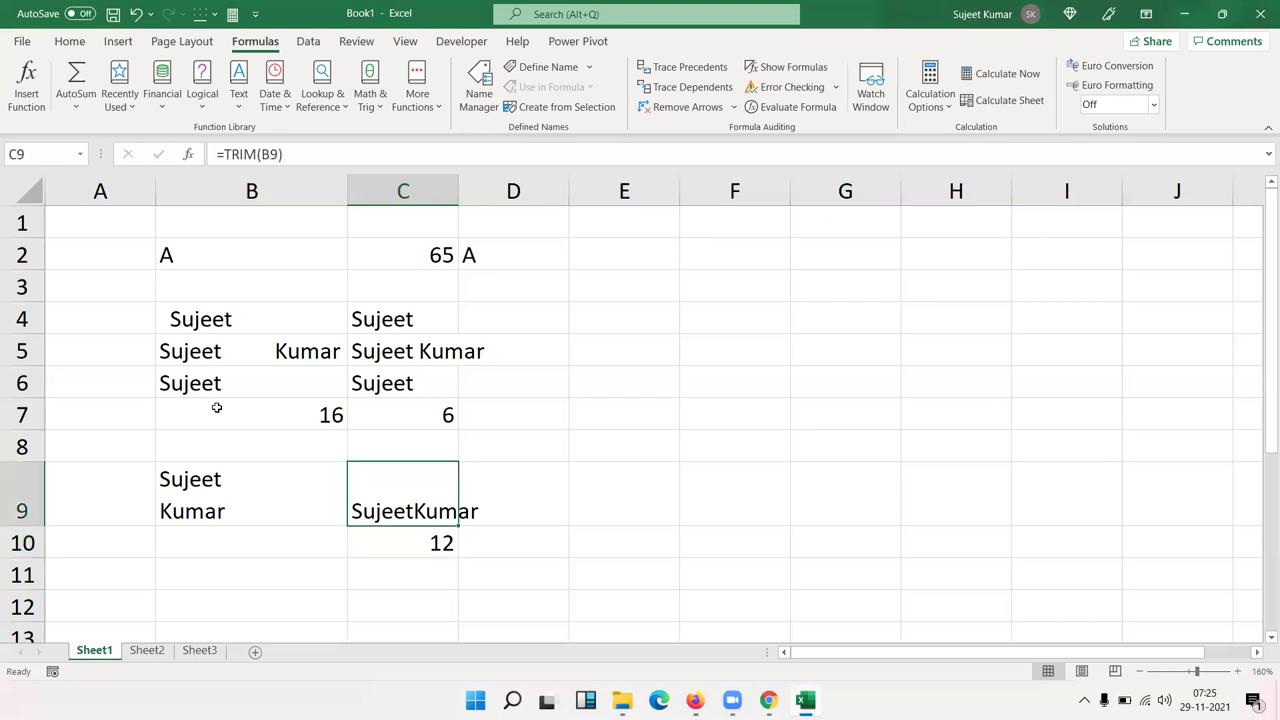
pyautogui.press('Right')
pyautogui.press('Right')
pyautogui.write('Sujeetkumar')
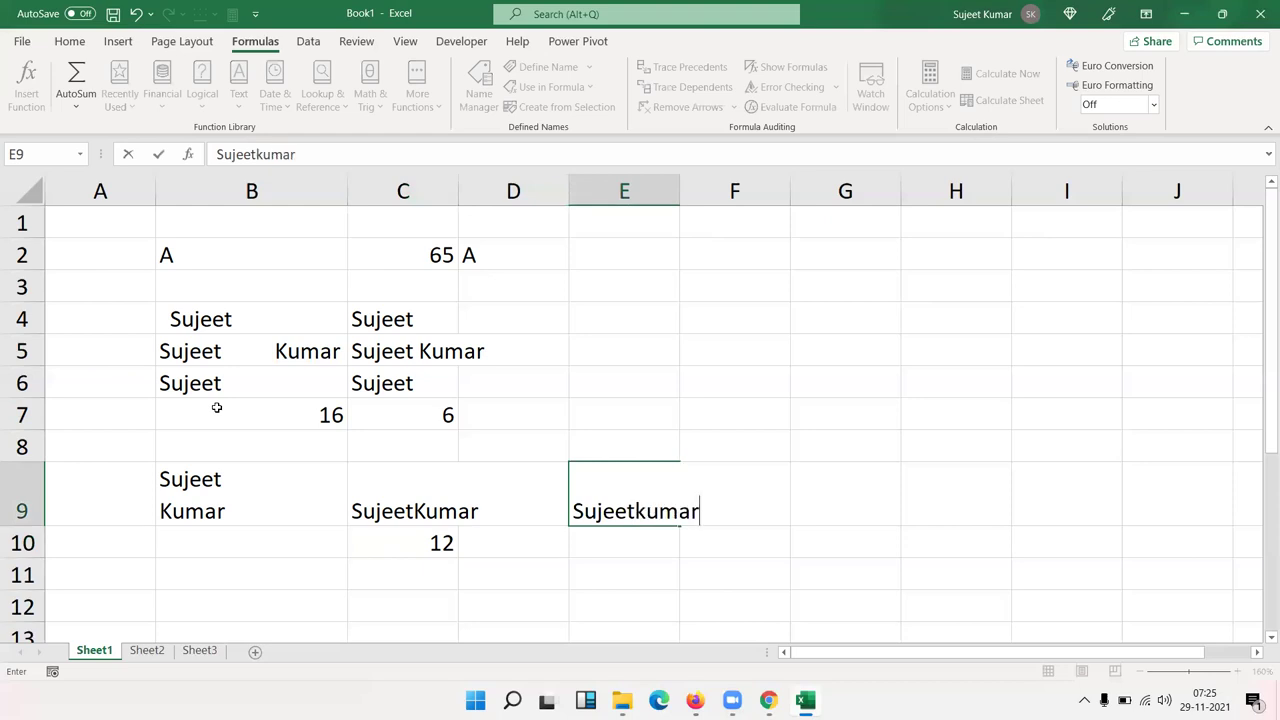
pyautogui.press('Return')
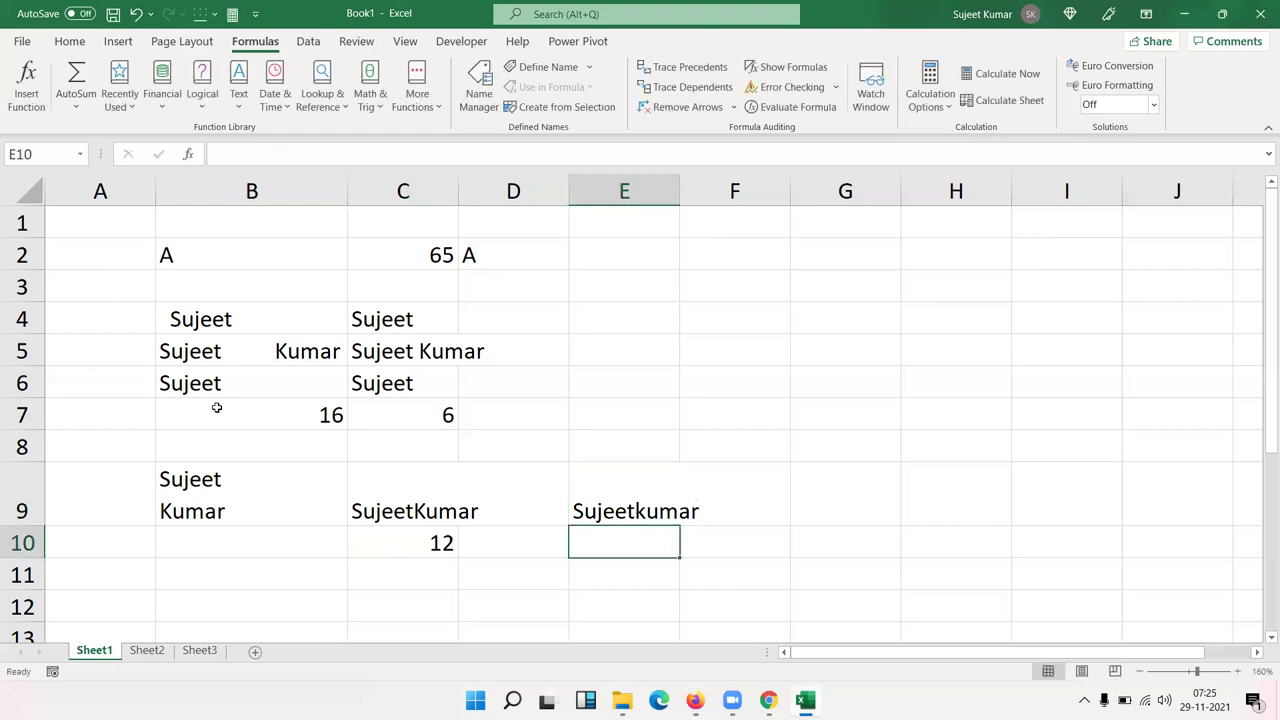
pyautogui.write('=le')
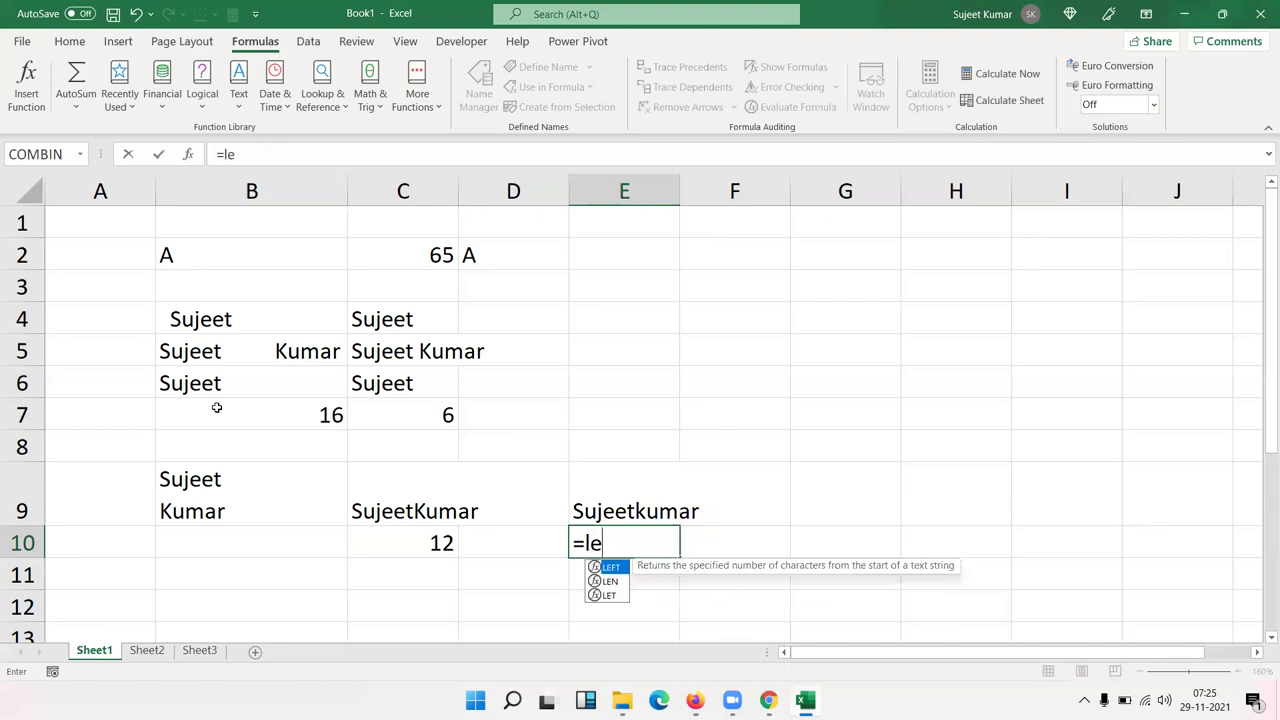
pyautogui.write('n')
pyautogui.press('Tab')
pyautogui.press('Up')
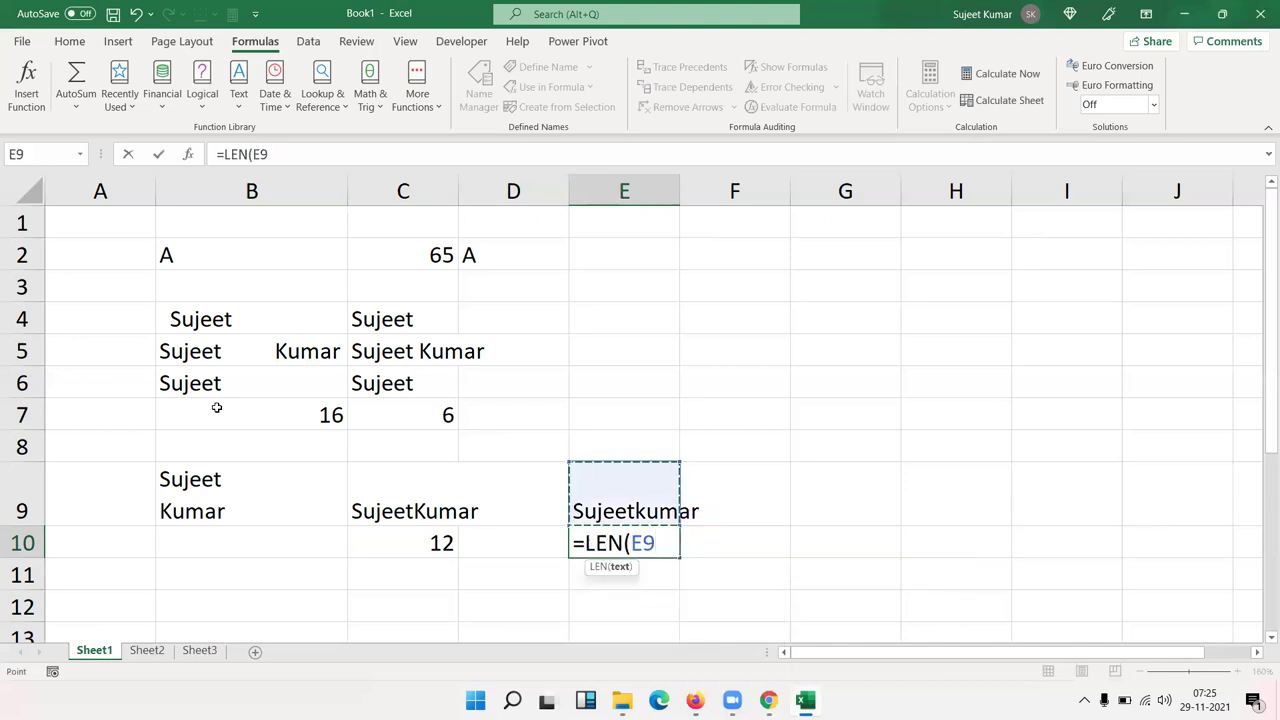
pyautogui.press('Return')
pyautogui.press('Up')
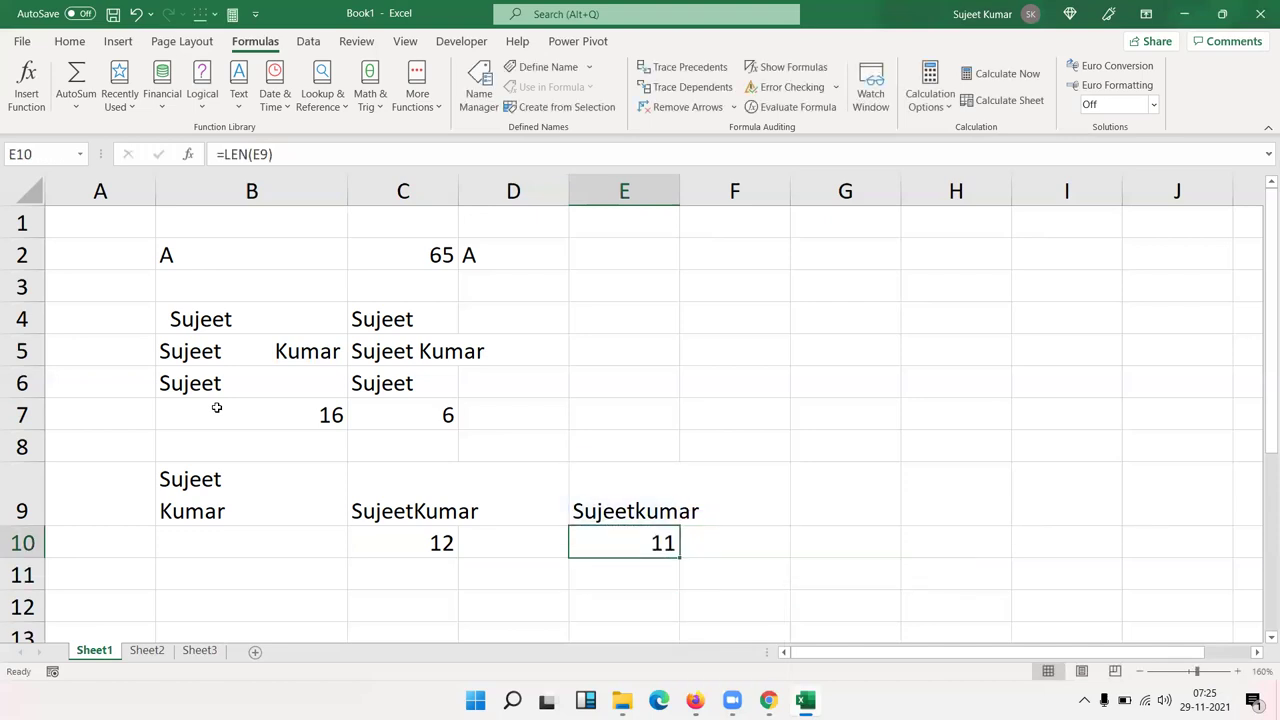
pyautogui.press('Up')
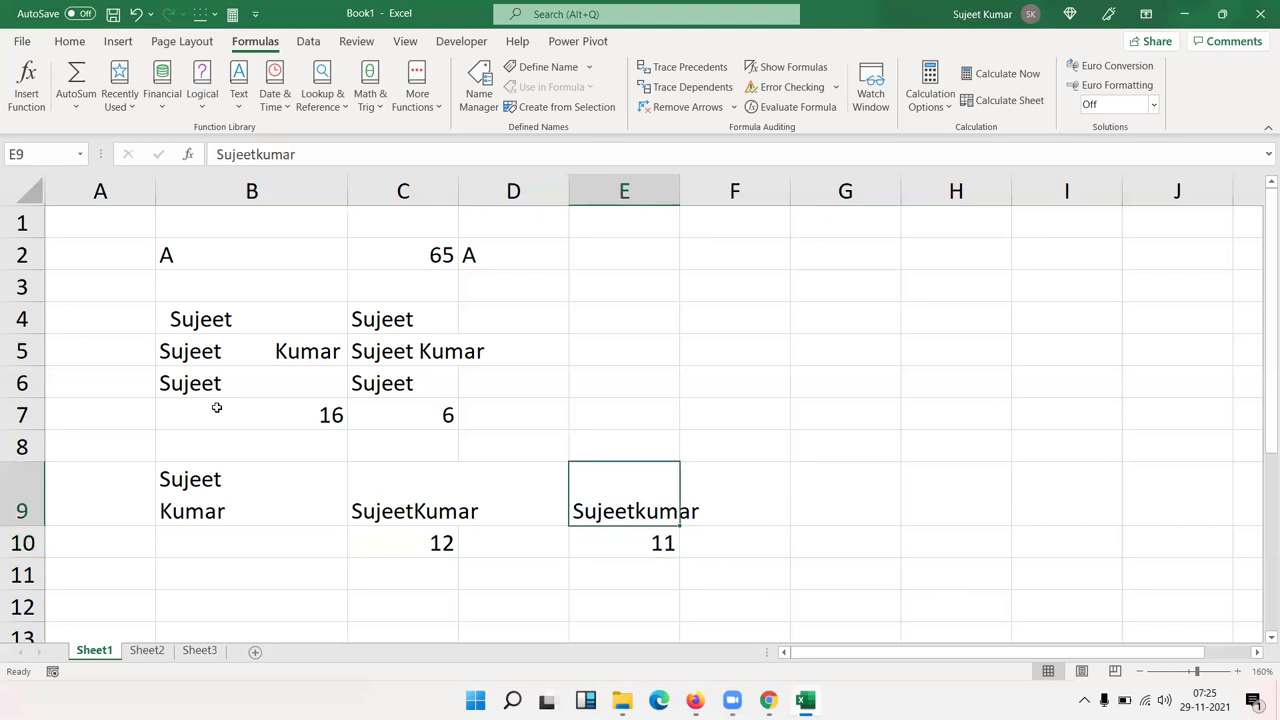
pyautogui.hotkey('shift', 'Down')
pyautogui.press('Delete')
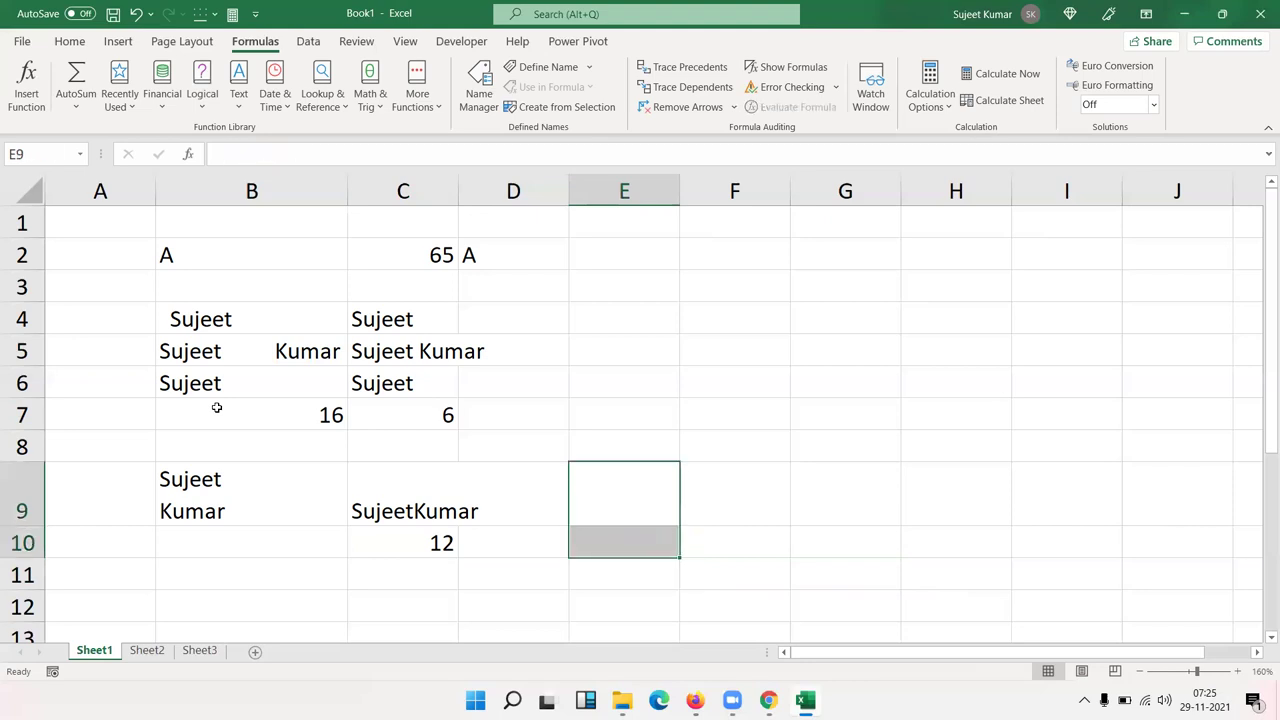
# - Widen column C and enter =CLEAN(C9) in D9
pyautogui.moveTo(455, 190); pyautogui.dragTo(498, 190)
pyautogui.click(543, 495)
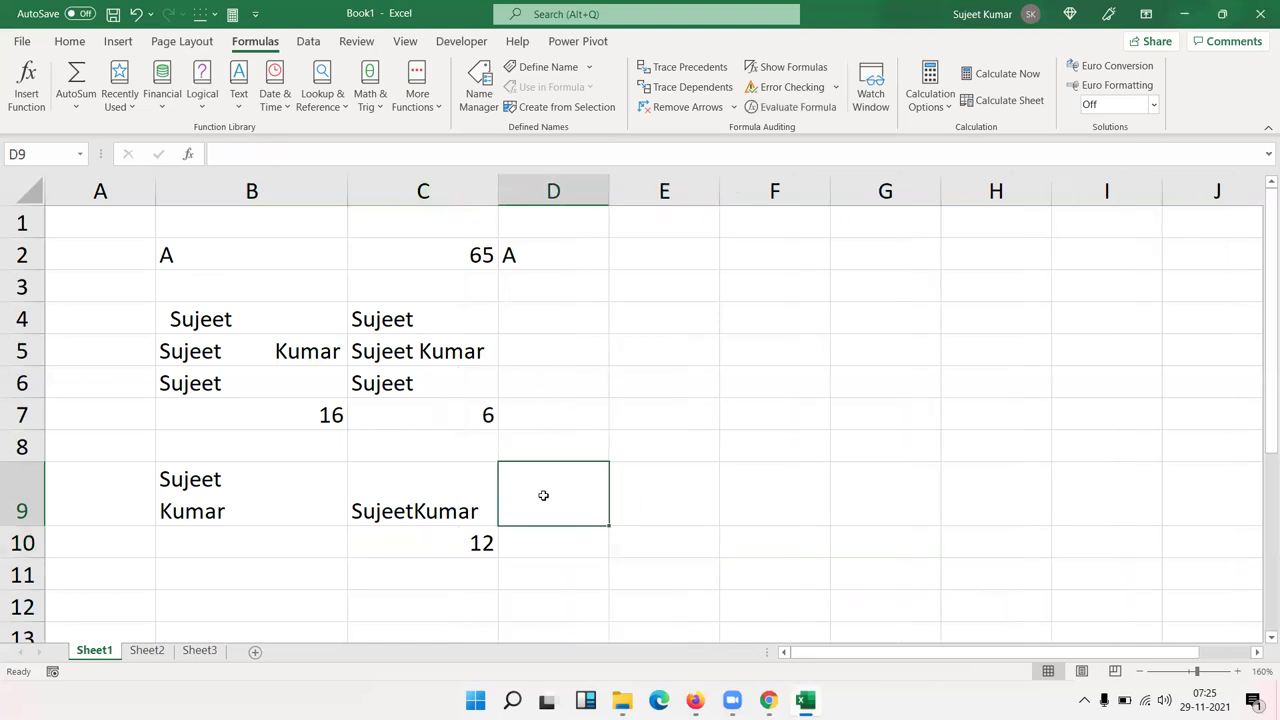
pyautogui.write('=cl')
pyautogui.press('Tab')
pyautogui.press('Left')
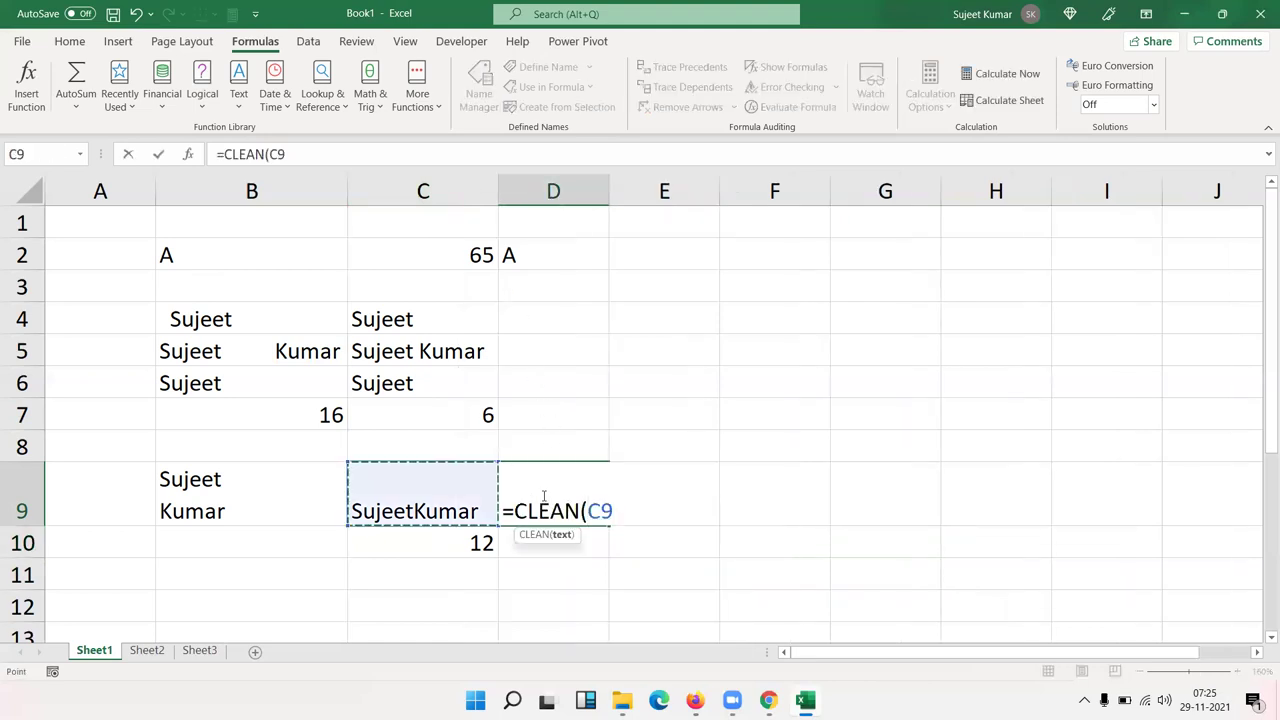
pyautogui.press('Return')
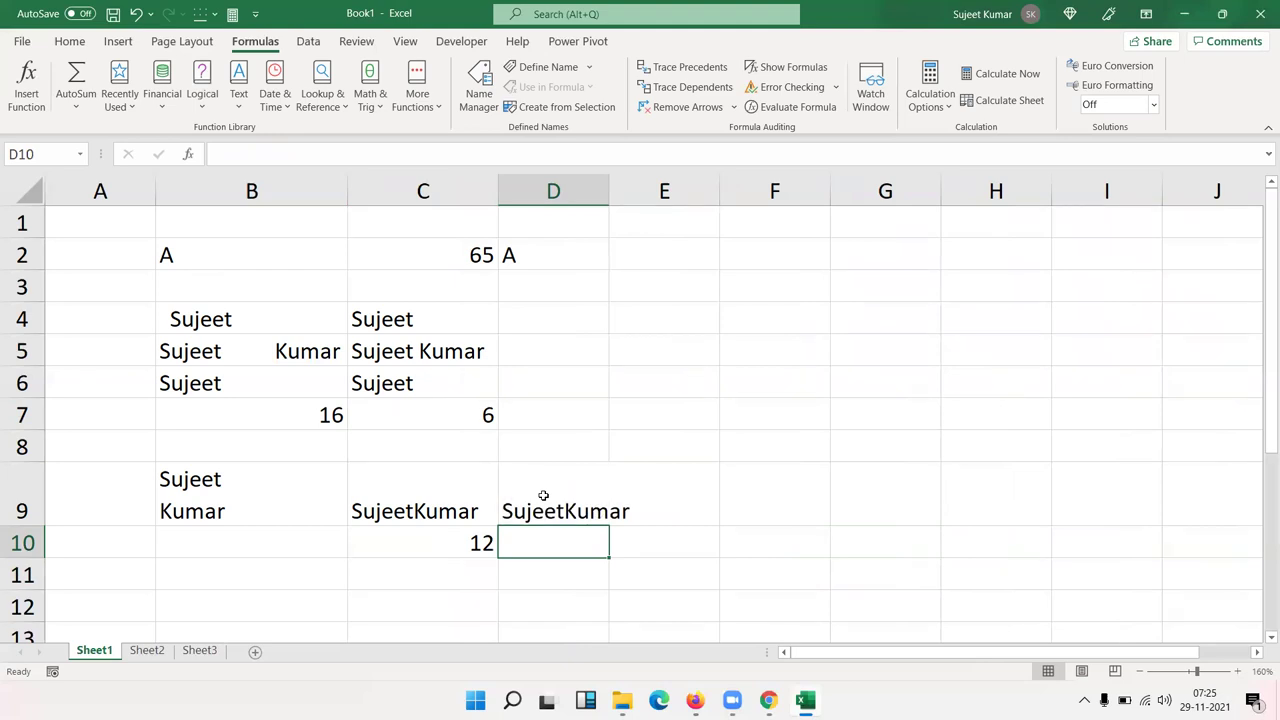
# - Enter =LEN(D9) in D10, giving 11 characters versus C10's 12
pyautogui.write('=LEN(D9)')
pyautogui.hotkey('ctrl', 'Return')
pyautogui.click(543, 495)
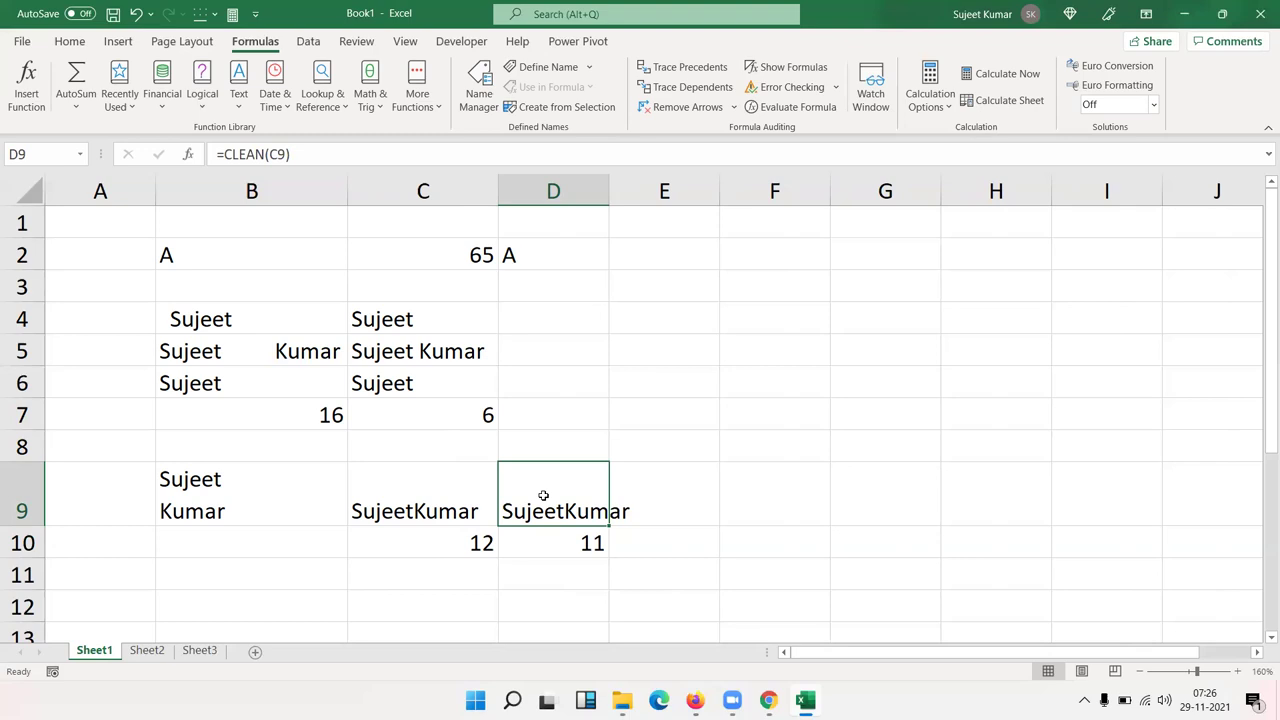
pyautogui.press('Up')
pyautogui.press('Up')
pyautogui.press('Up')
pyautogui.press('Up')
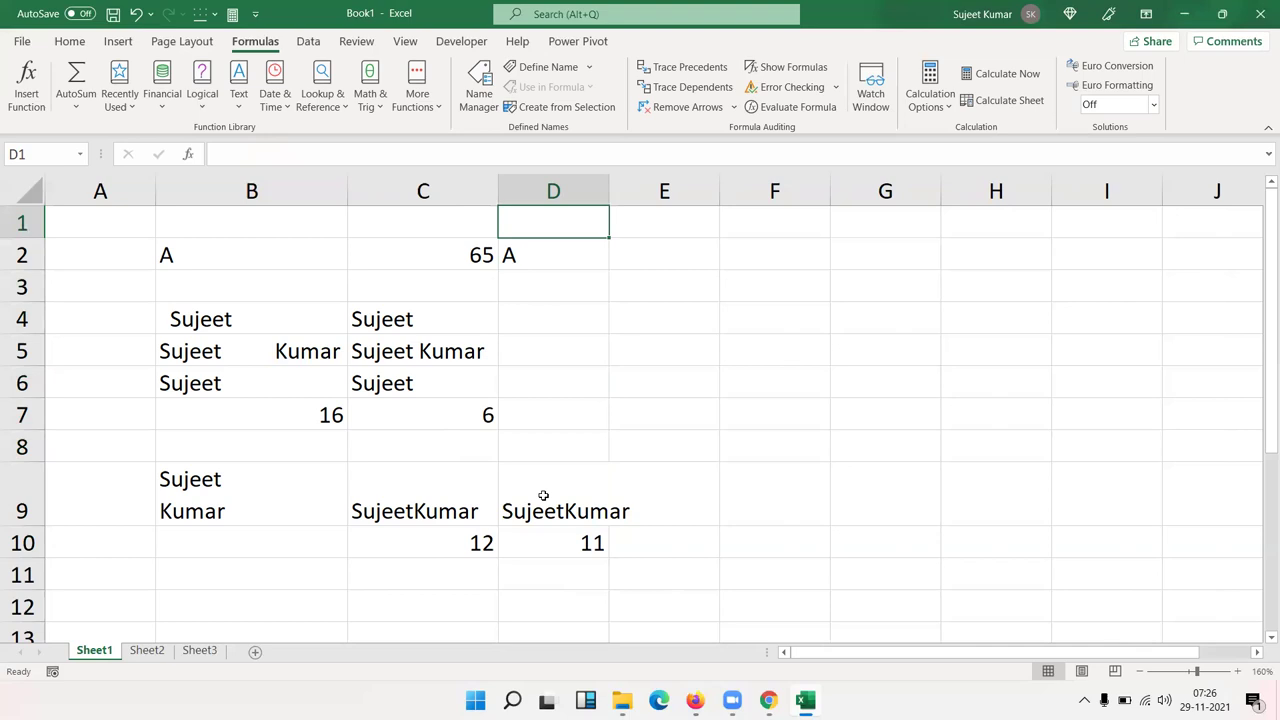
# - Enter 123.369.963 in F1 and autofit column F to show it
pyautogui.press('Right')
pyautogui.press('Right')
pyautogui.write('123.369.963')
pyautogui.press('Return')
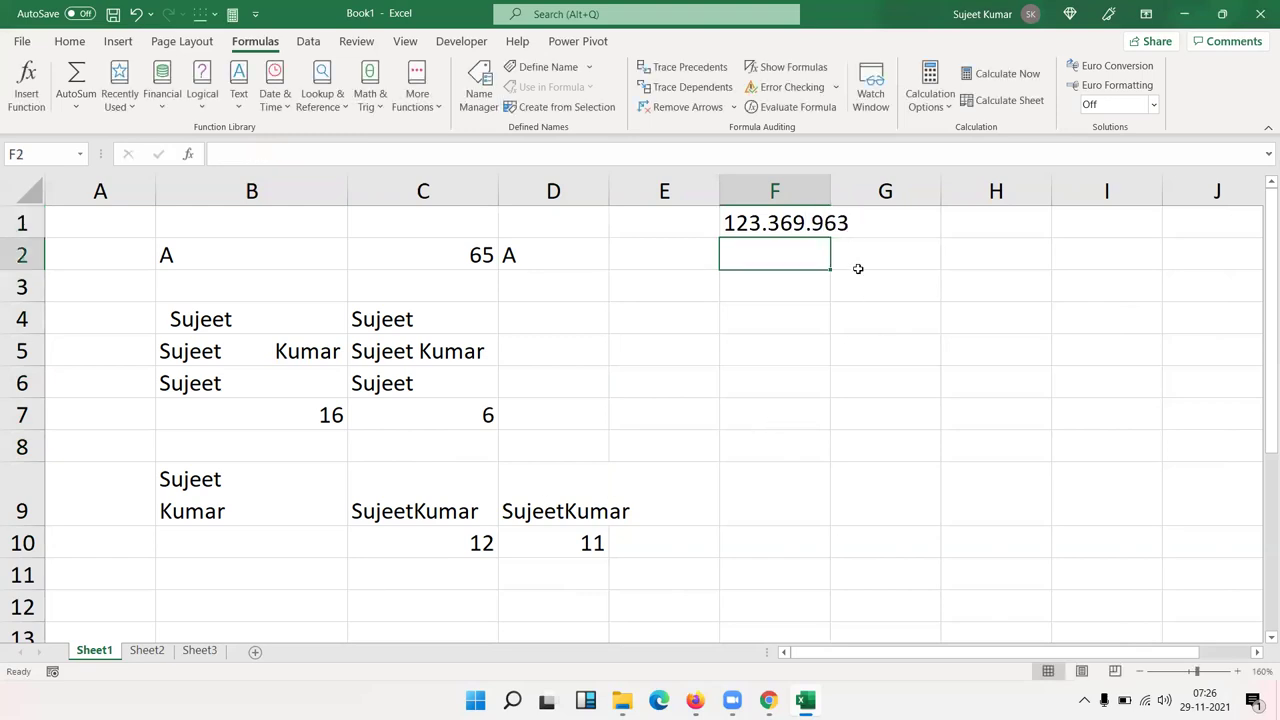
pyautogui.doubleClick(830, 190)
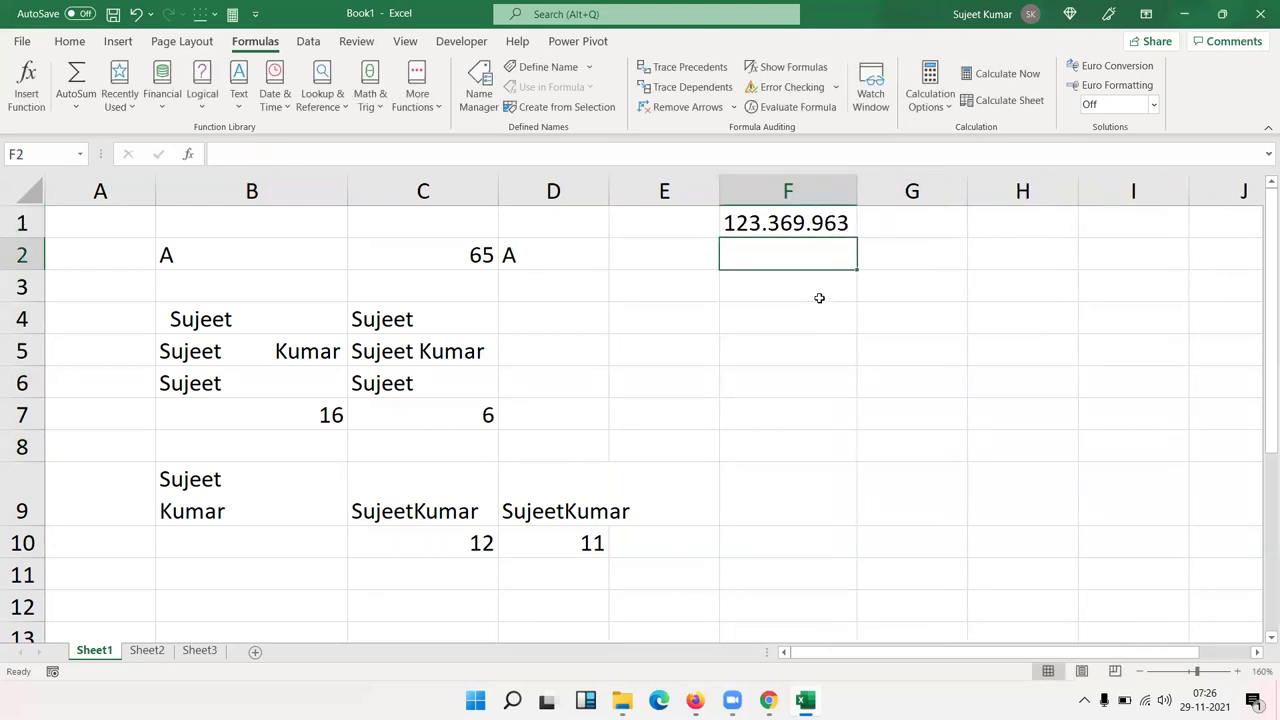
pyautogui.keyDown('ctrl'); pyautogui.scroll(1, 823, 327); pyautogui.keyUp('ctrl')
pyautogui.keyDown('ctrl'); pyautogui.scroll(2, 823, 310); pyautogui.keyUp('ctrl')
pyautogui.keyDown('ctrl'); pyautogui.scroll(2, 826, 306); pyautogui.keyUp('ctrl')
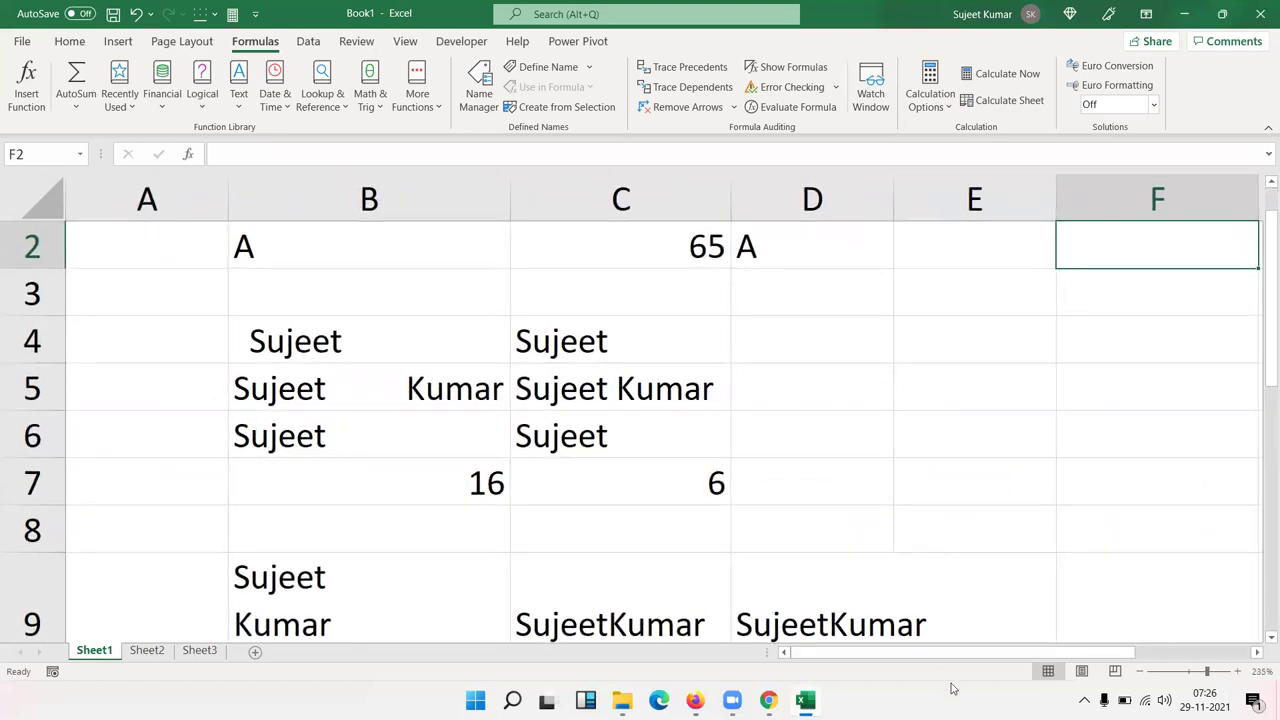
pyautogui.hscroll(3, 960, 655)
pyautogui.scroll(1, 1165, 550)
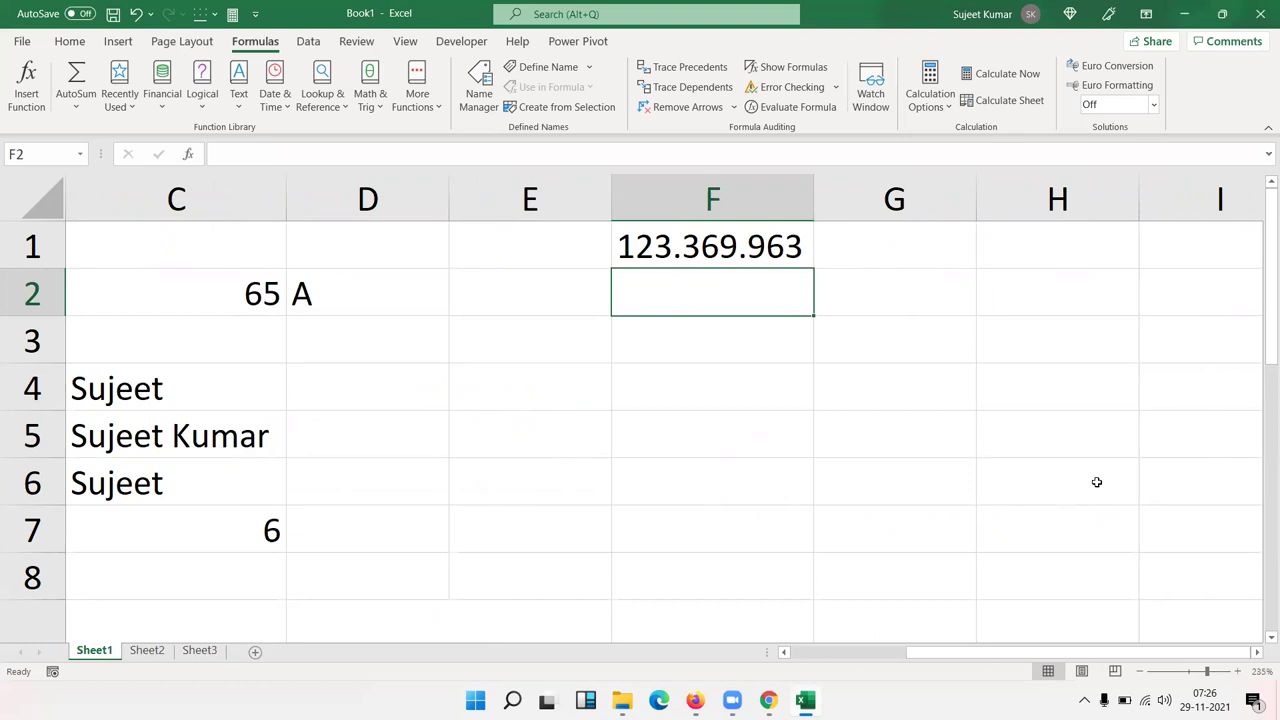
# - Enter =SUBSTITUTE(F1,".","-") in F2 so it shows 123-369-963
pyautogui.write('=')
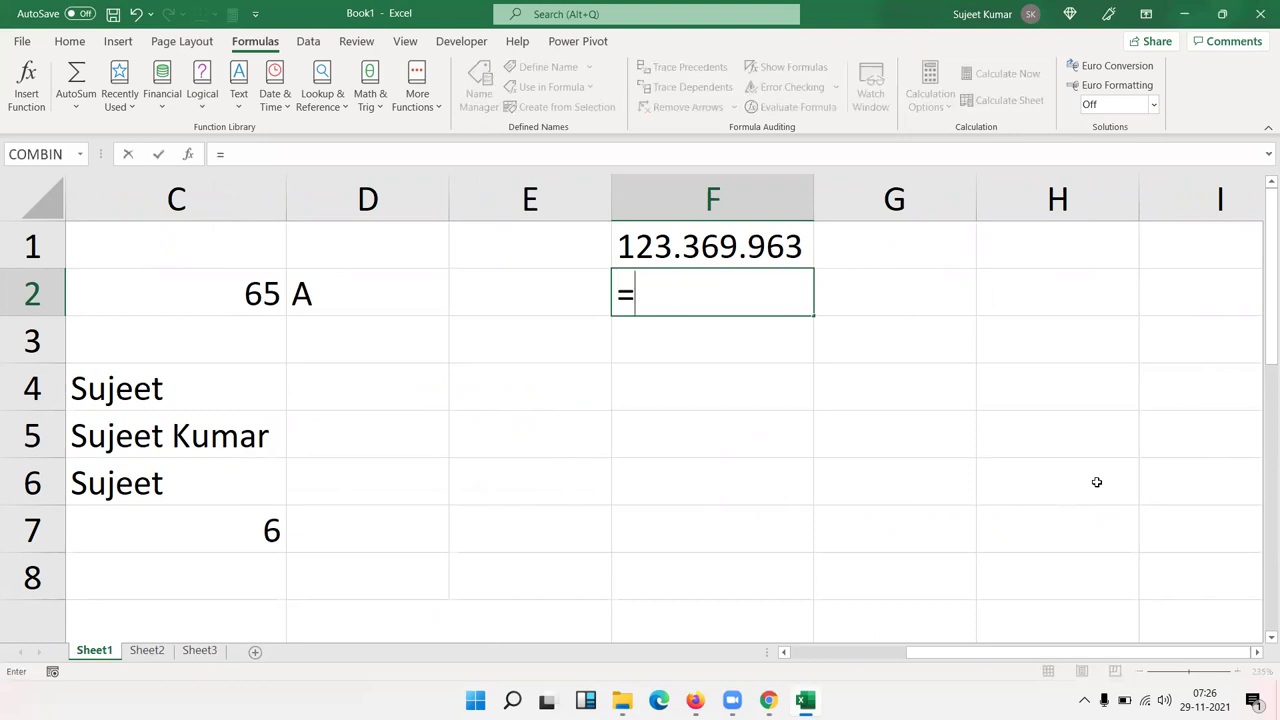
pyautogui.write('sub')
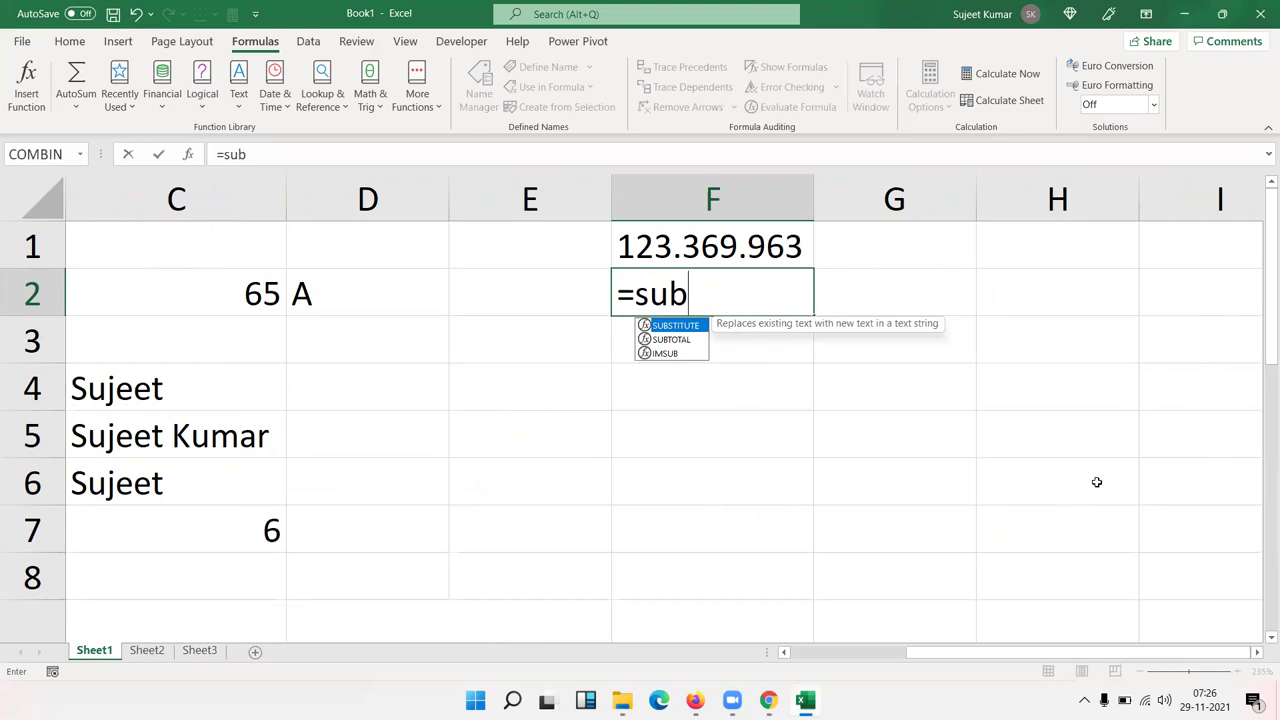
pyautogui.press('Tab')
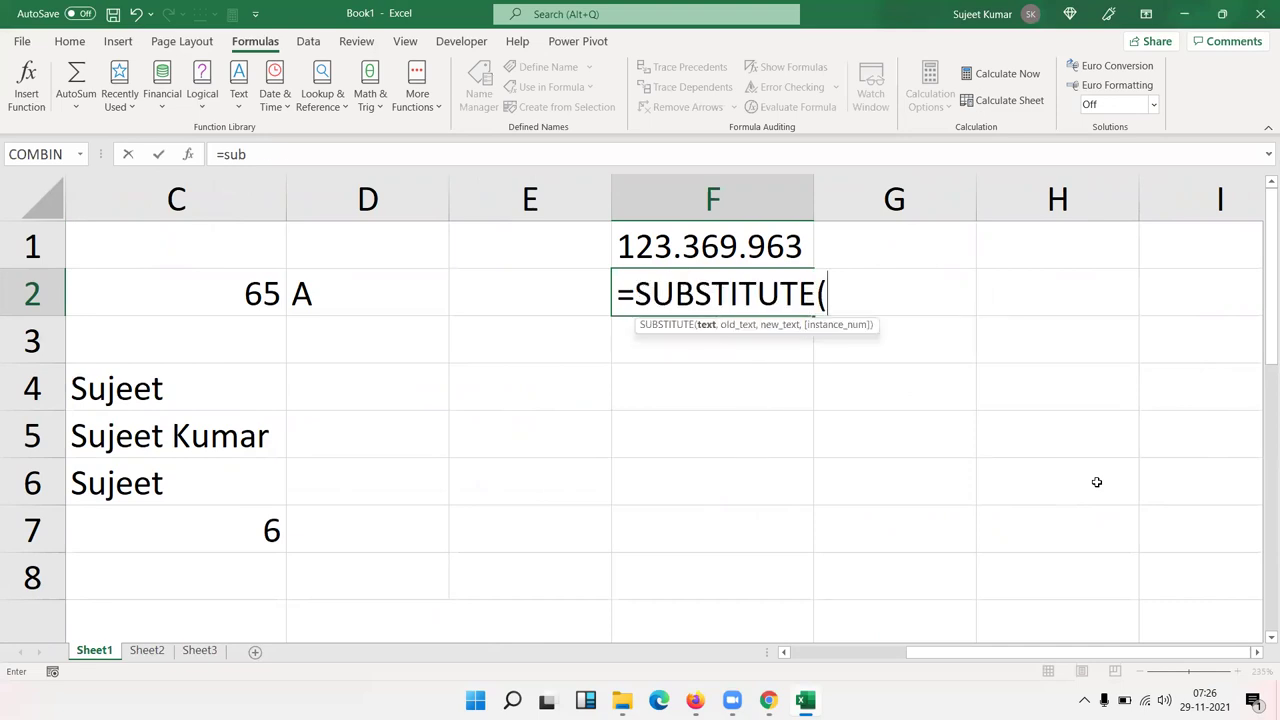
pyautogui.click(757, 246)
pyautogui.write(',')
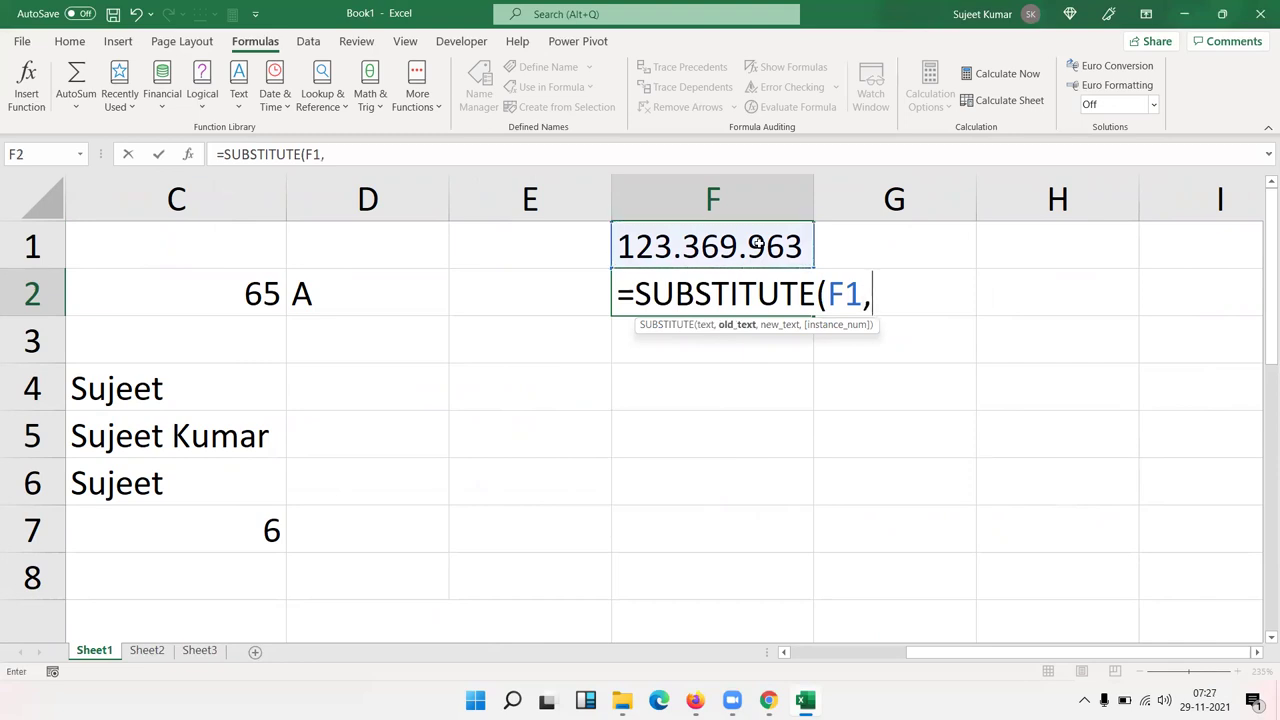
pyautogui.write('"-')
pyautogui.press('BackSpace')
pyautogui.write('.","')
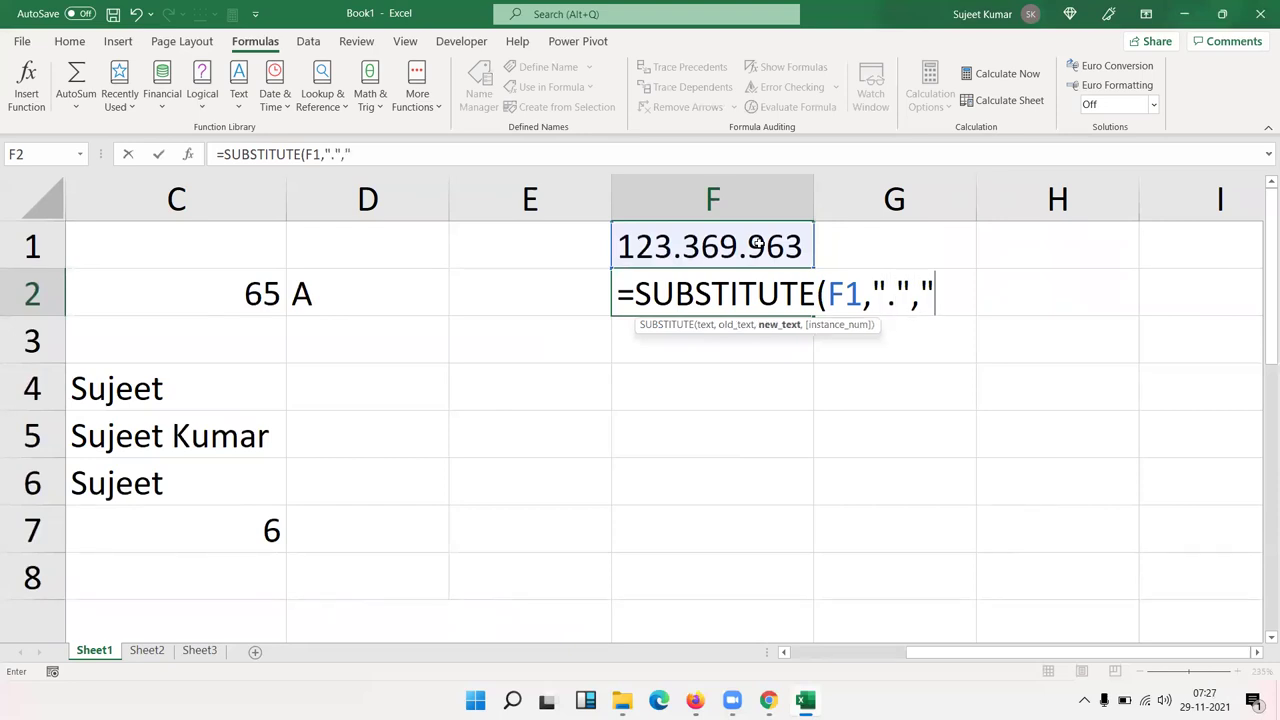
pyautogui.write('-"')
pyautogui.write(')')
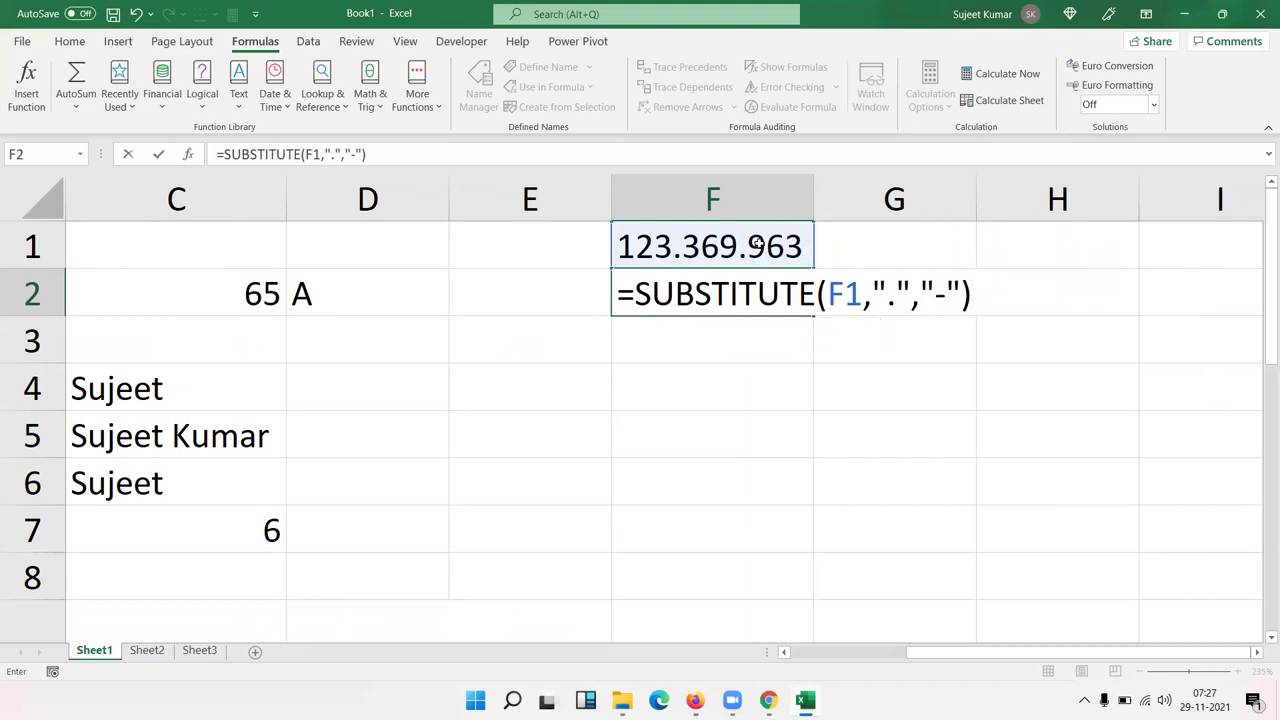
pyautogui.press('Return')
pyautogui.press('Up')
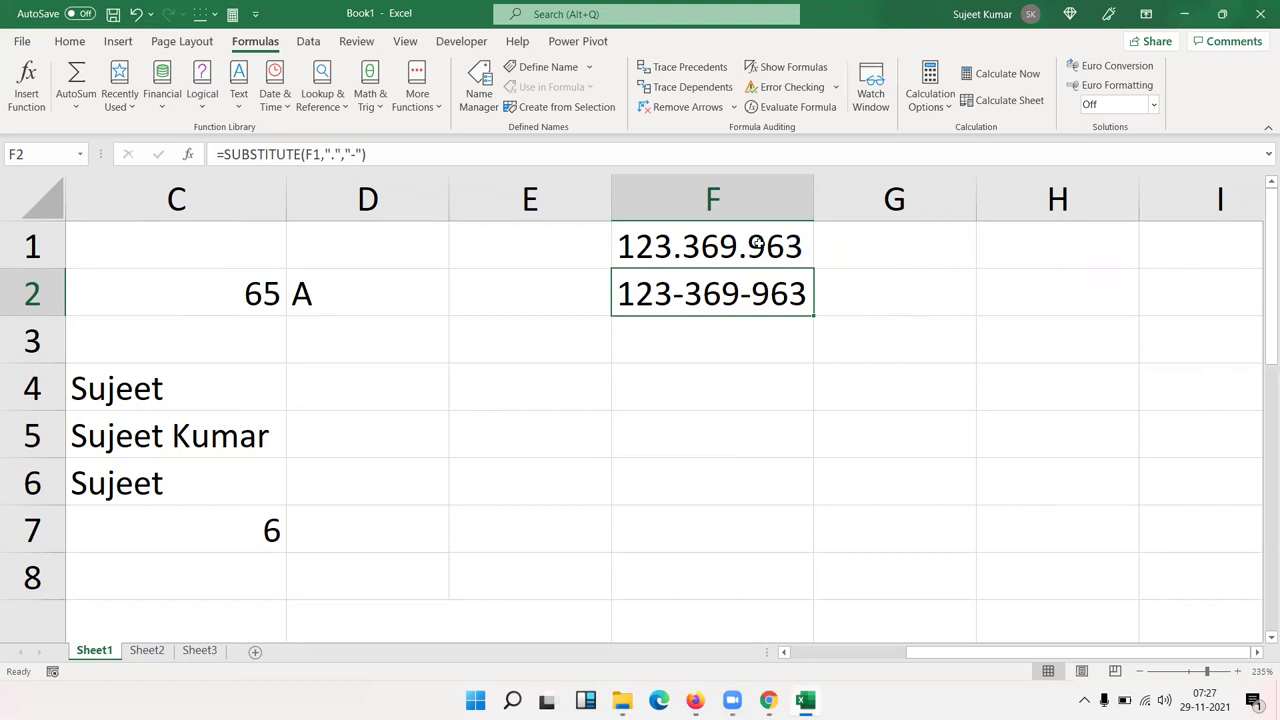
pyautogui.press('F2')
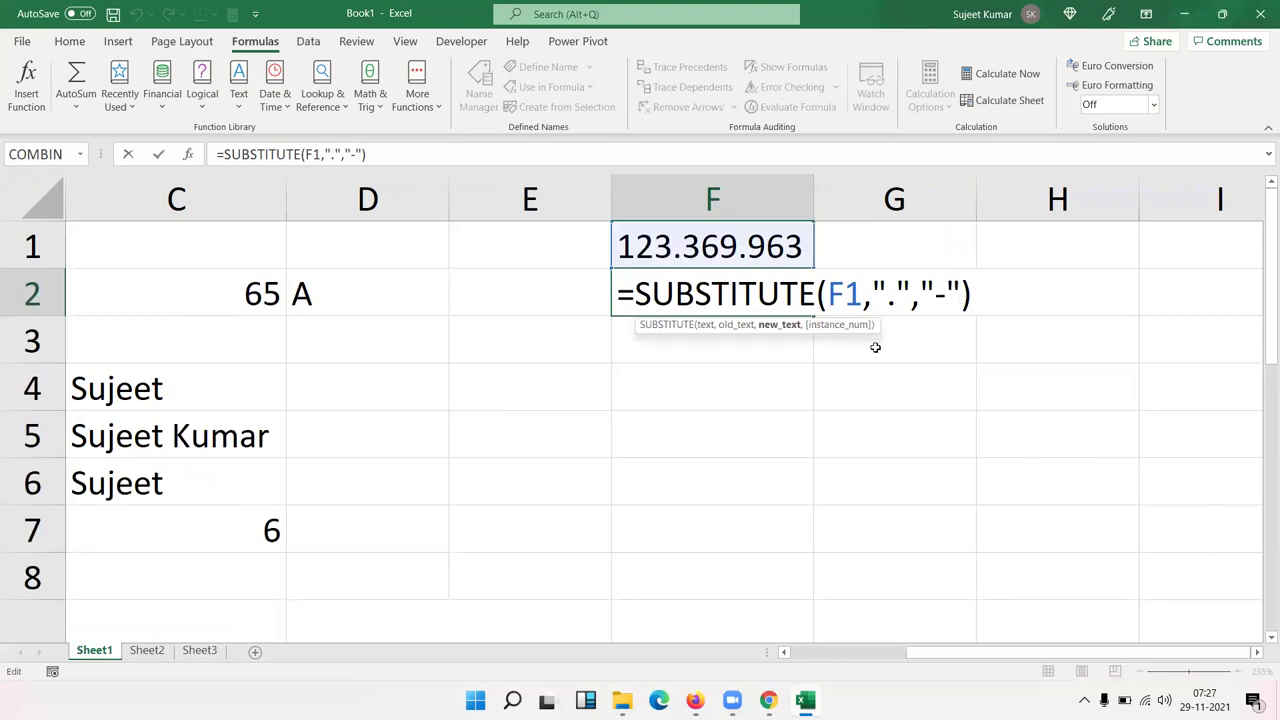
# - Give F2's SUBSTITUTE instance number 1, then 2, to replace only the first, then second, dot
pyautogui.write(',')
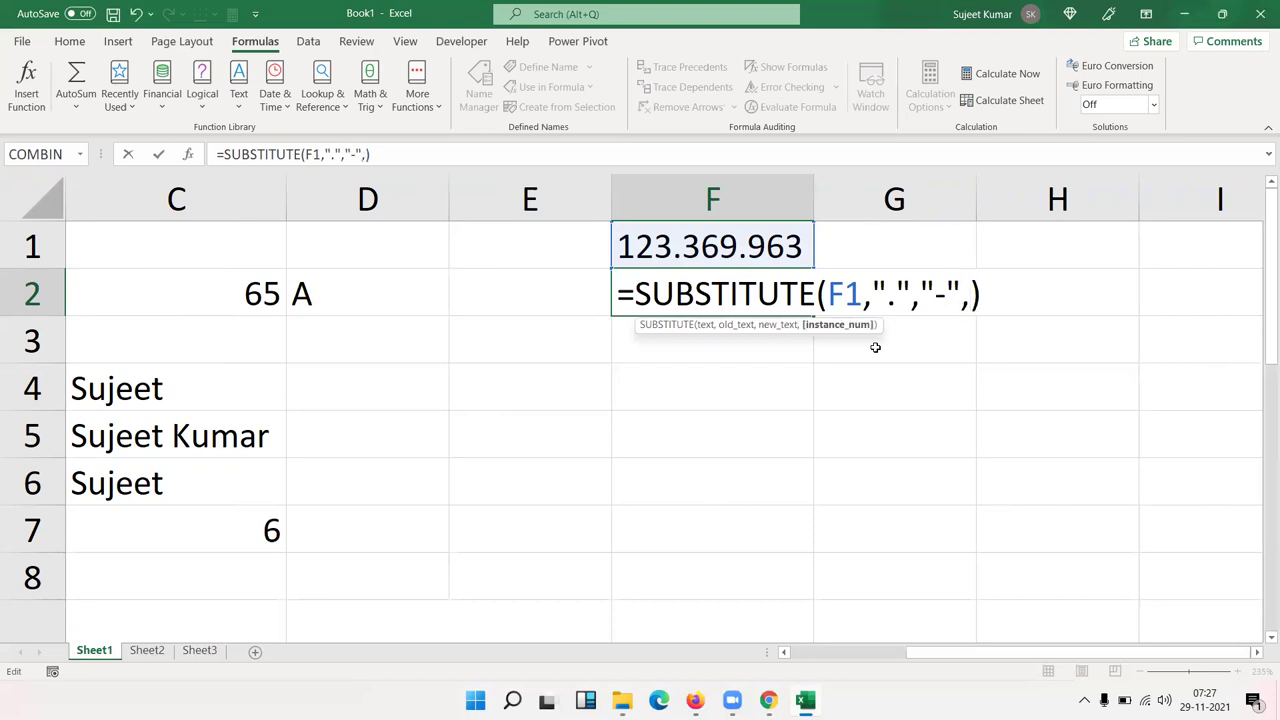
pyautogui.write('1')
pyautogui.press('Return')
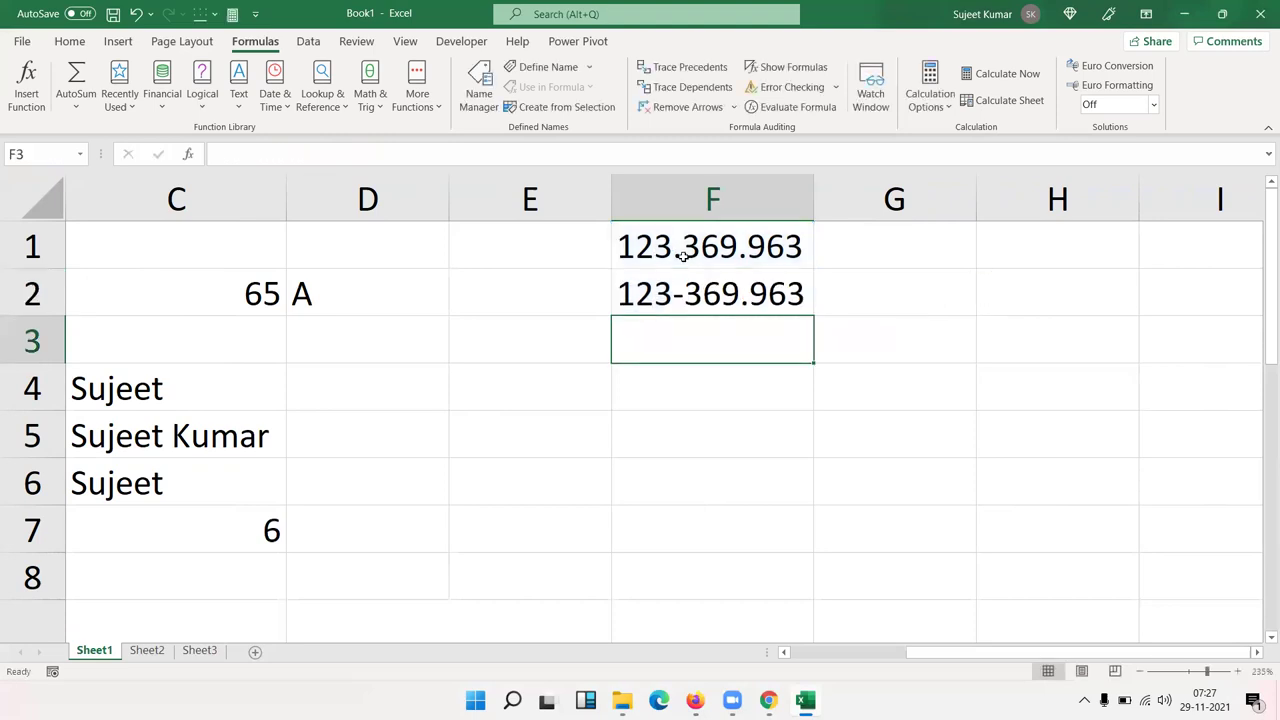
pyautogui.doubleClick(767, 300)
pyautogui.click(975, 290)
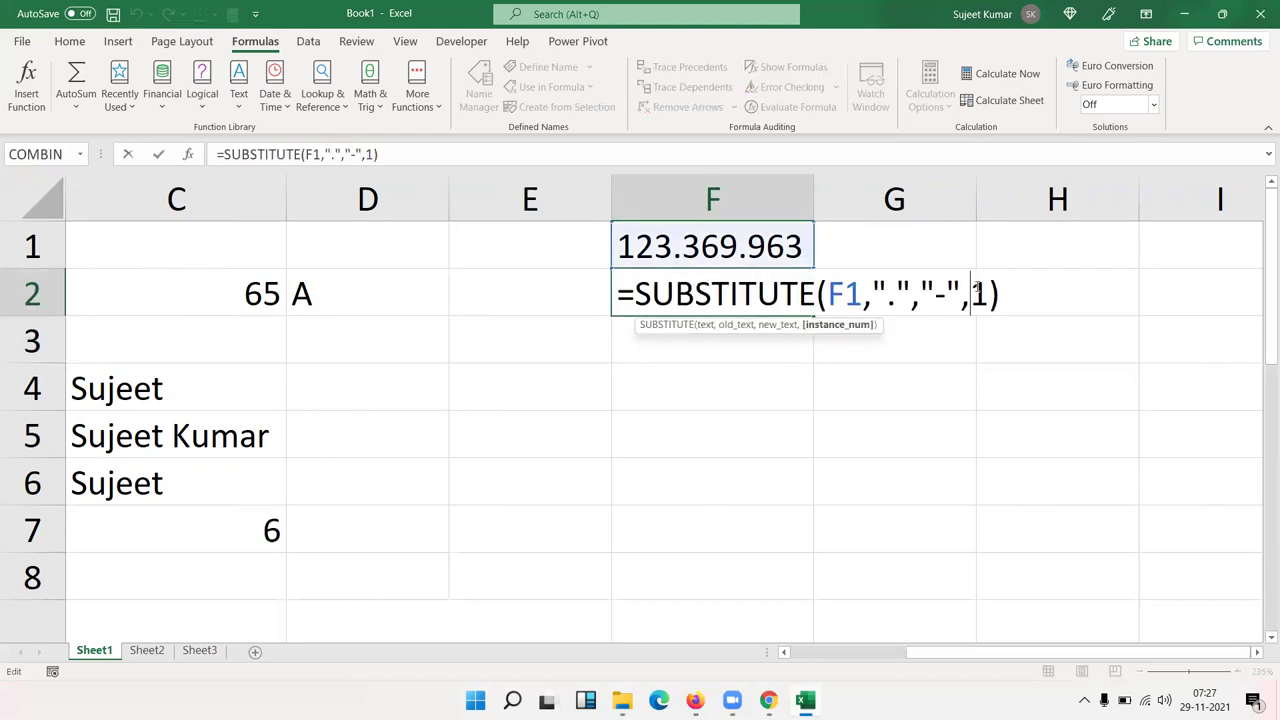
pyautogui.press('Delete')
pyautogui.write('2')
pyautogui.press('Return')
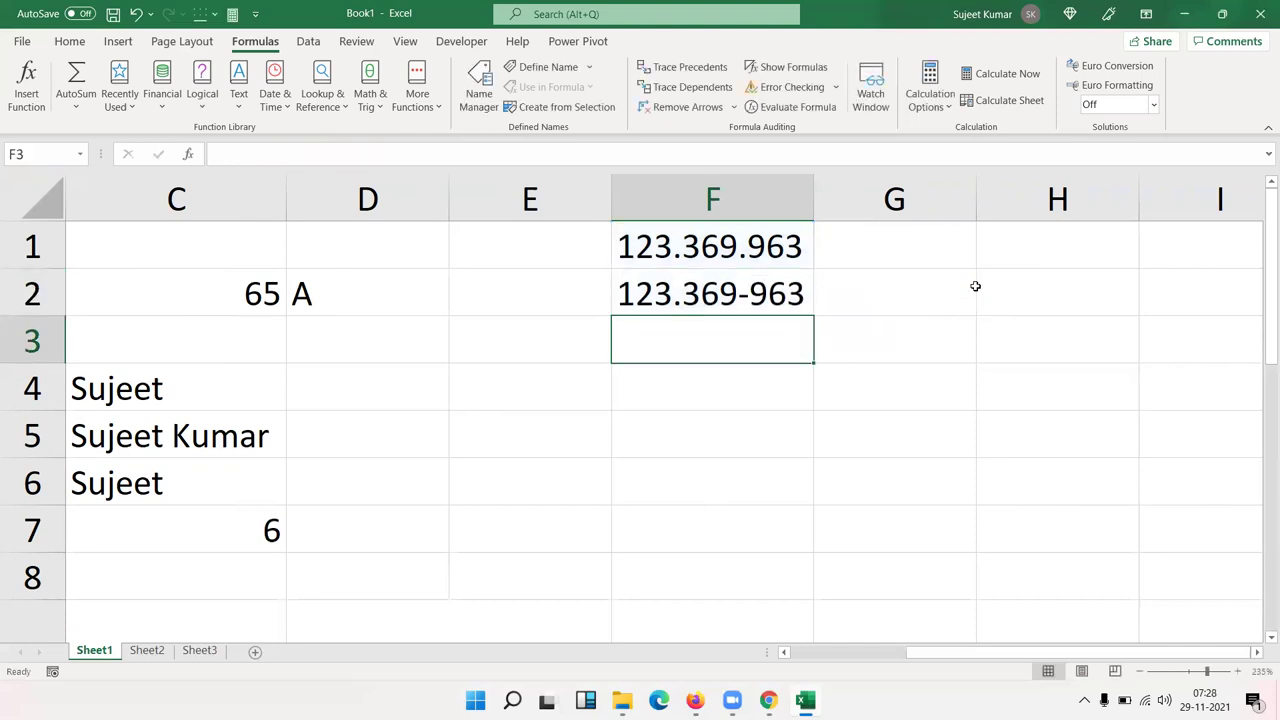
# - Remove the instance number from F2's formula so every dot in F1 becomes a dash
pyautogui.press('Up')
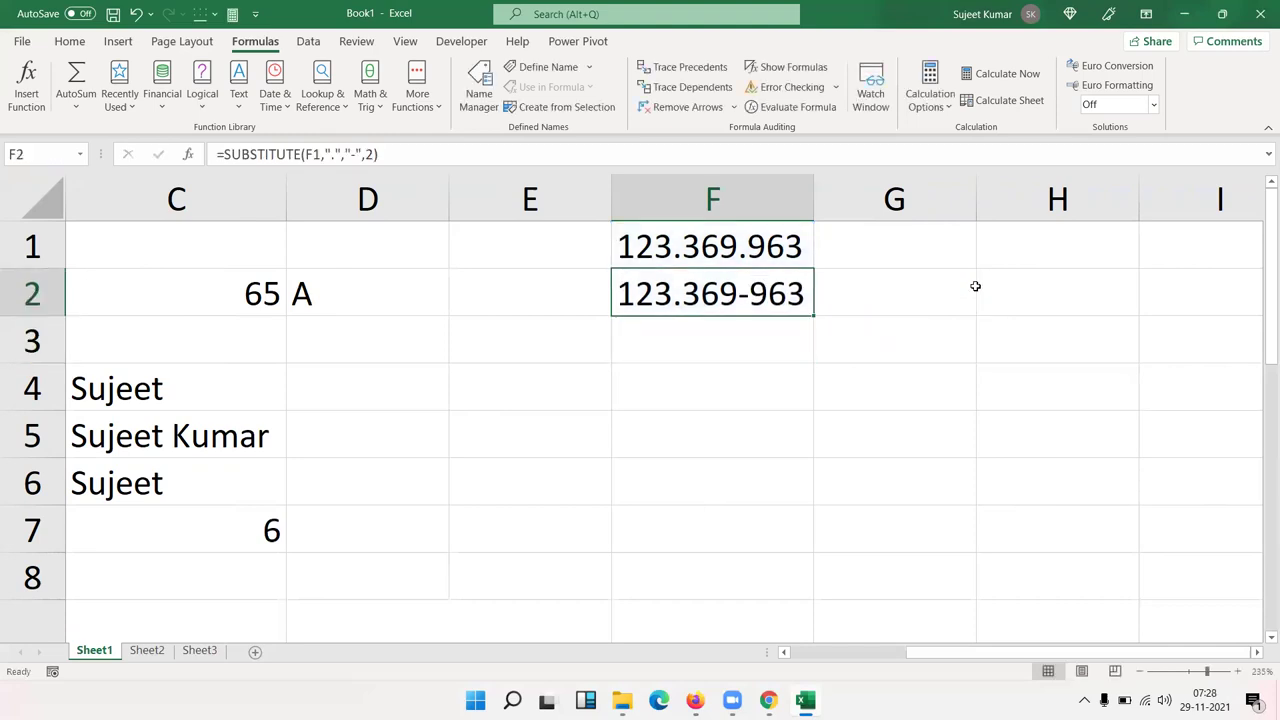
pyautogui.press('F2')
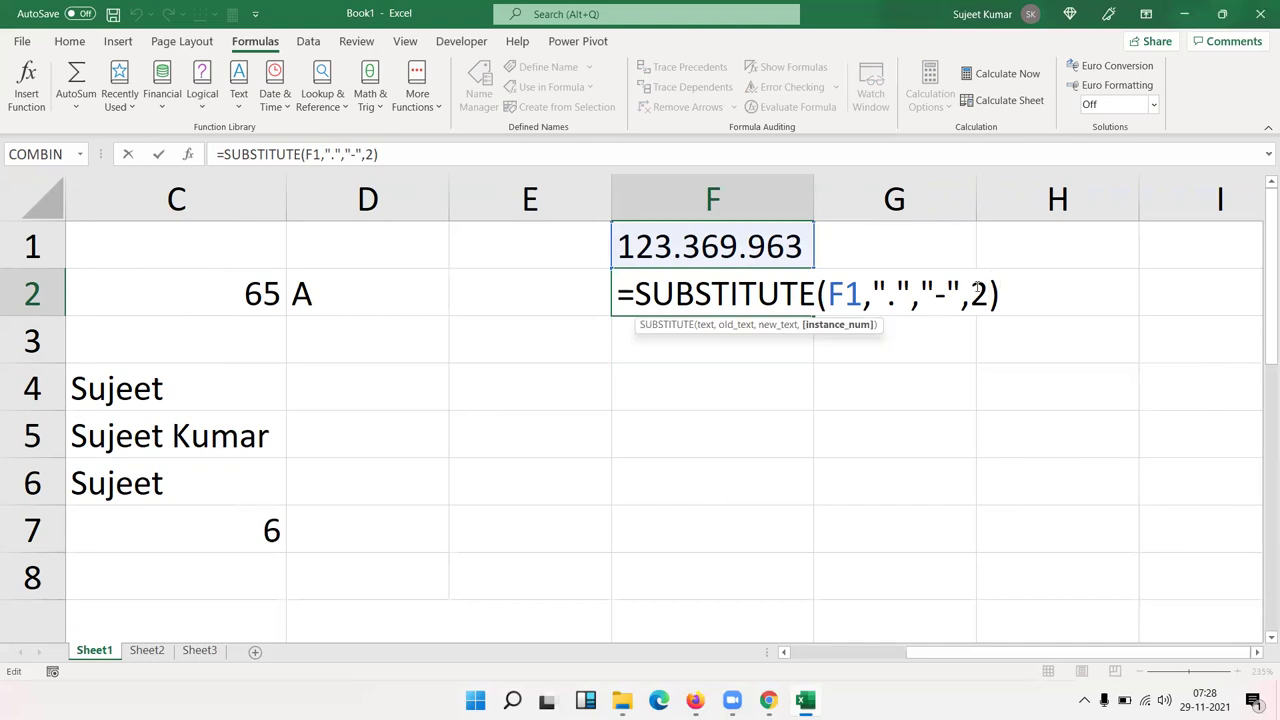
pyautogui.press('BackSpace')
pyautogui.press('BackSpace')
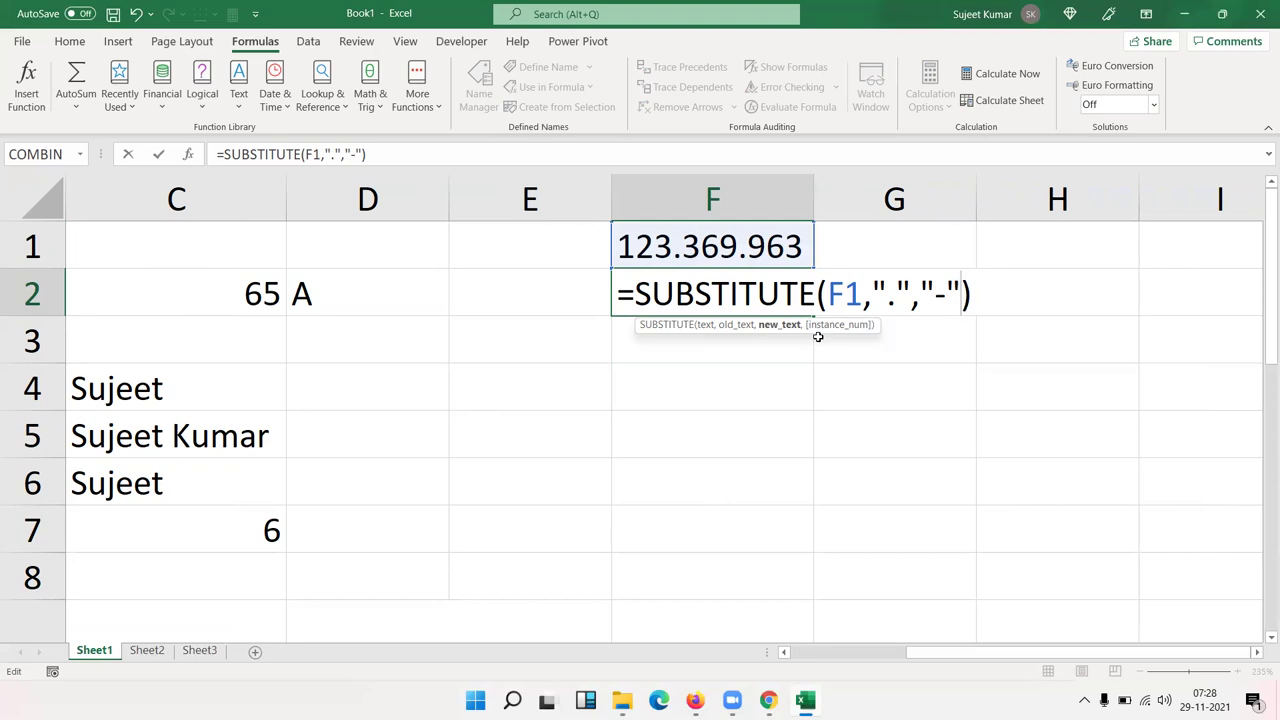
pyautogui.press('Return')
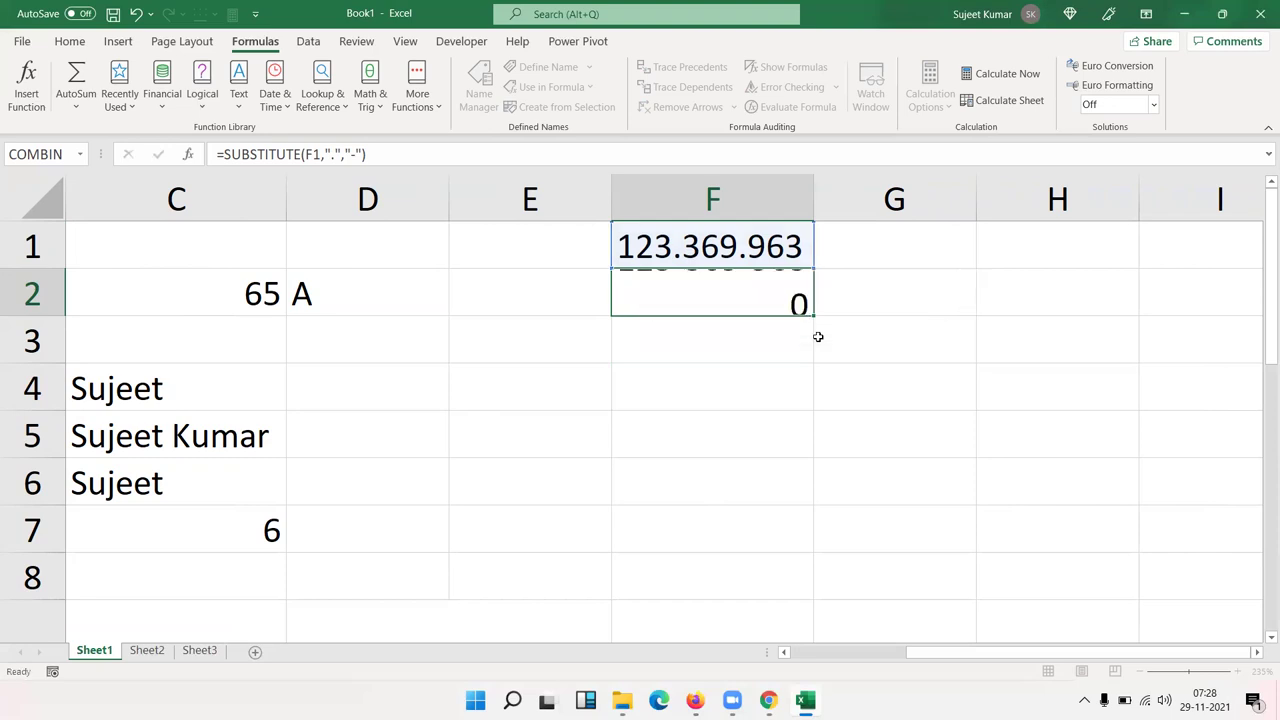
pyautogui.press('Up')
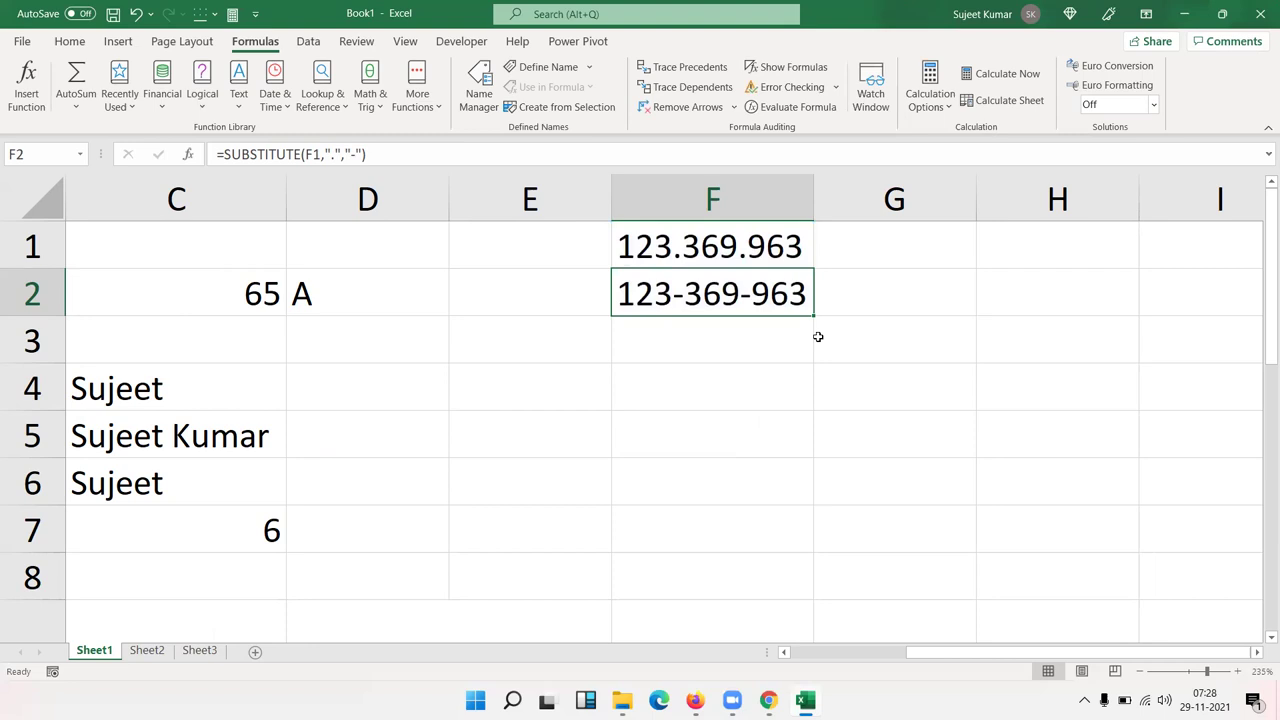
# - Add instance number 2 back so F2 shows 123.369-963
pyautogui.press('F2')
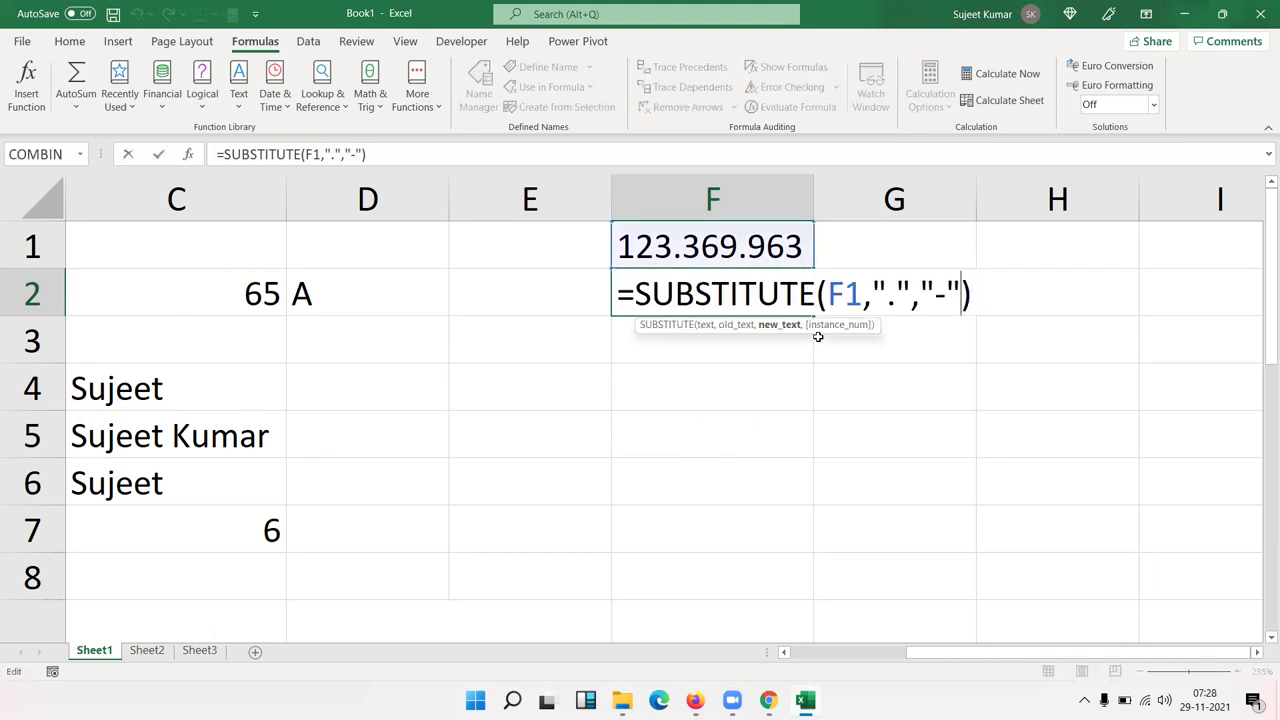
pyautogui.write(',2')
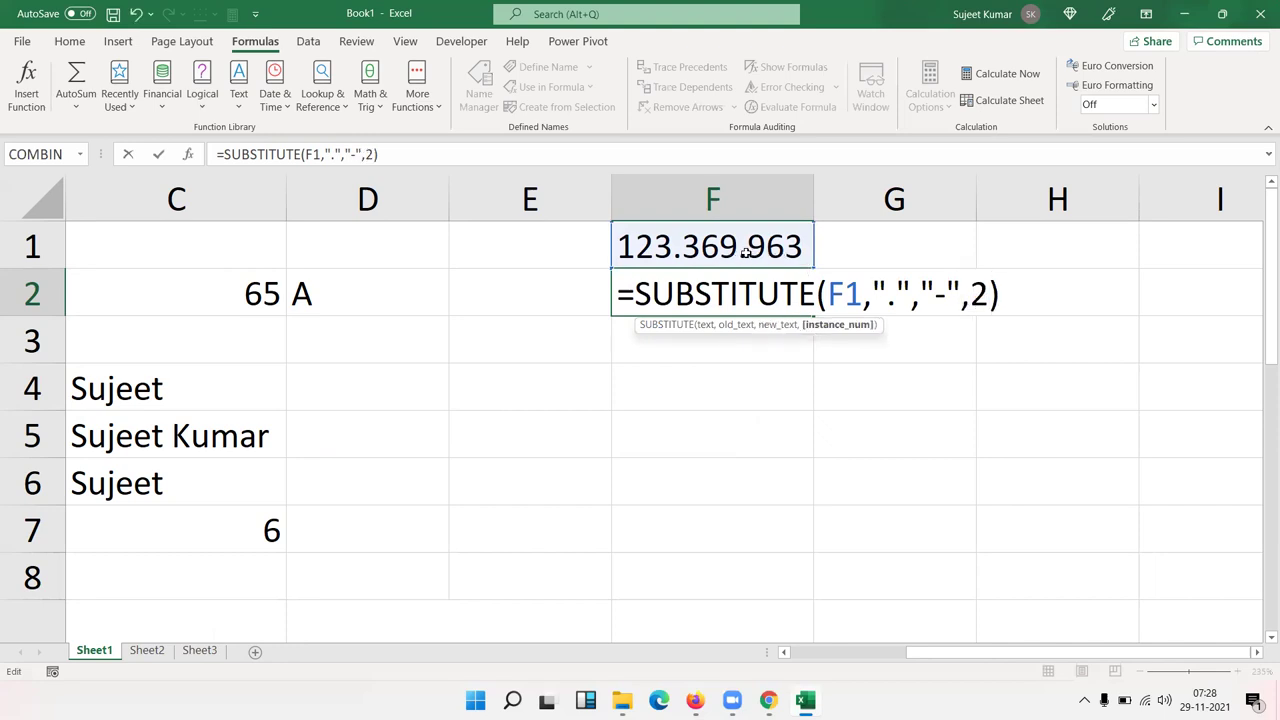
pyautogui.press('Return')
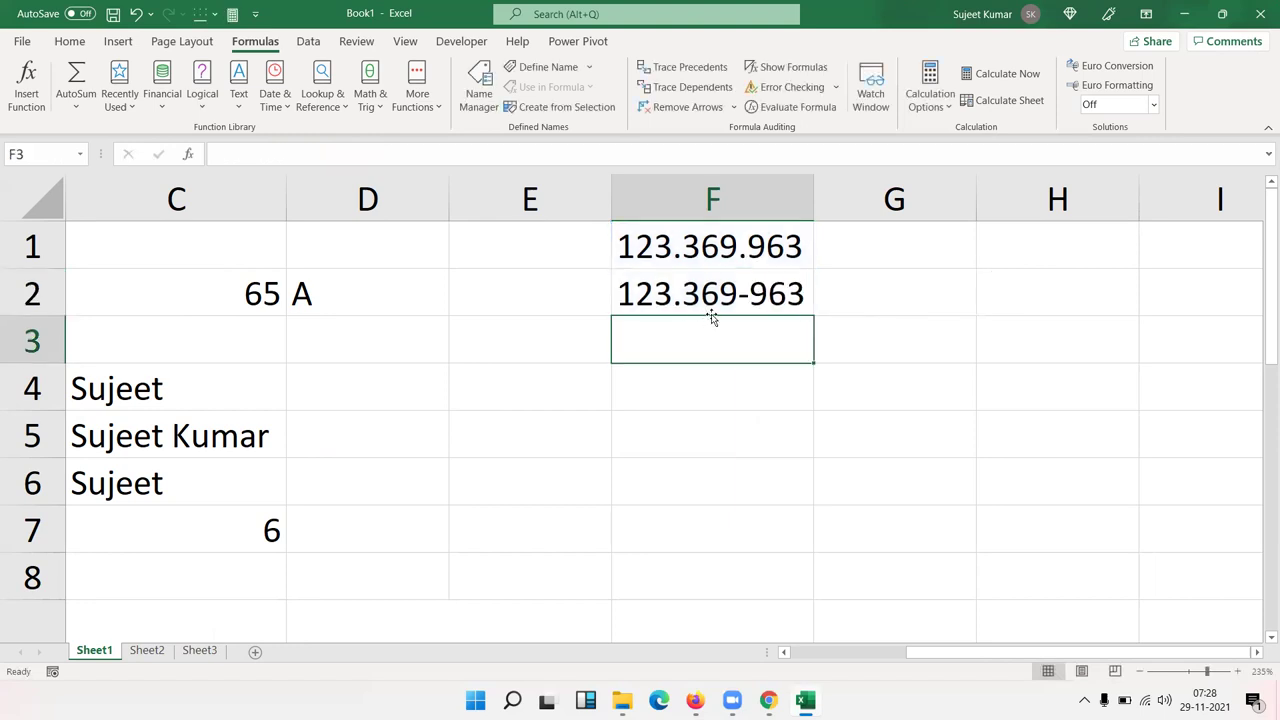
# - Enter =REPLACE(F2,4,1,"/") in F3 to swap F2's fourth character for a slash
pyautogui.click(745, 298)
pyautogui.press('ctrl')
pyautogui.press('ctrl')
pyautogui.write('=')
pyautogui.write('r')
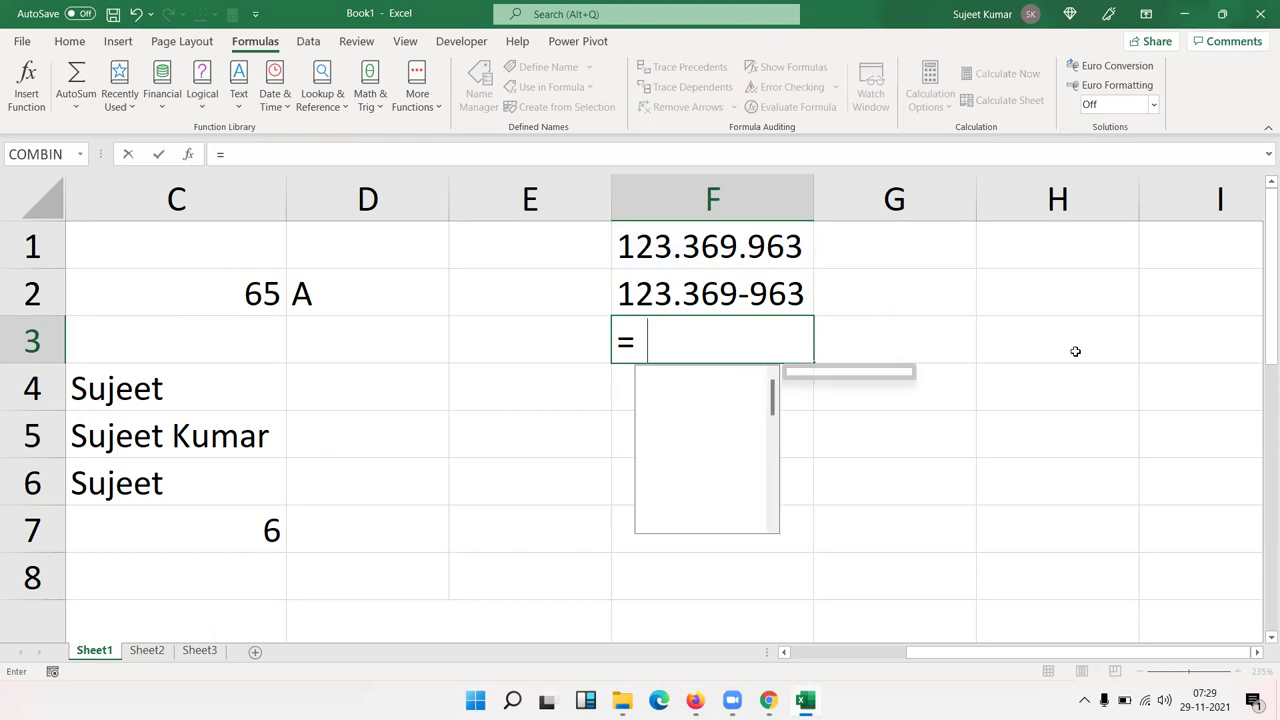
pyautogui.write('ep')
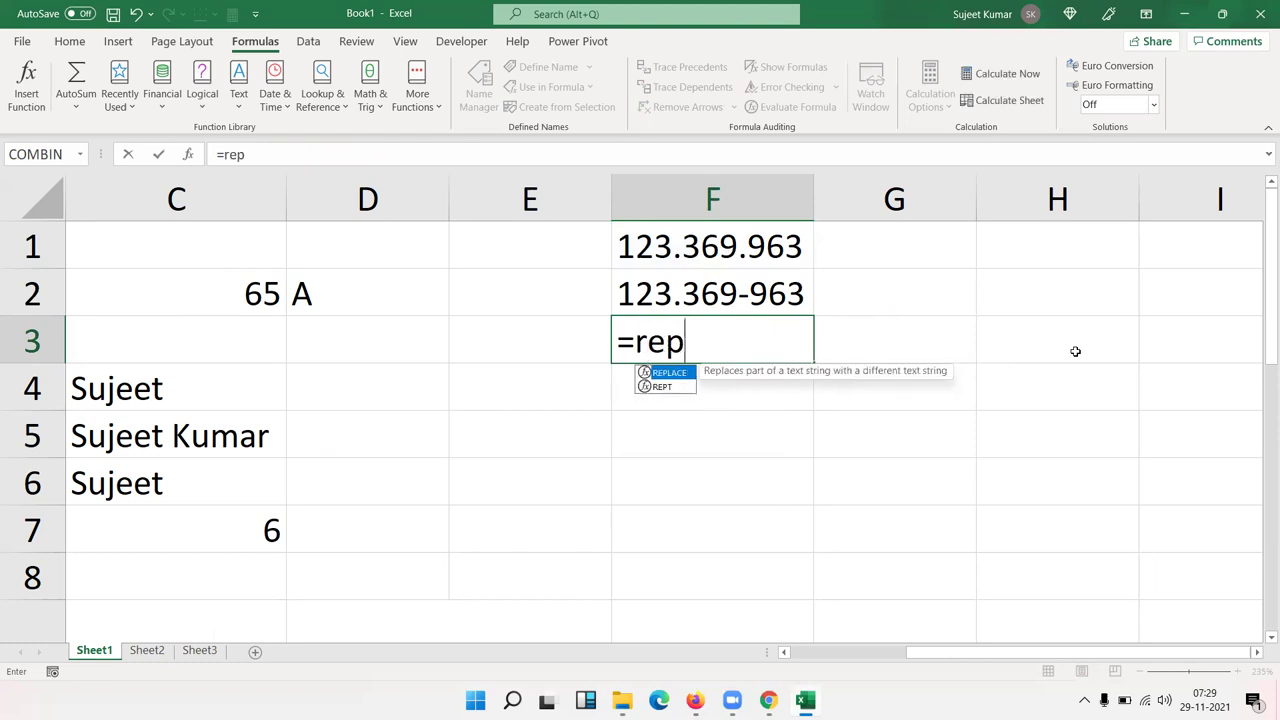
pyautogui.press('Tab')
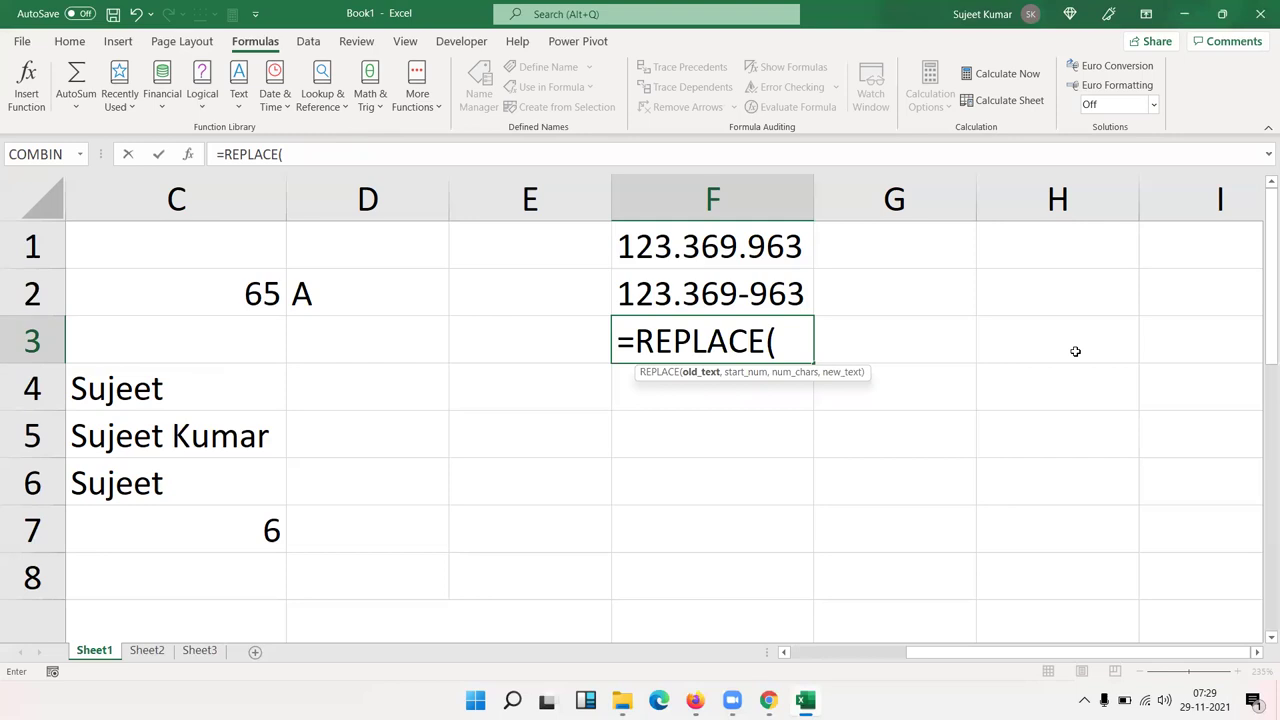
pyautogui.press('Up')
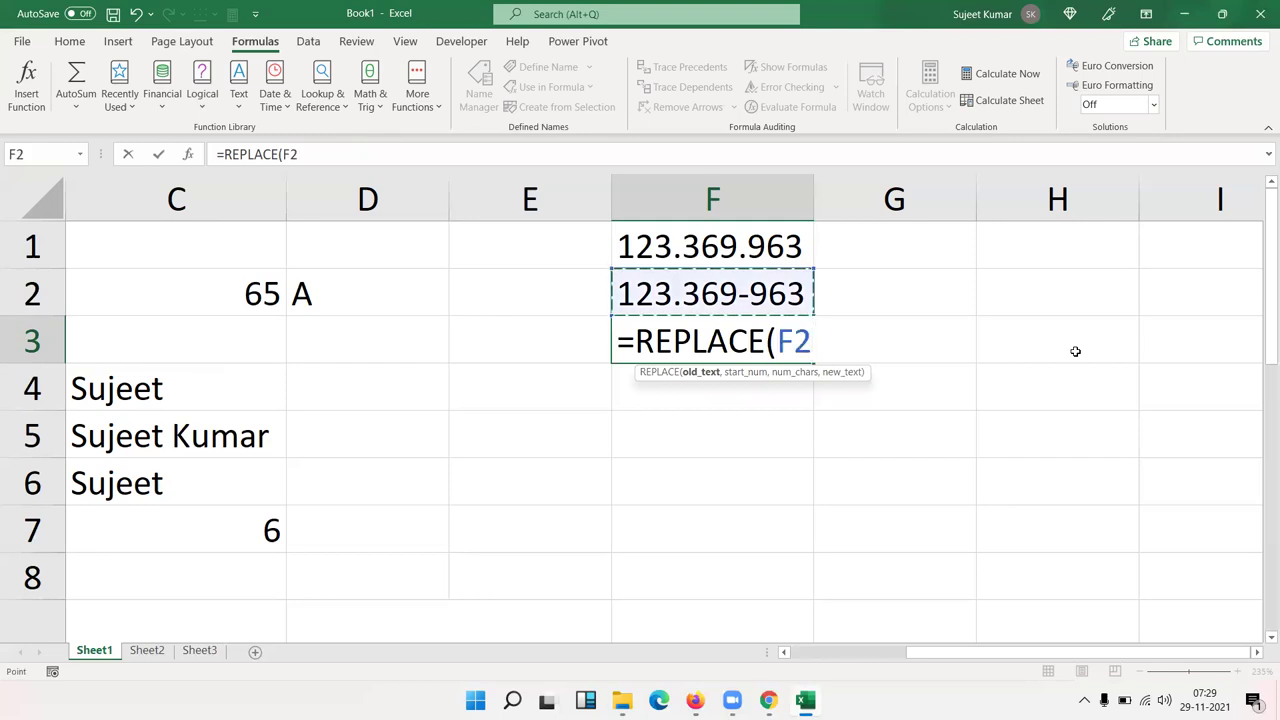
pyautogui.write(',')
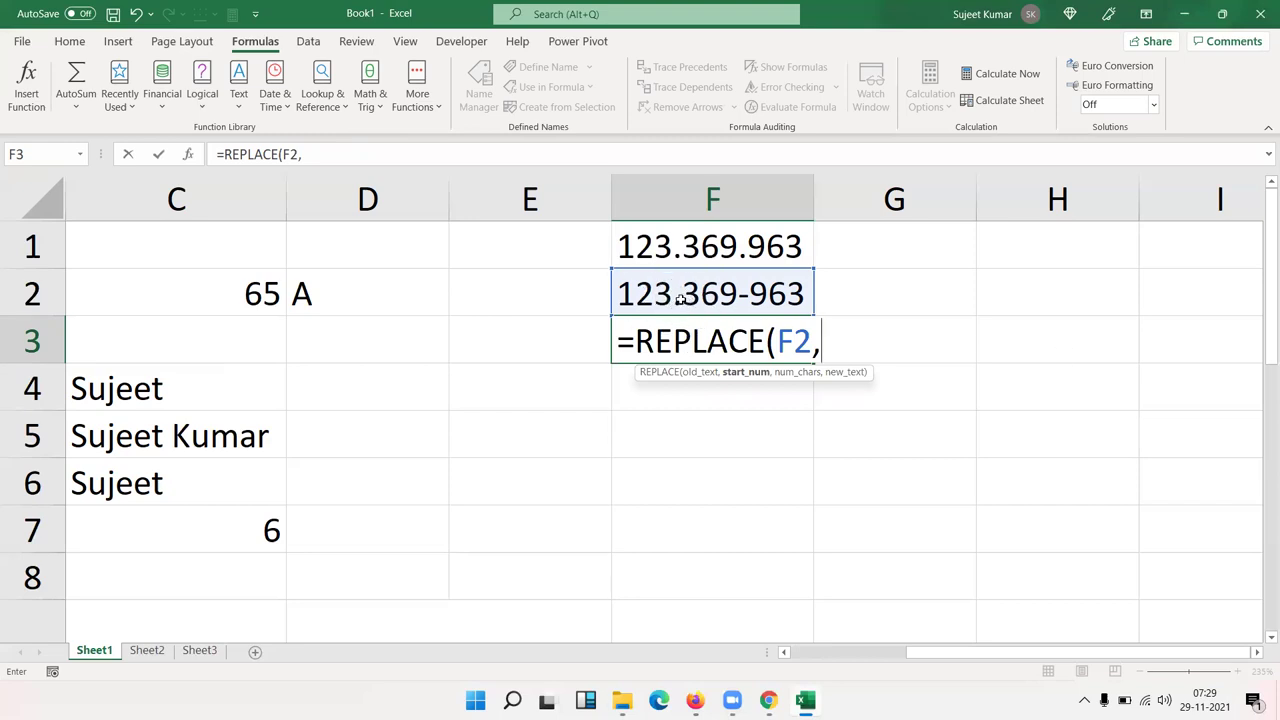
pyautogui.write('4,')
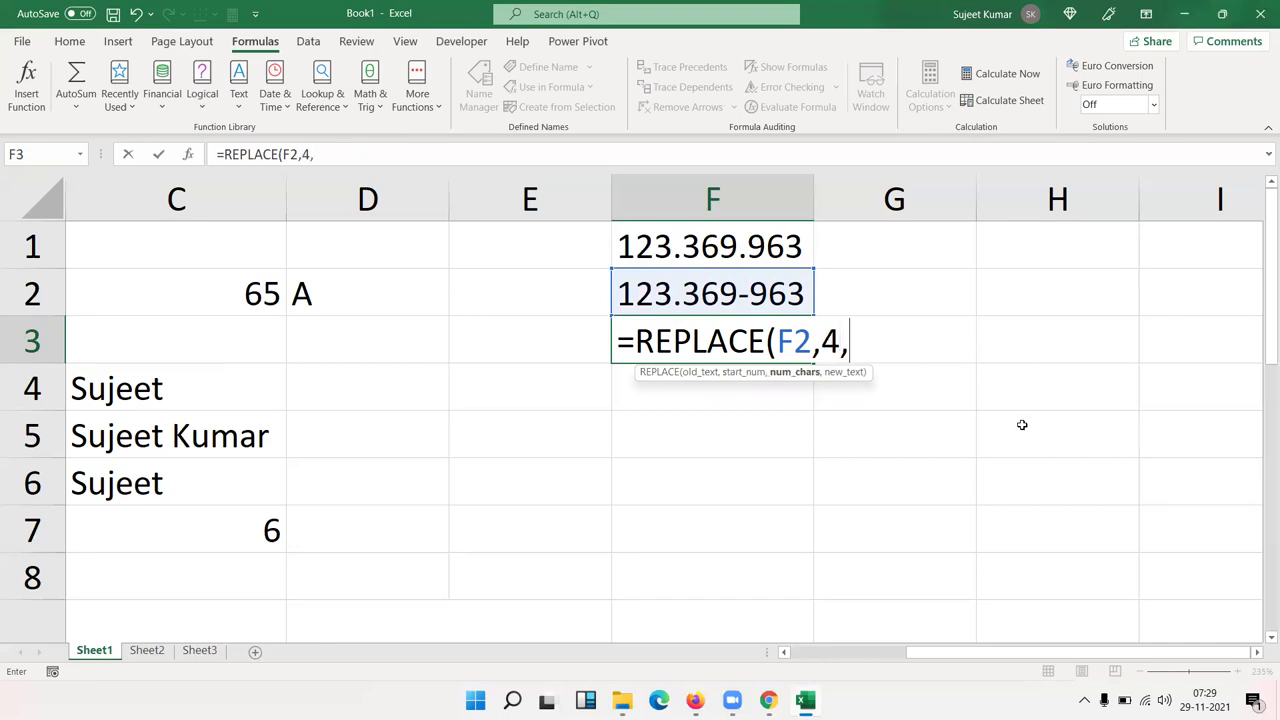
pyautogui.write('1,"/"')
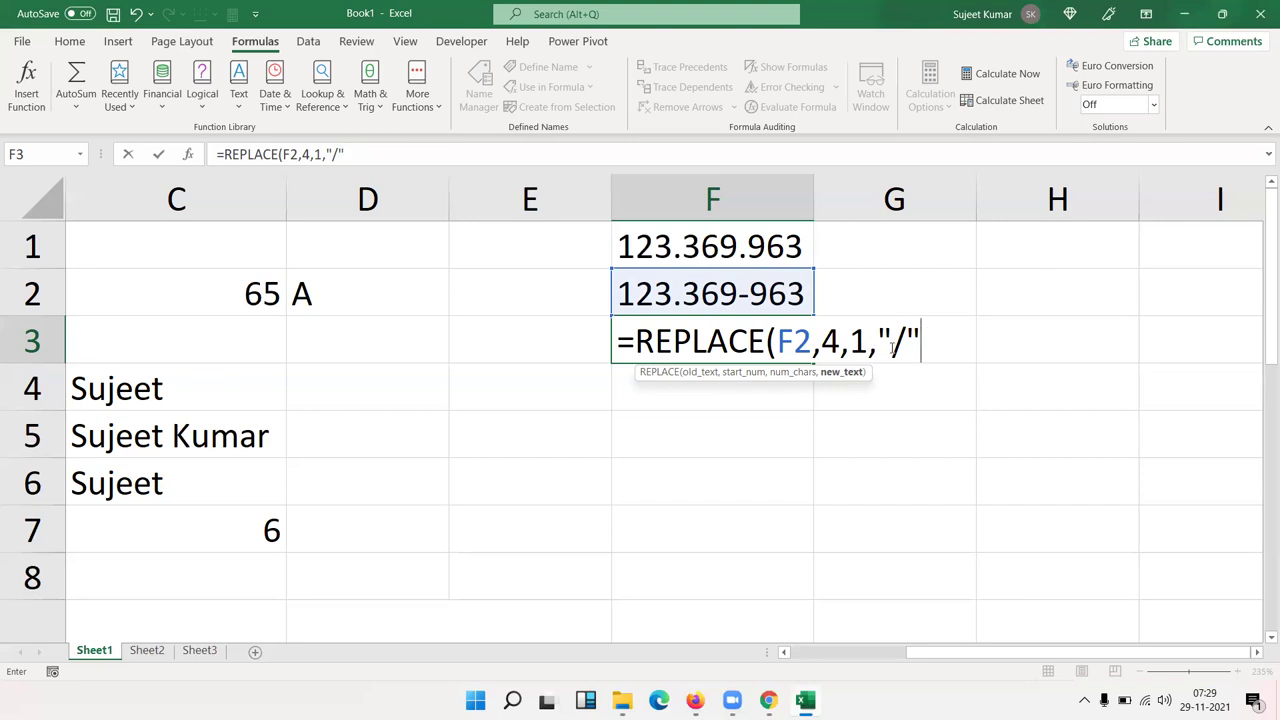
pyautogui.press('Return')
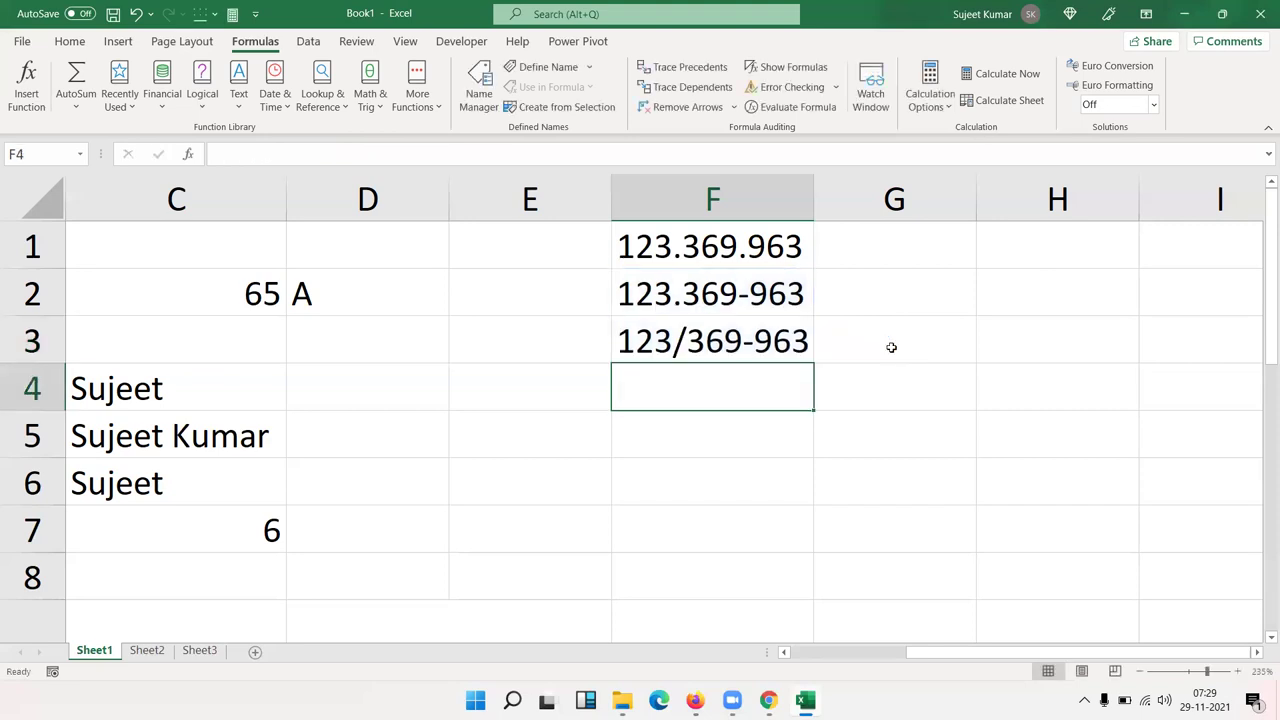
pyautogui.doubleClick(778, 343)
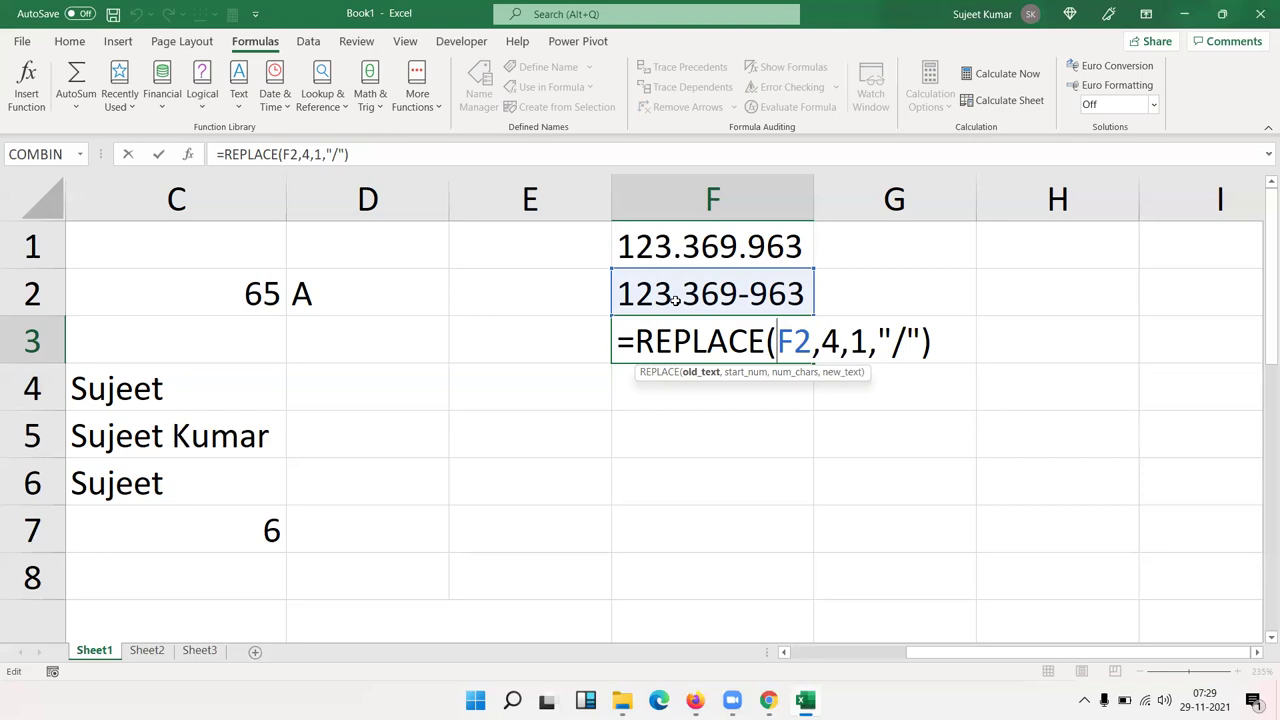
pyautogui.press('Return')
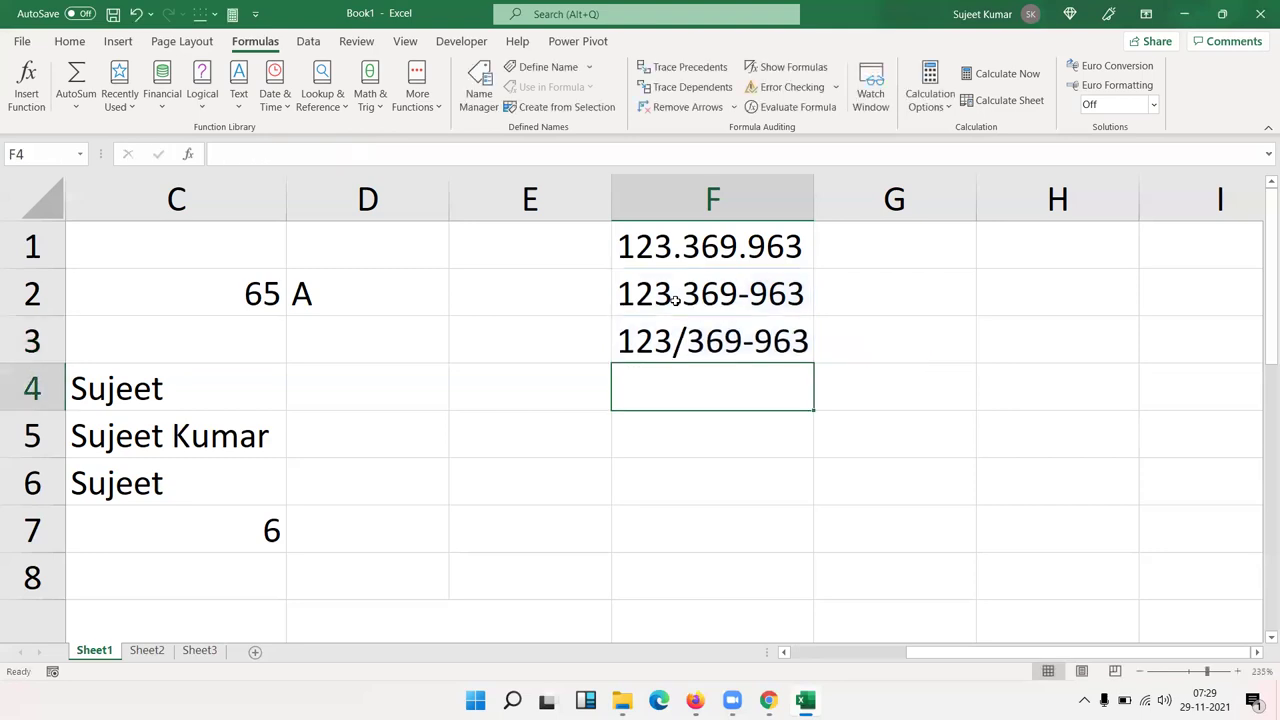
pyautogui.doubleClick(693, 341)
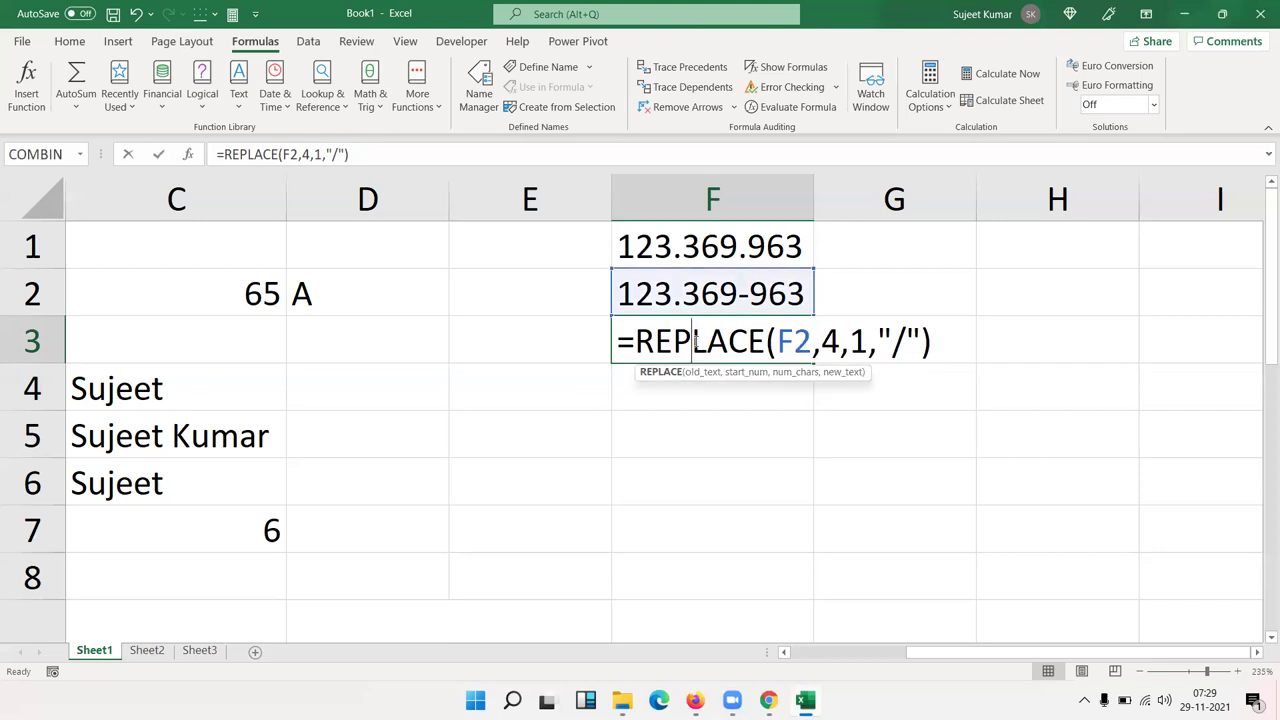
pyautogui.doubleClick(860, 342)
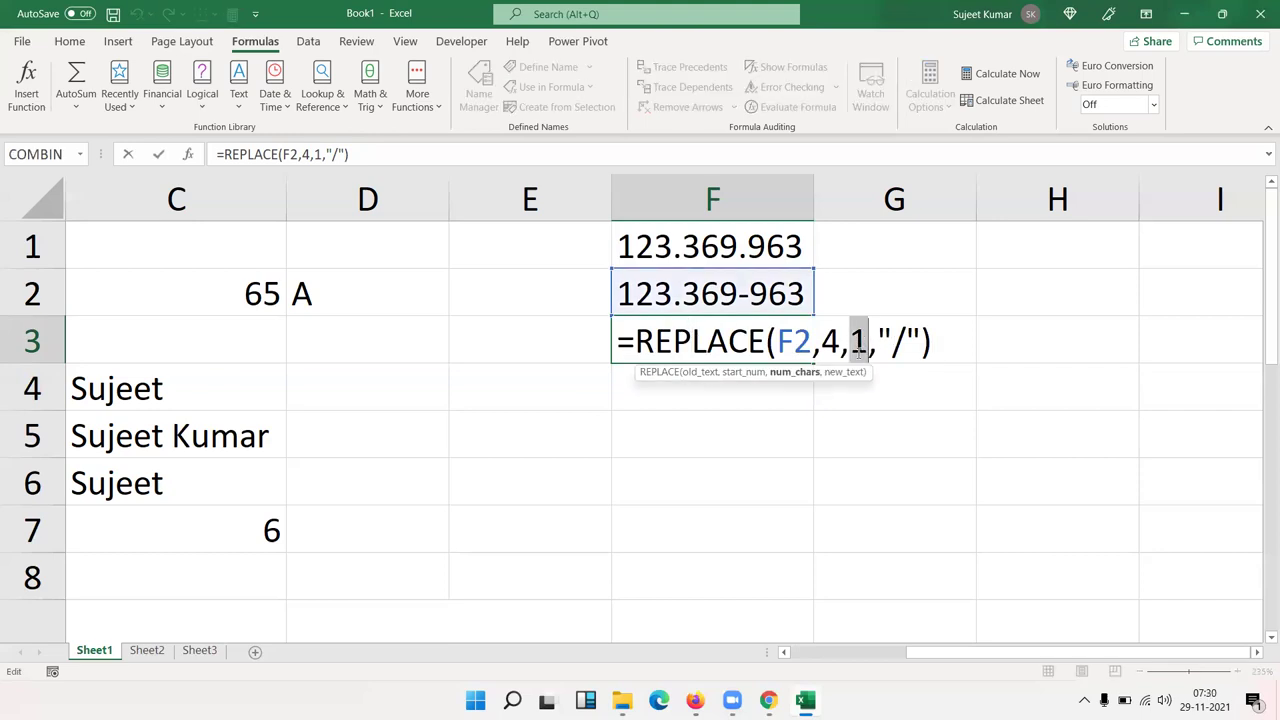
pyautogui.write('2')
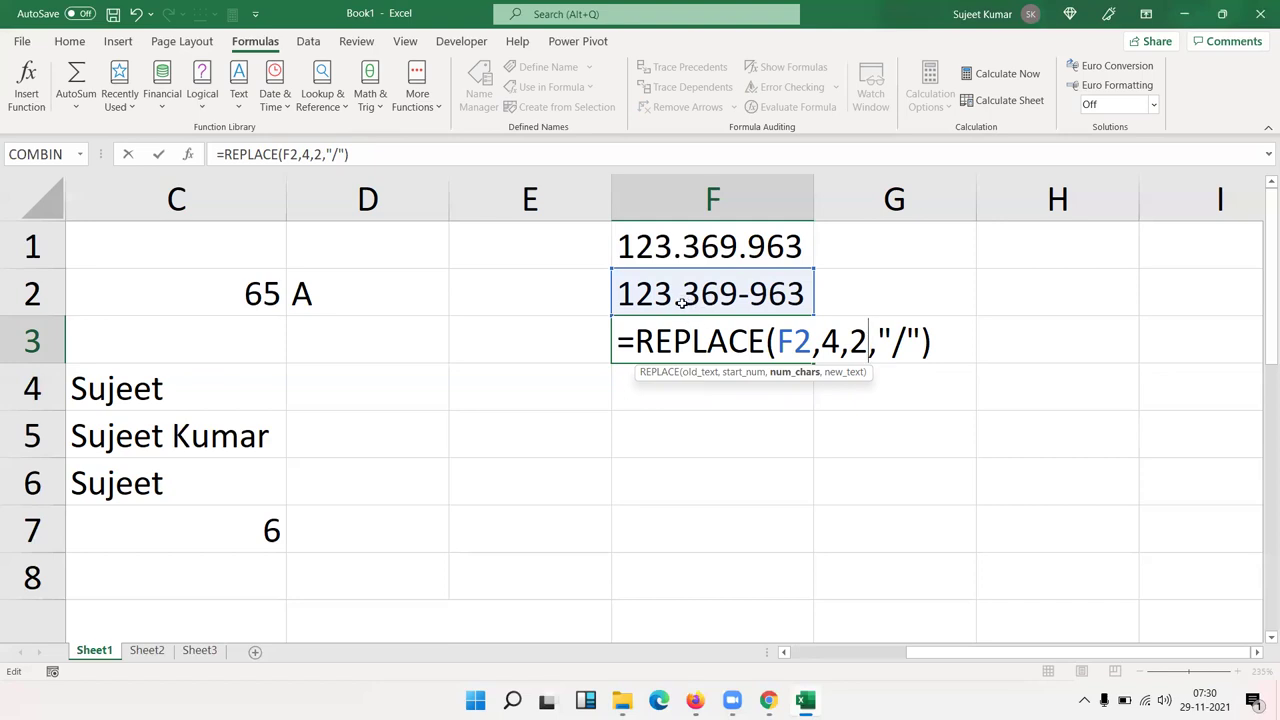
pyautogui.press('Return')
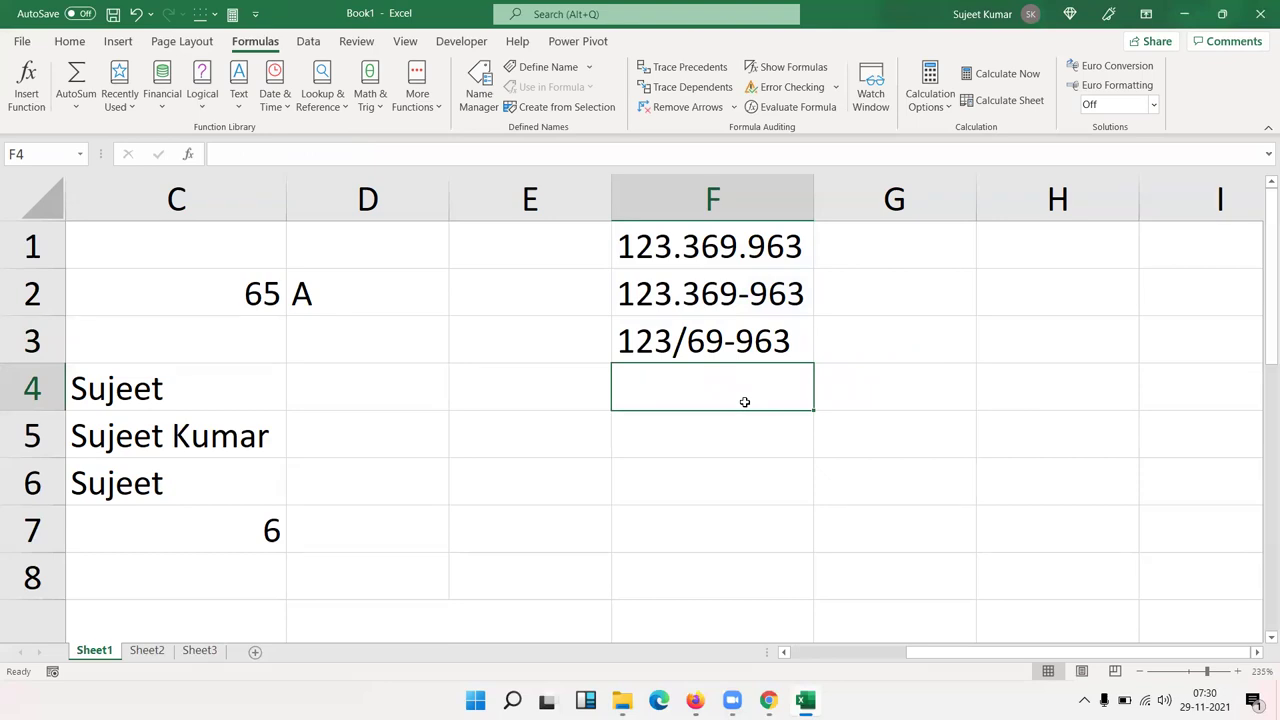
pyautogui.doubleClick(737, 343)
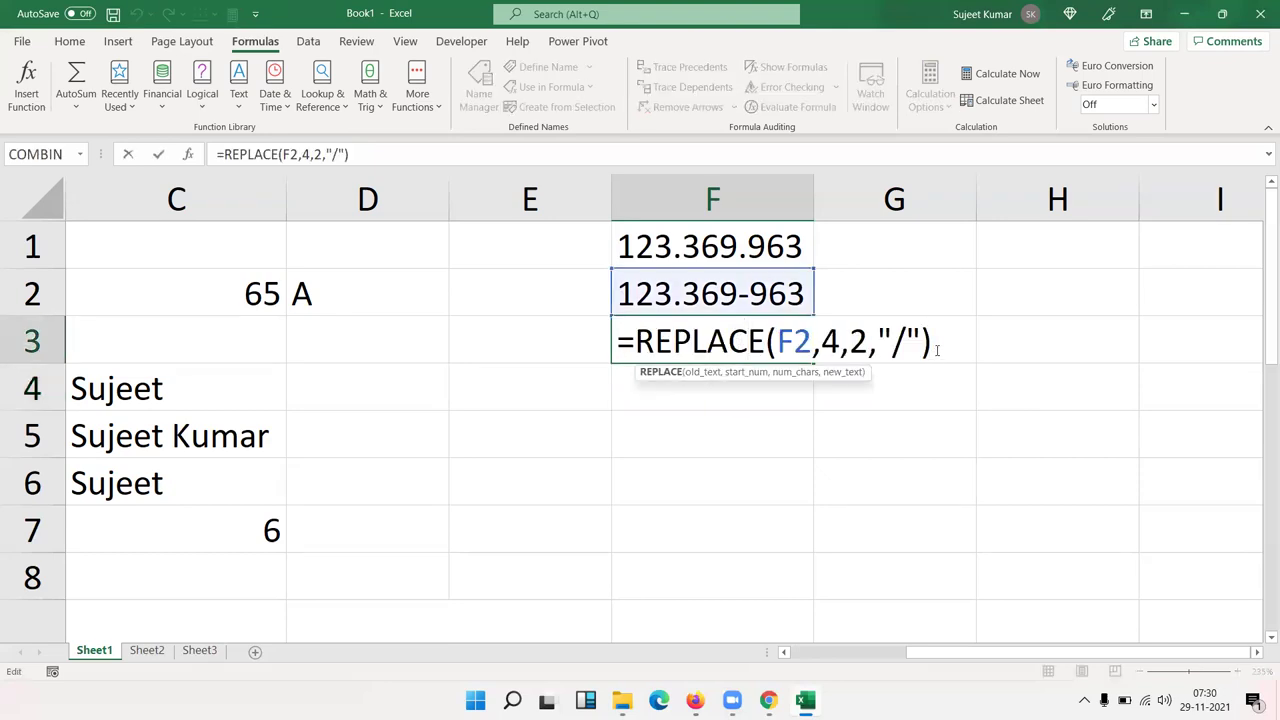
pyautogui.click(869, 343)
pyautogui.press('BackSpace')
pyautogui.write('1')
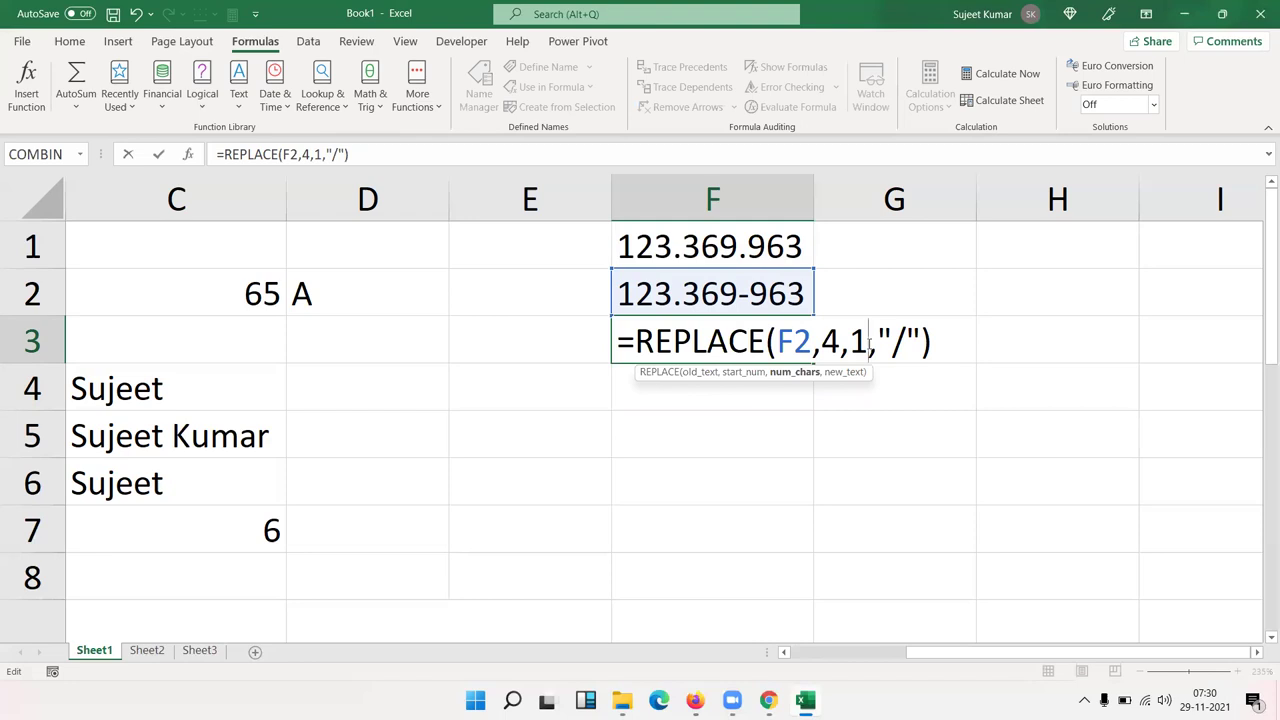
pyautogui.press('Return')
pyautogui.press('Up')
pyautogui.press('Up')
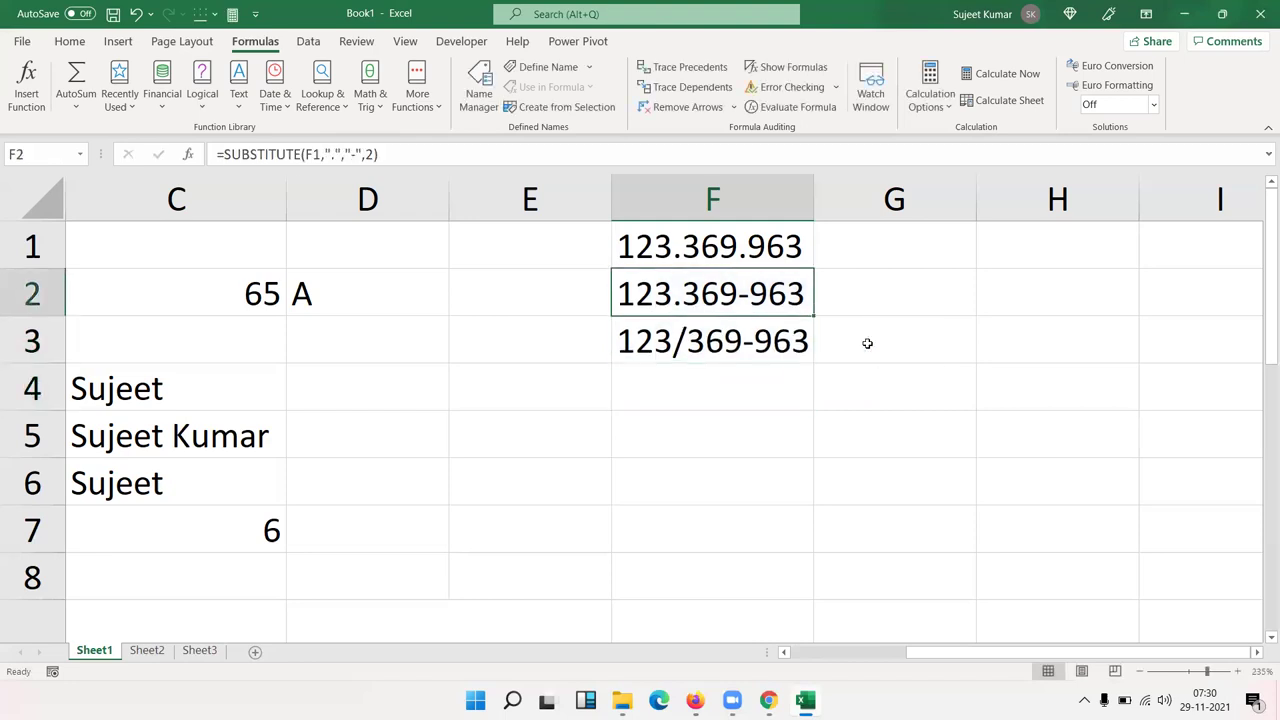
pyautogui.press('Down')
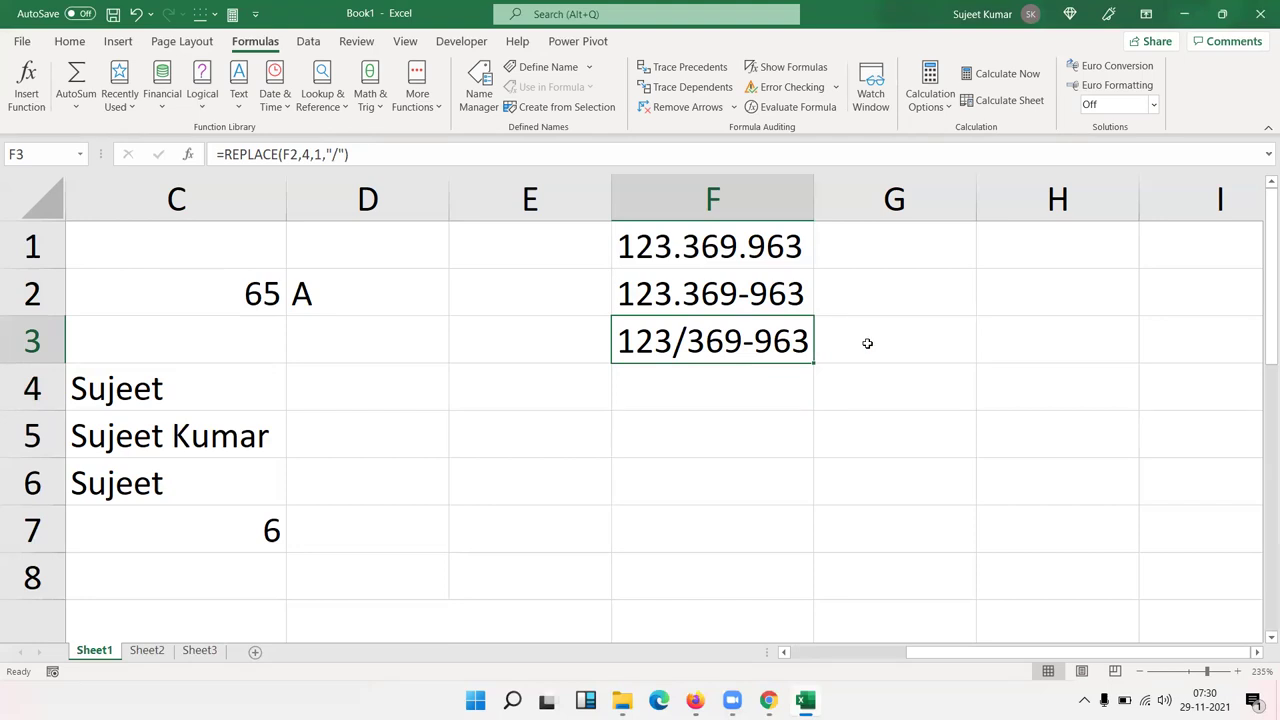
pyautogui.press('Left')
pyautogui.press('Left')
pyautogui.press('Left')
pyautogui.press('Left')
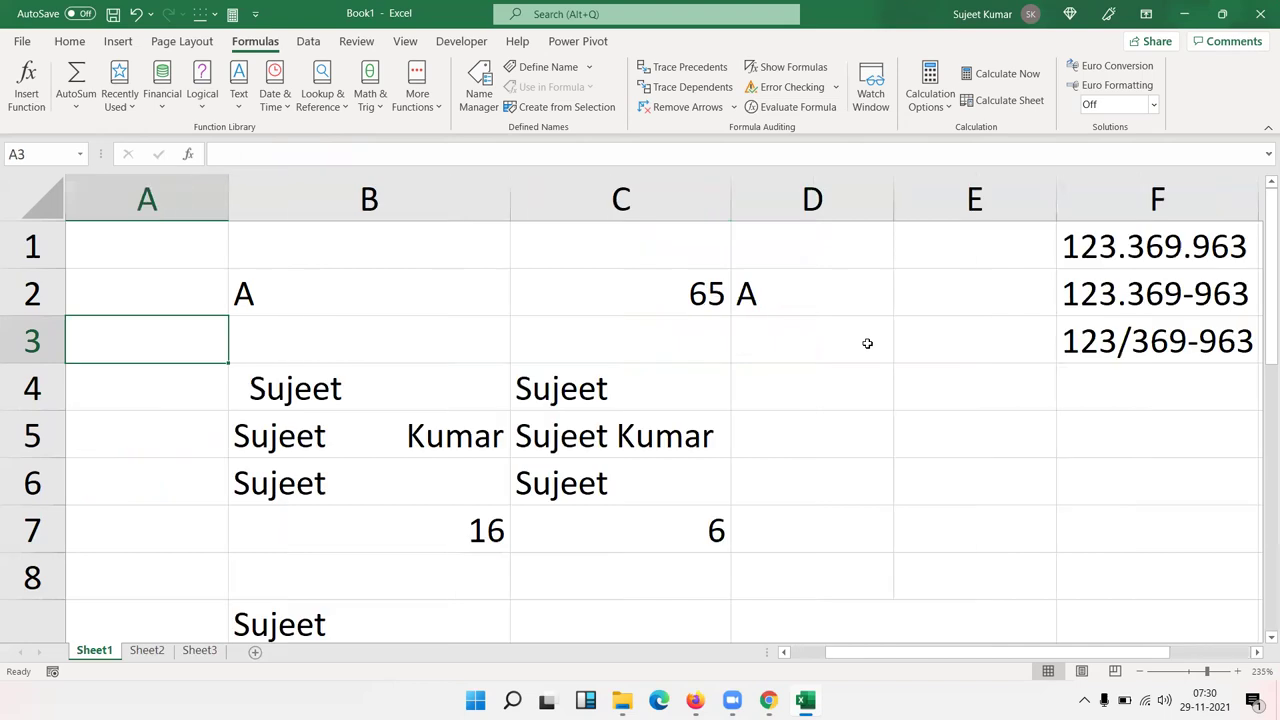
pyautogui.press('Down')
pyautogui.press('Down')
pyautogui.press('Down')
pyautogui.press('Down')
pyautogui.press('Down')
pyautogui.press('Down')
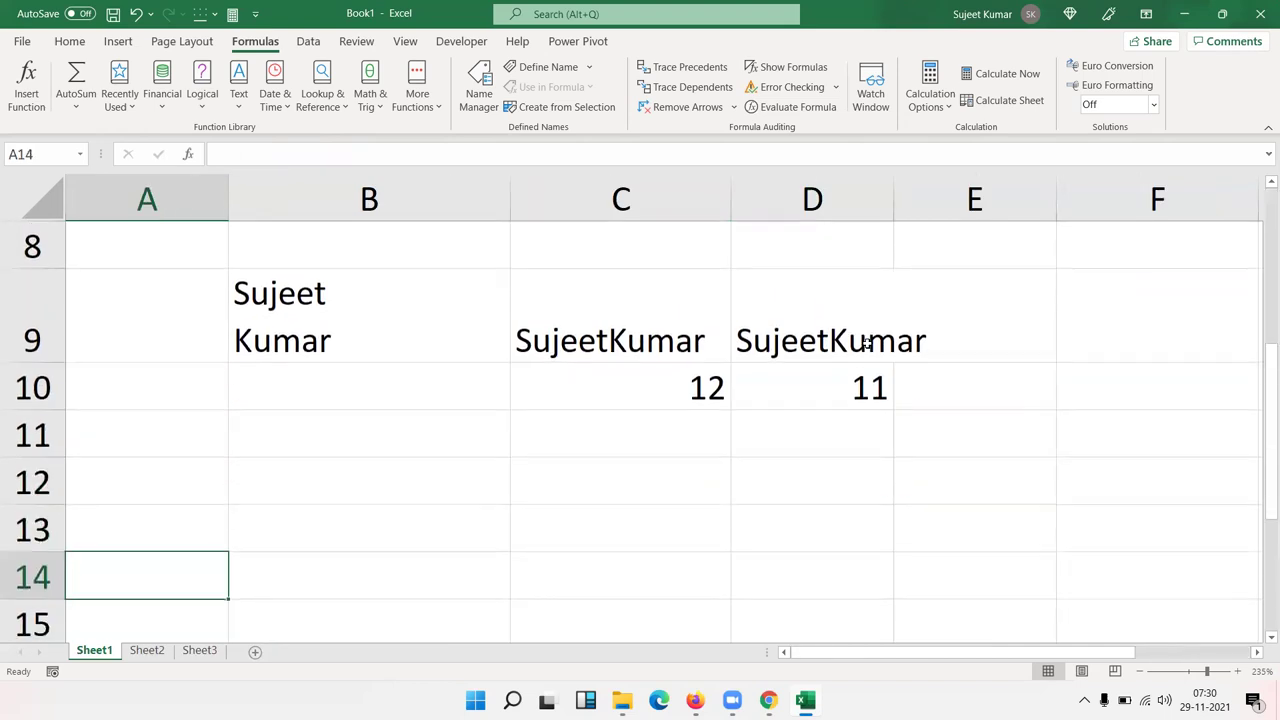
pyautogui.press('Up')
pyautogui.press('Up')
pyautogui.press('Up')
pyautogui.press('Right')
pyautogui.press('Right')
pyautogui.press('Up')
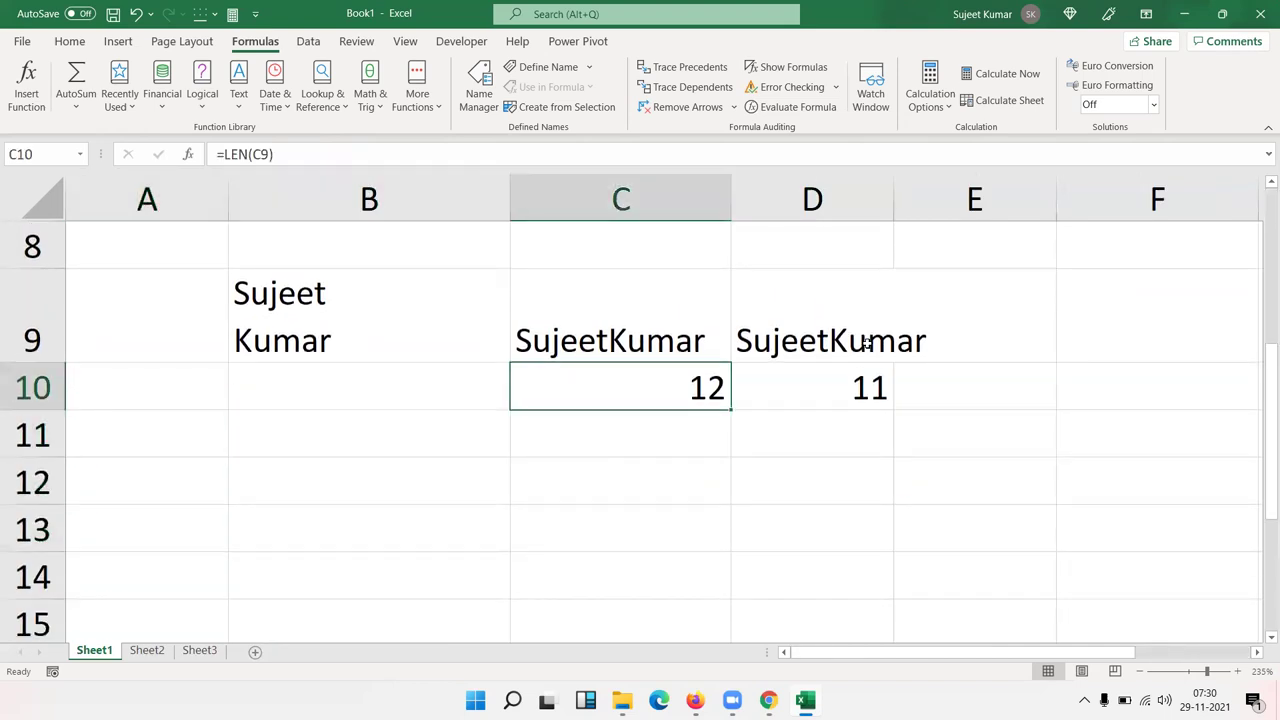
pyautogui.press('Up')
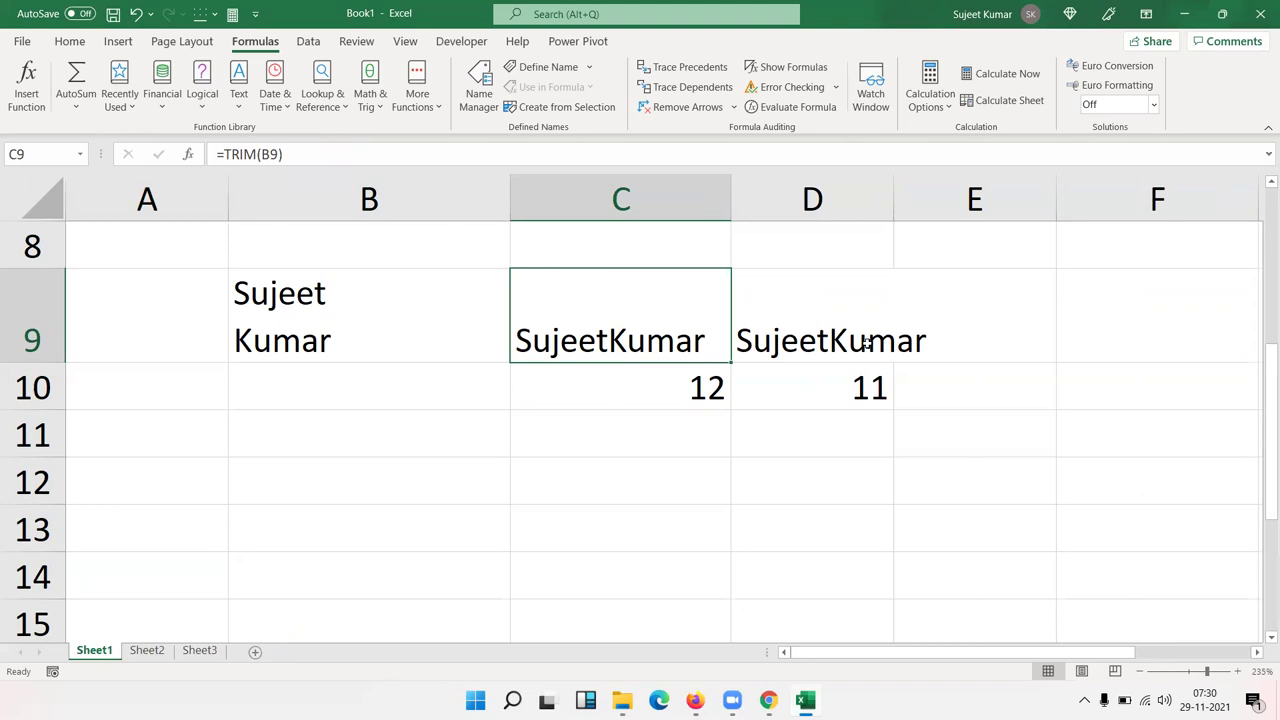
pyautogui.press('Down')
pyautogui.press('Left')
pyautogui.press('Left')
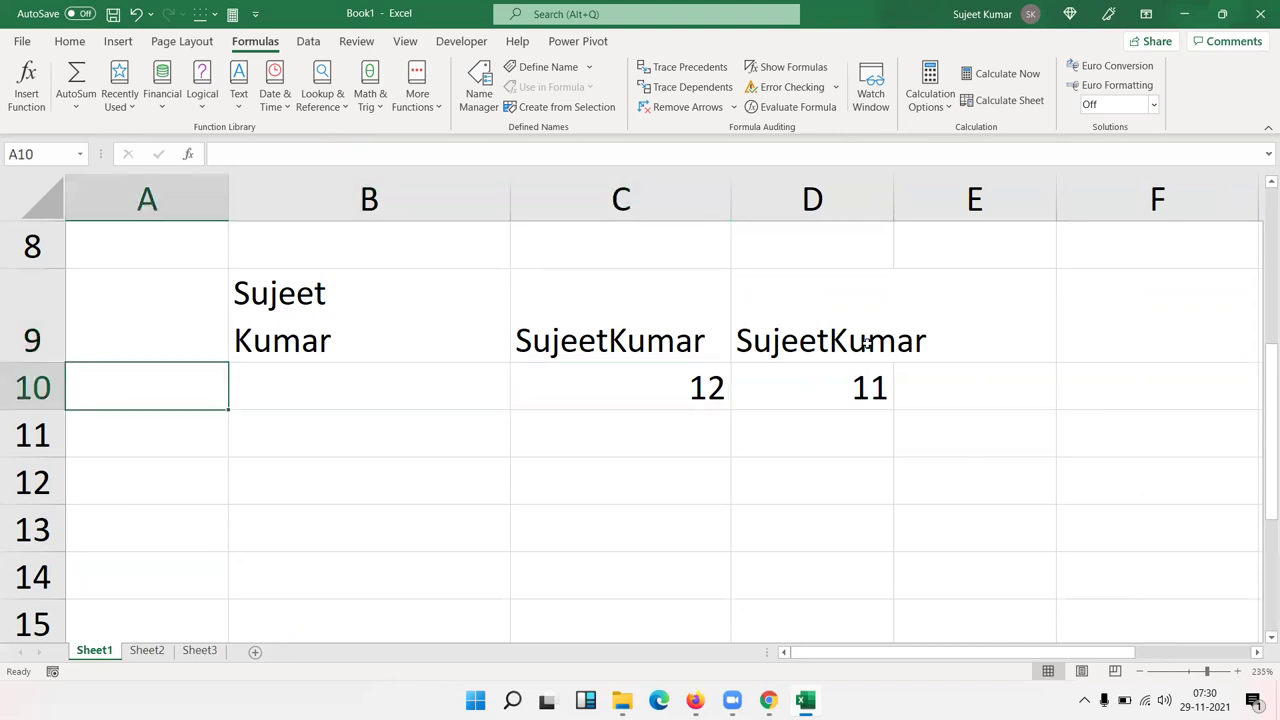
pyautogui.press('F2')
pyautogui.hotkey('alt', 'Return')
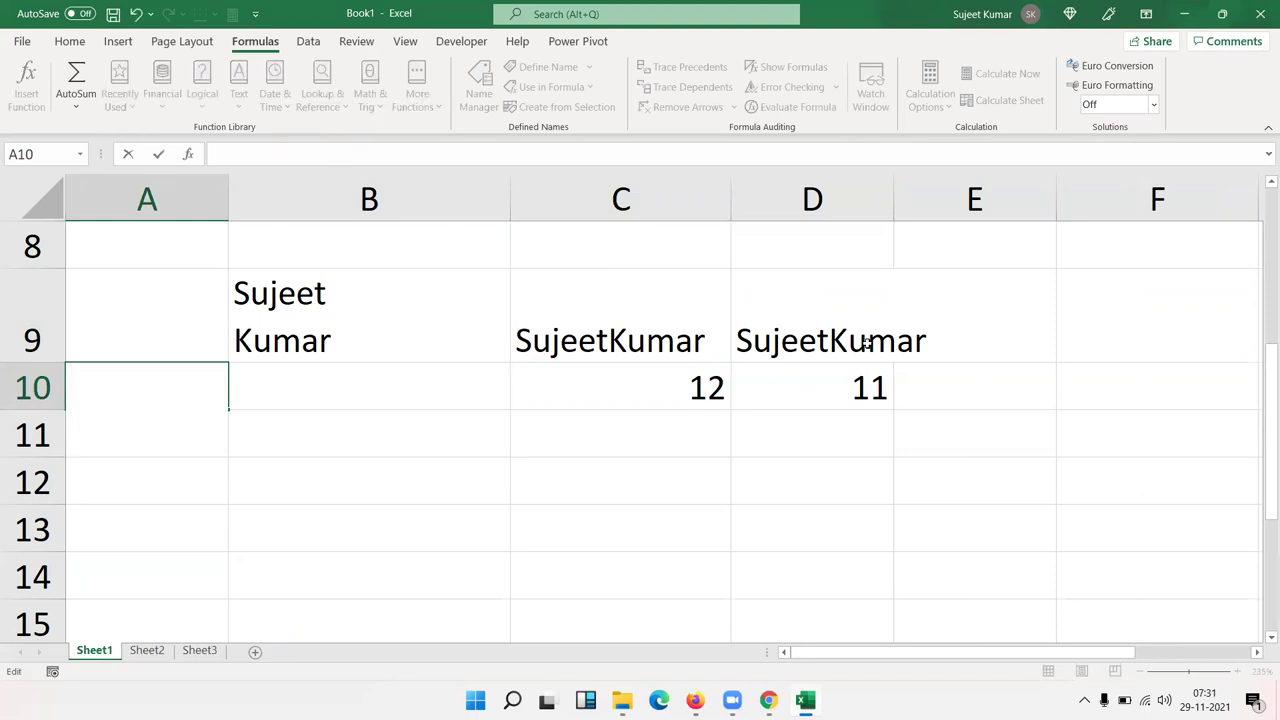
pyautogui.press('Escape')
pyautogui.press('Right')
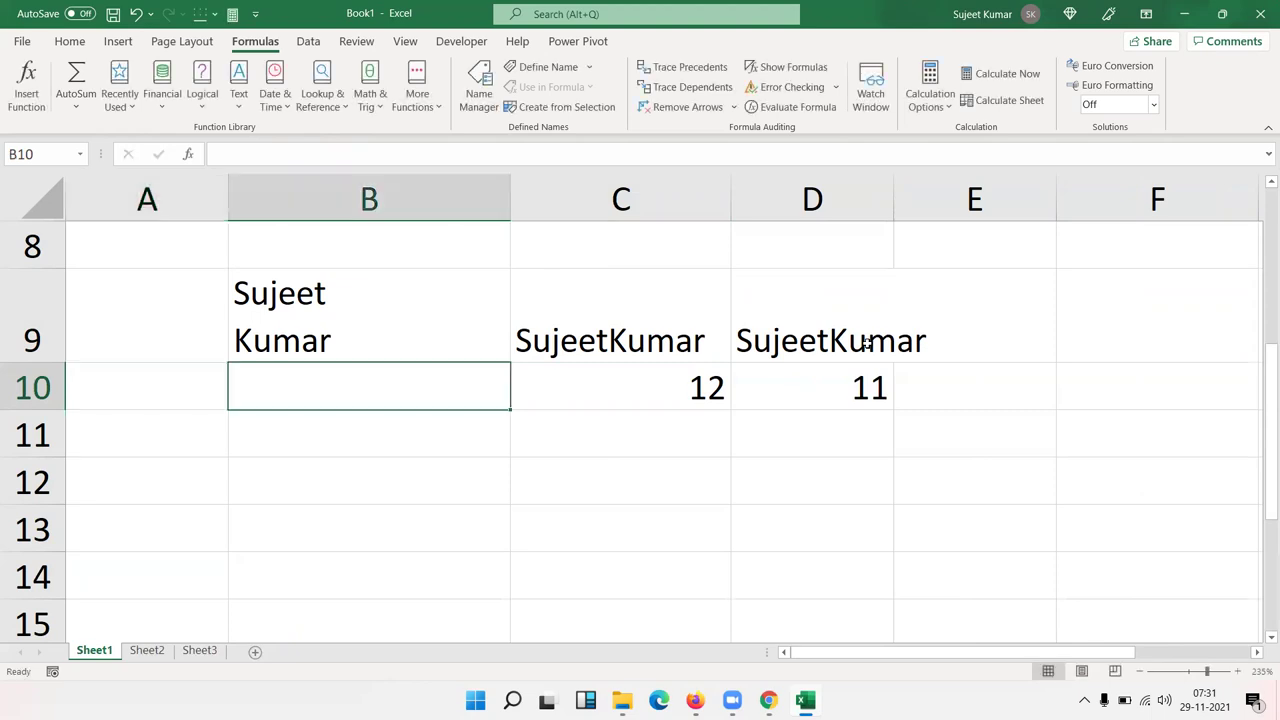
pyautogui.press('Down')
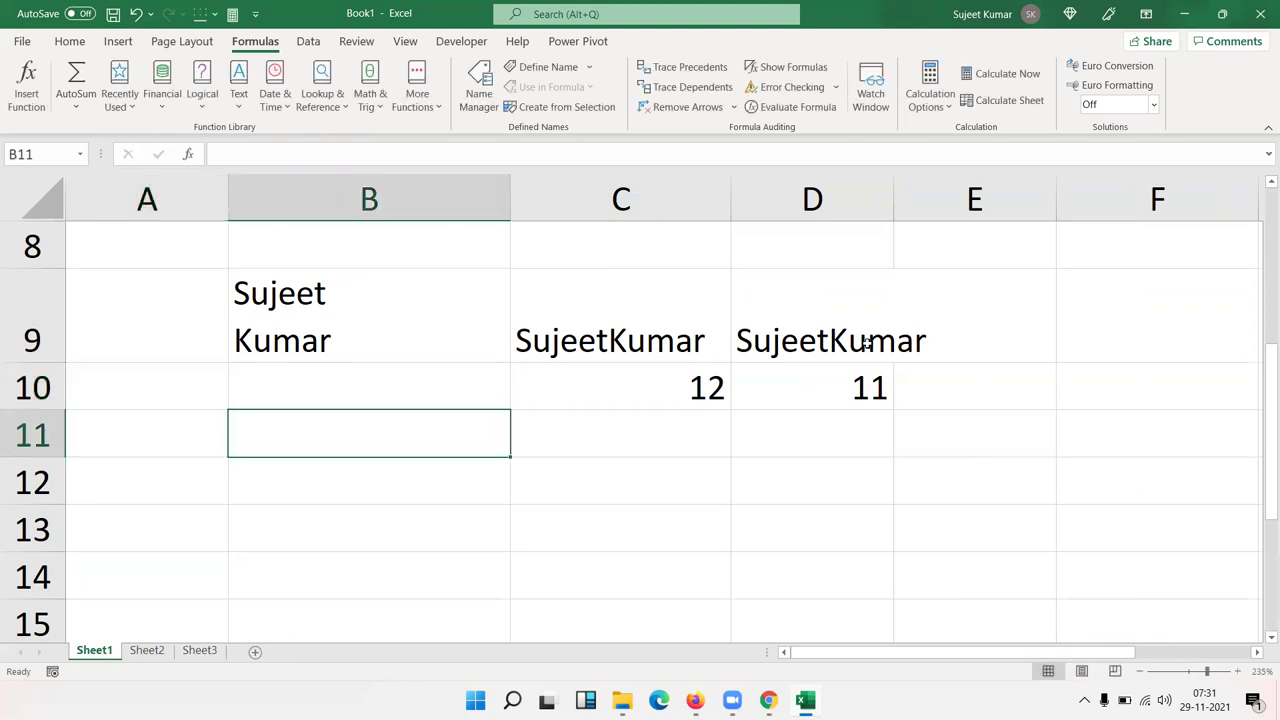
pyautogui.write('=sum')
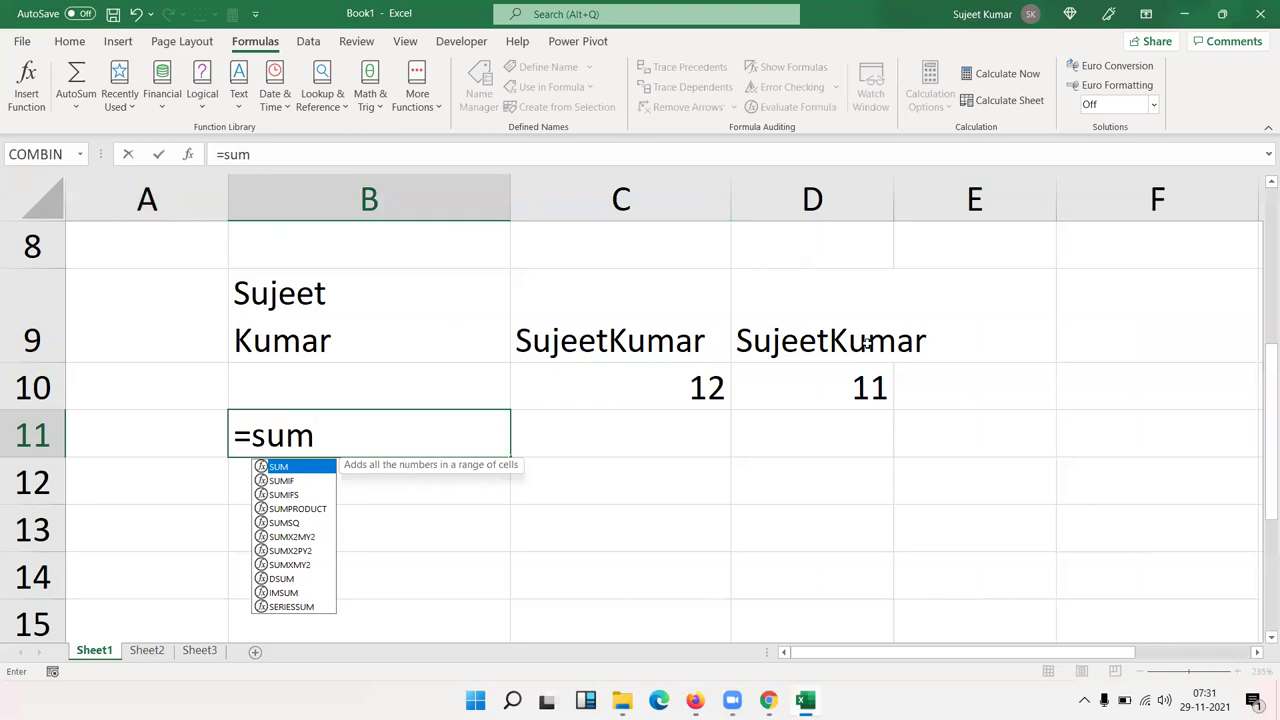
pyautogui.press('BackSpace')
pyautogui.write('b')
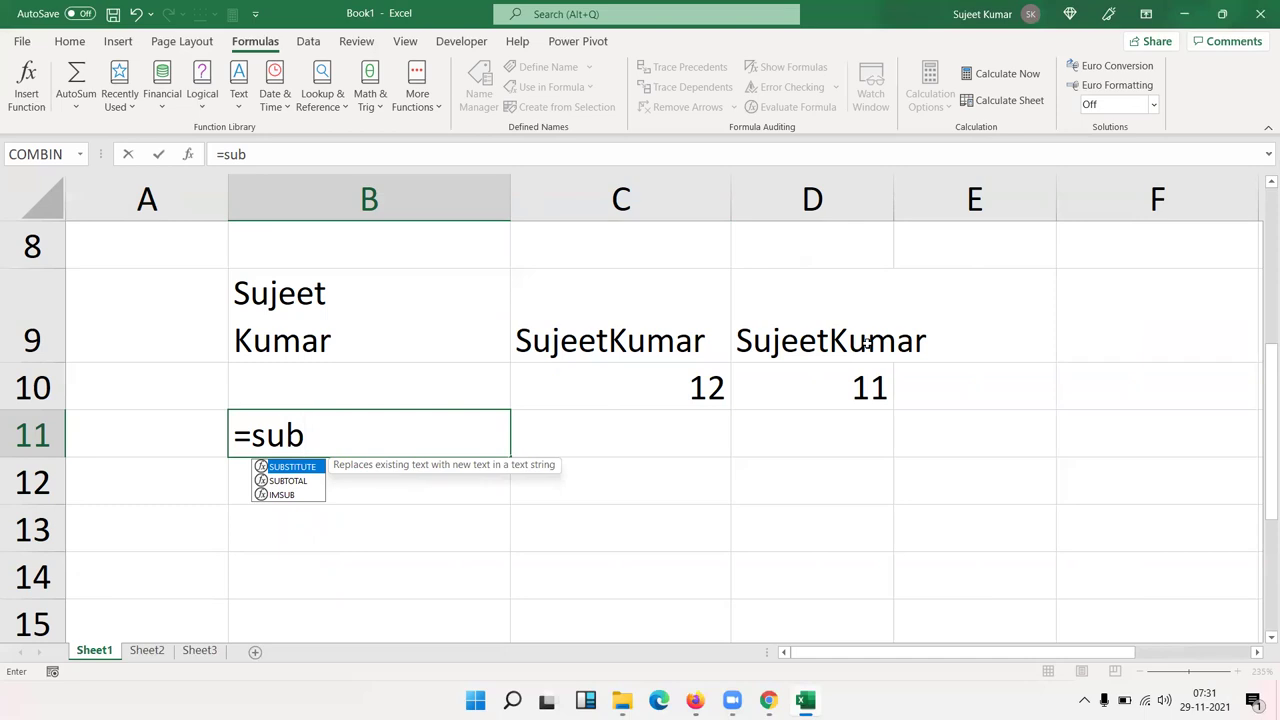
pyautogui.press('Tab')
pyautogui.press('Up')
pyautogui.press('Up')
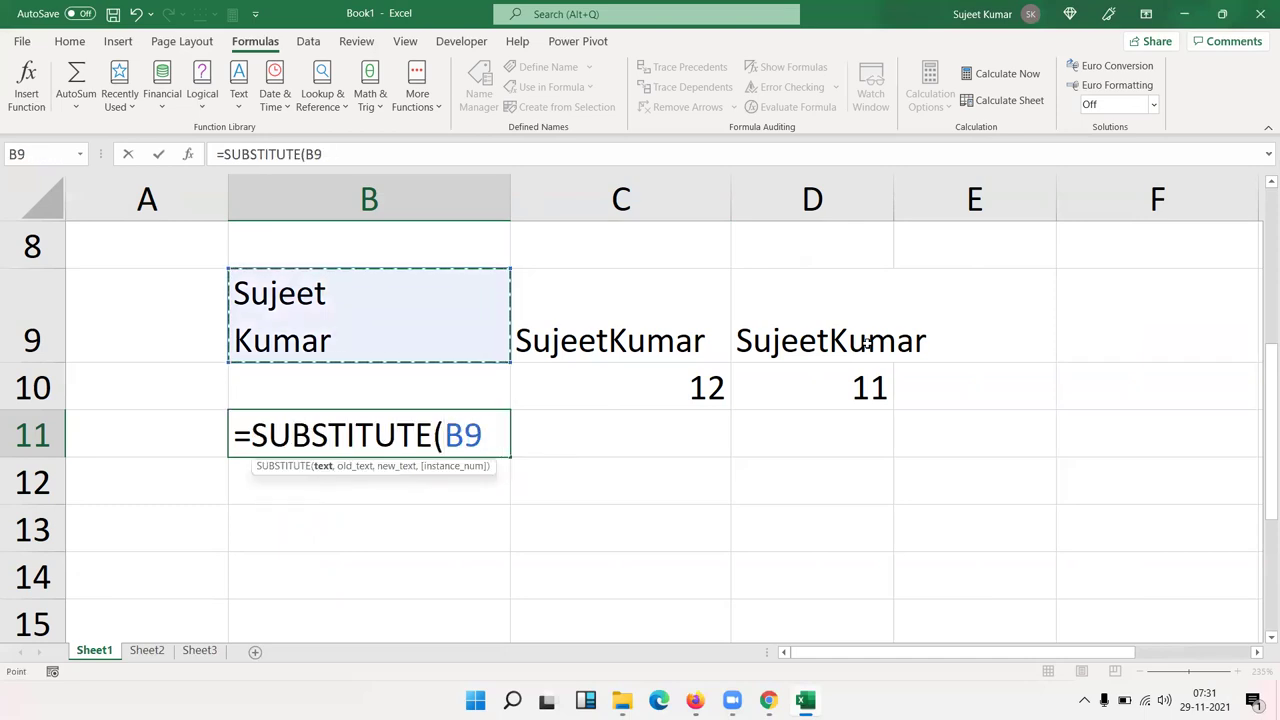
pyautogui.write(',')
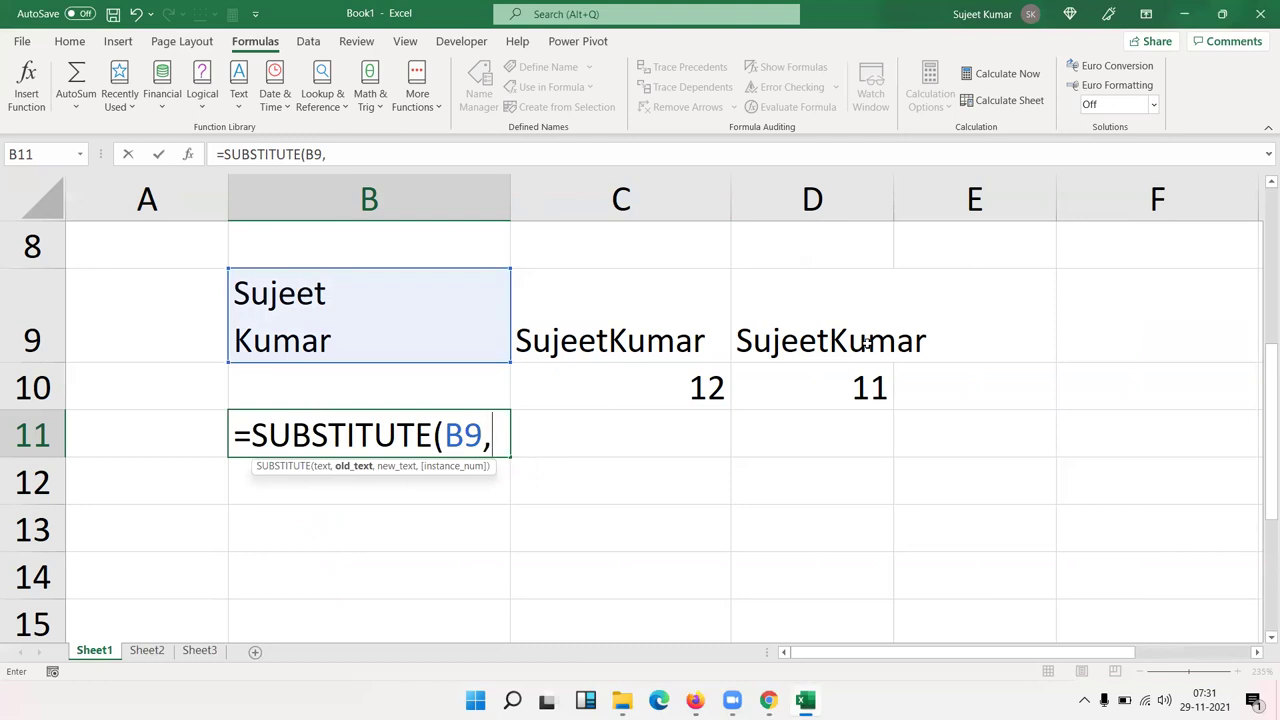
pyautogui.write('"')
pyautogui.press('alt')
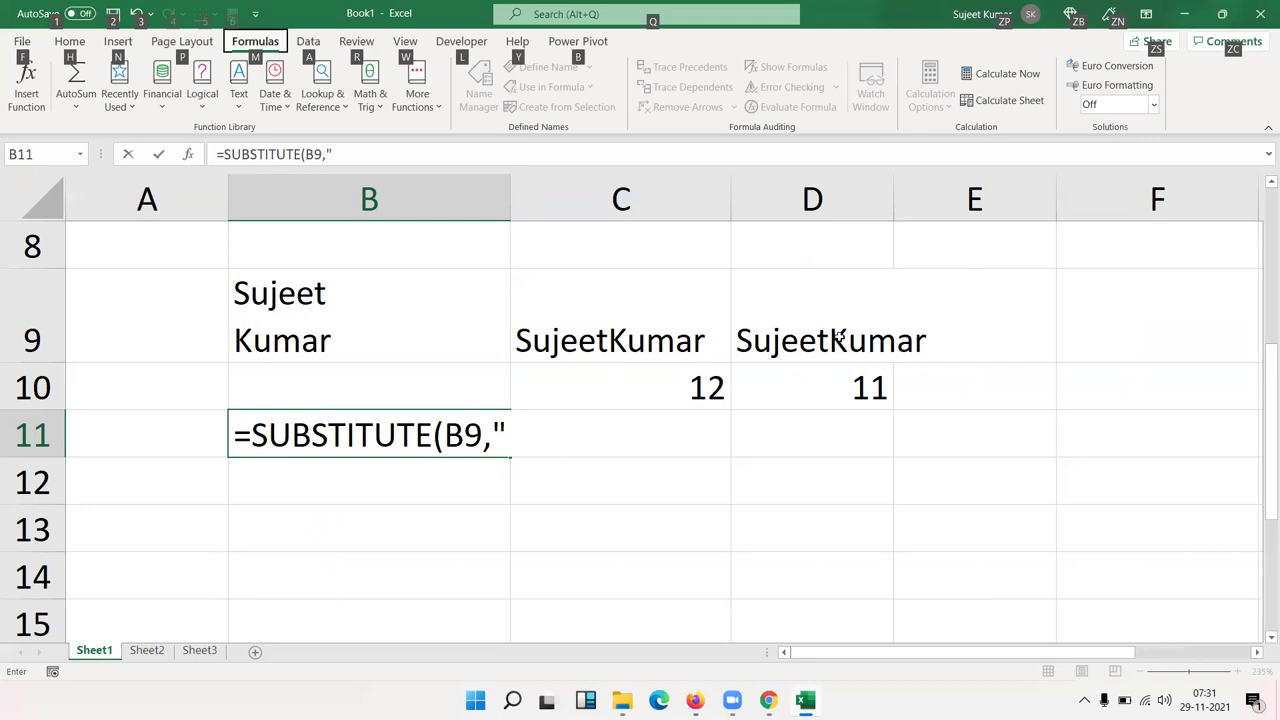
pyautogui.press('alt')
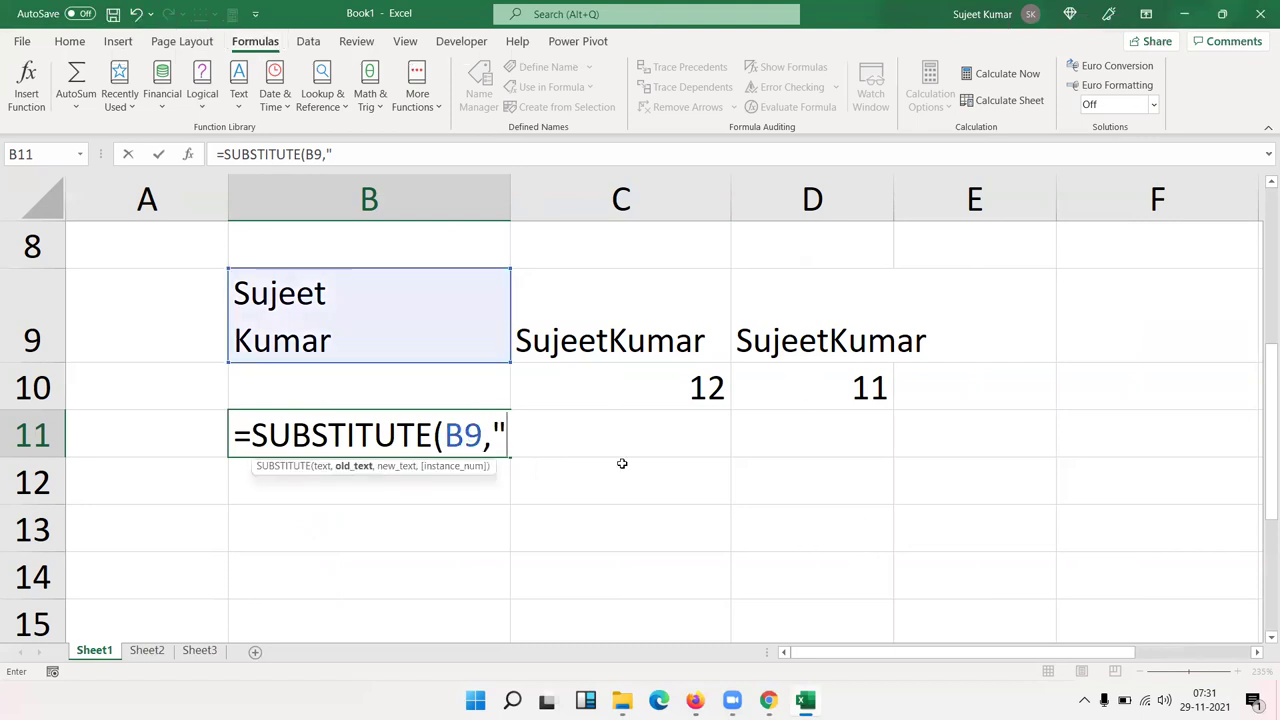
pyautogui.hotkey('alt', 'Return')
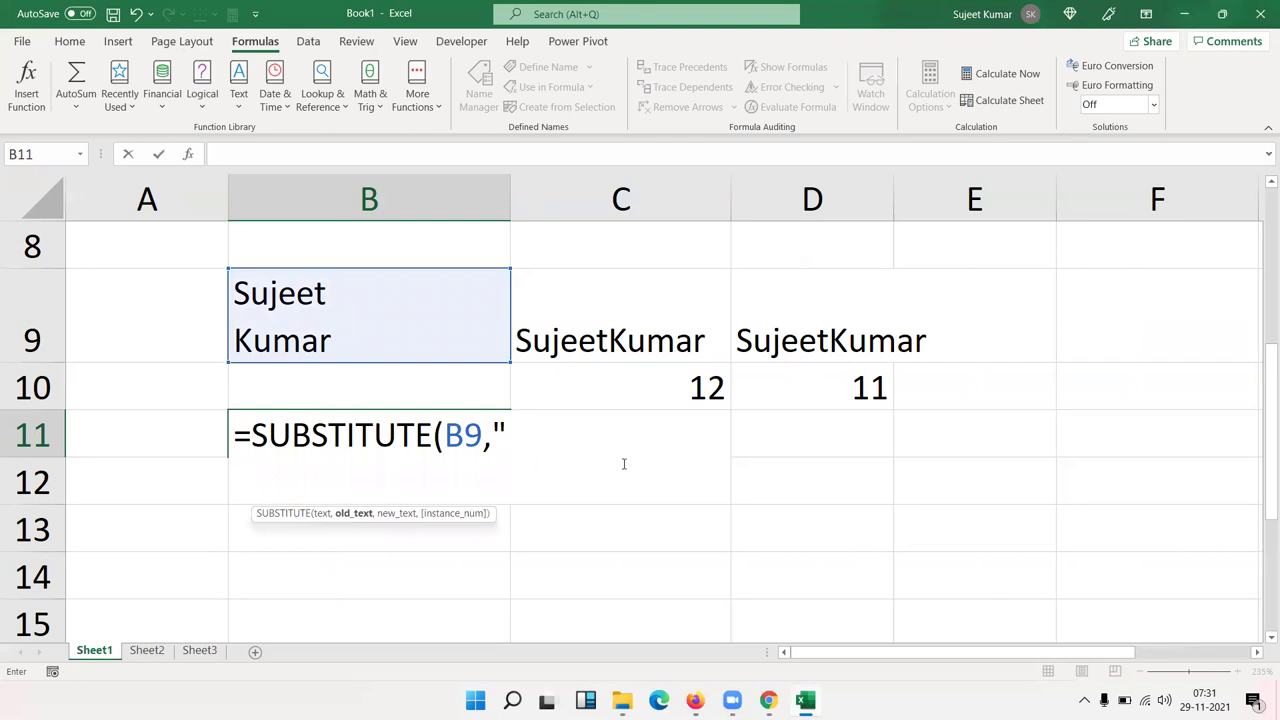
pyautogui.press('Escape')
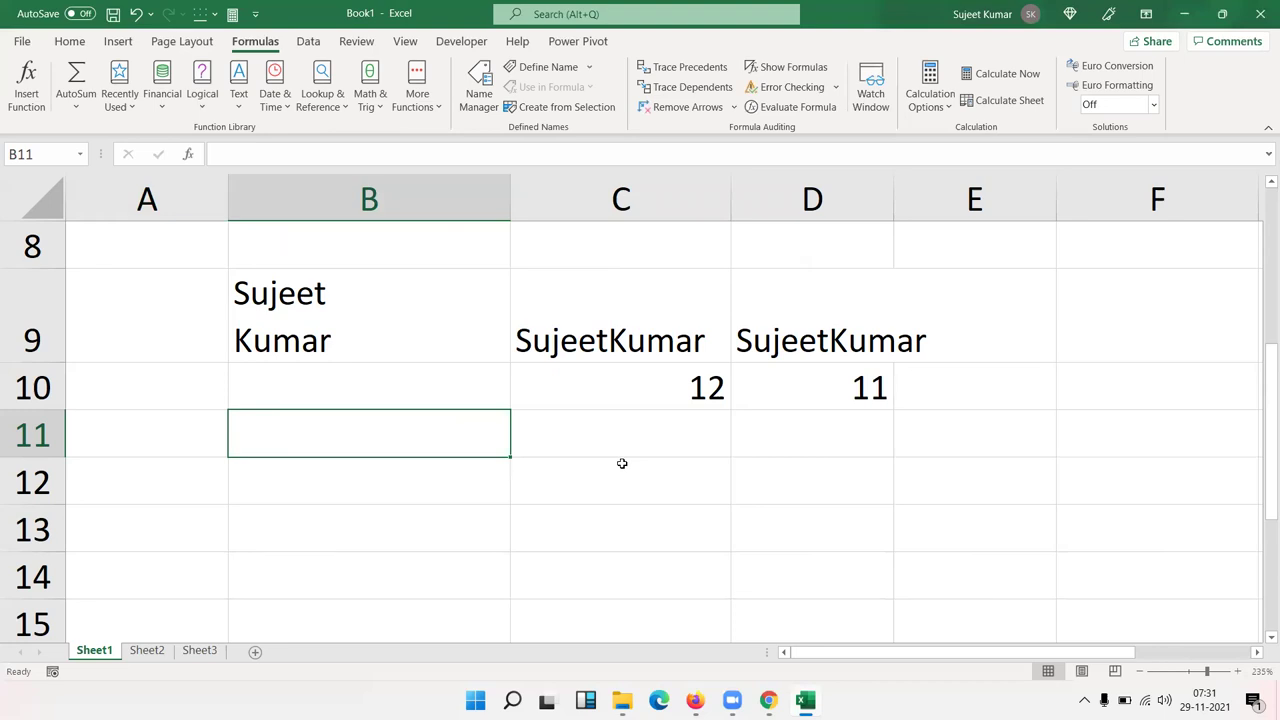
# - Put a line break into cell A11
pyautogui.scroll(2, 622, 463)
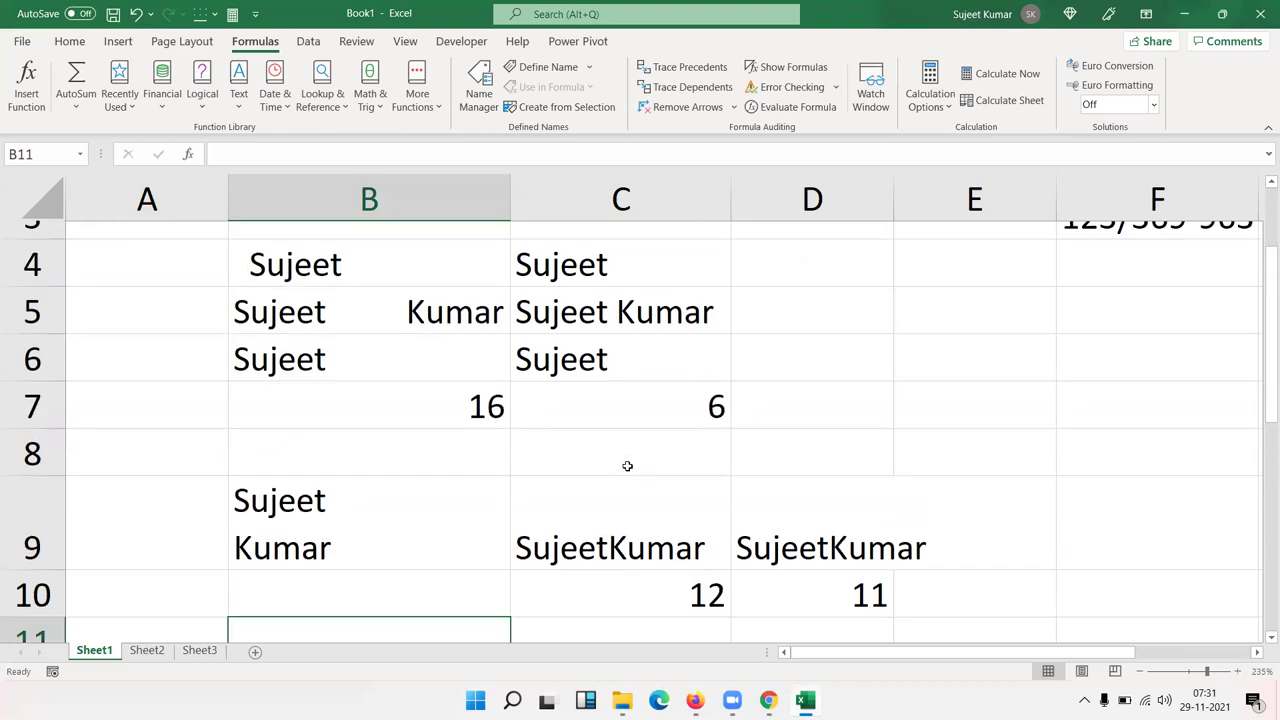
pyautogui.scroll(1, 626, 466)
pyautogui.moveTo(559, 281); pyautogui.dragTo(760, 286)
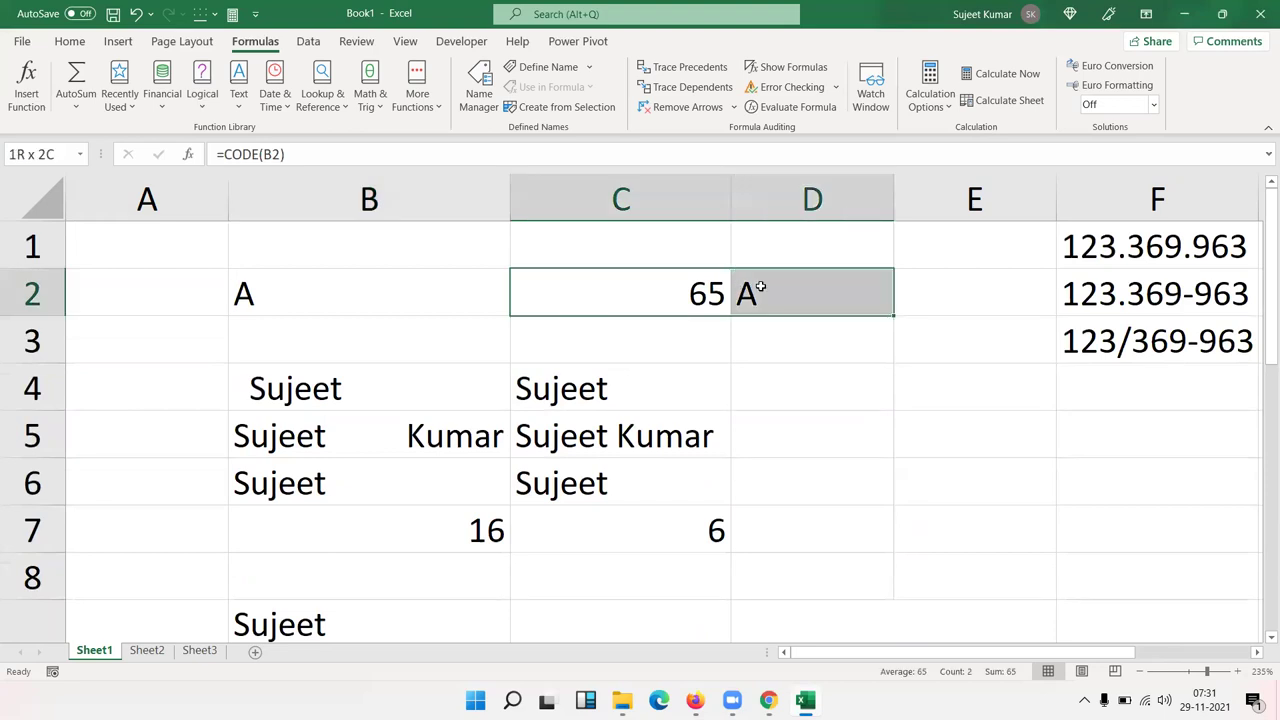
pyautogui.scroll(-10, 686, 335)
pyautogui.scroll(4, 683, 337)
pyautogui.scroll(4, 637, 349)
pyautogui.scroll(2, 592, 363)
pyautogui.scroll(-5, 437, 418)
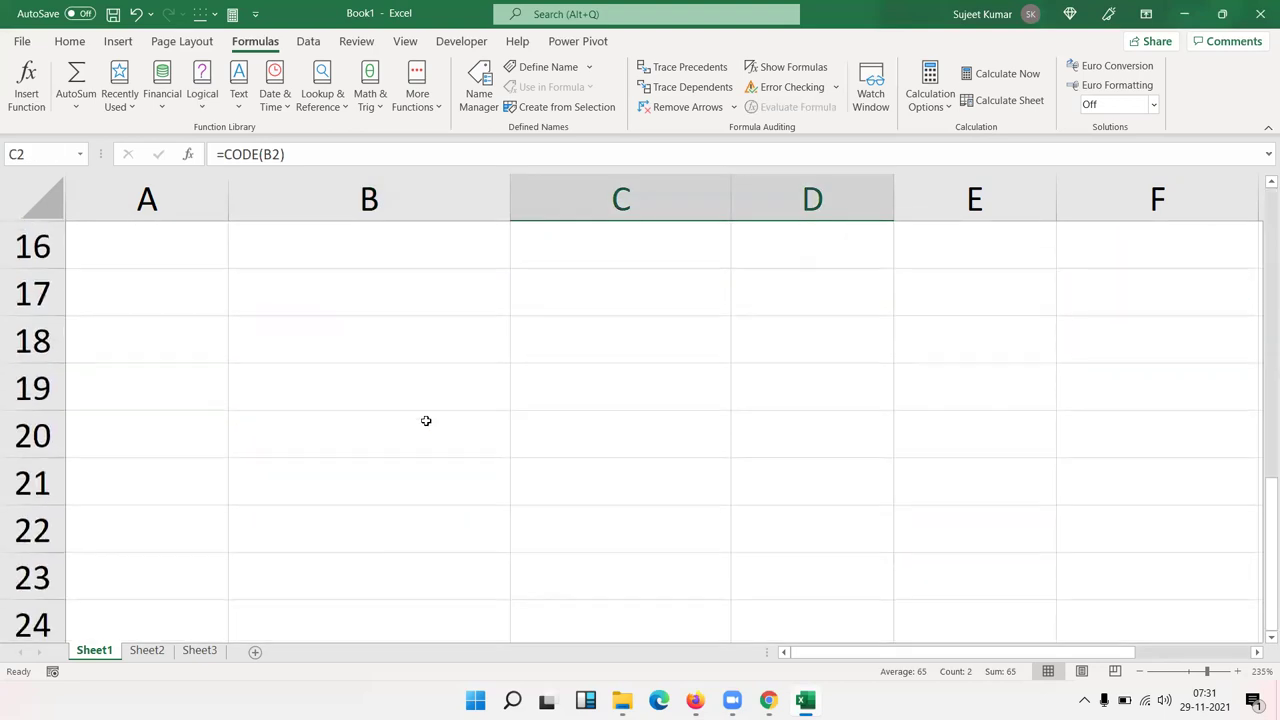
pyautogui.click(322, 350)
pyautogui.hotkey('ctrl', 'Up')
pyautogui.press('Down')
pyautogui.press('Left')
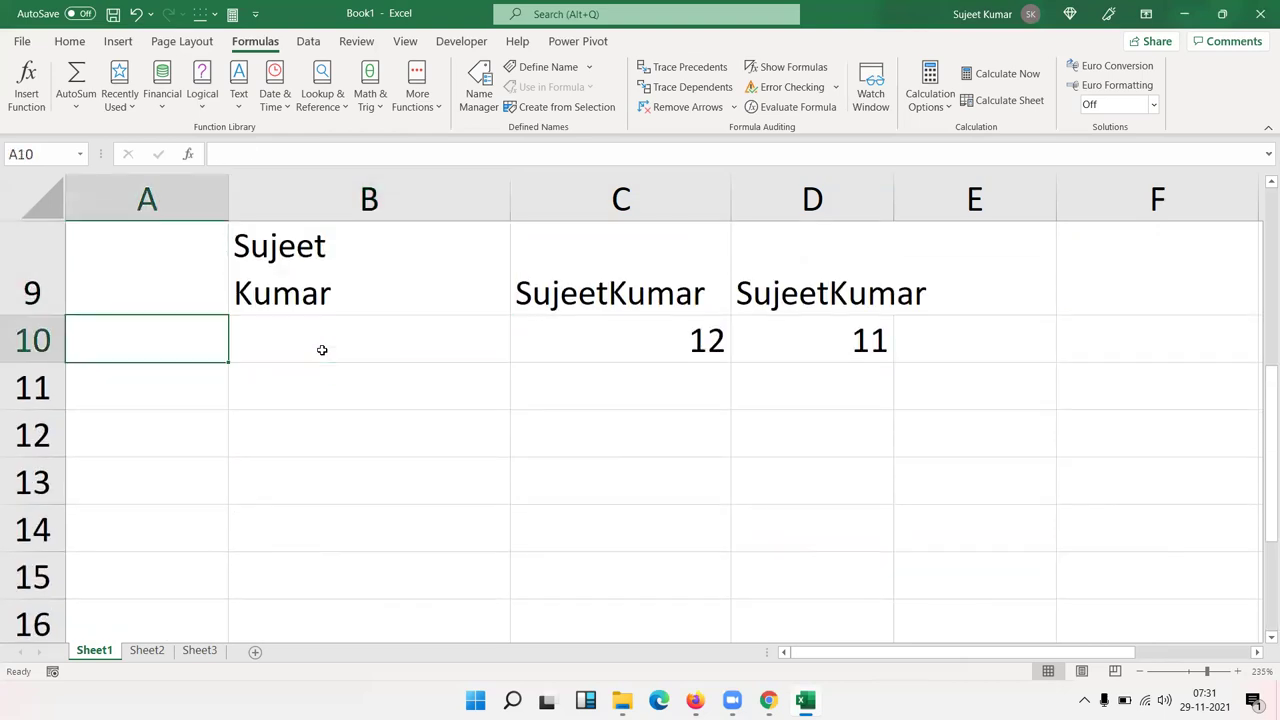
pyautogui.press('Down')
pyautogui.press('F2')
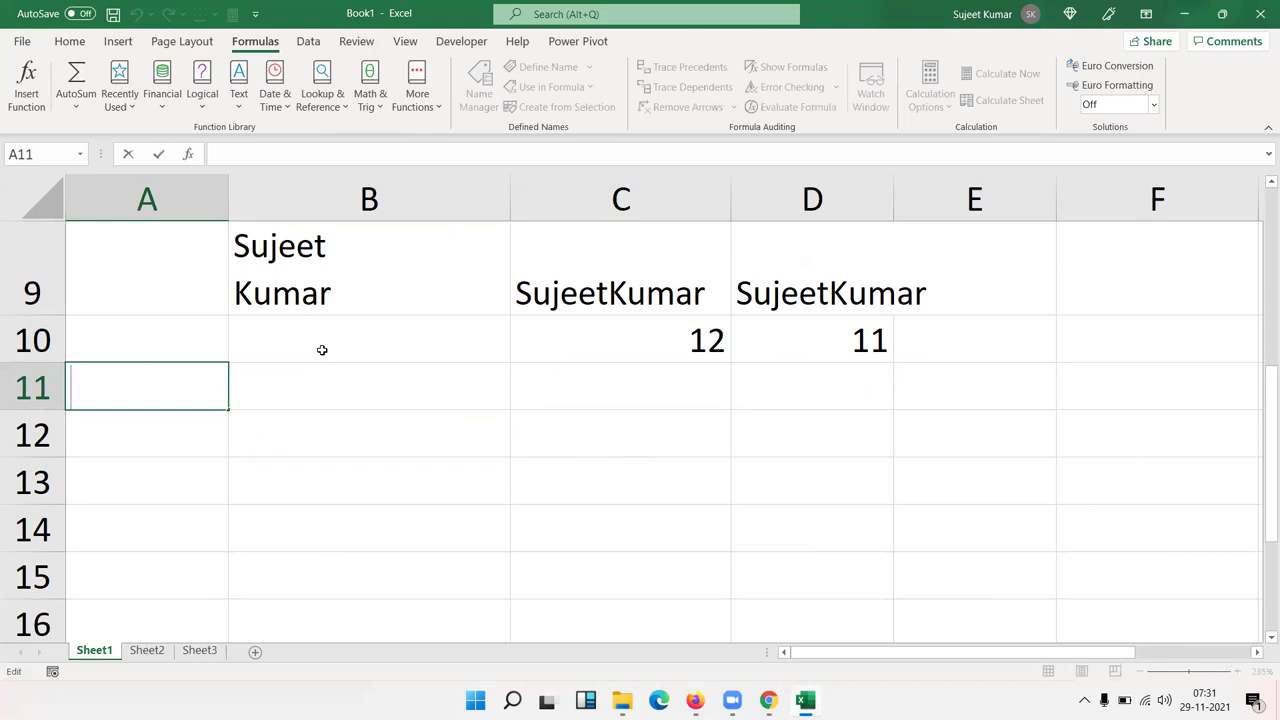
pyautogui.hotkey('alt', 'Return')
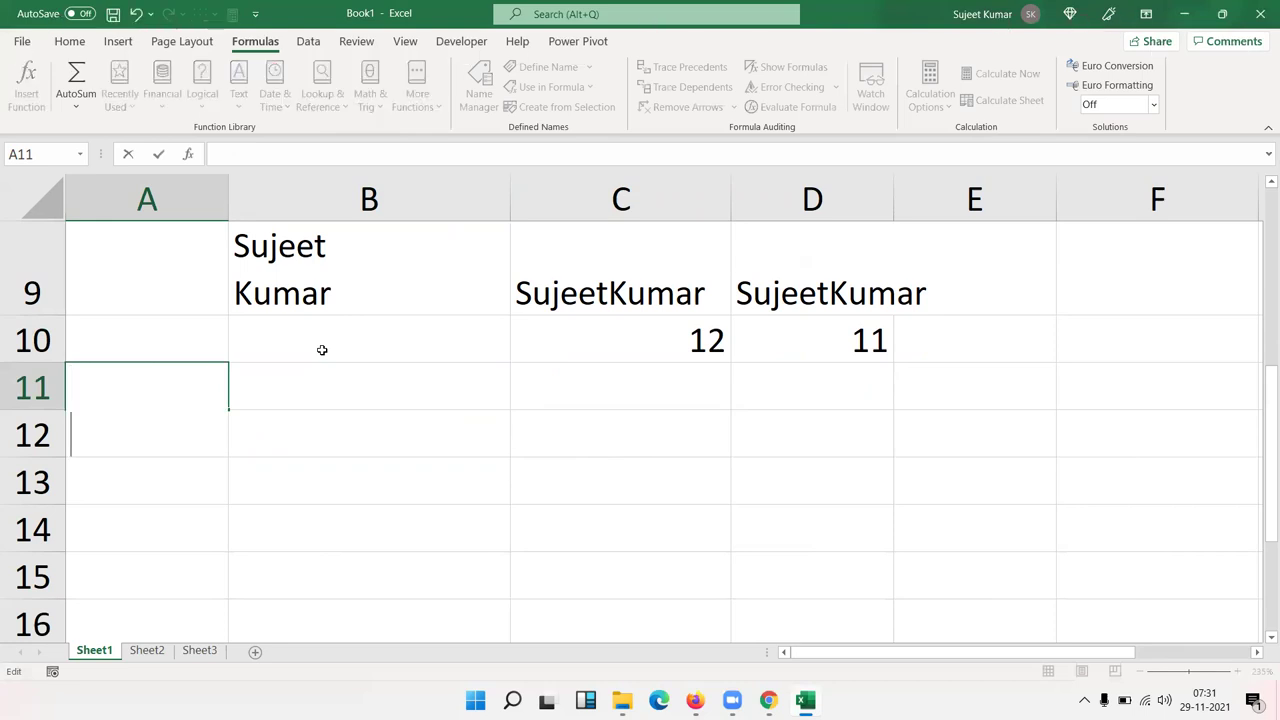
pyautogui.press('Return')
# - Enter =CODE(A11) in B11, returning 10 for the line break
pyautogui.press('Up')
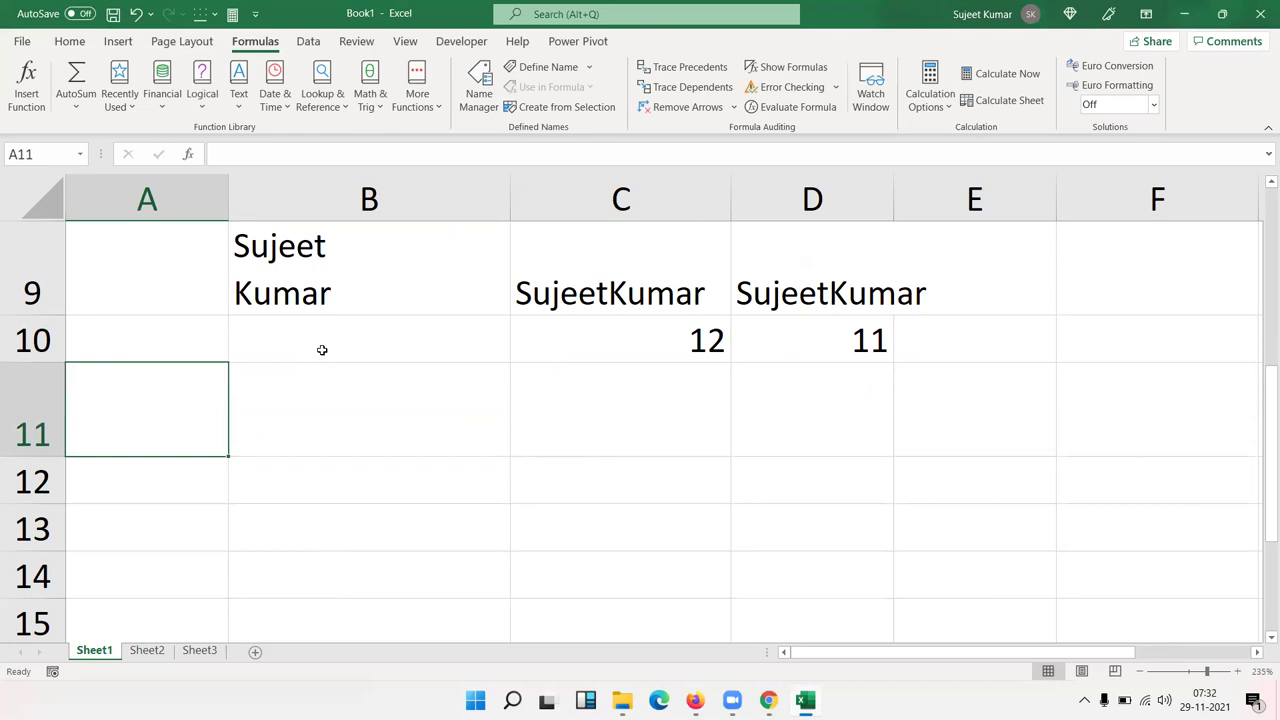
pyautogui.press('Right')
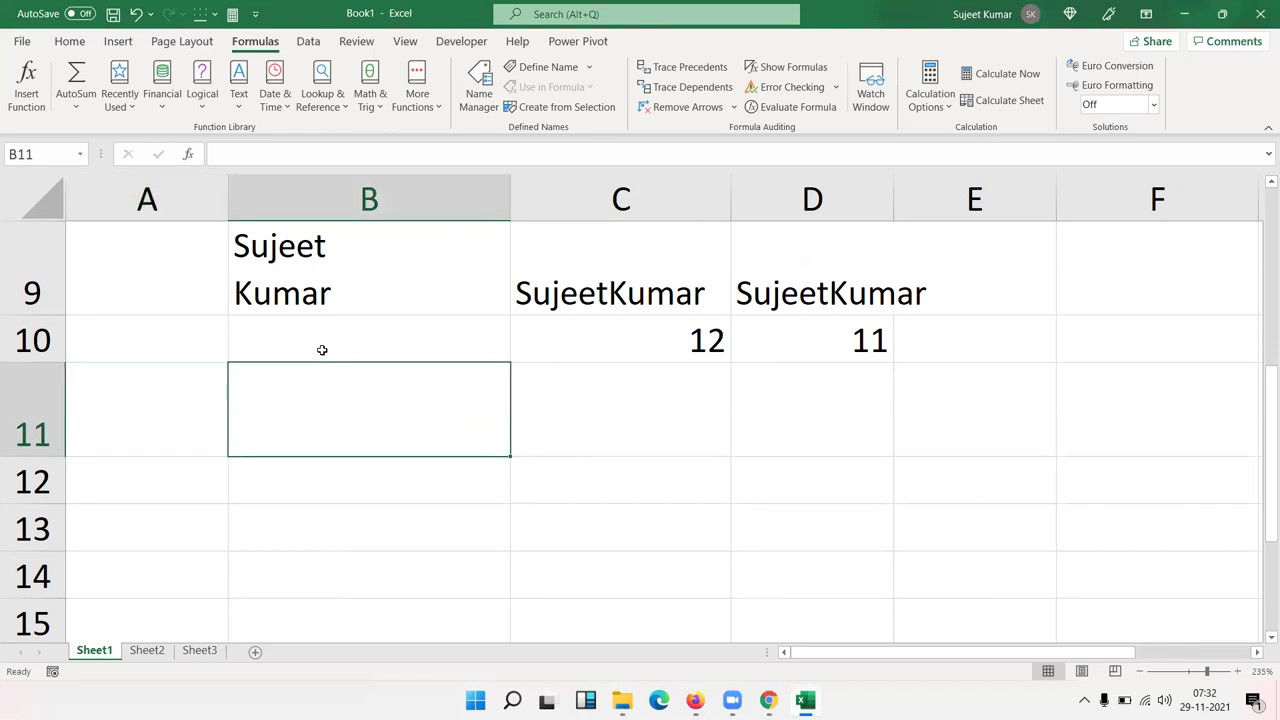
pyautogui.write('=')
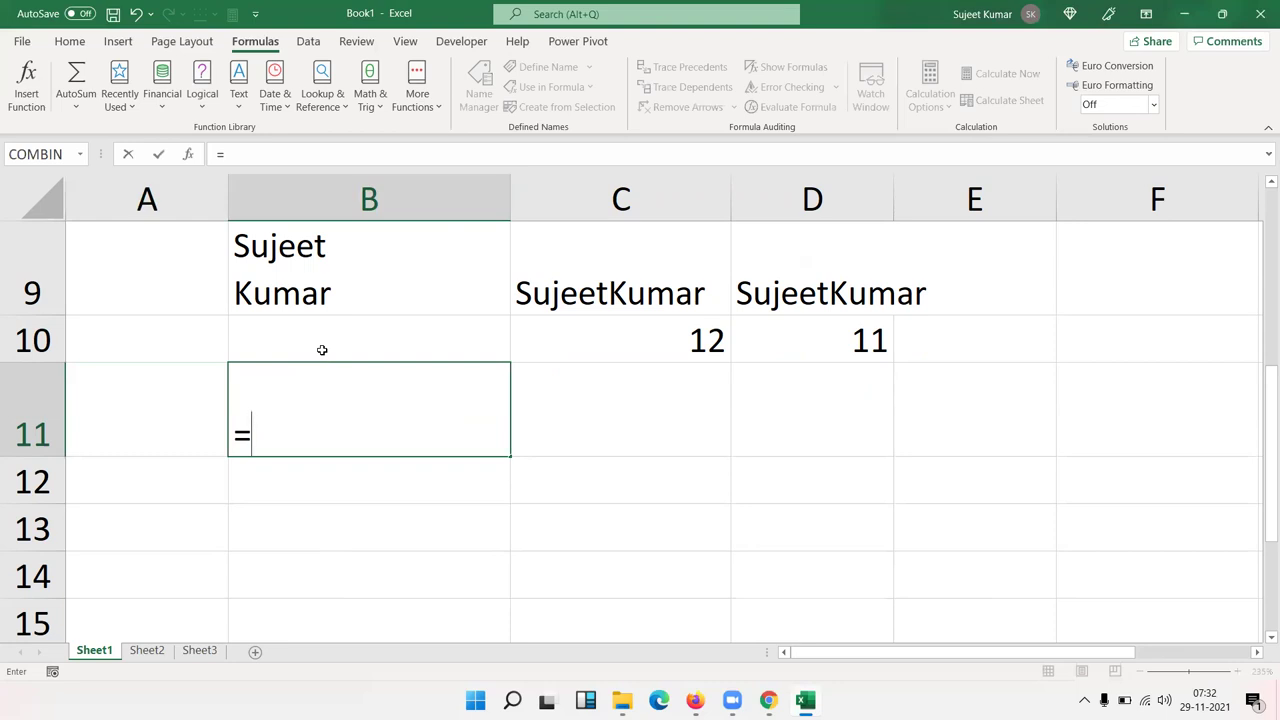
pyautogui.write('cod')
pyautogui.press('Tab')
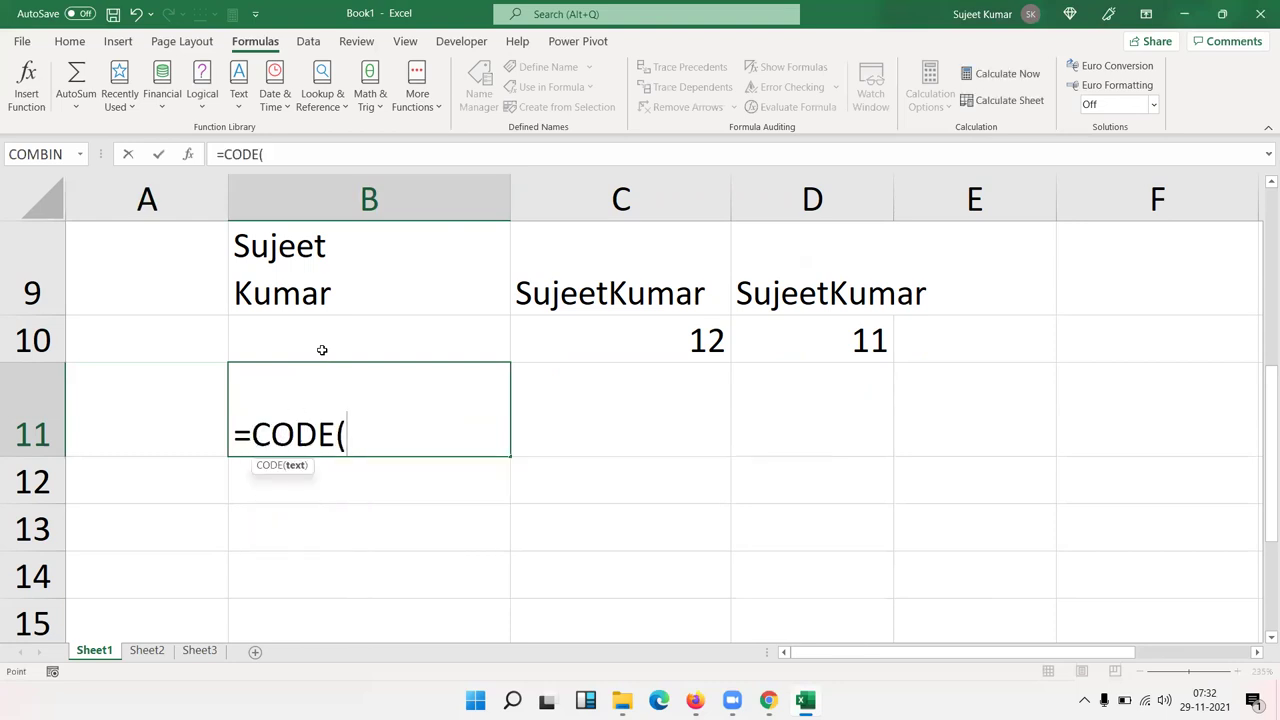
pyautogui.press('Left')
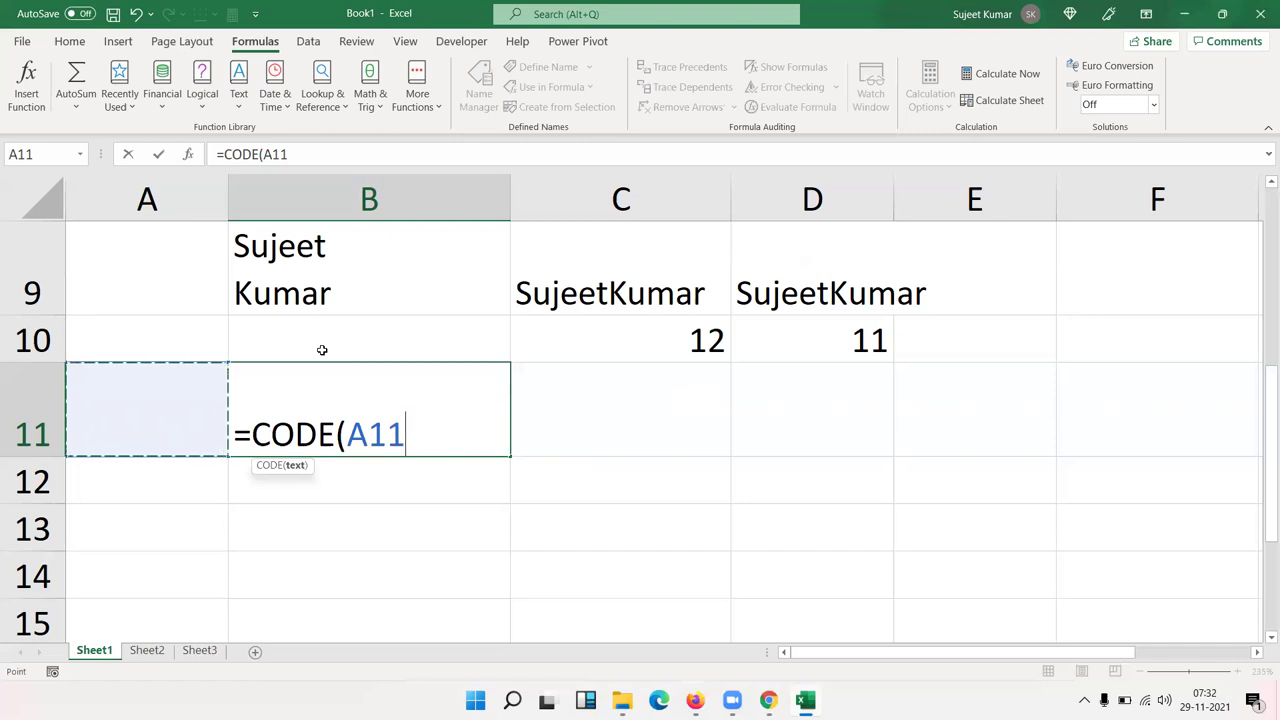
pyautogui.write(')')
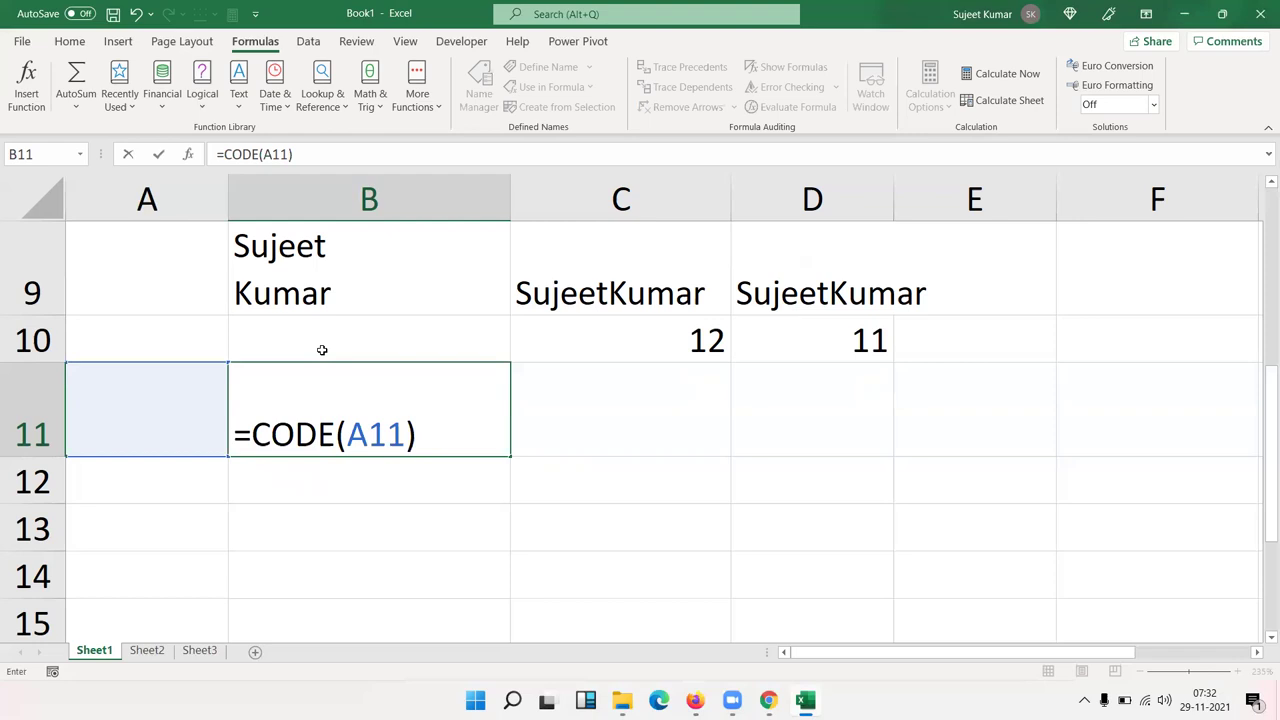
pyautogui.press('Return')
# - Enter =CHAR(10) in C11
pyautogui.press('Up')
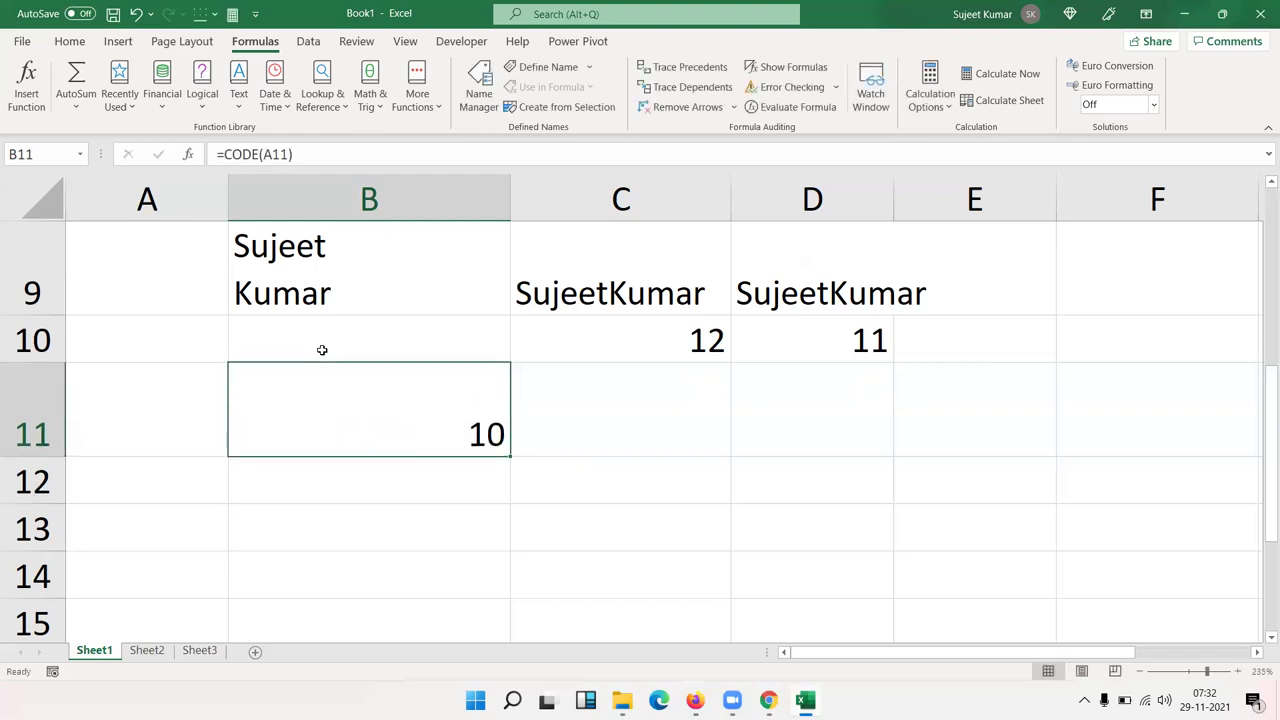
pyautogui.press('Right')
pyautogui.write('=')
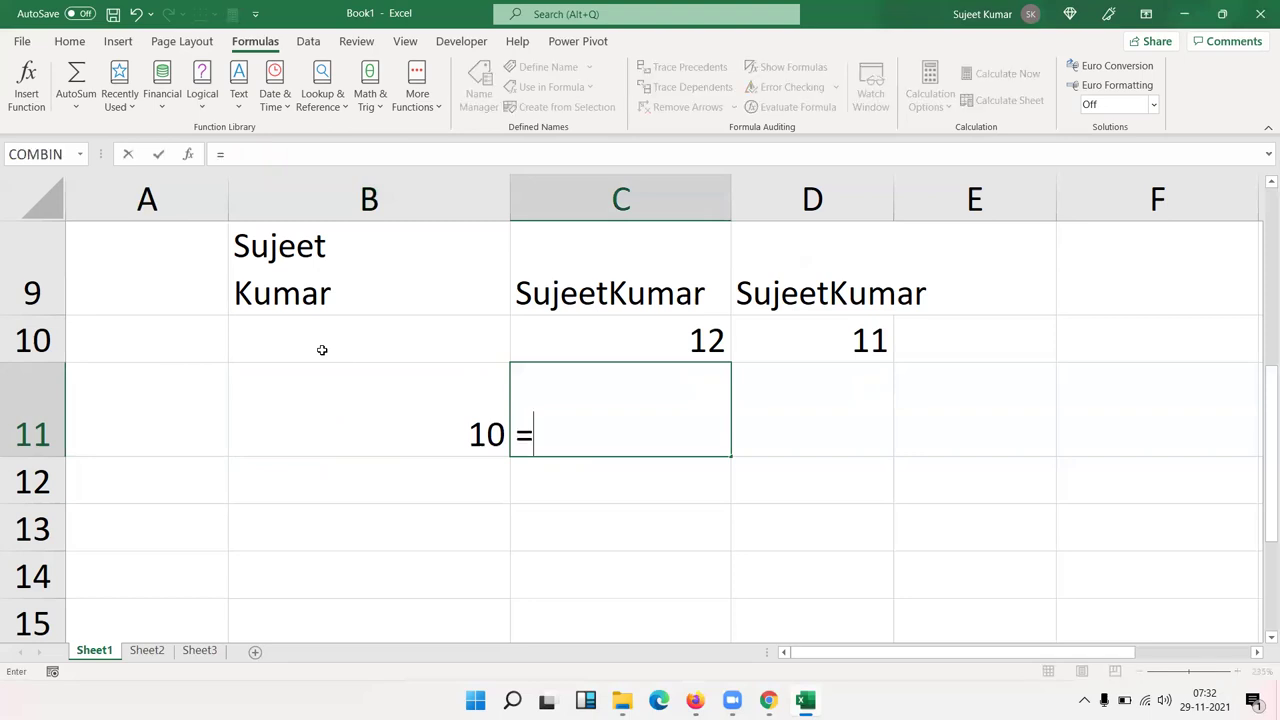
pyautogui.write('ch')
pyautogui.press('Tab')
pyautogui.write('10)')
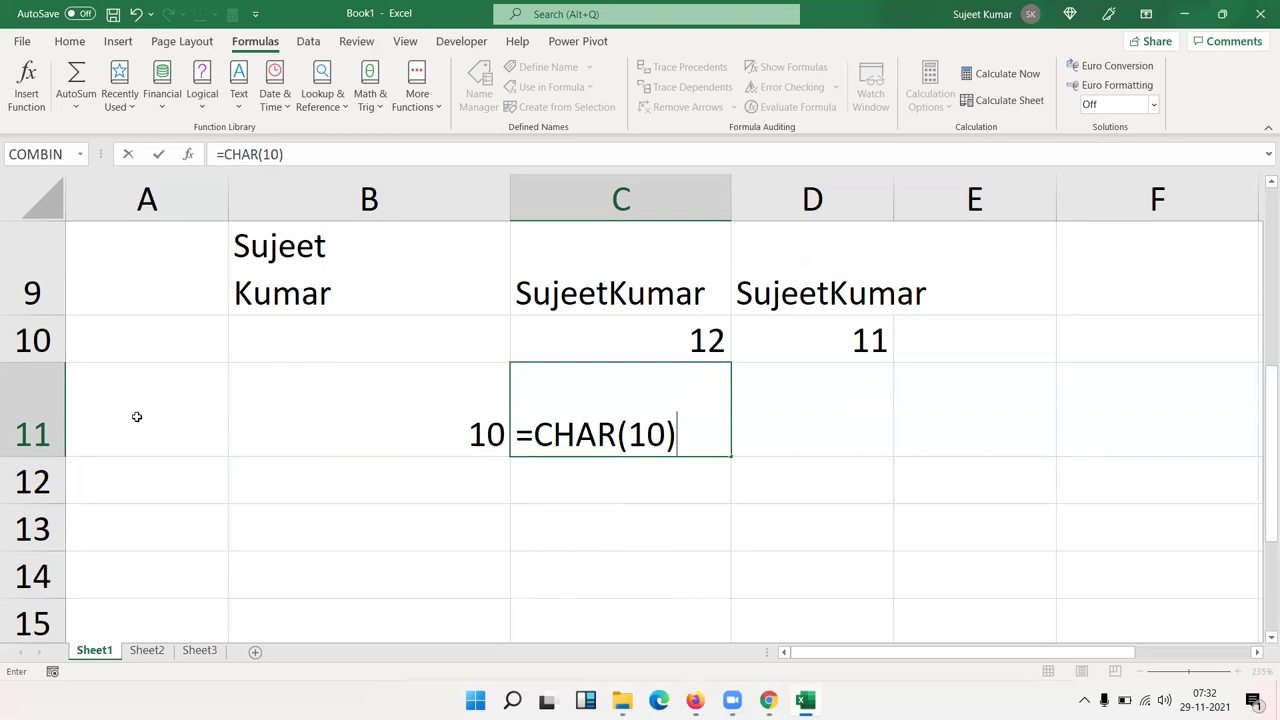
pyautogui.hotkey('ctrl', 'Return')
pyautogui.press('Return')
# - Enter =A11=C11 in C12, which returns TRUE
pyautogui.write('=')
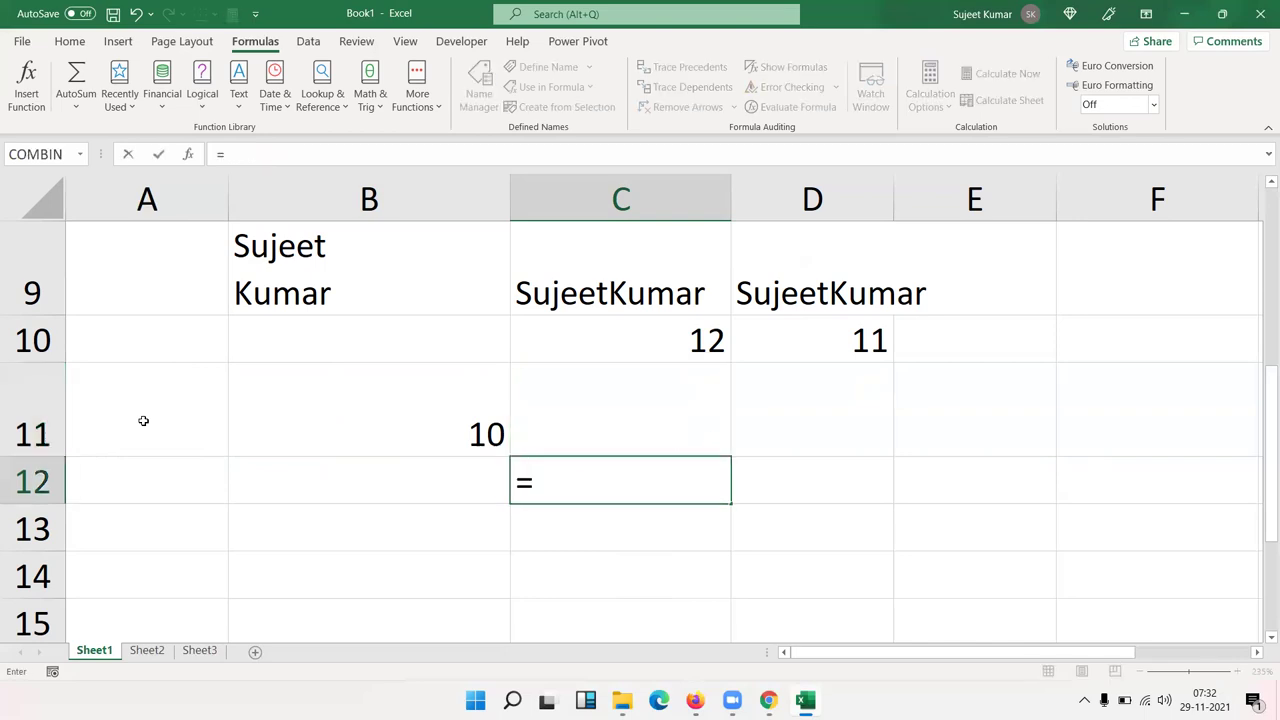
pyautogui.click(143, 421)
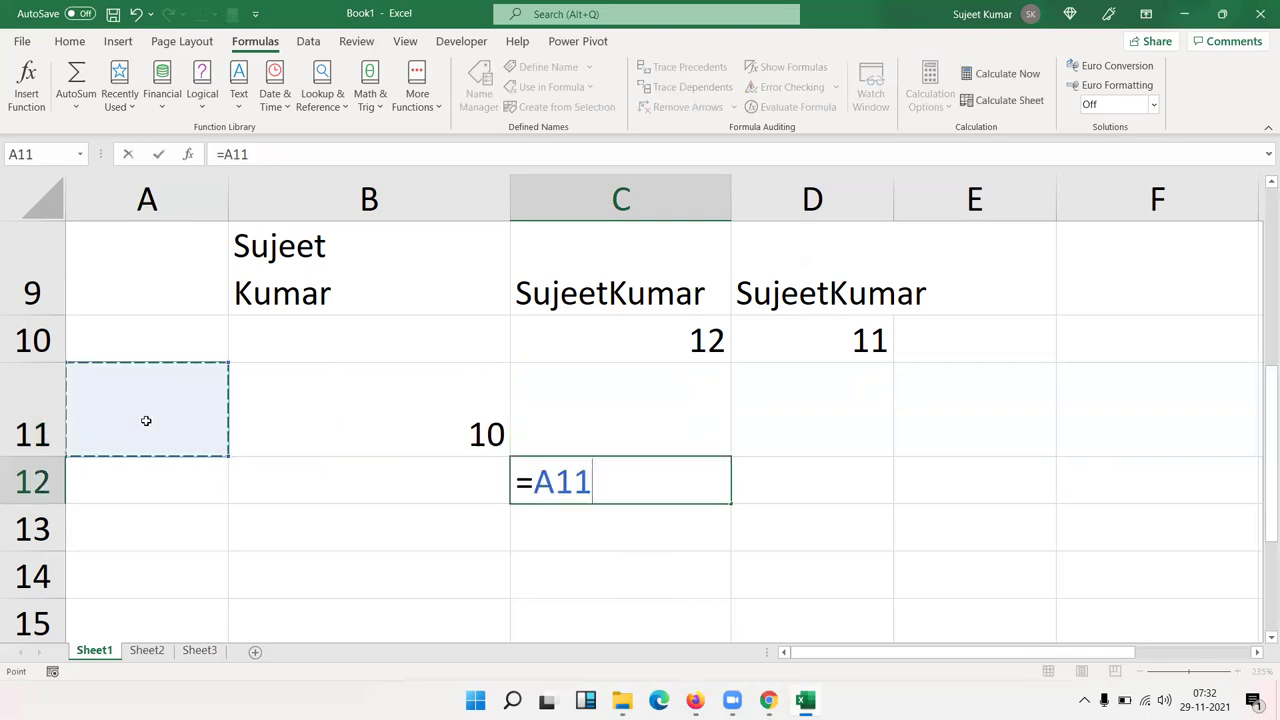
pyautogui.write('=')
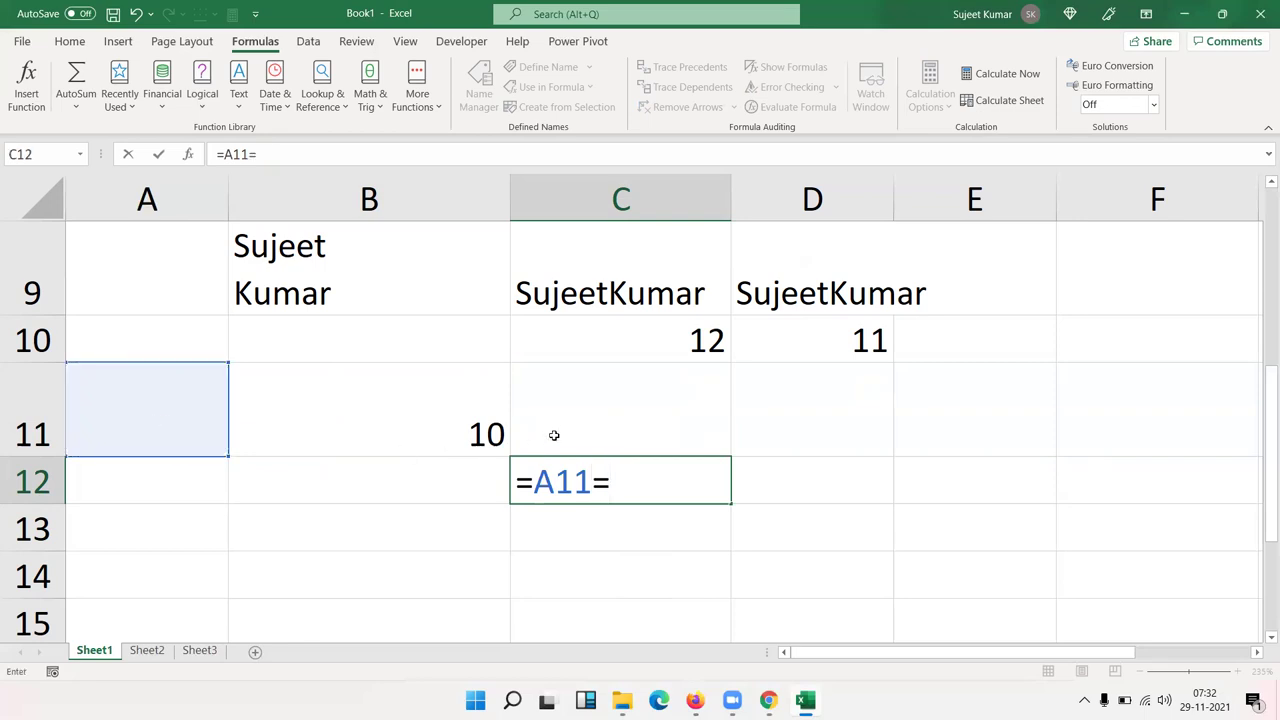
pyautogui.click(574, 427)
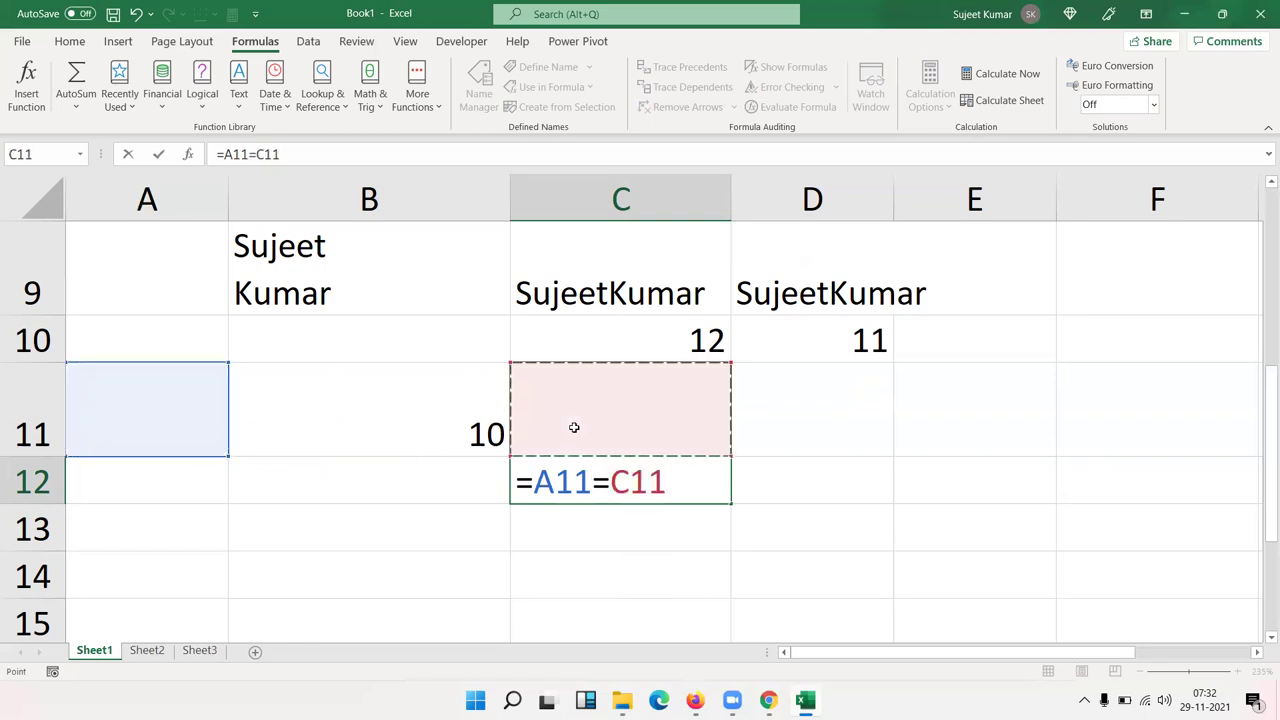
pyautogui.press('Return')
pyautogui.press('Up')
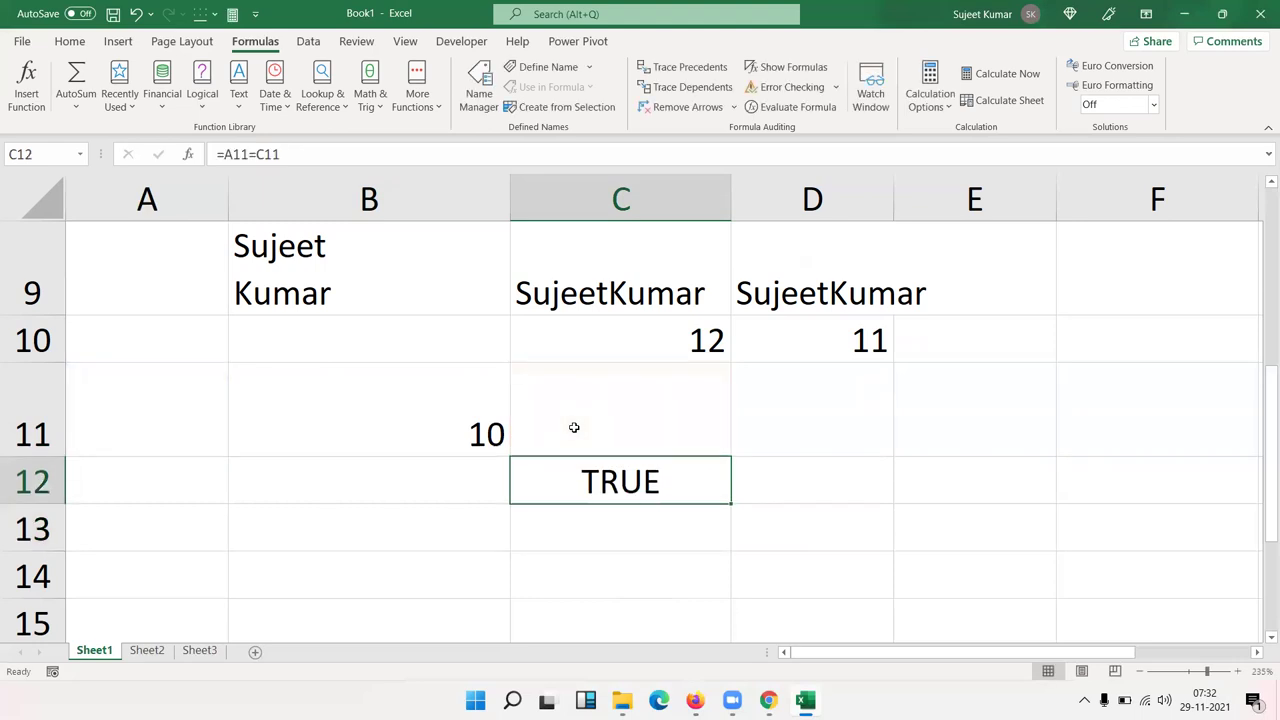
# - Inspect C11's CHAR(10) formula, then select the test cells A11:C12
pyautogui.doubleClick(600, 432)
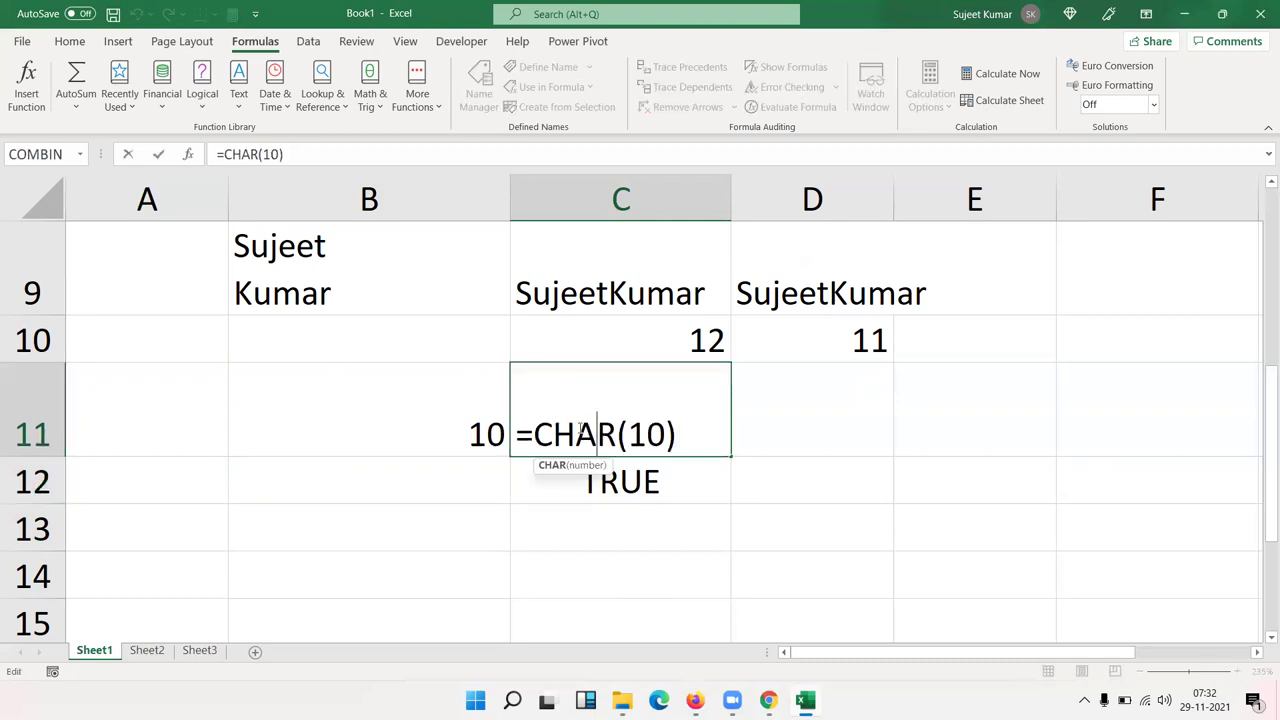
pyautogui.moveTo(534, 432); pyautogui.dragTo(675, 432)
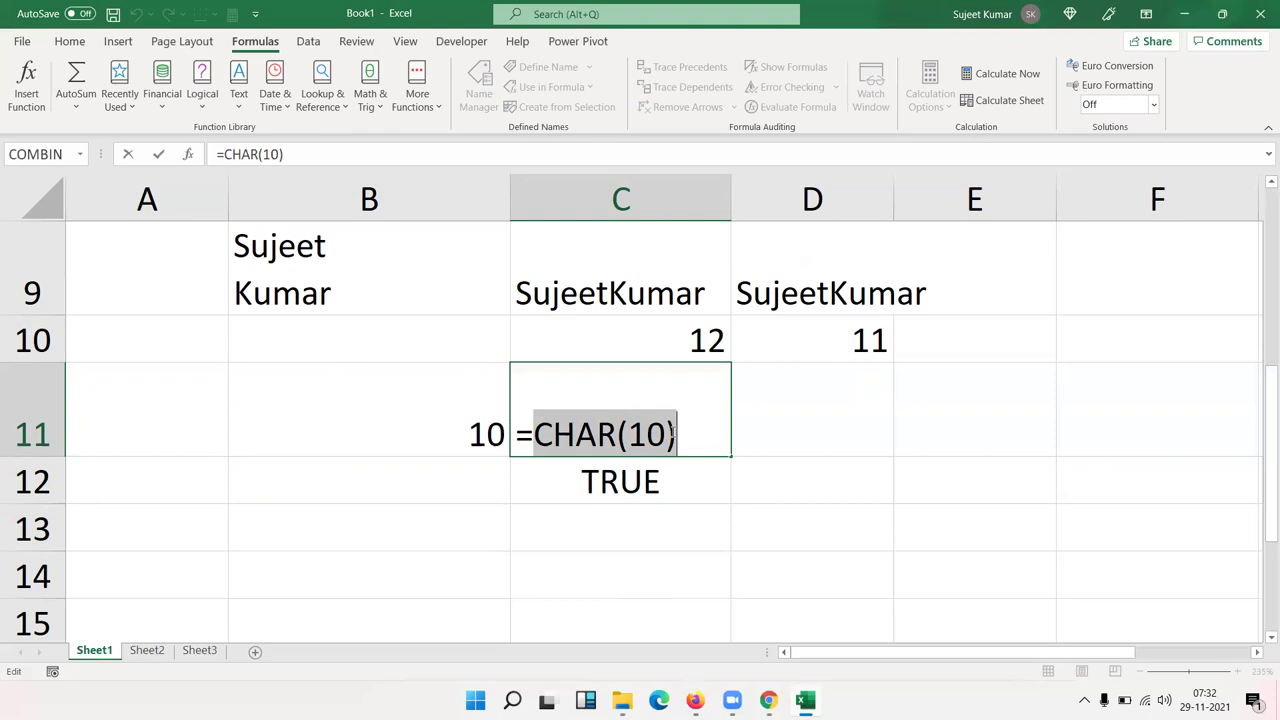
pyautogui.press('Escape')
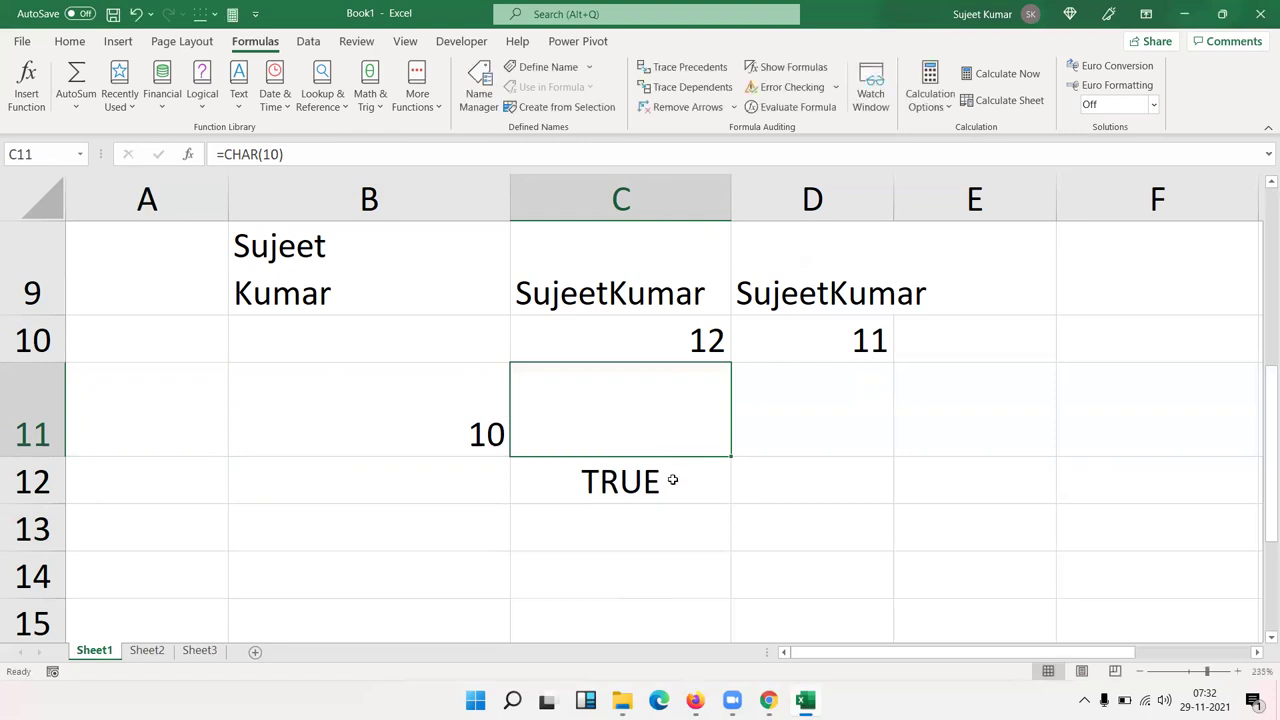
pyautogui.moveTo(666, 480); pyautogui.dragTo(143, 394)
# - Clear the test cells A11:C12 and go to B11
pyautogui.press('Delete')
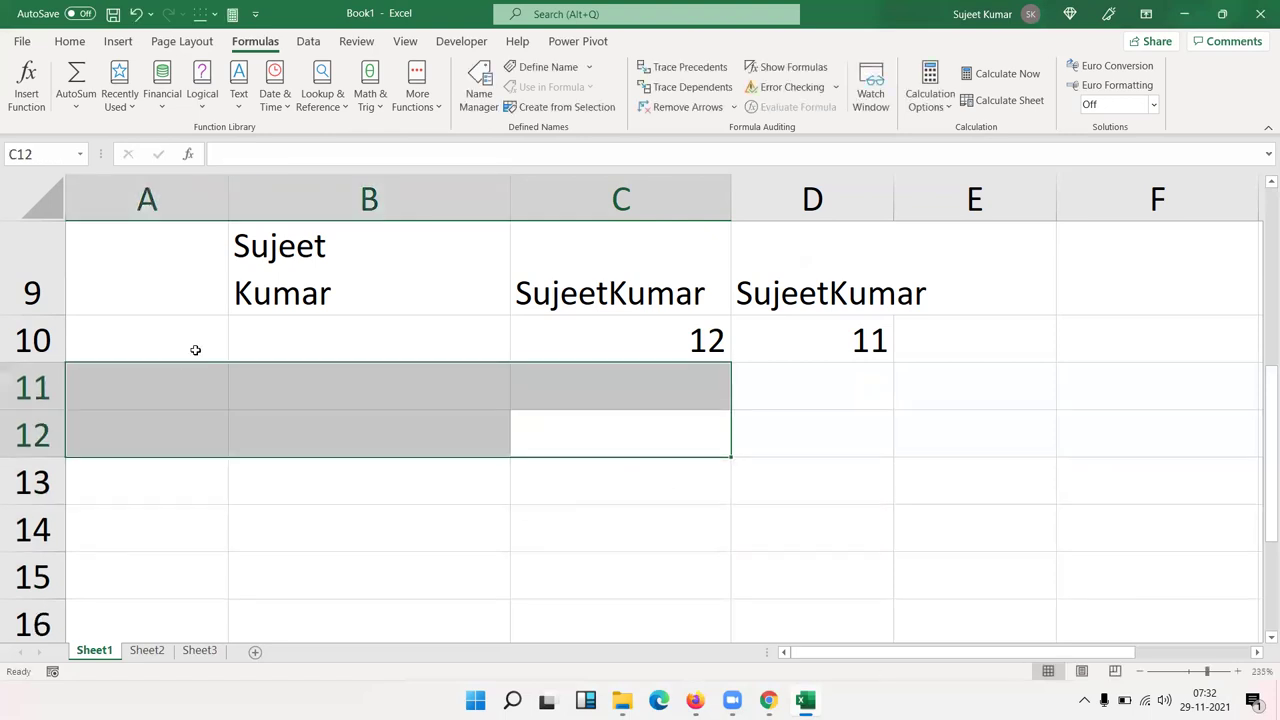
pyautogui.press('Right')
pyautogui.press('Left')
pyautogui.press('Left')
pyautogui.press('Up')
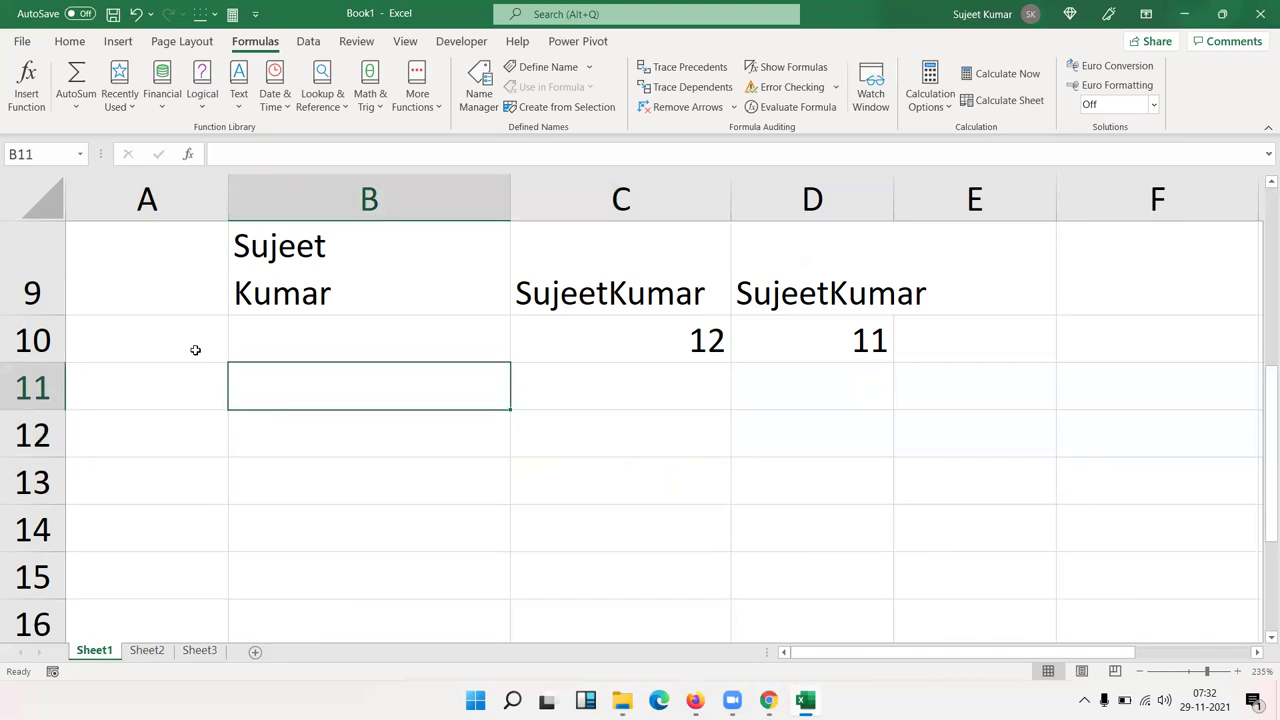
# - Enter =SUBSTITUTE(B9,CHAR(10)," ") in B11 to put B9's name on one line
pyautogui.write('=sub')
pyautogui.press('Tab')
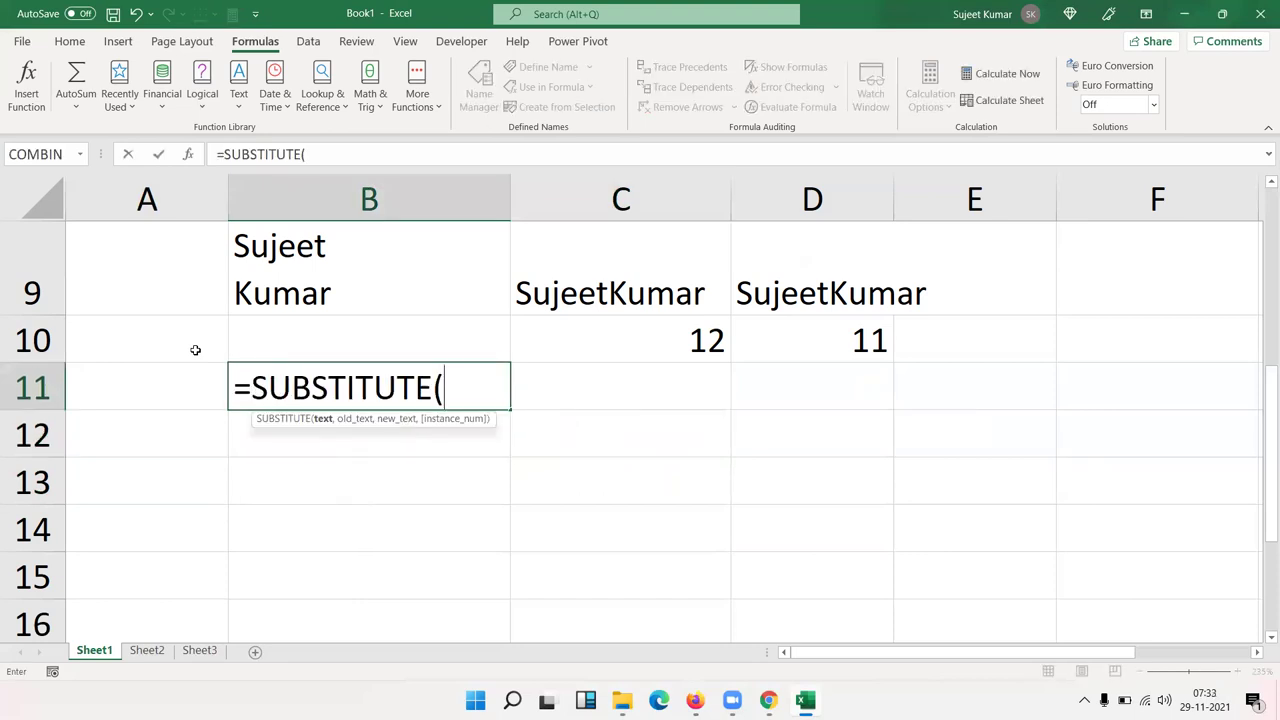
pyautogui.press('Up')
pyautogui.press('Up')
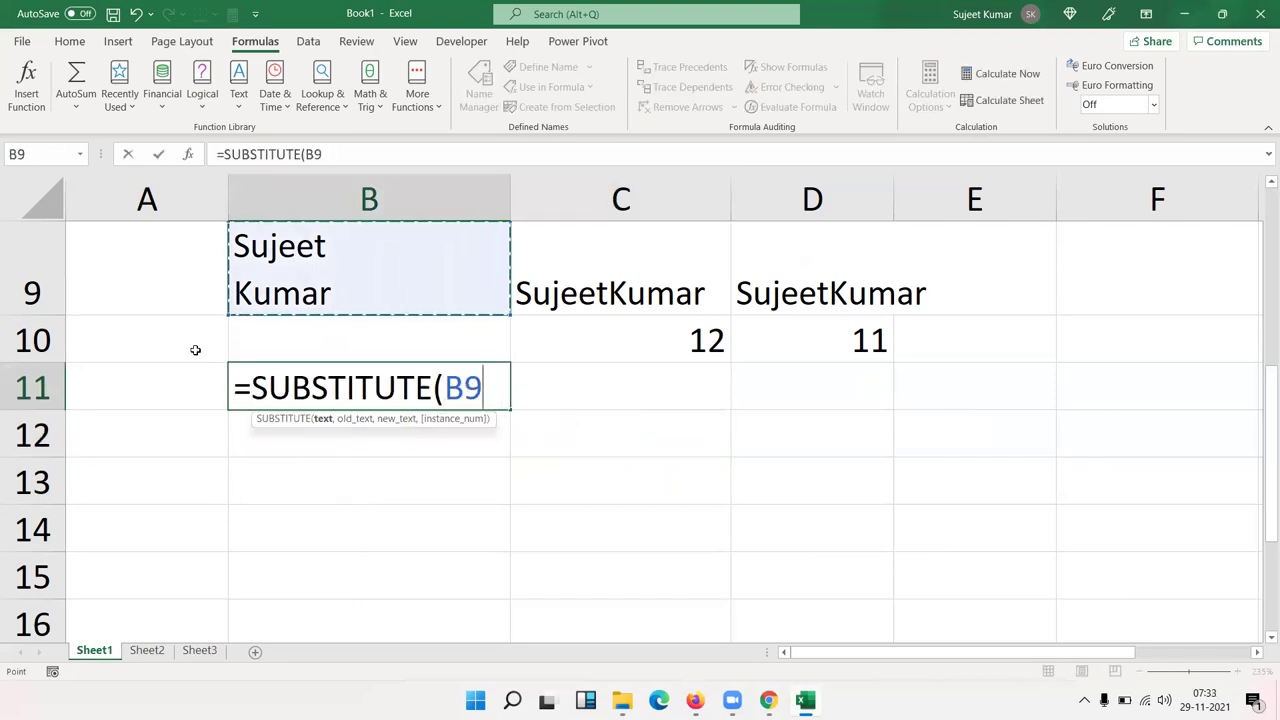
pyautogui.write(',')
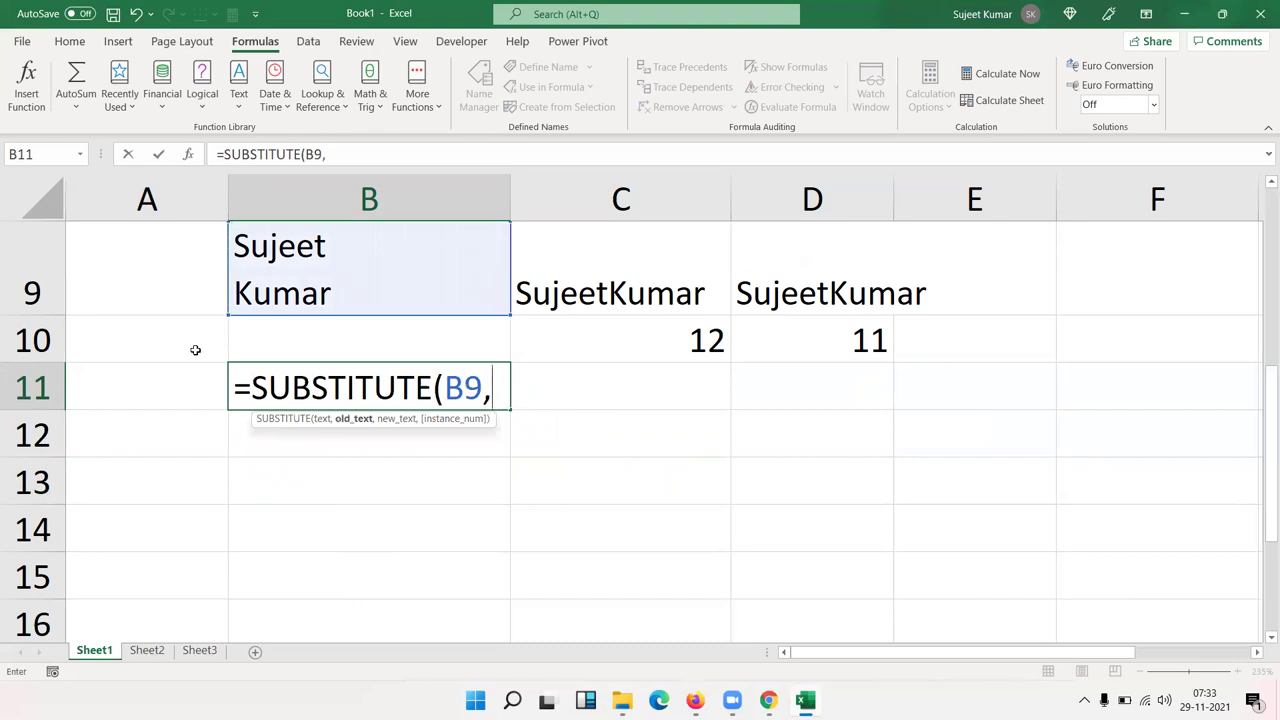
pyautogui.write('ch')
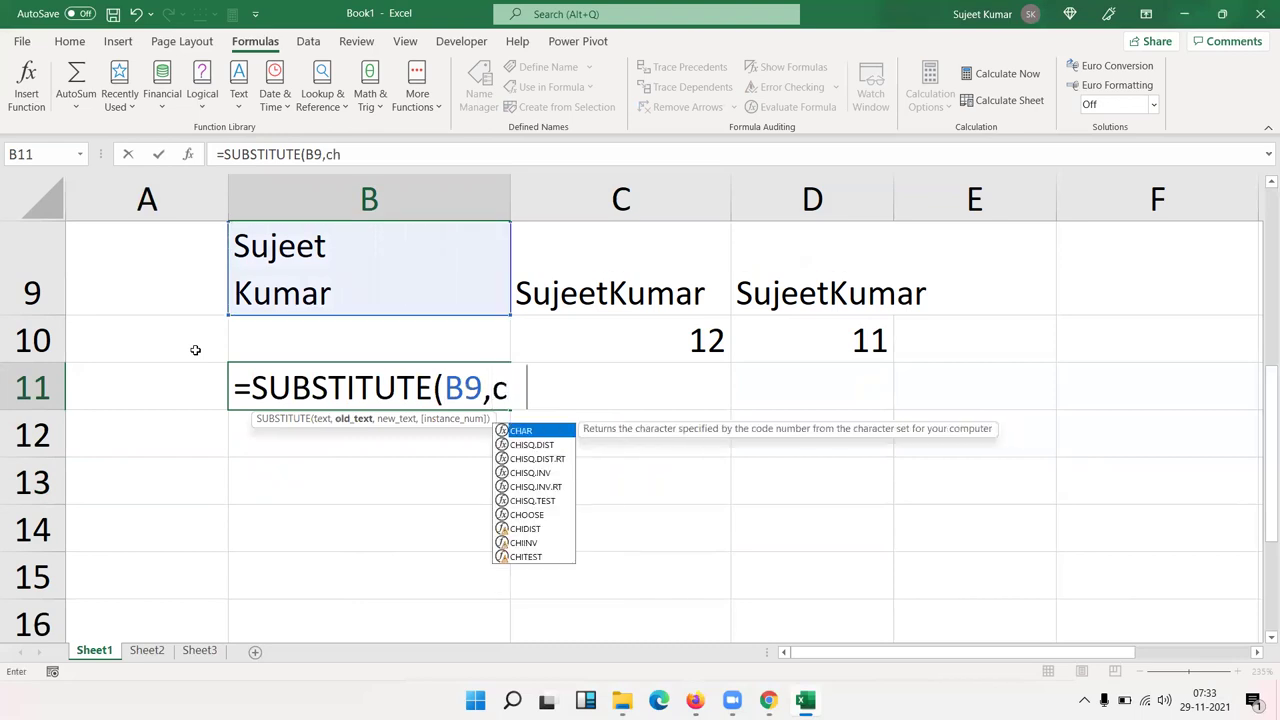
pyautogui.write('`')
pyautogui.press('Return')
pyautogui.press('Return')
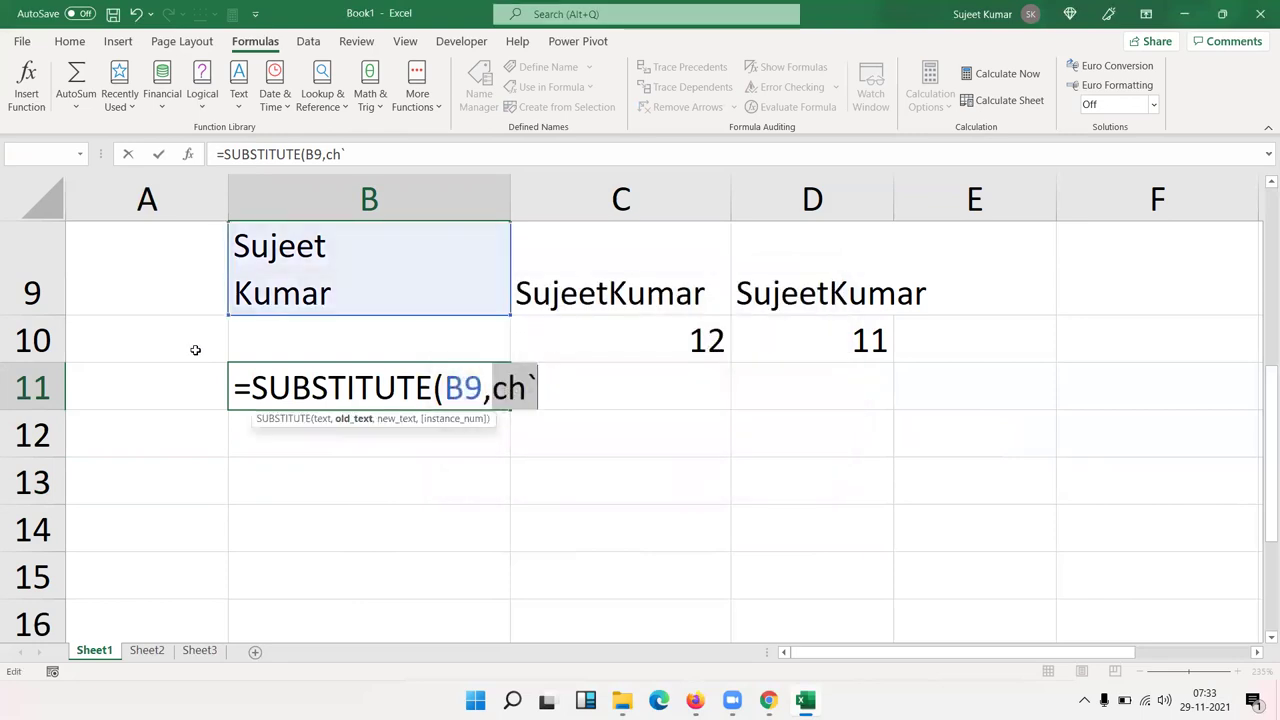
pyautogui.press('BackSpace')
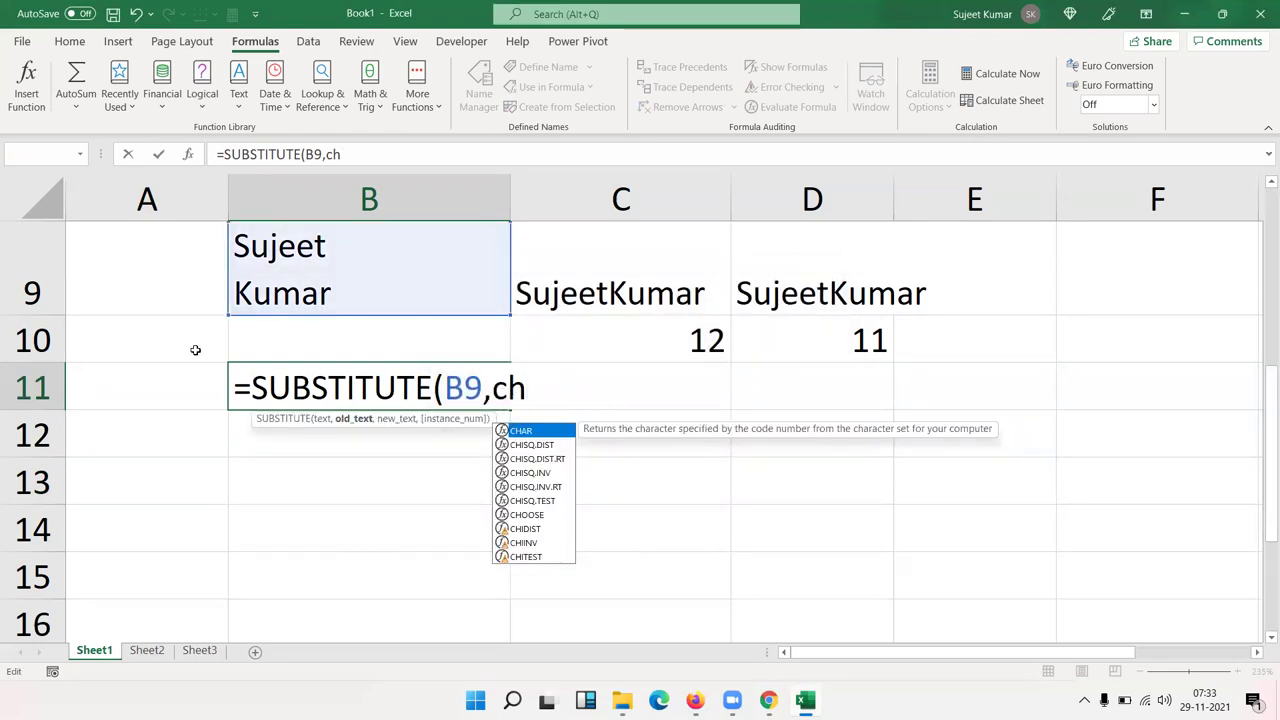
pyautogui.press('Tab')
pyautogui.write('10')
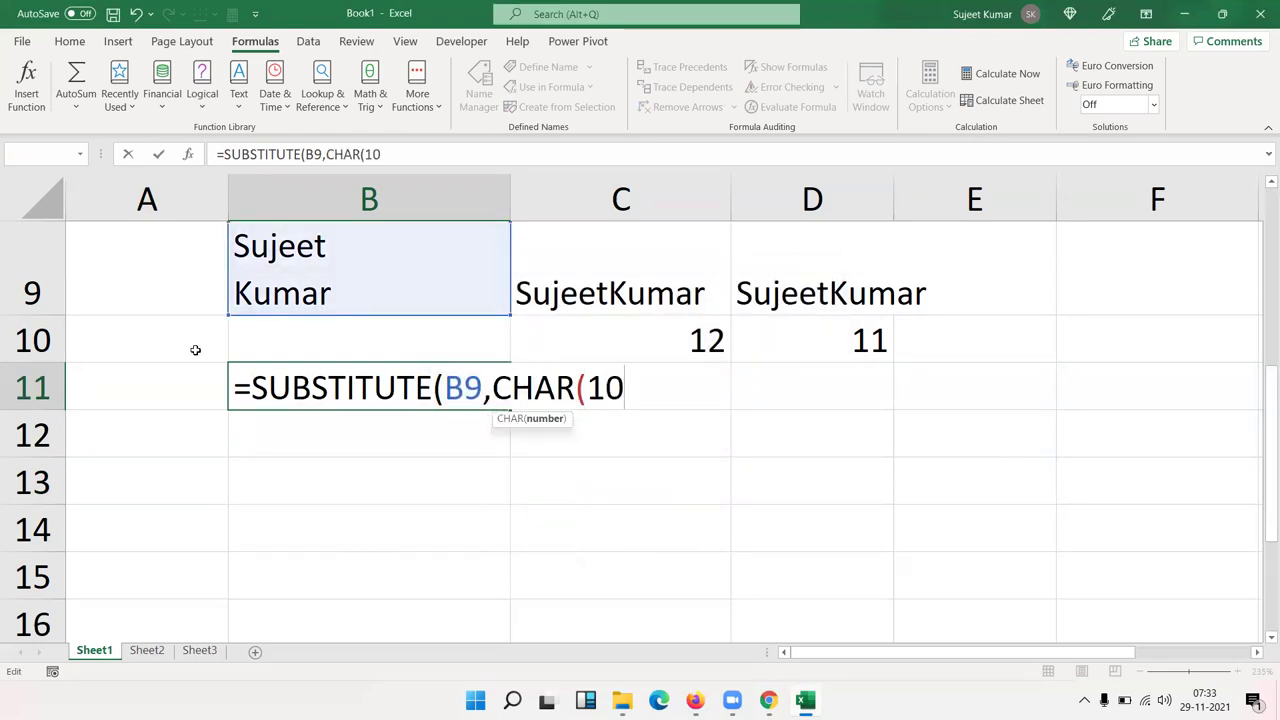
pyautogui.write(')," ")')
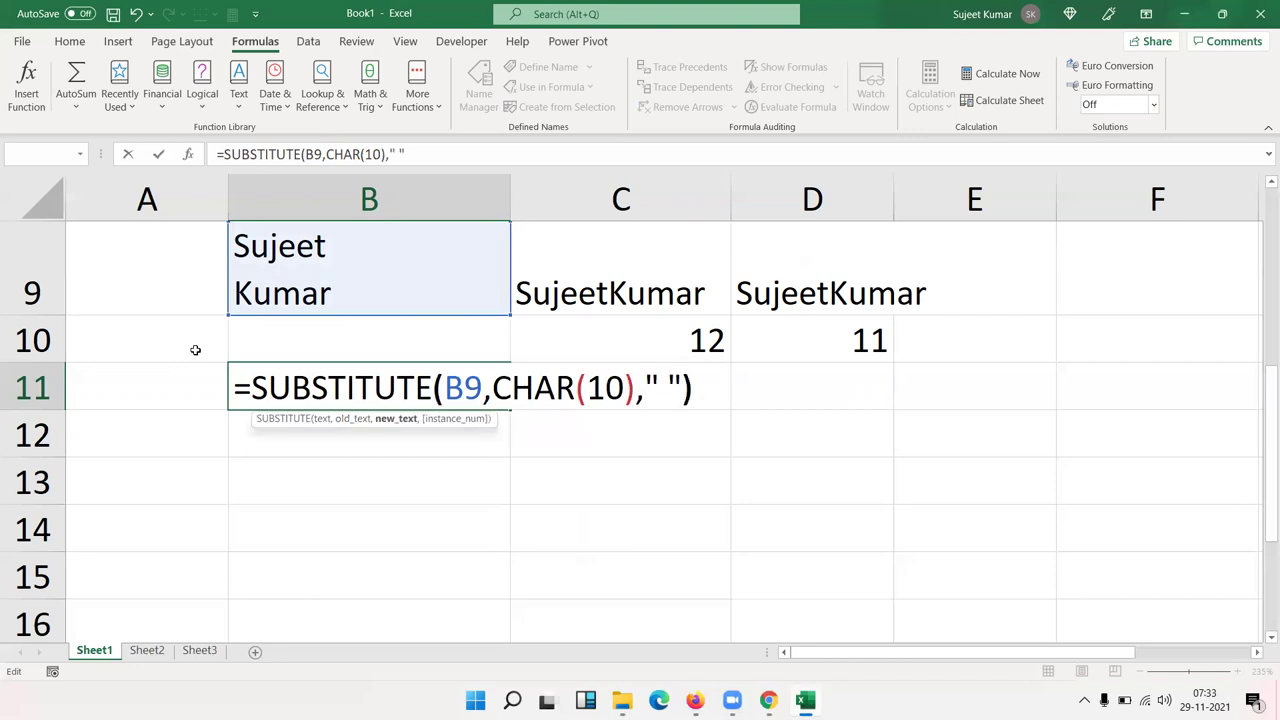
pyautogui.press('Return')
pyautogui.press('Up')
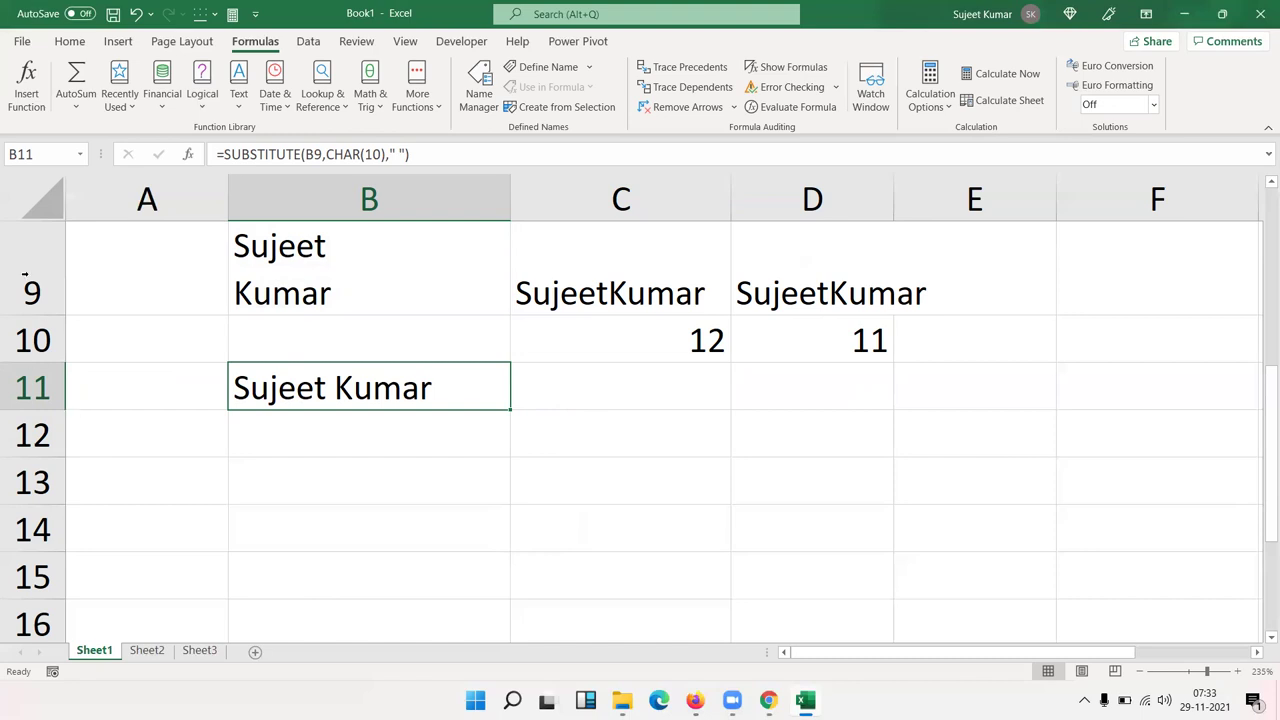
pyautogui.scroll(3, 804, 461)
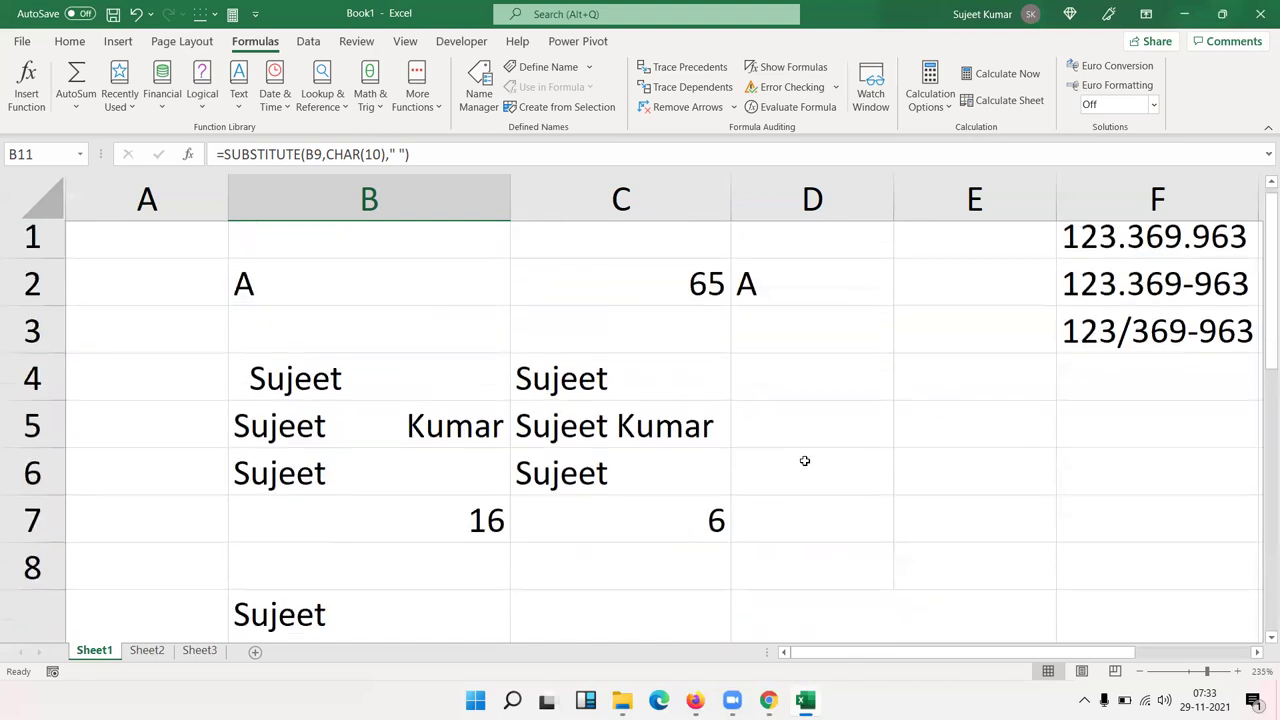
pyautogui.doubleClick(651, 297)
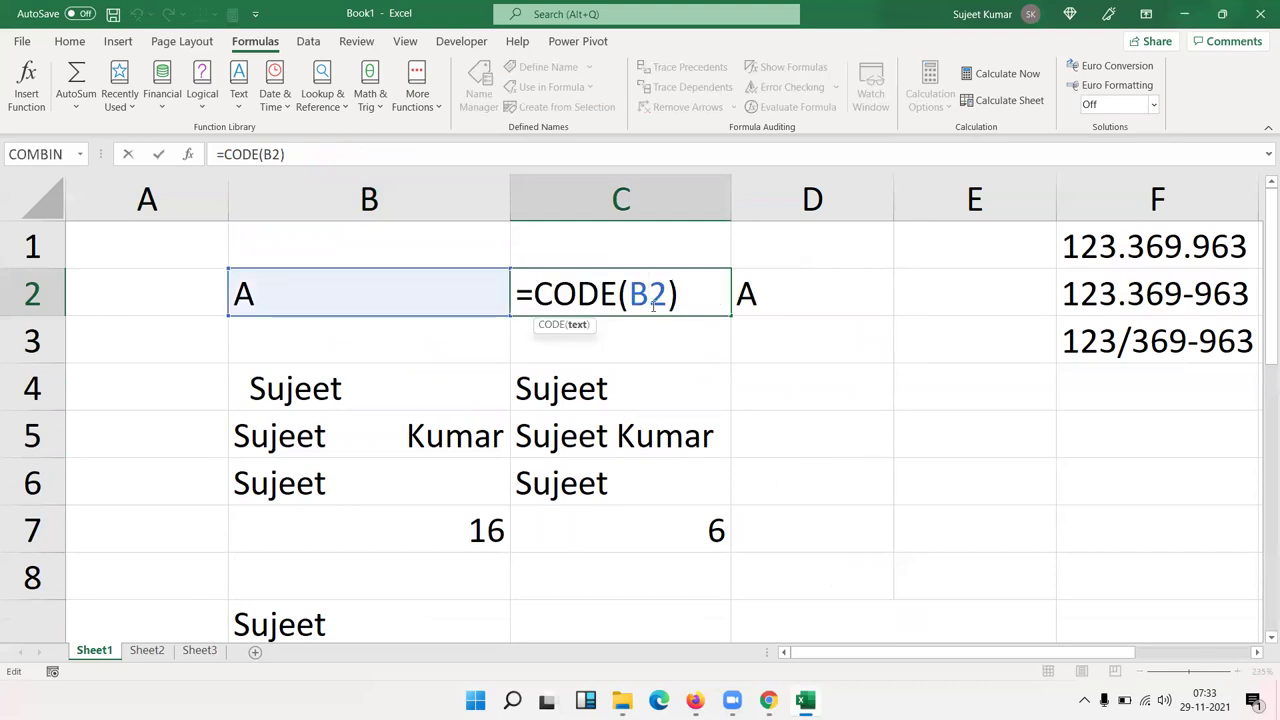
pyautogui.press('Return')
pyautogui.doubleClick(740, 292)
pyautogui.press('Return')
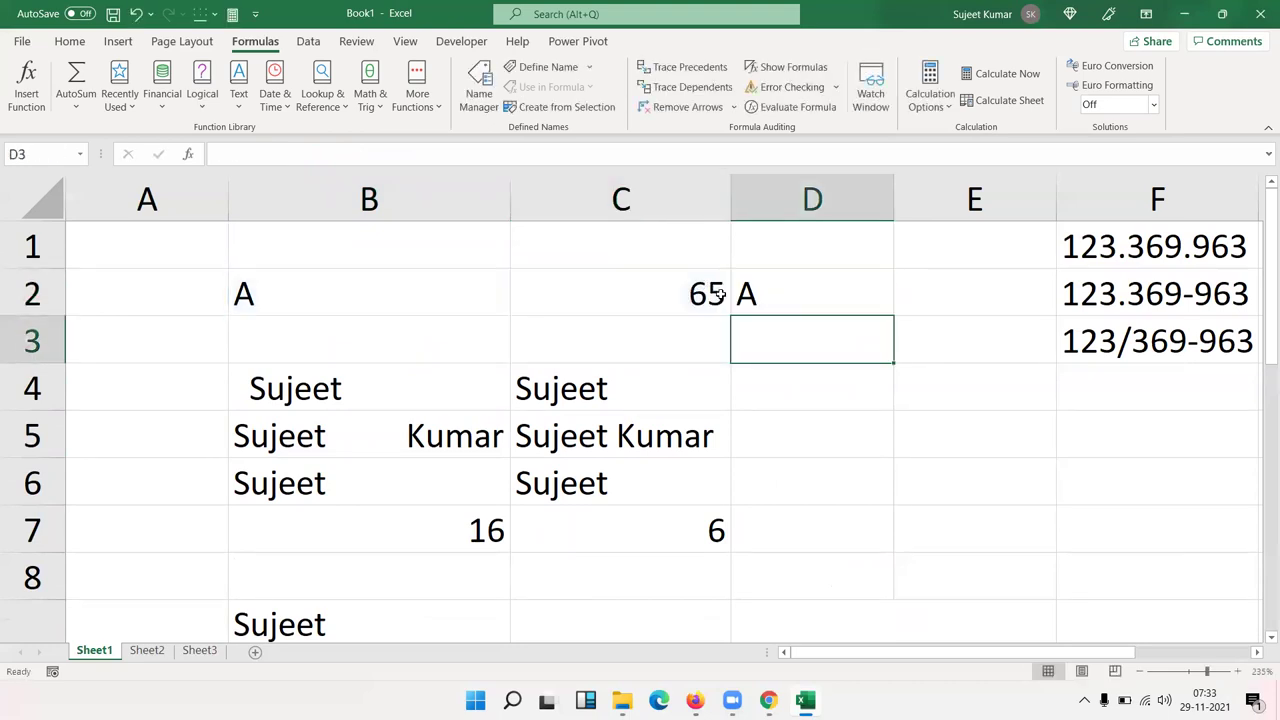
pyautogui.doubleClick(719, 294)
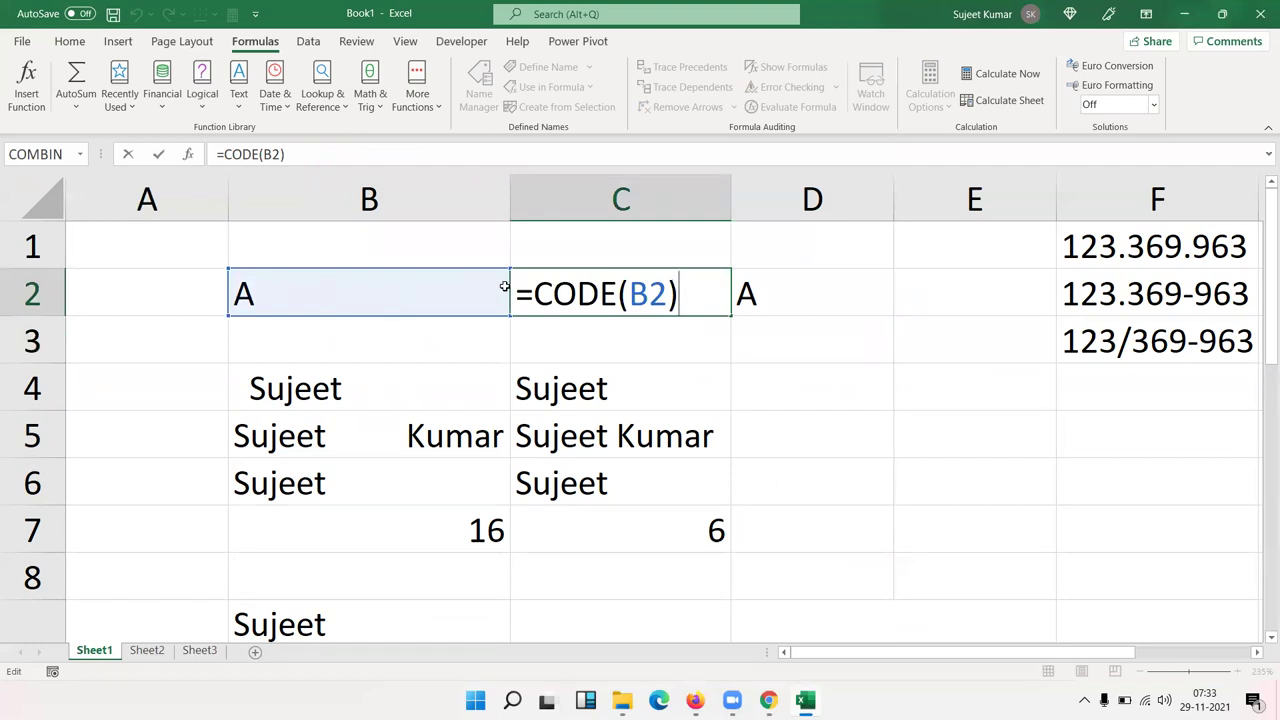
pyautogui.press('Return')
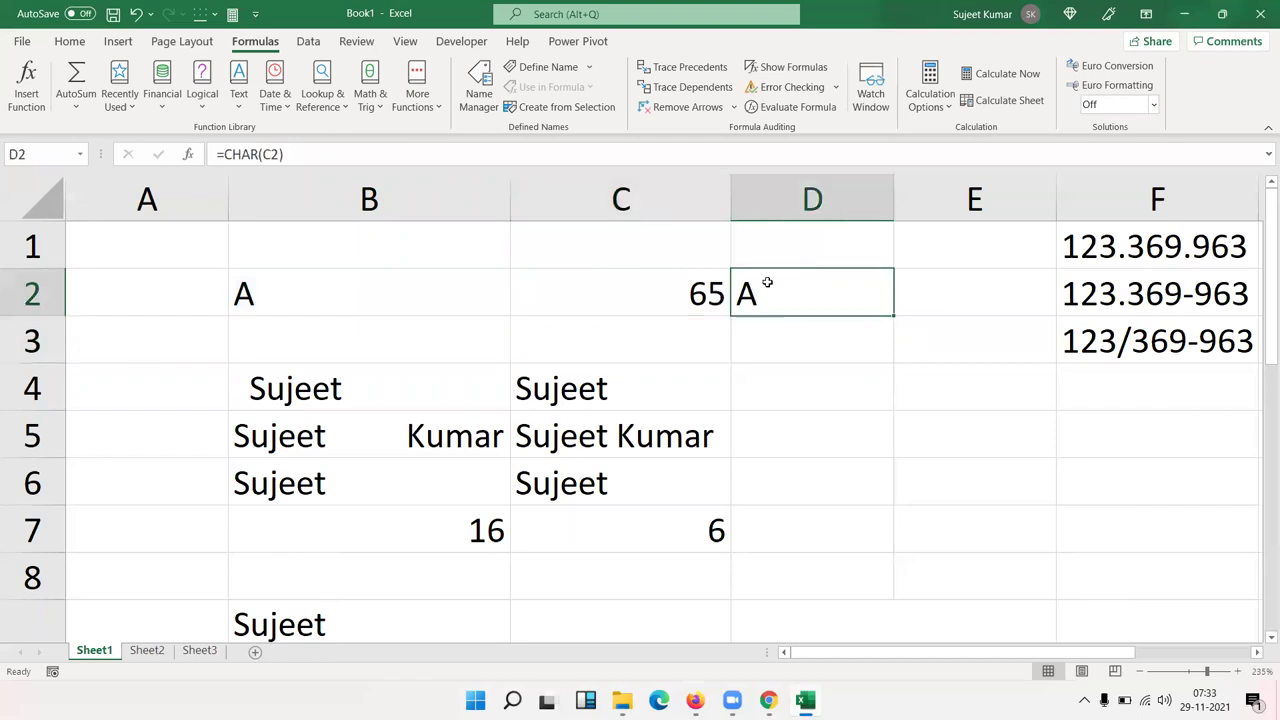
pyautogui.doubleClick(767, 283)
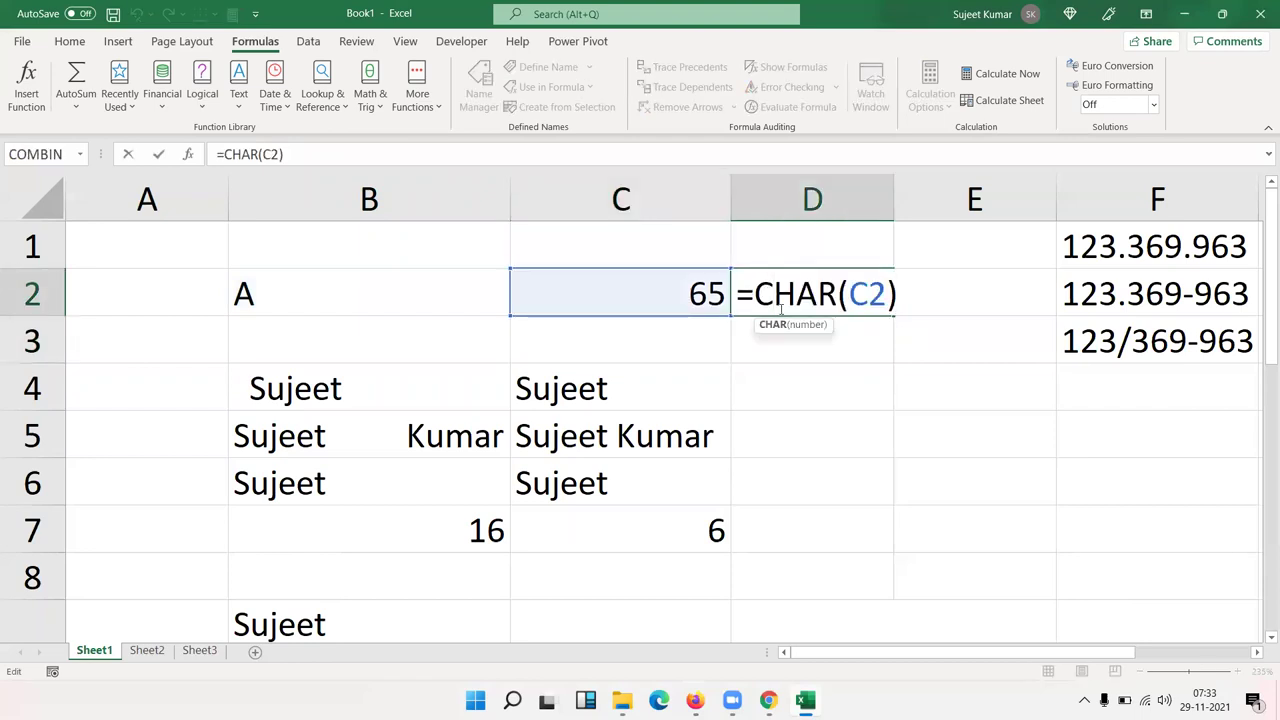
pyautogui.hotkey('ctrl', 'Return')
pyautogui.press('Return')
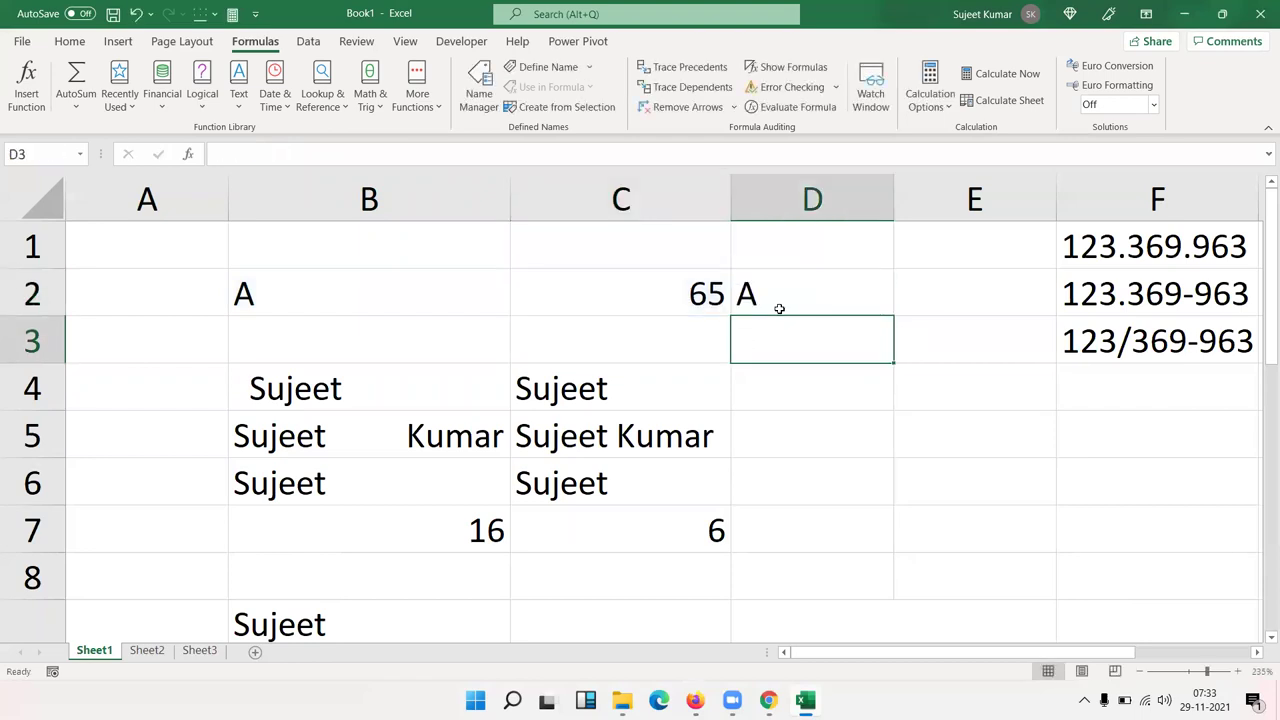
pyautogui.moveTo(868, 652); pyautogui.dragTo(980, 648)
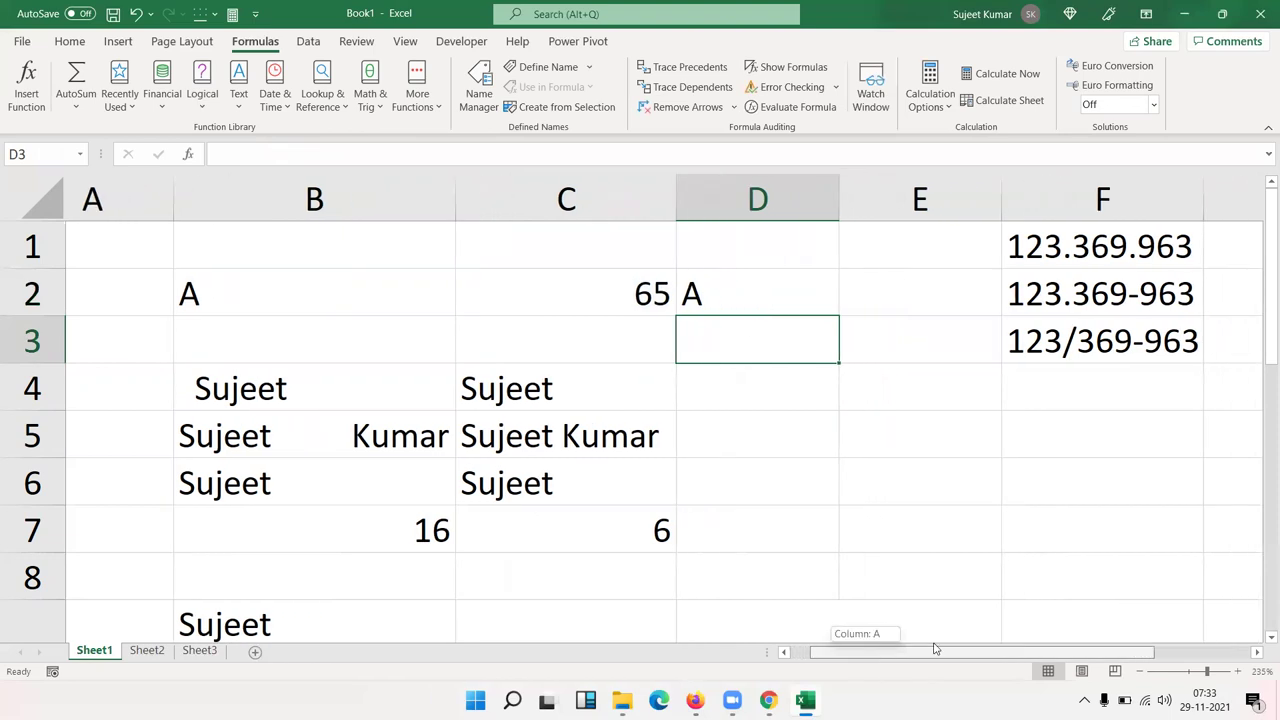
pyautogui.doubleClick(738, 298)
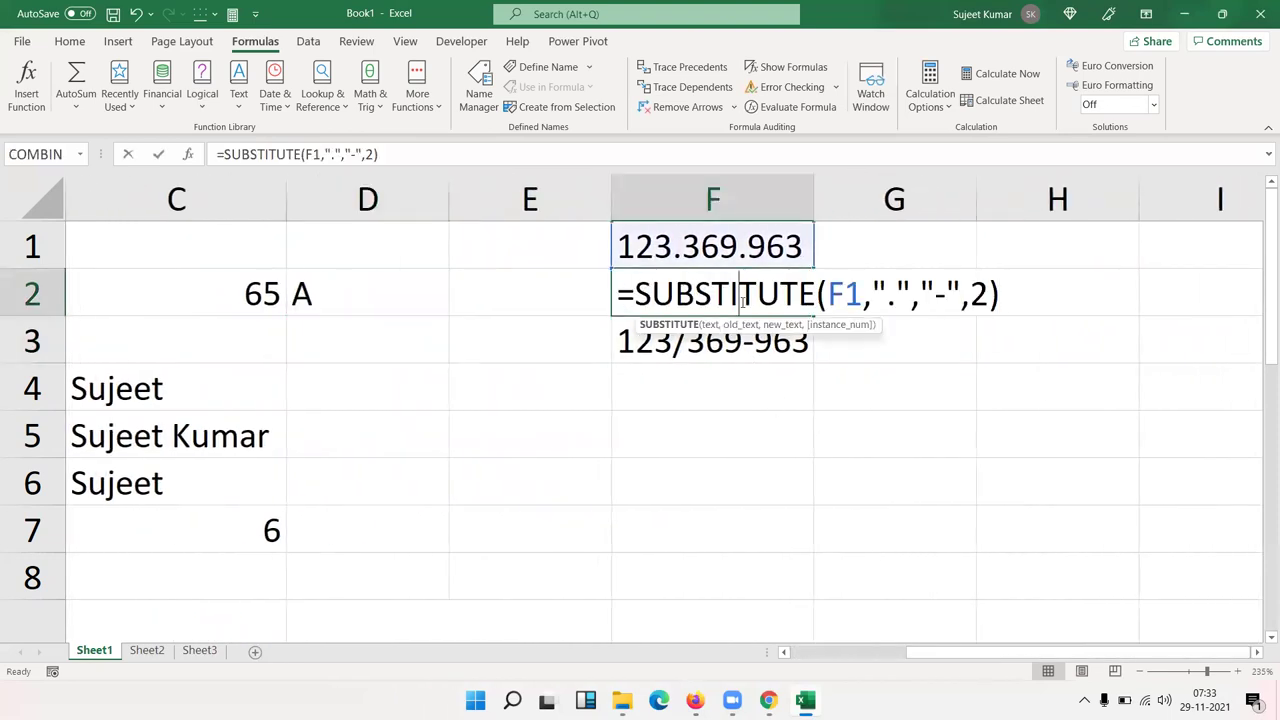
pyautogui.moveTo(902, 287)
pyautogui.mouseDown()
pyautogui.moveTo(872, 287)
pyautogui.moveTo(946, 287)
pyautogui.mouseUp()
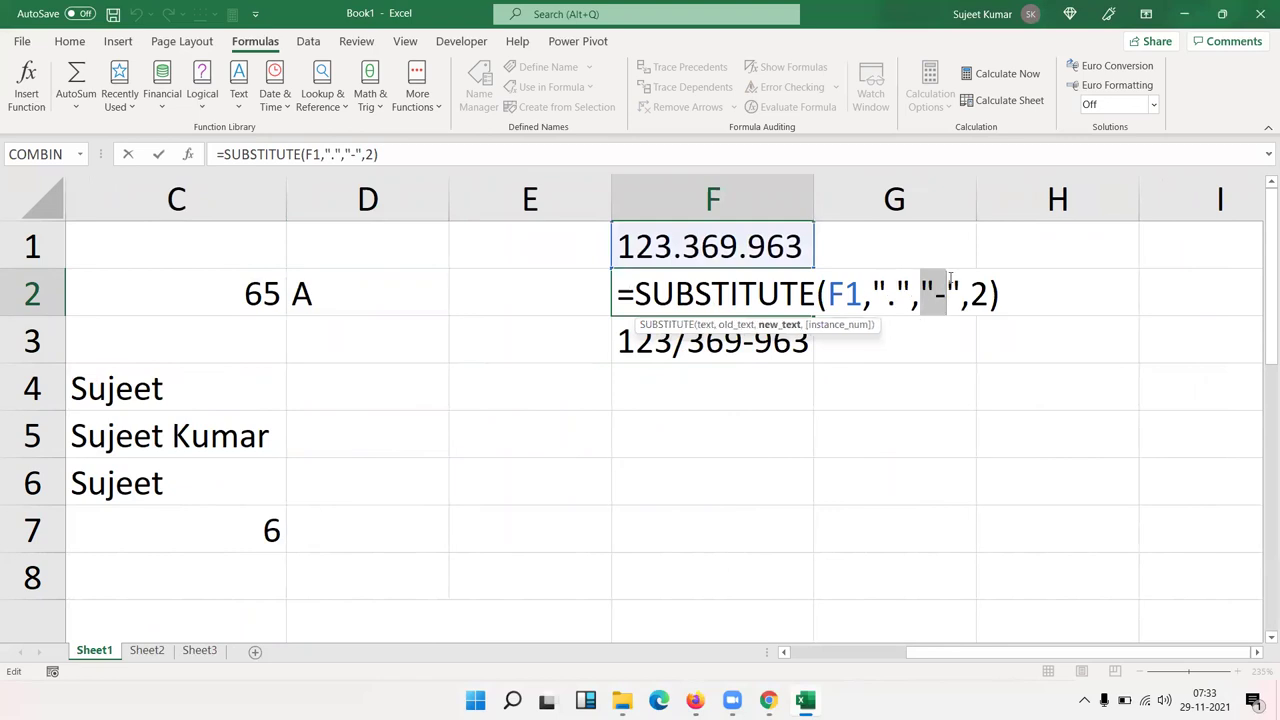
pyautogui.press('Escape')
pyautogui.moveTo(935, 655); pyautogui.dragTo(812, 655)
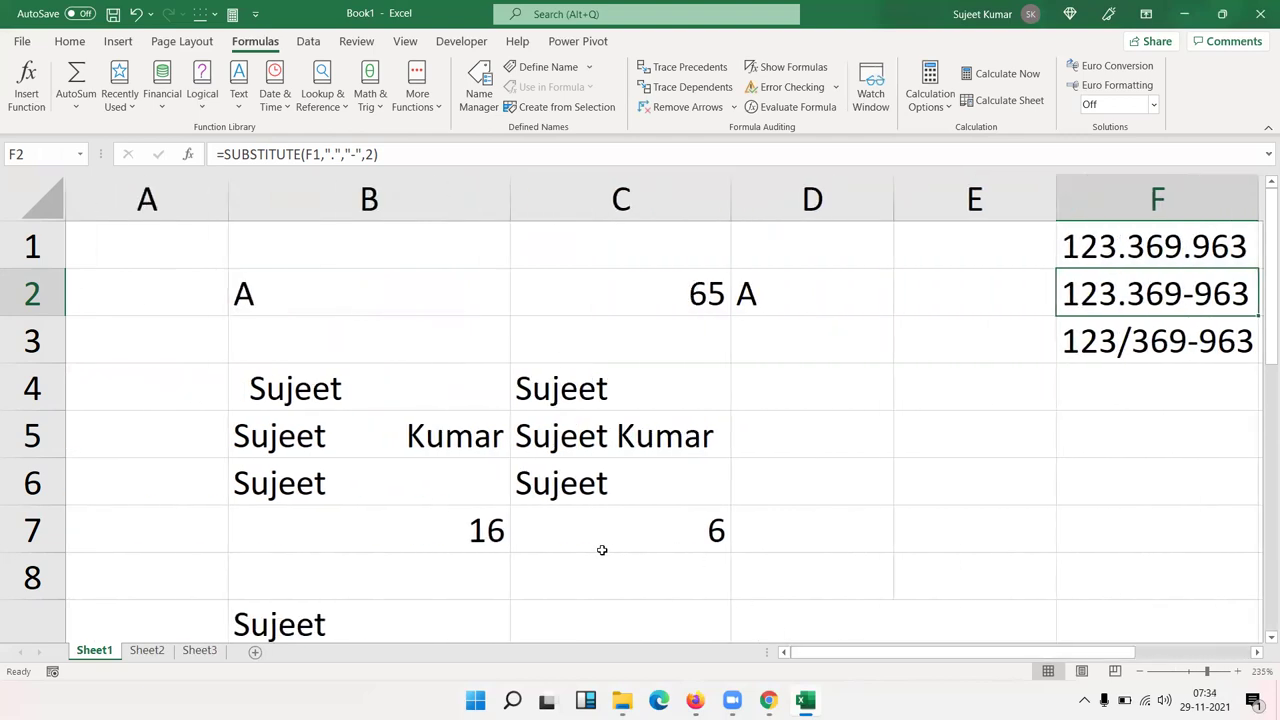
pyautogui.click(1263, 638)
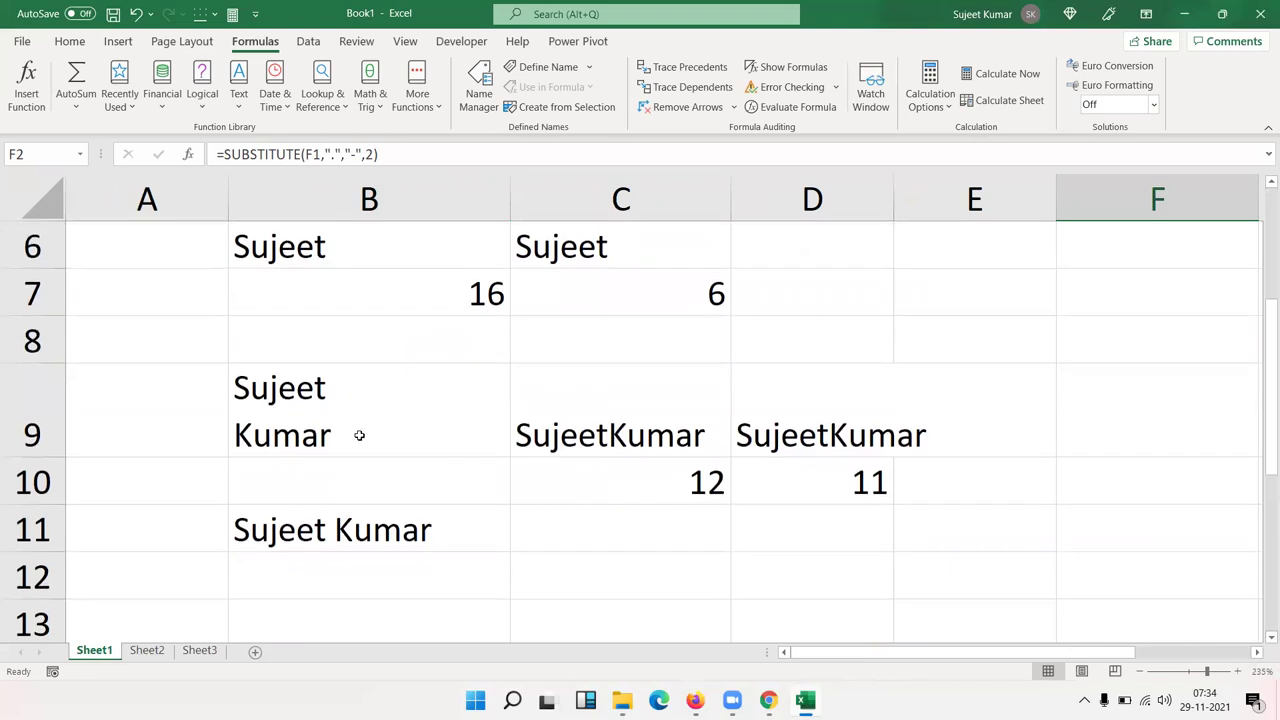
pyautogui.click(346, 417)
pyautogui.doubleClick(346, 417)
pyautogui.click(237, 483)
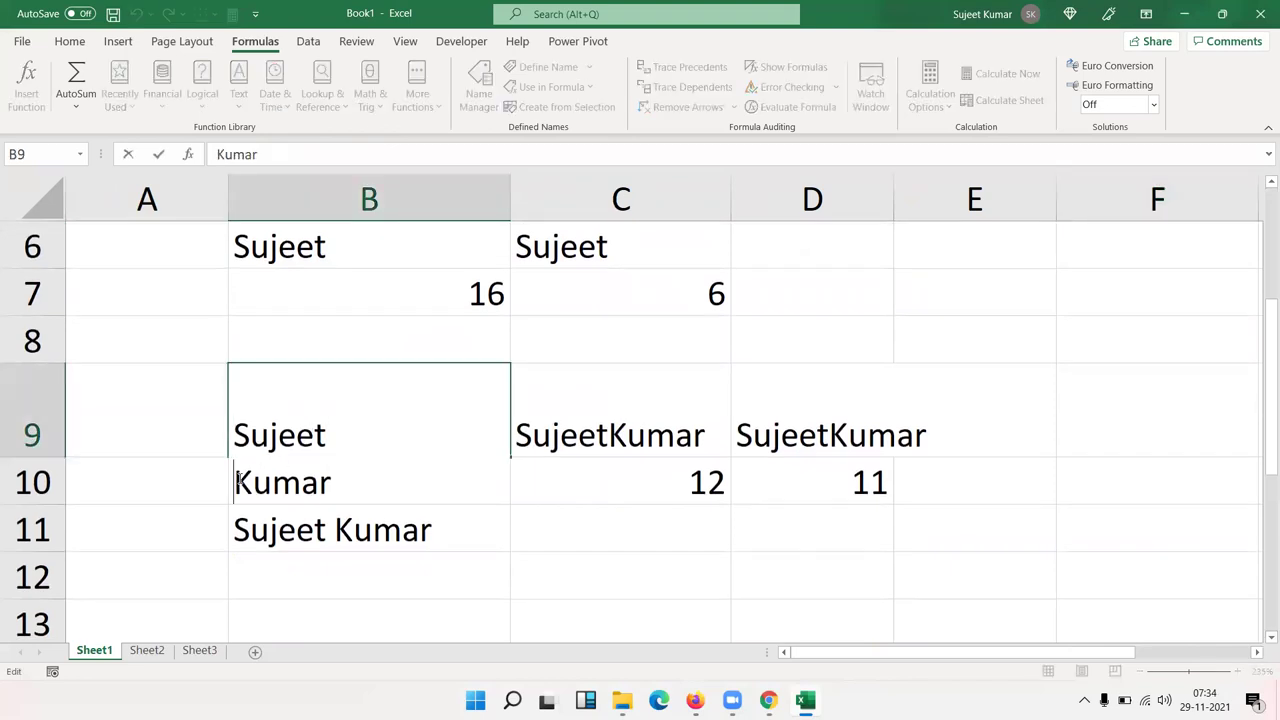
pyautogui.click(340, 441)
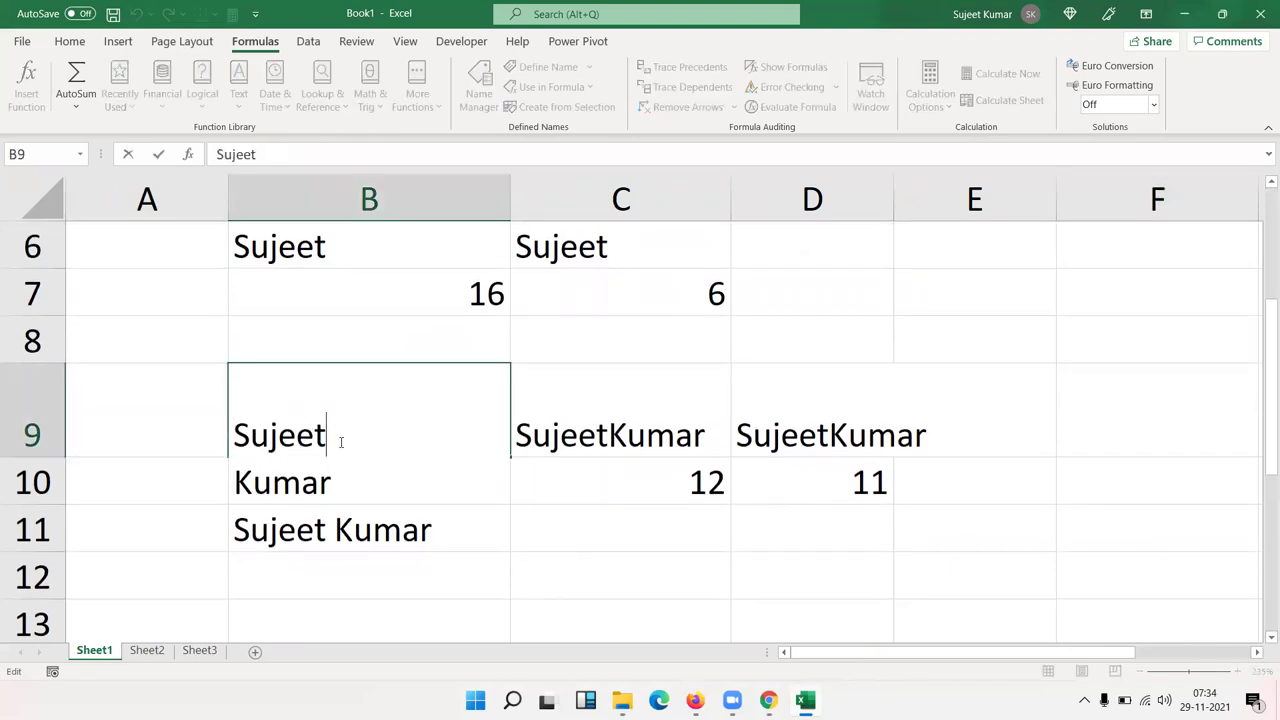
pyautogui.click(235, 484)
pyautogui.hotkey('ctrl', 'Return')
pyautogui.click(383, 537)
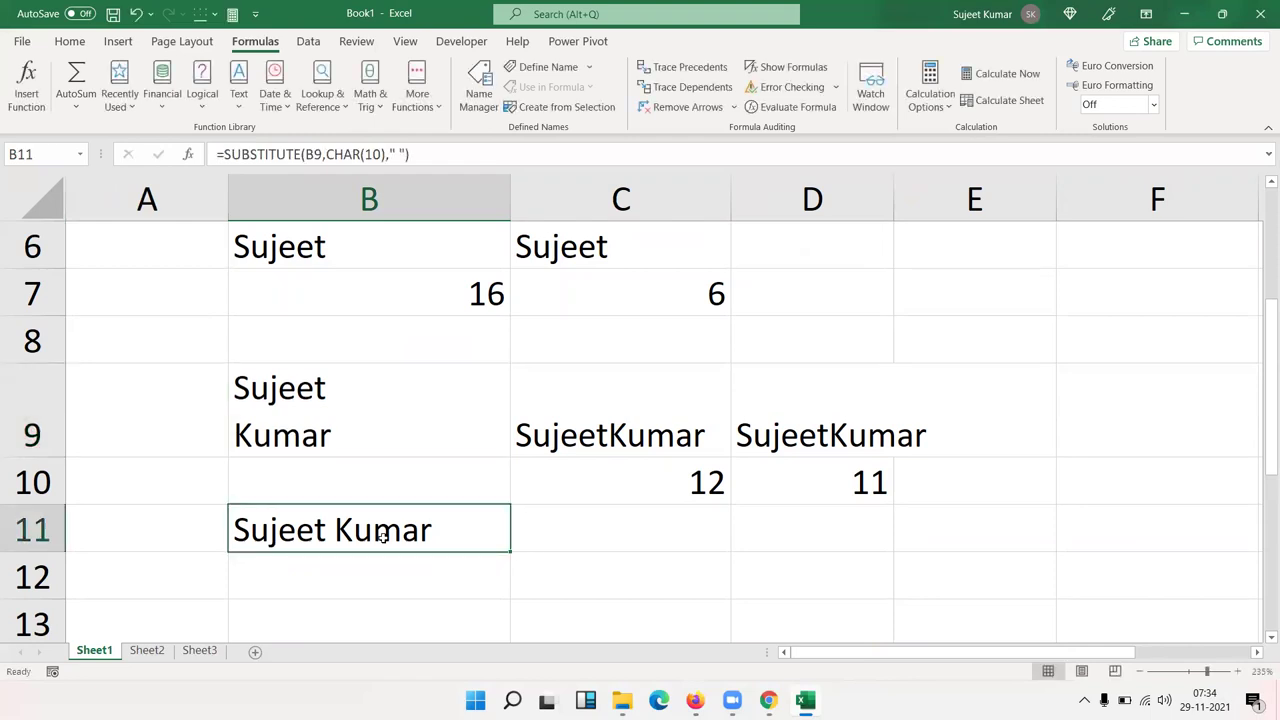
pyautogui.doubleClick(383, 537)
pyautogui.moveTo(495, 530); pyautogui.dragTo(636, 530)
pyautogui.press('Escape')
pyautogui.doubleClick(137, 426)
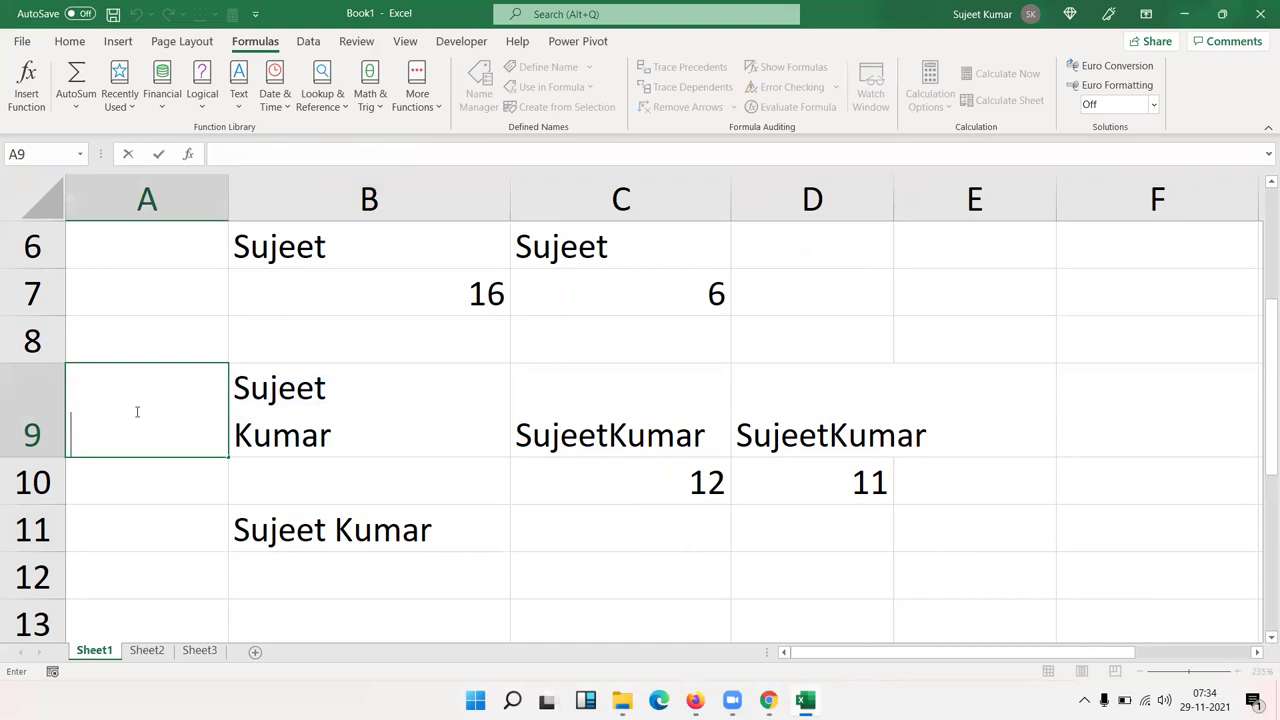
pyautogui.click(103, 484)
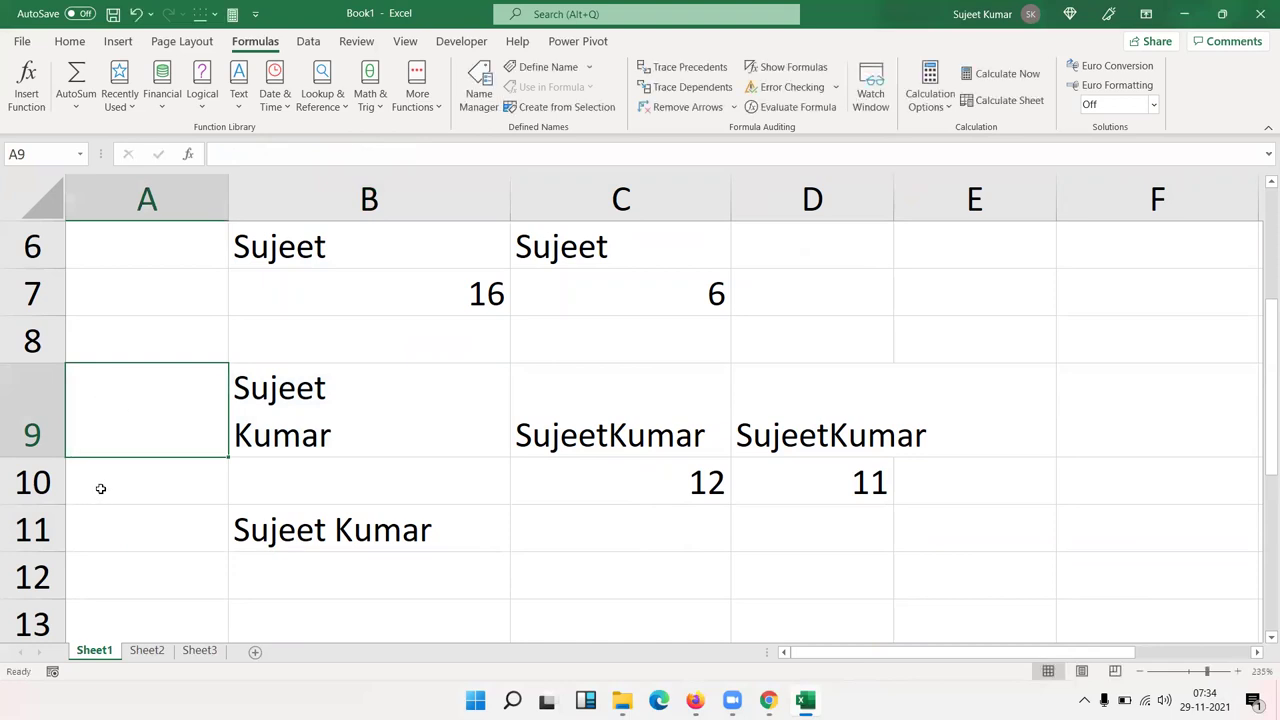
pyautogui.write('=ch')
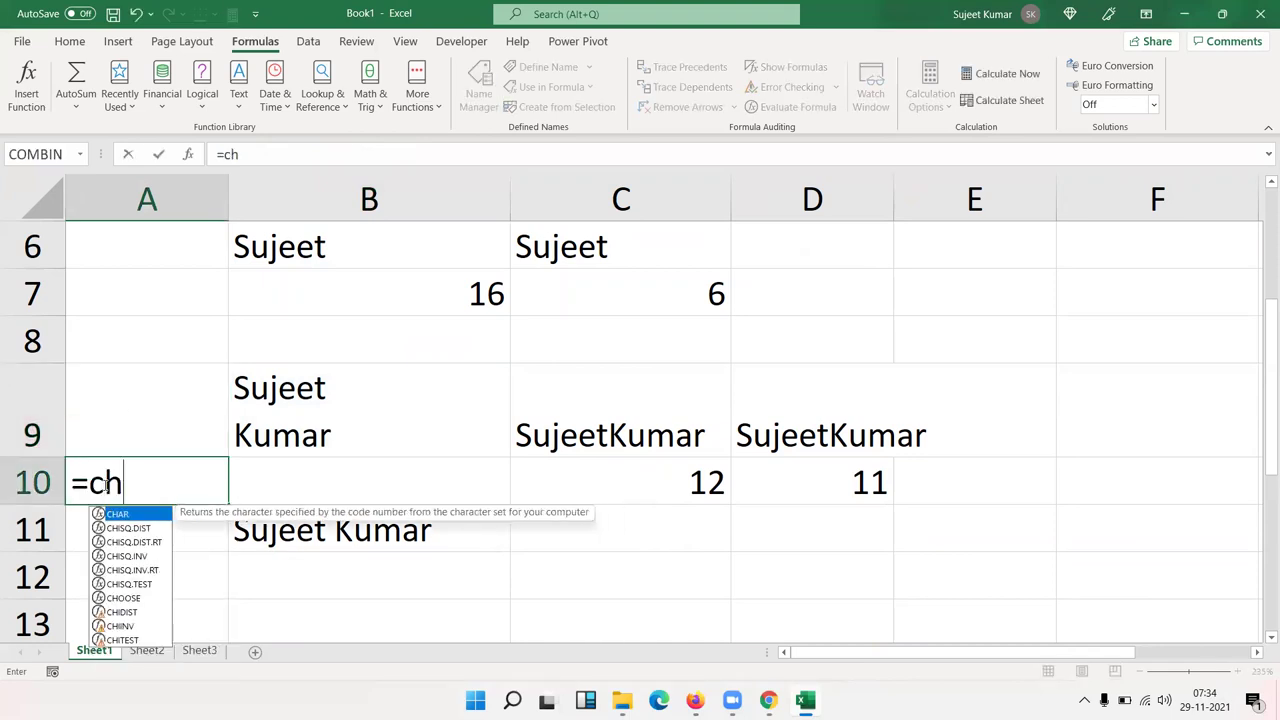
pyautogui.press('Tab')
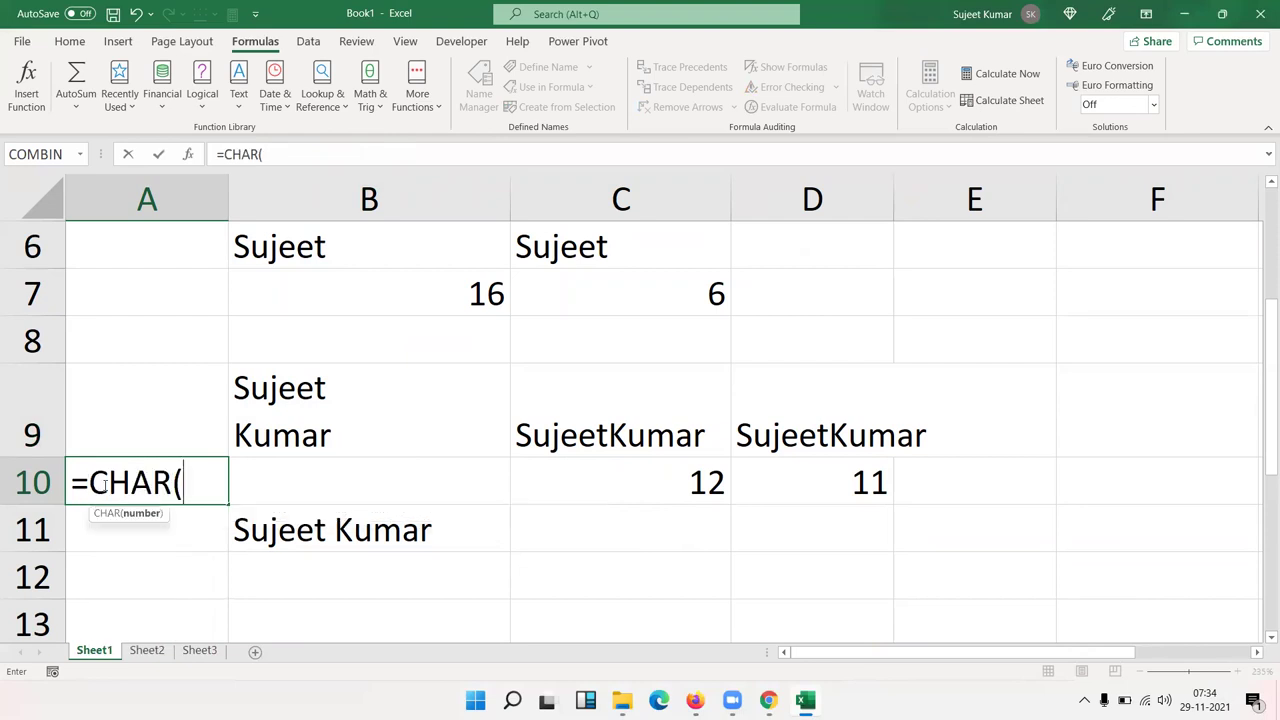
pyautogui.press('Up')
pyautogui.press('Return')
pyautogui.click(104, 485)
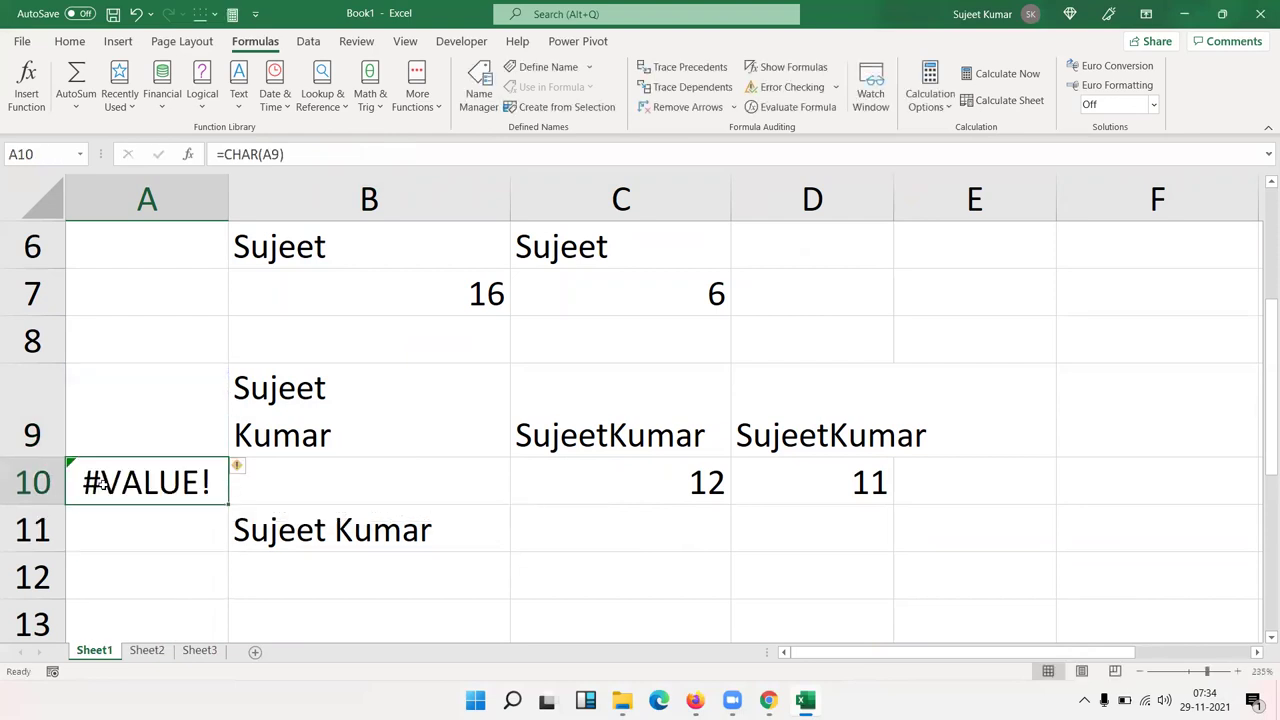
pyautogui.press('Delete')
pyautogui.press('BackSpace')
pyautogui.write('=co')
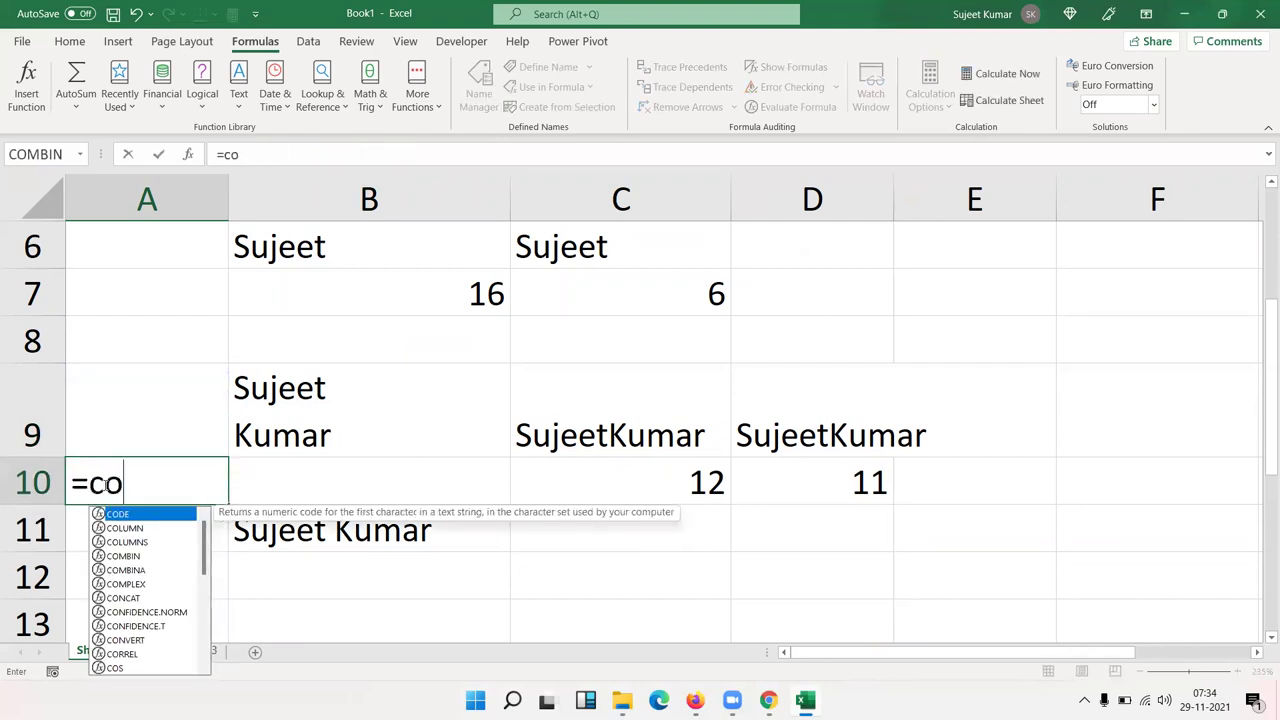
pyautogui.press('Tab')
pyautogui.press('Up')
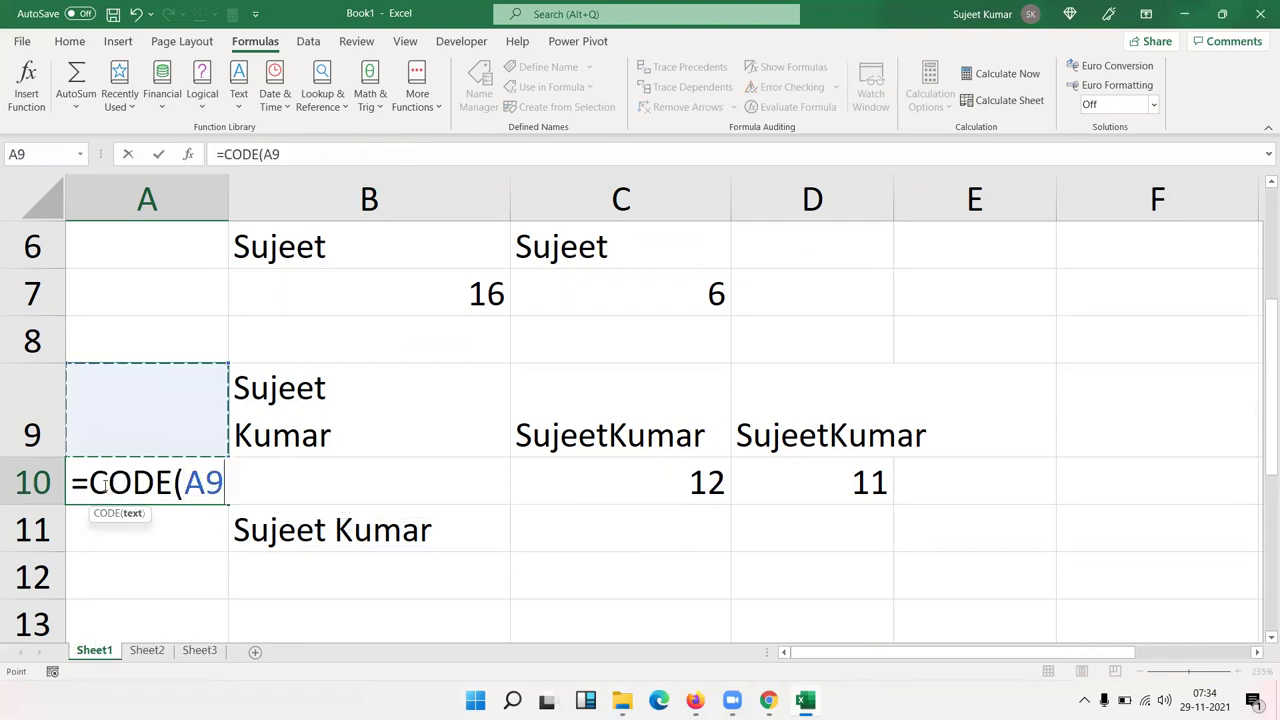
pyautogui.press('Return')
pyautogui.click(101, 483)
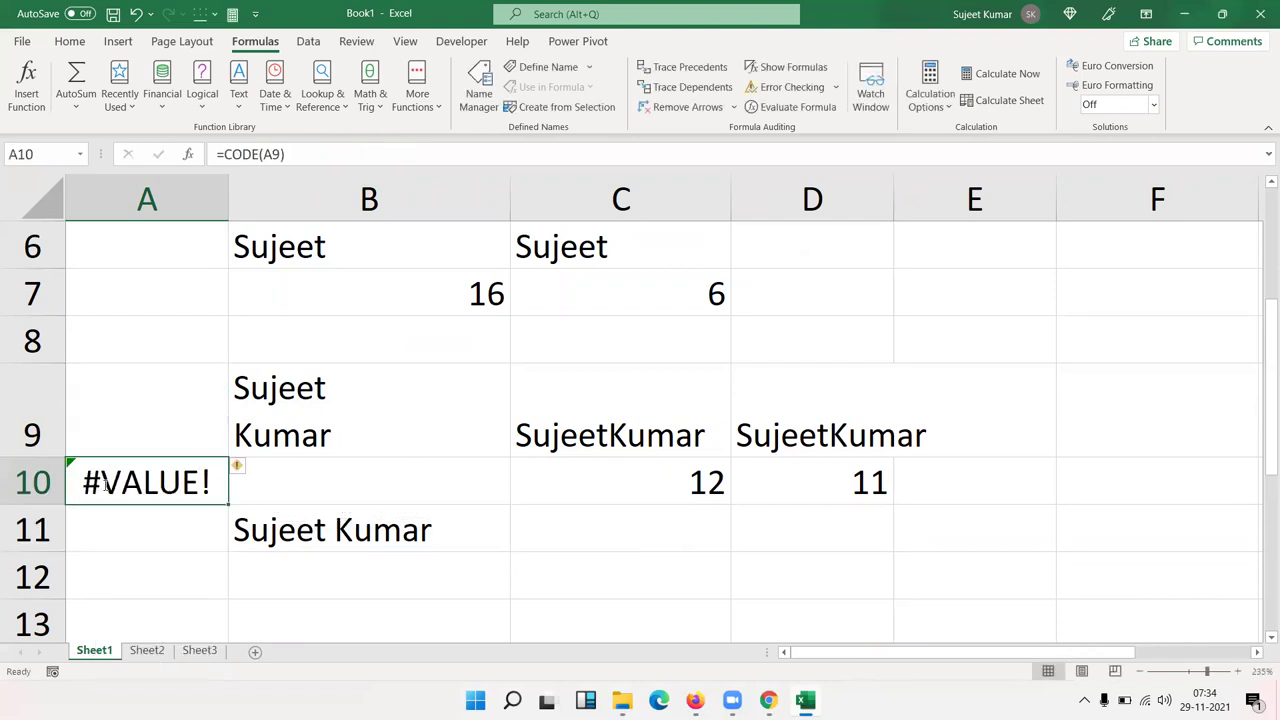
pyautogui.write('=code')
pyautogui.press('Tab')
pyautogui.press('Up')
pyautogui.press('Return')
pyautogui.click(102, 483)
pyautogui.press('Up')
pyautogui.press('F2')
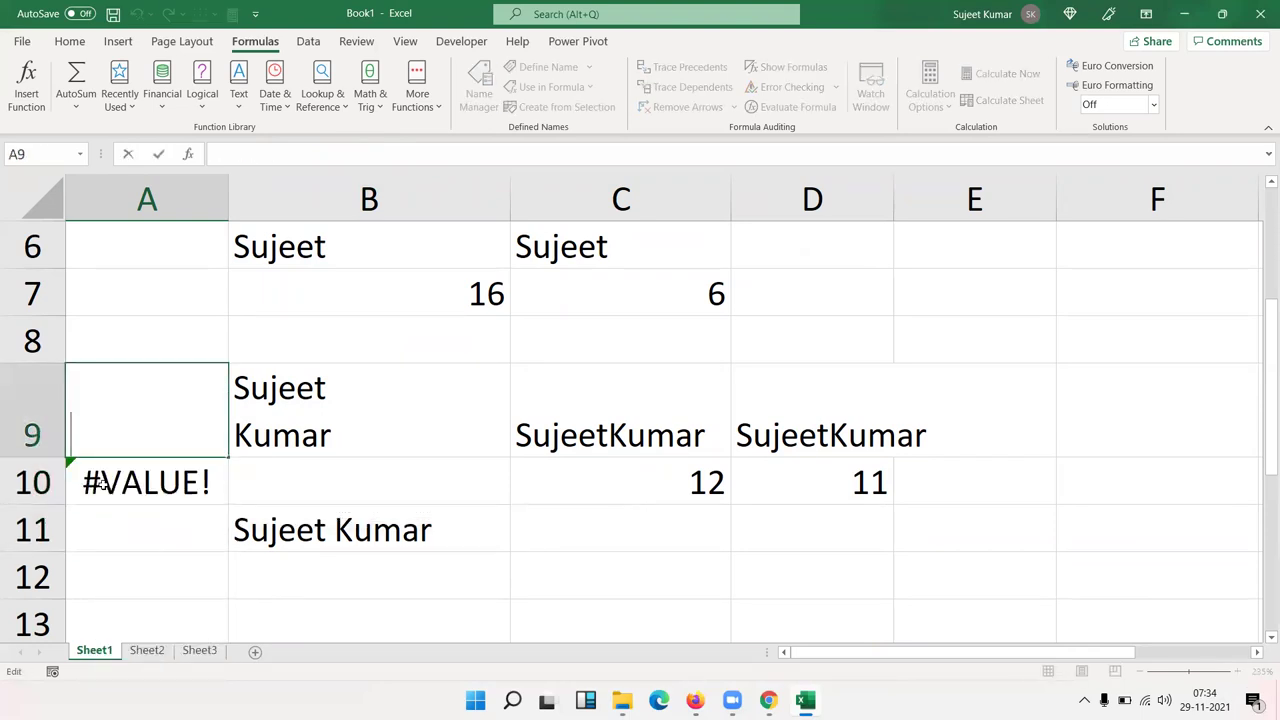
pyautogui.hotkey('alt', 'Return')
pyautogui.press('Escape')
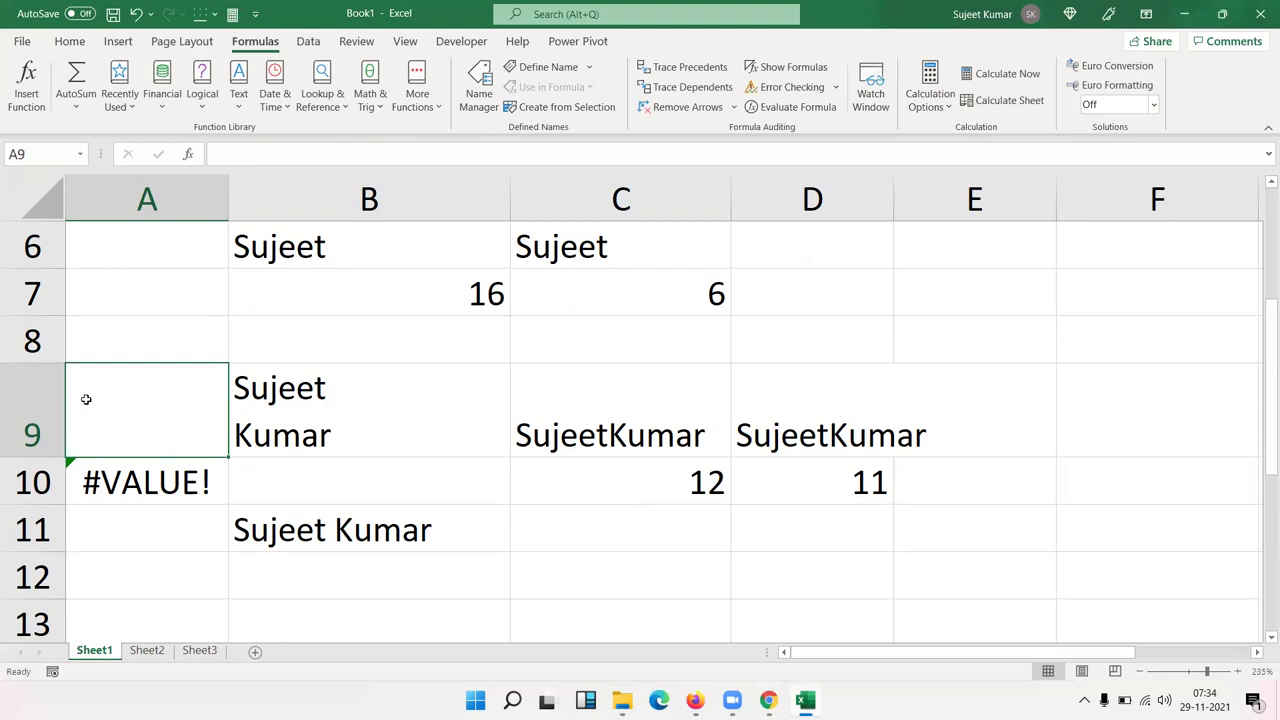
pyautogui.hotkey('alt', 'Return')
pyautogui.press('Return')
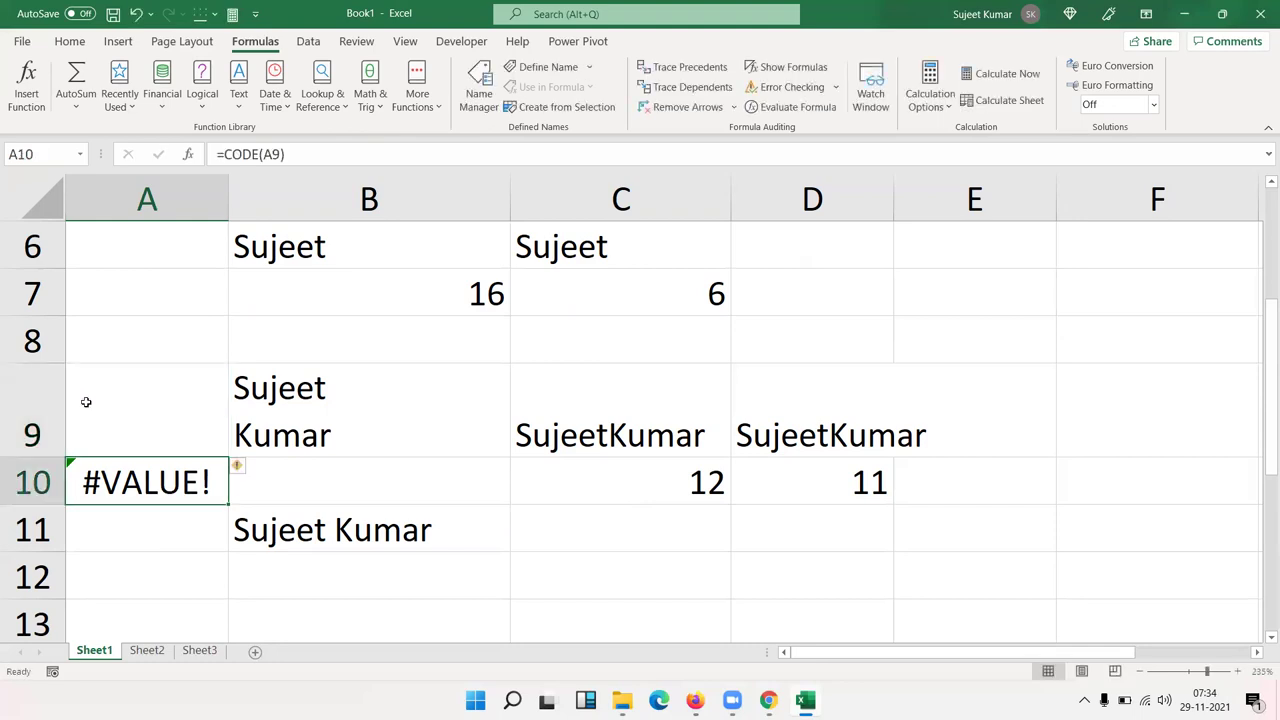
pyautogui.press('Delete')
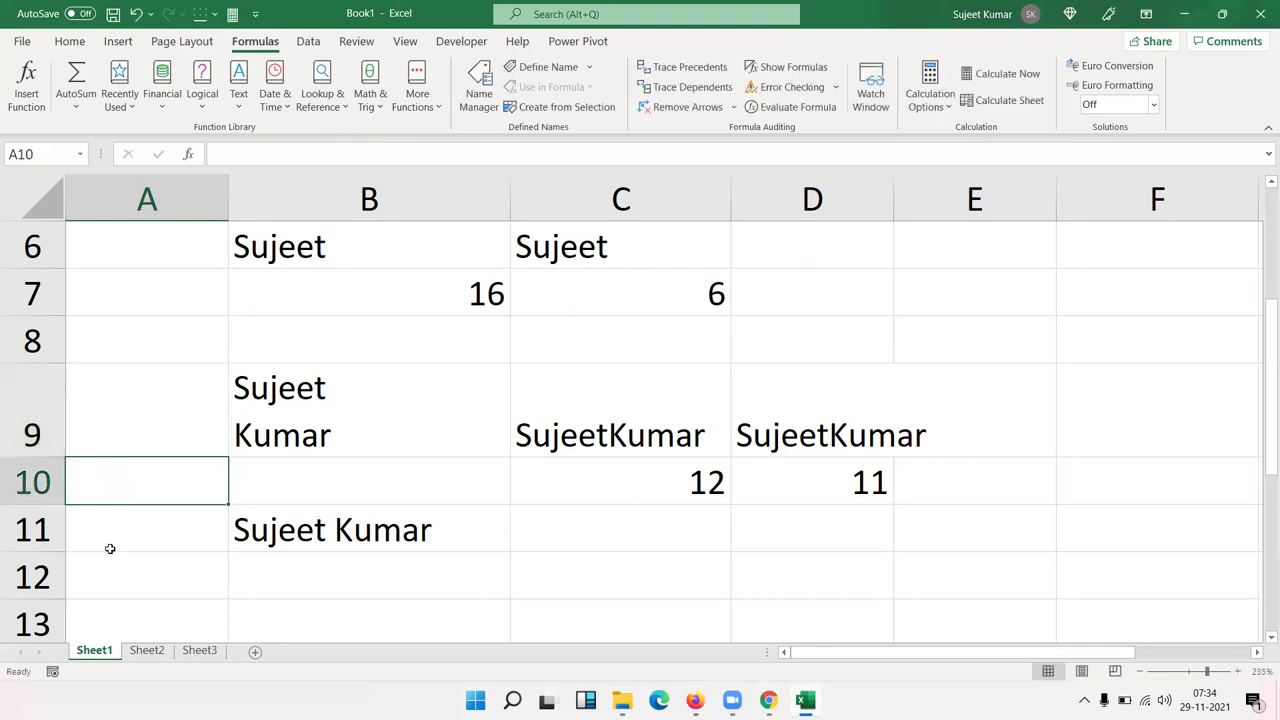
pyautogui.click(114, 557)
pyautogui.press('BackSpace')
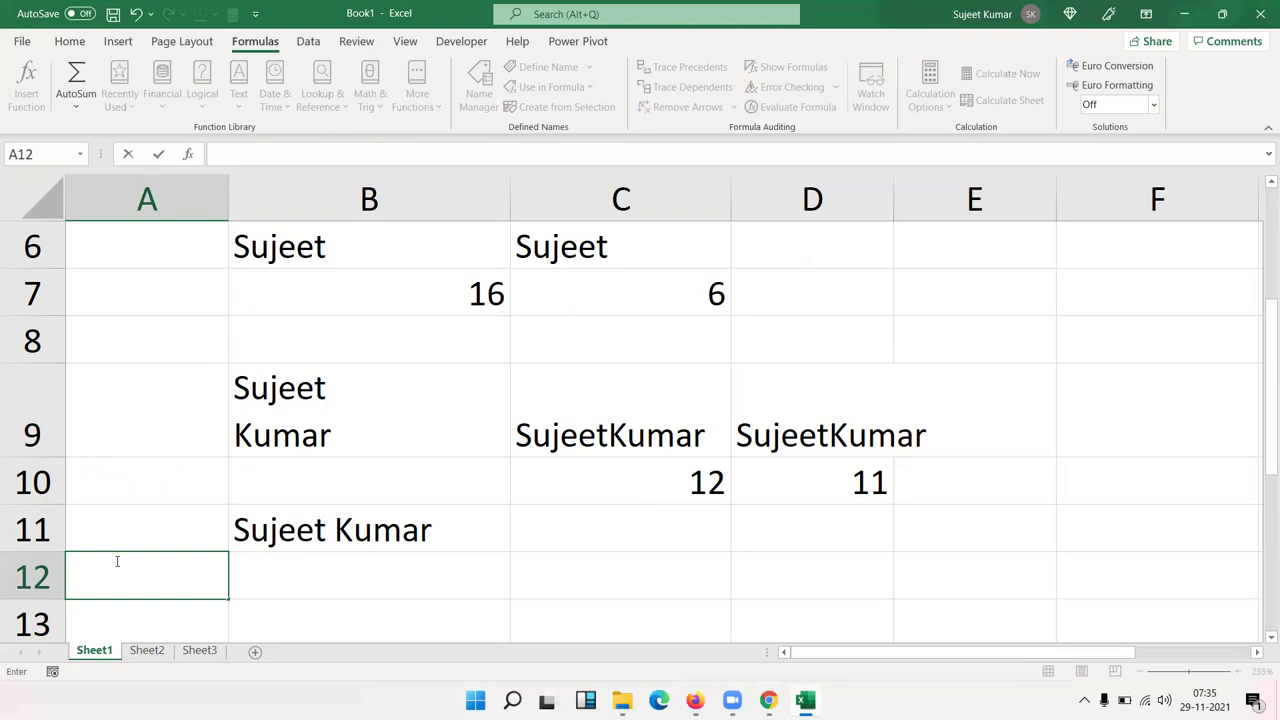
# - Commit A12's line break and enter =CODE(A12) in A13, returning 10
pyautogui.press('Return')
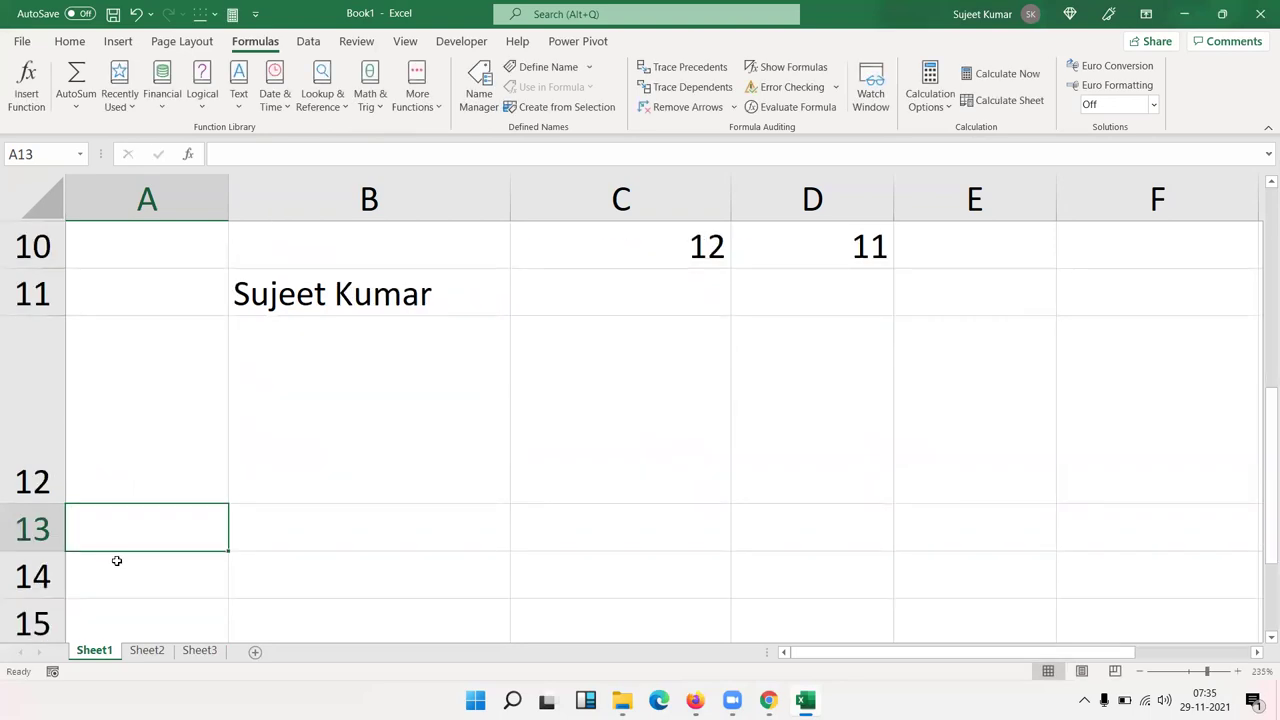
pyautogui.write('=cod')
pyautogui.press('Tab')
pyautogui.press('Up')
pyautogui.press('Return')
pyautogui.press('Up')
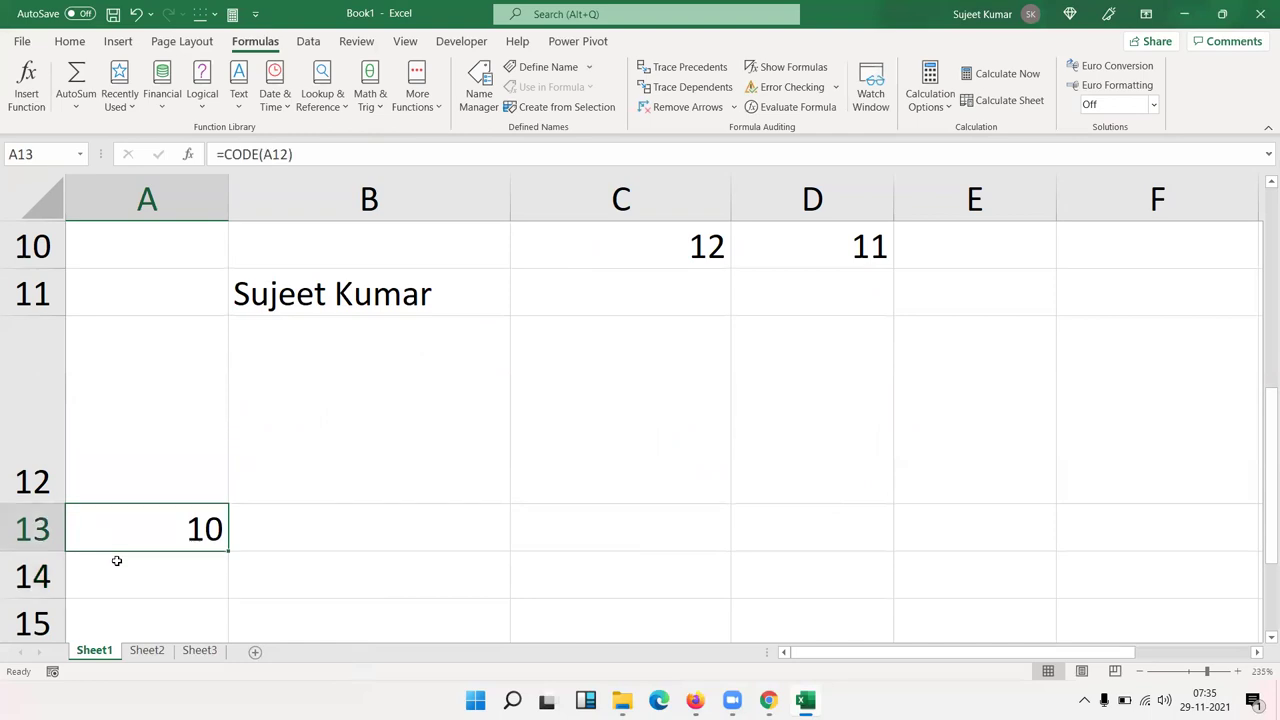
pyautogui.press('Up')
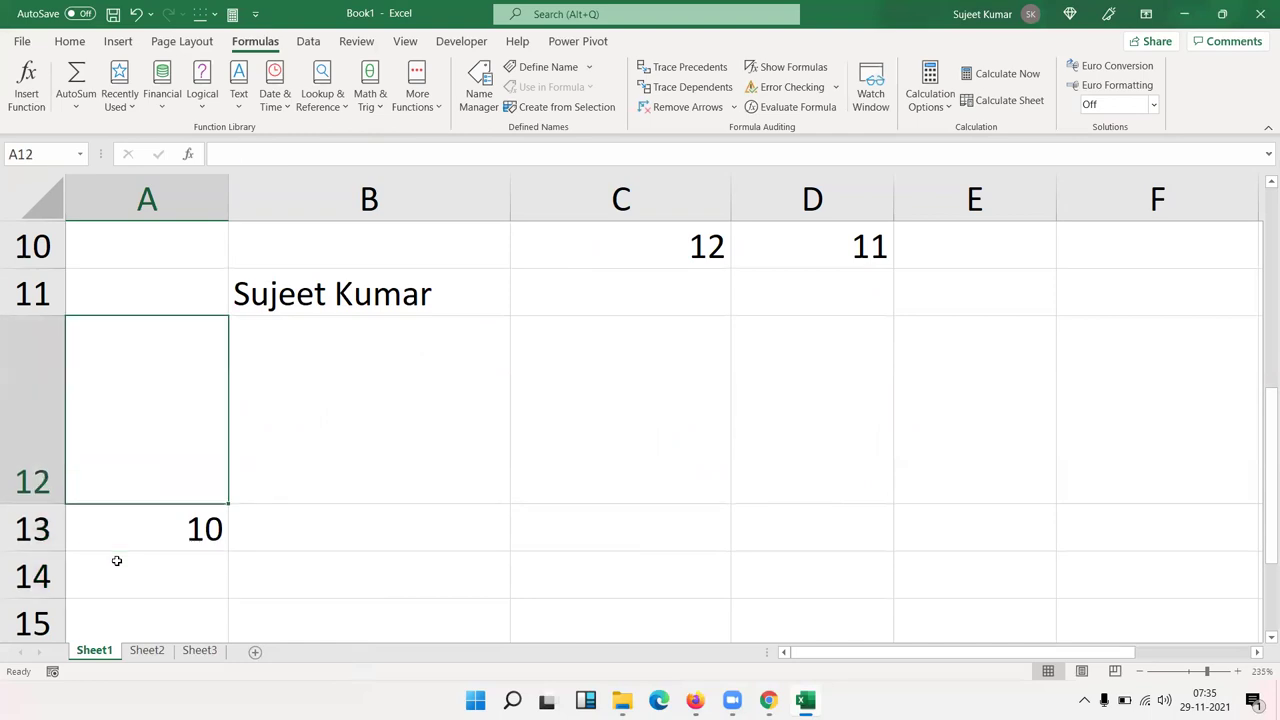
pyautogui.press('Down')
# - Enter =CHAR(10) in B13, which appears blank
pyautogui.press('Right')
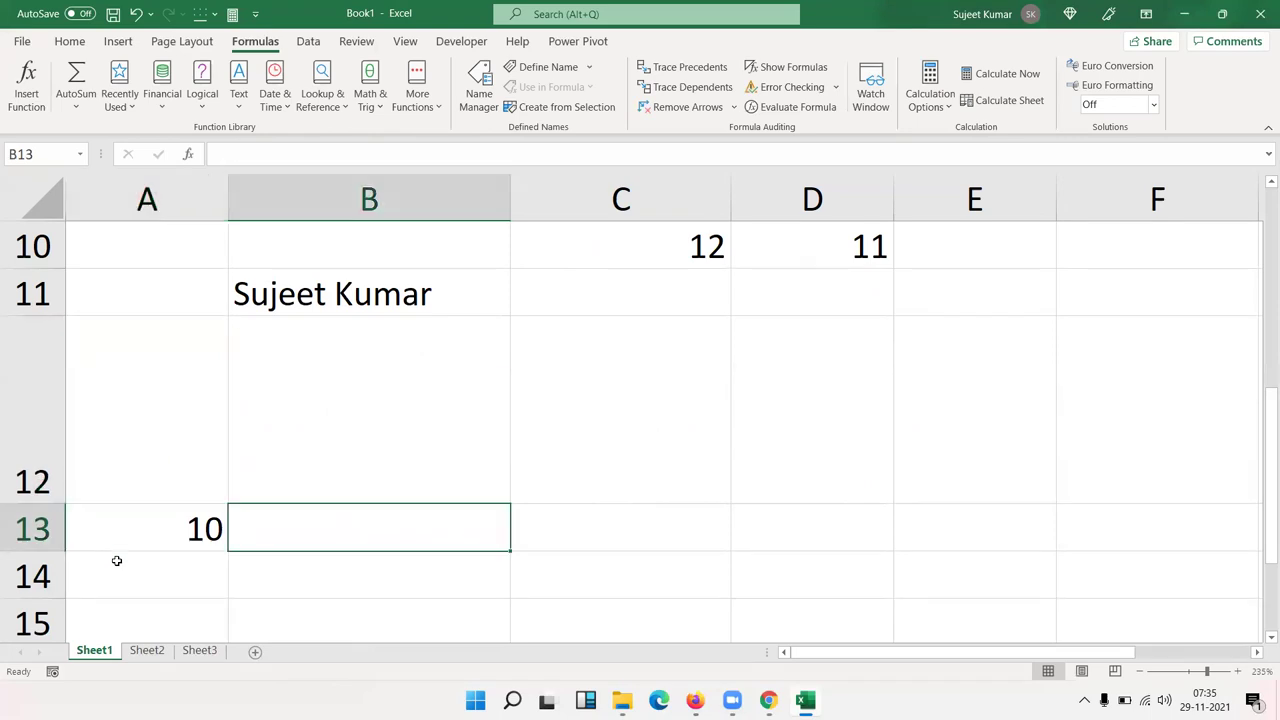
pyautogui.write('=CHAR(10')
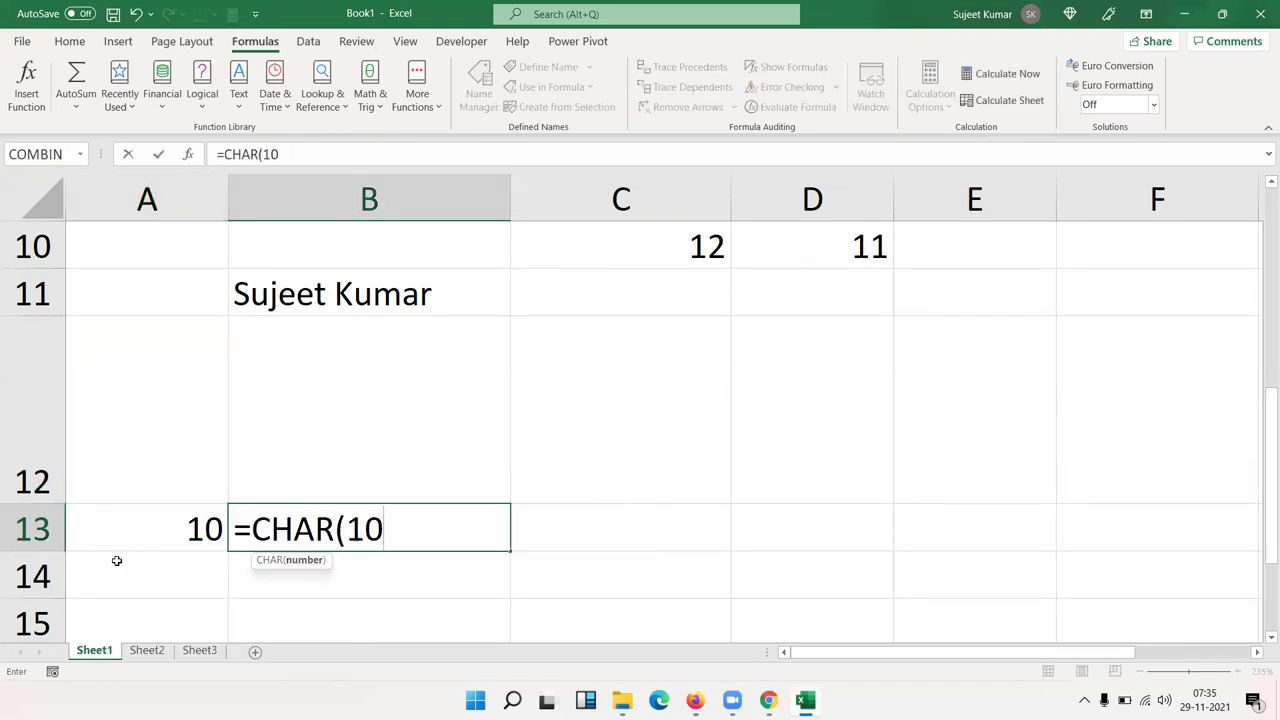
pyautogui.write(')')
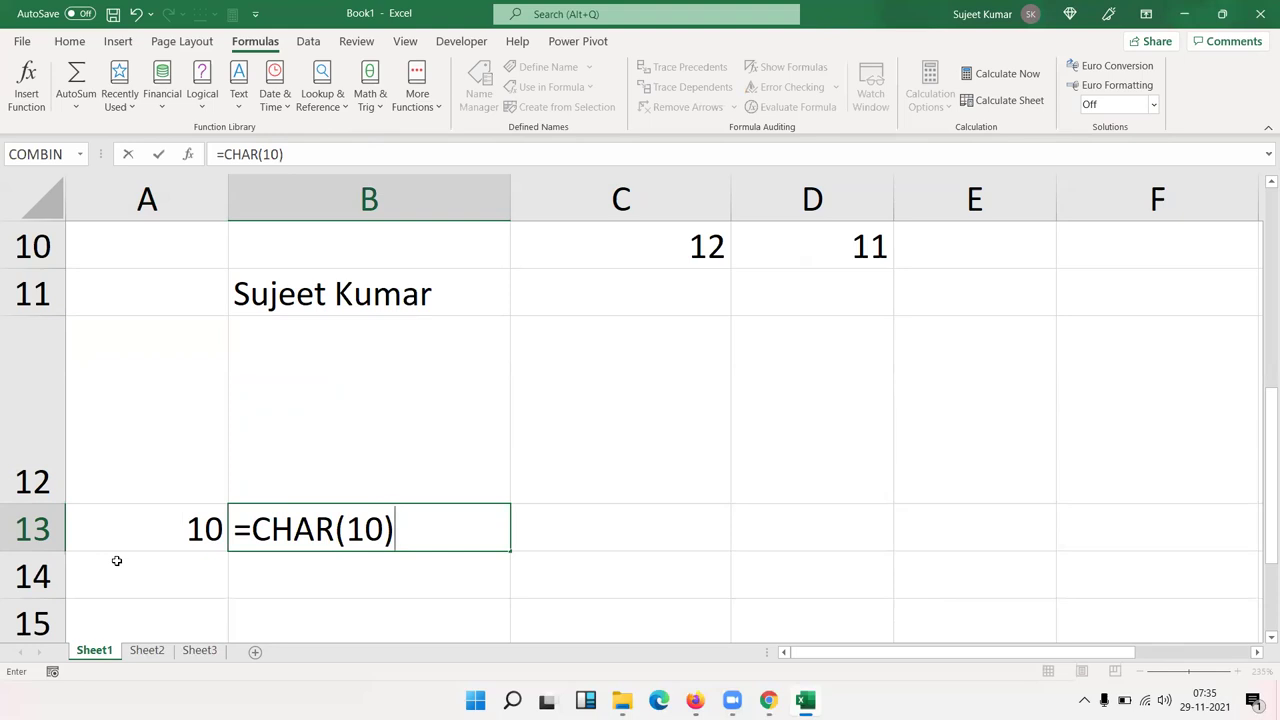
pyautogui.hotkey('shift', 'Left')
pyautogui.press('Right')
pyautogui.press('Up')
pyautogui.press('Up')
pyautogui.press('Up')
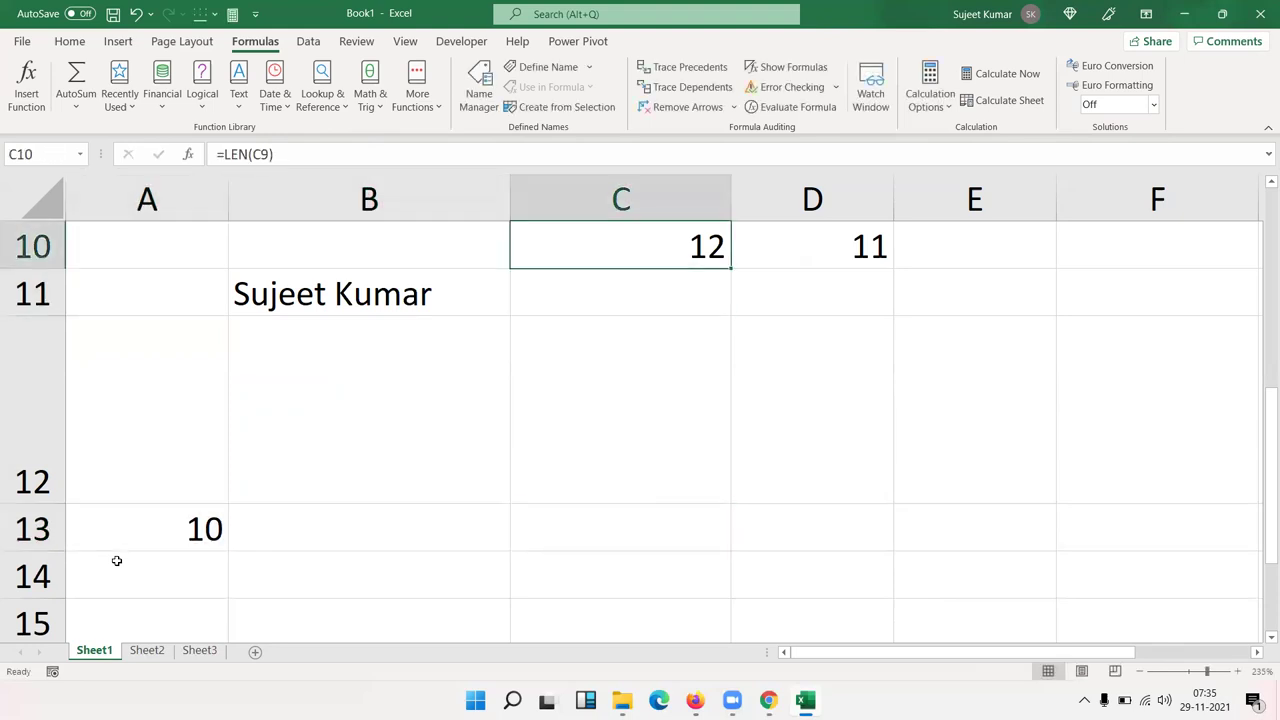
pyautogui.press('Left')
pyautogui.press('Down')
pyautogui.press('F2')
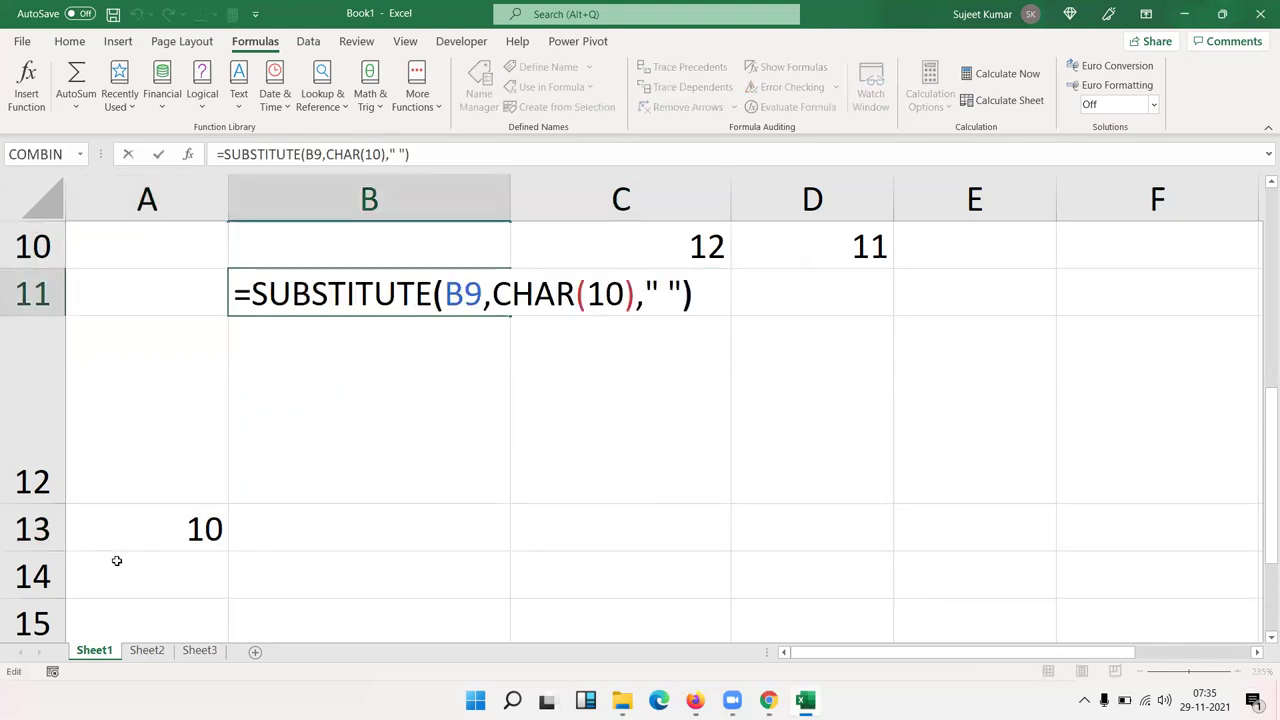
pyautogui.press('Left')
pyautogui.press('Left')
pyautogui.press('Left')
pyautogui.press('Left')
pyautogui.press('Left')
pyautogui.press('Left')
pyautogui.hotkey('shift', 'Left')
pyautogui.hotkey('shift', 'Left')
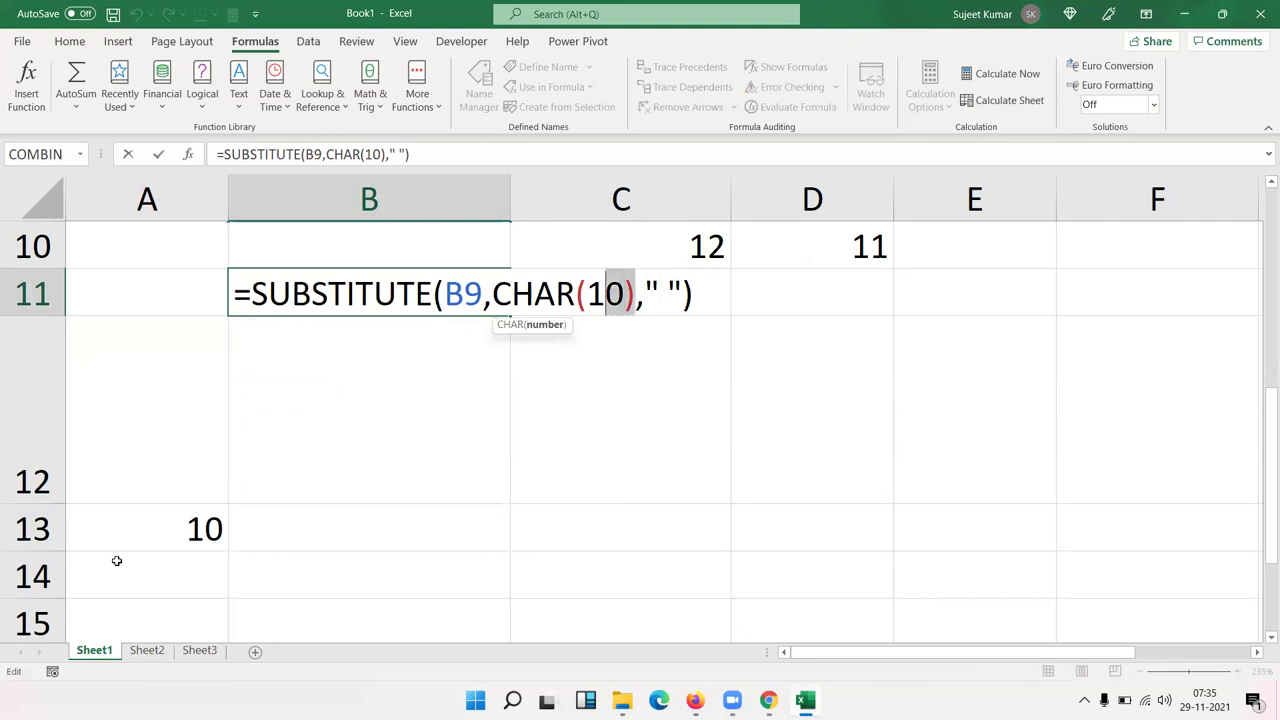
pyautogui.hotkey('shift', 'Left')
pyautogui.hotkey('shift', 'Left')
pyautogui.hotkey('shift', 'Left')
pyautogui.hotkey('shift', 'Left')
pyautogui.hotkey('shift', 'Left')
pyautogui.hotkey('shift', 'Left')
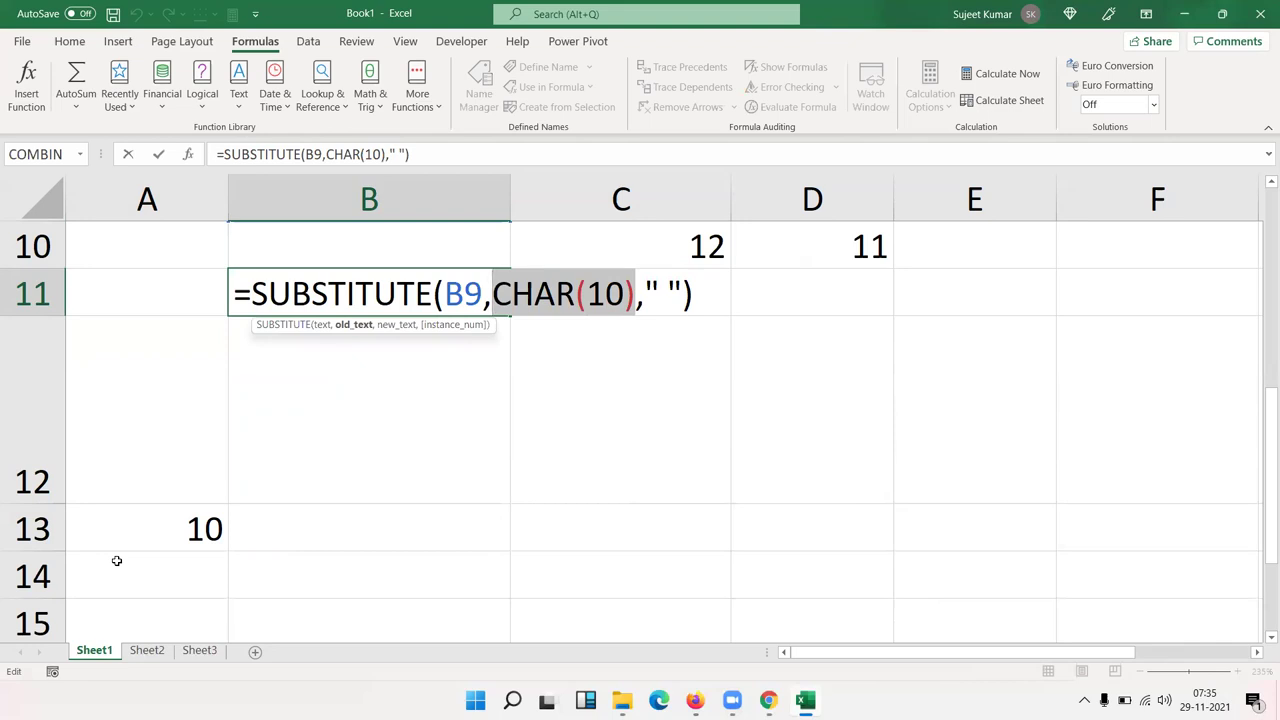
pyautogui.press('Right')
pyautogui.press('Right')
pyautogui.press('Right')
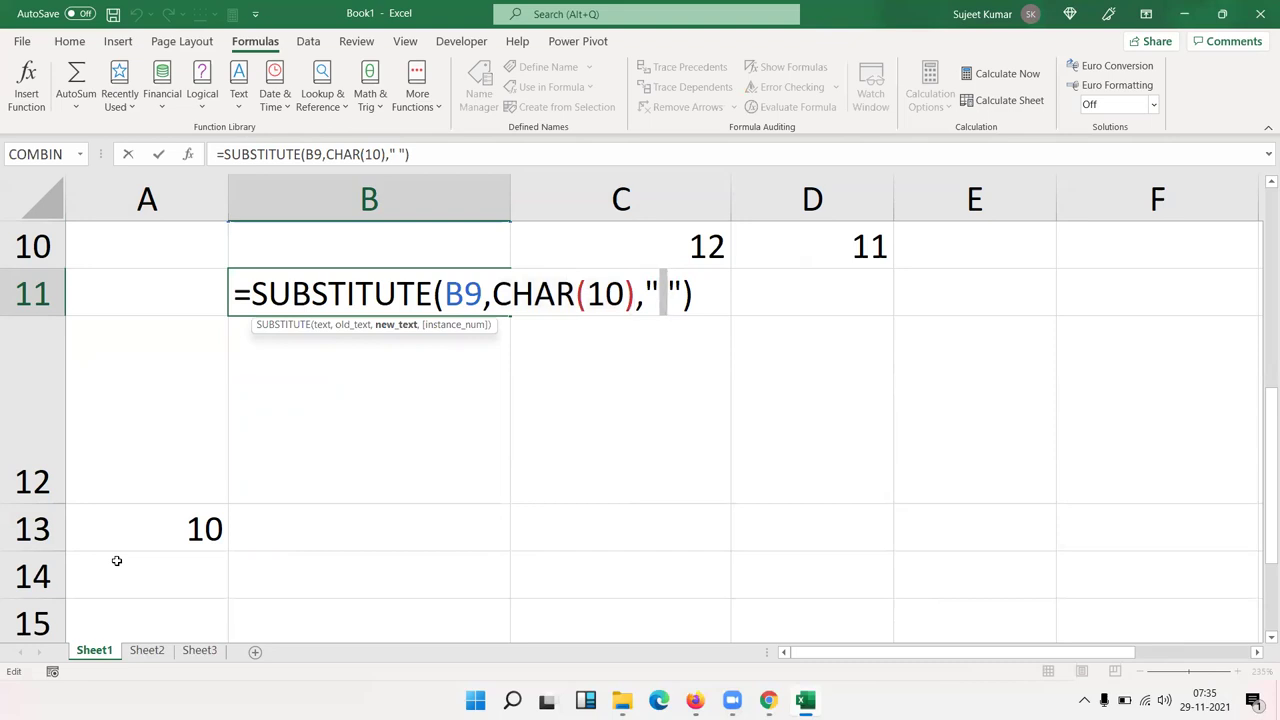
pyautogui.hotkey('ctrl', 'Return')
pyautogui.press('Left')
pyautogui.press('Down')
pyautogui.press('Up')
pyautogui.press('Right')
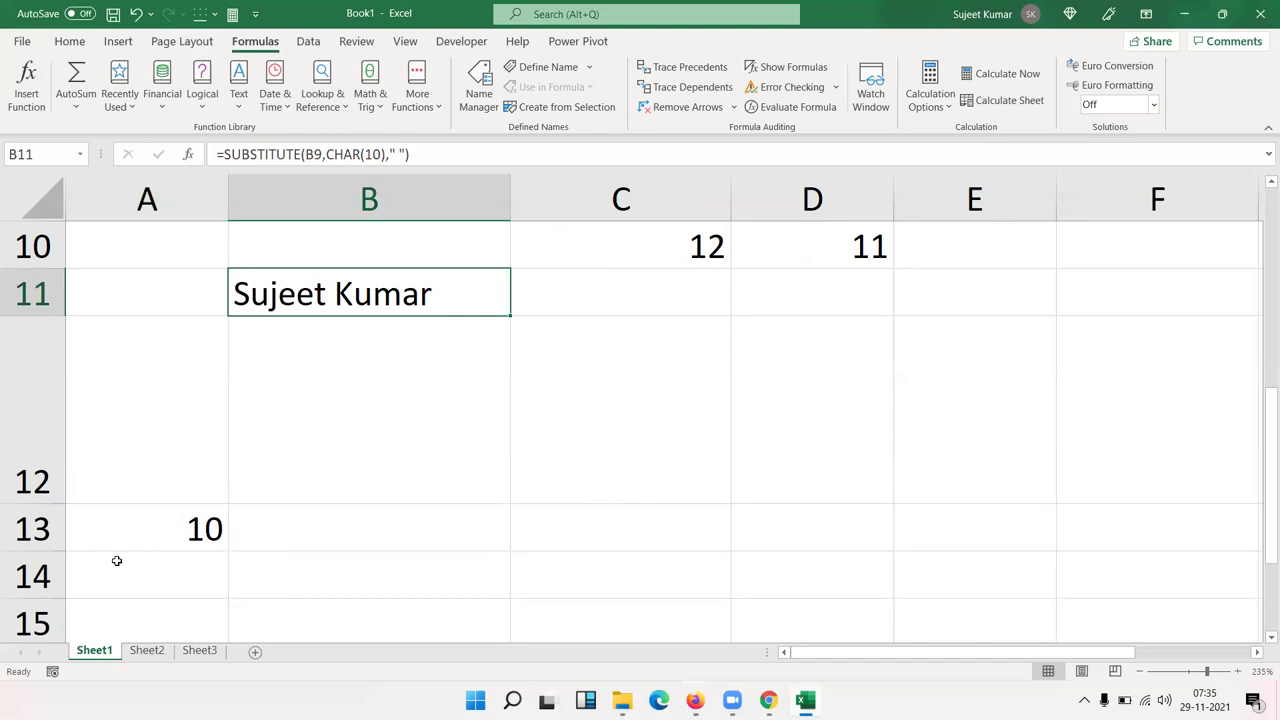
pyautogui.click(310, 578)
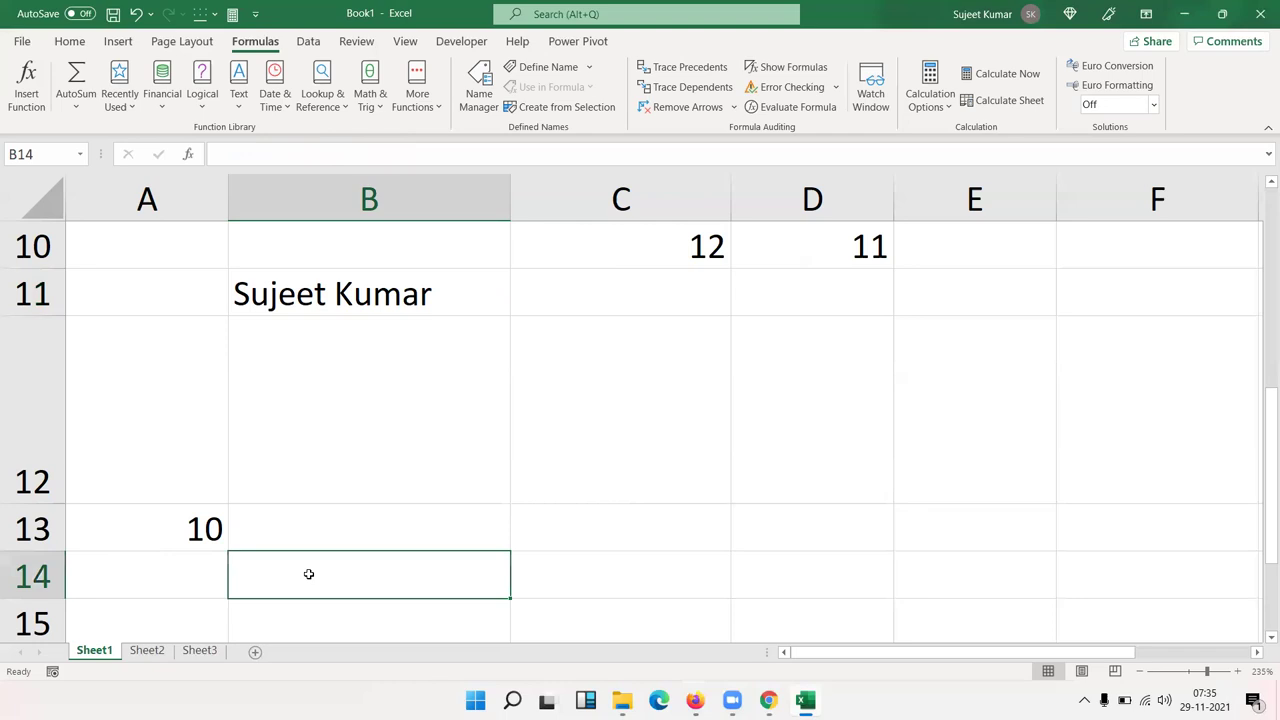
# - Type ▓ in B14 and ó in C14, then enter =CODE(C14) in D14, returning 243
pyautogui.write('▓')
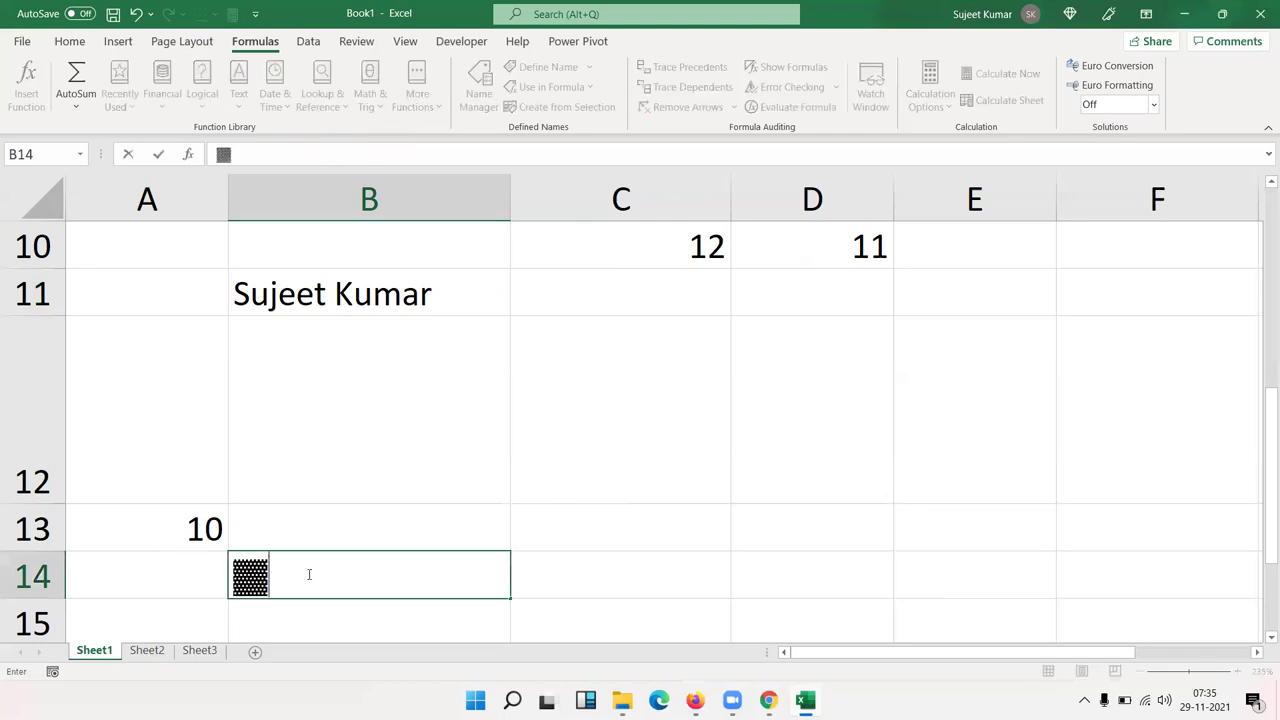
pyautogui.press('Tab')
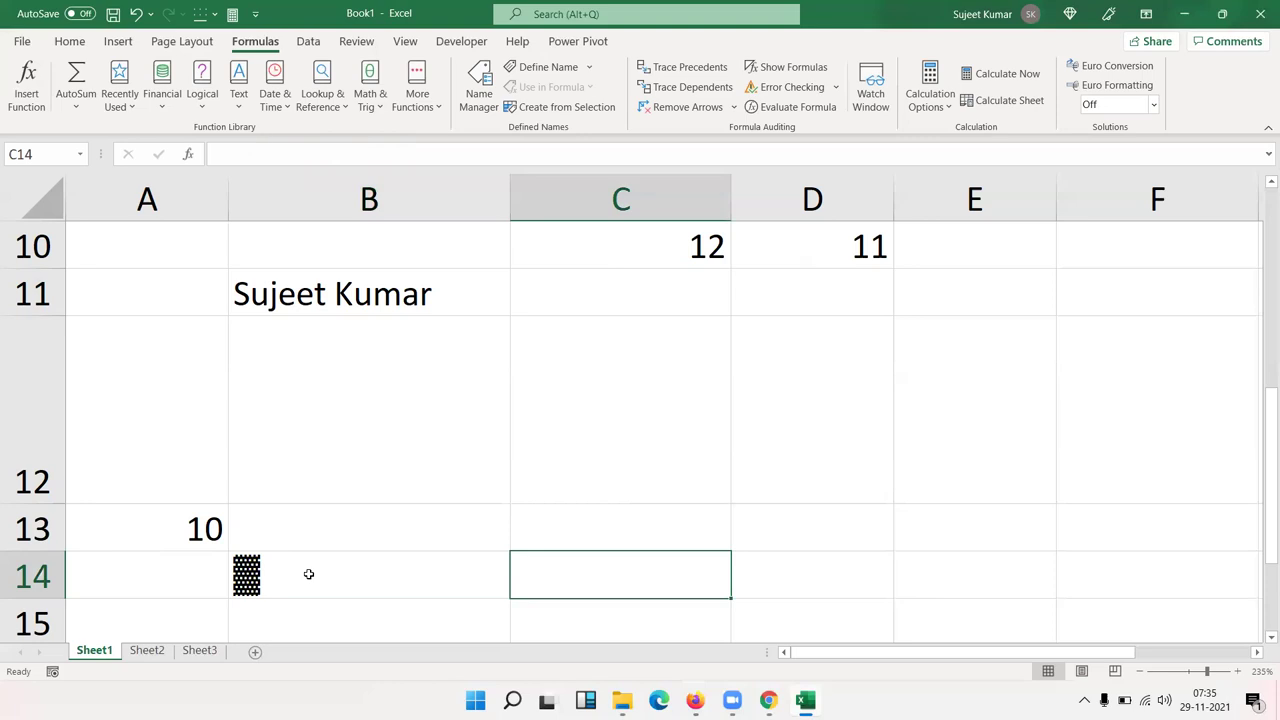
pyautogui.write('ó')
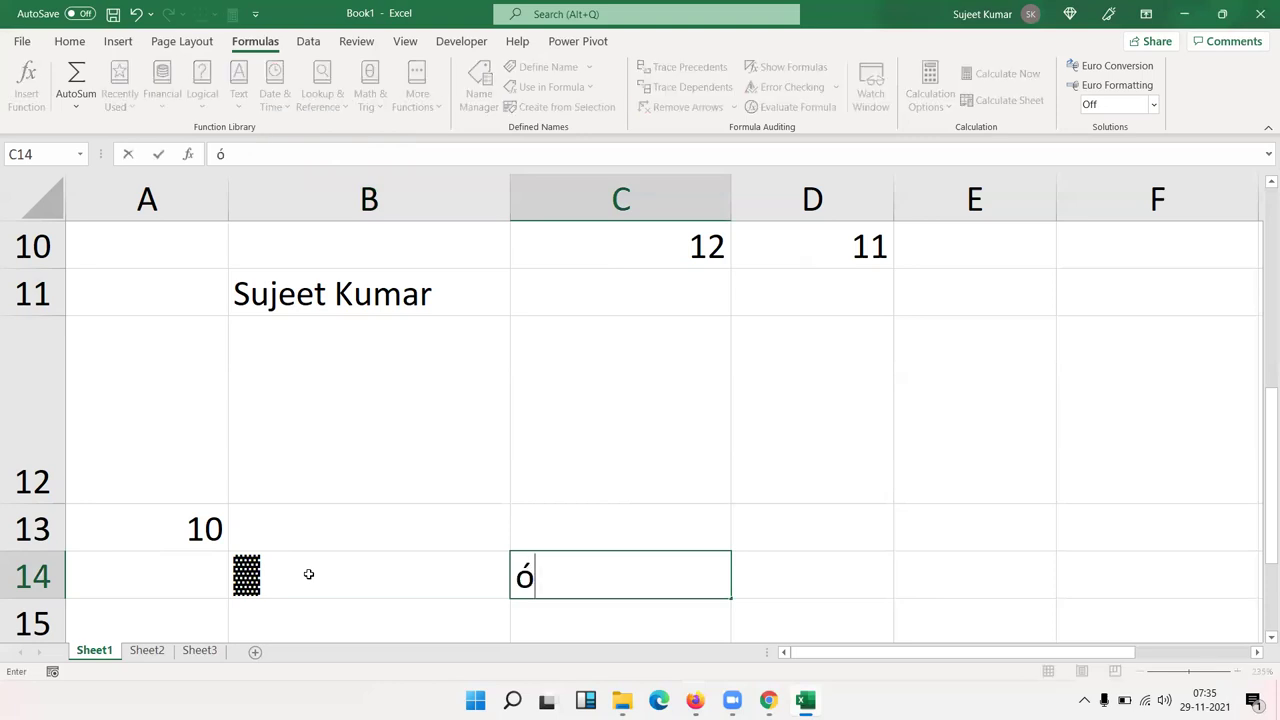
pyautogui.press('Tab')
pyautogui.write('=code')
pyautogui.press('Tab')
pyautogui.press('Left')
pyautogui.press('Return')
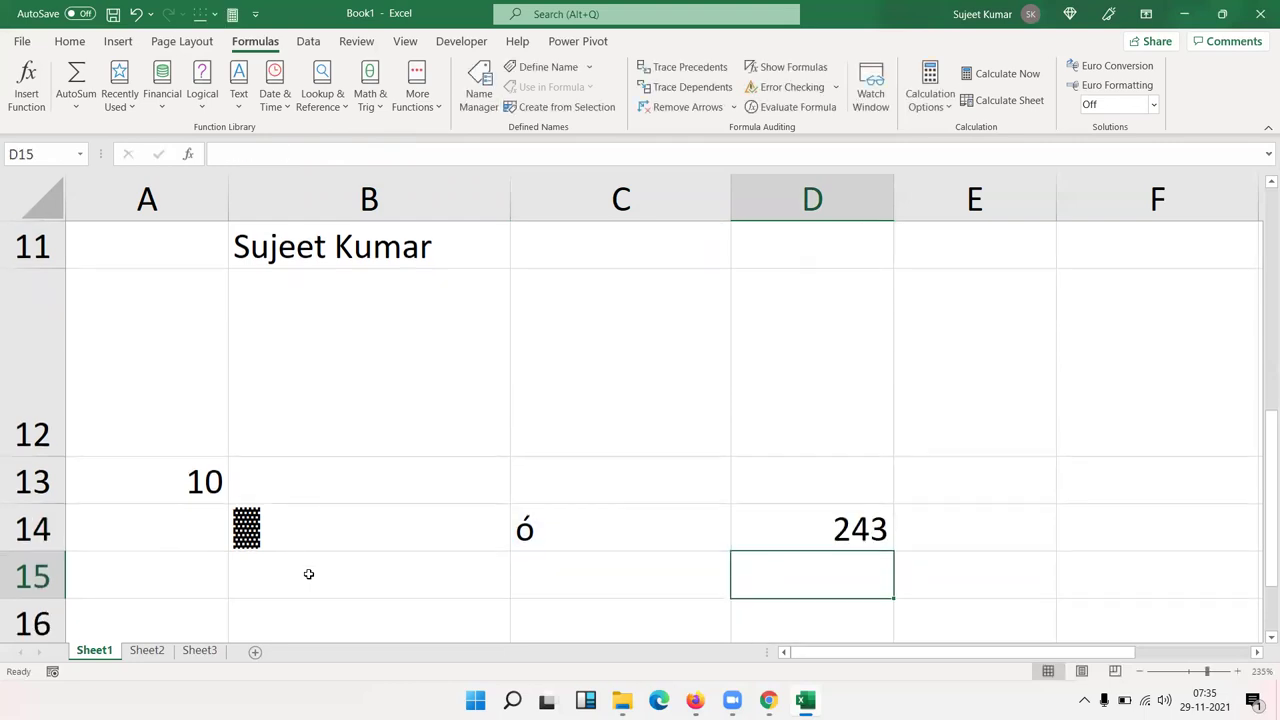
pyautogui.press('Up')
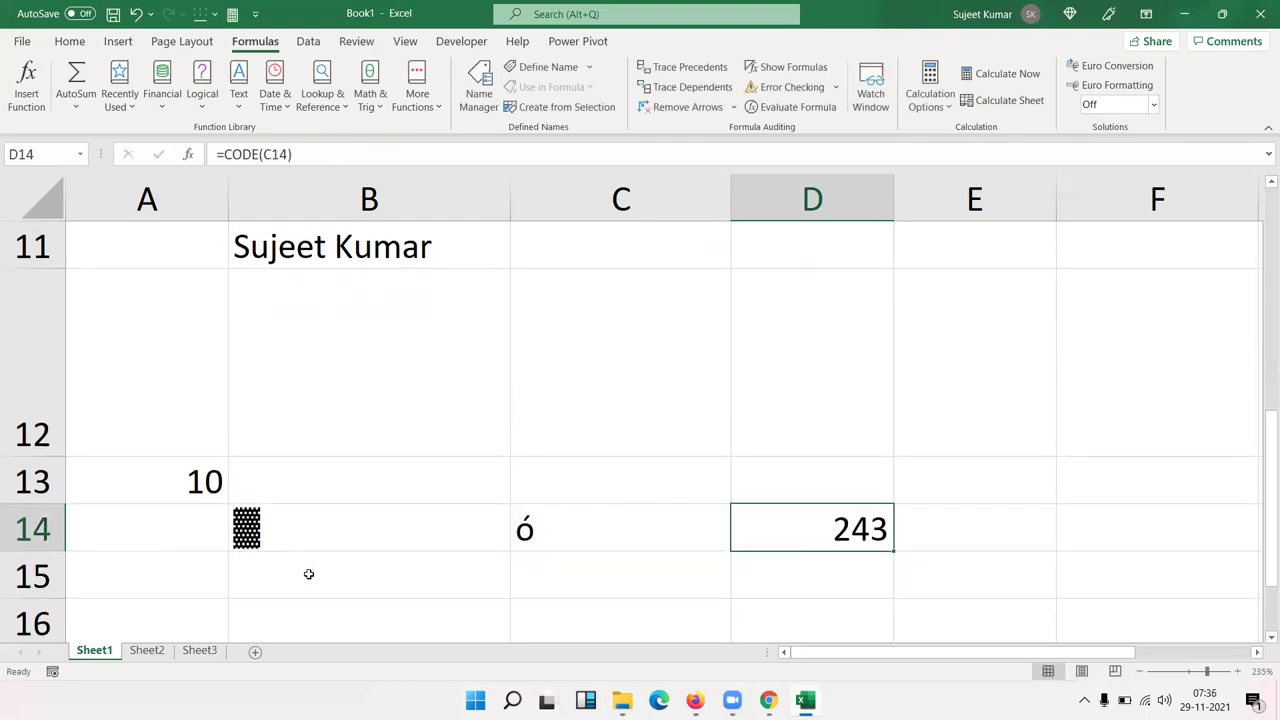
# - Enter =CODE(B14) in B15, returning 63 for the block character
pyautogui.press('Left')
pyautogui.click(309, 574)
pyautogui.write('=code')
pyautogui.press('Tab')
pyautogui.press('Up')
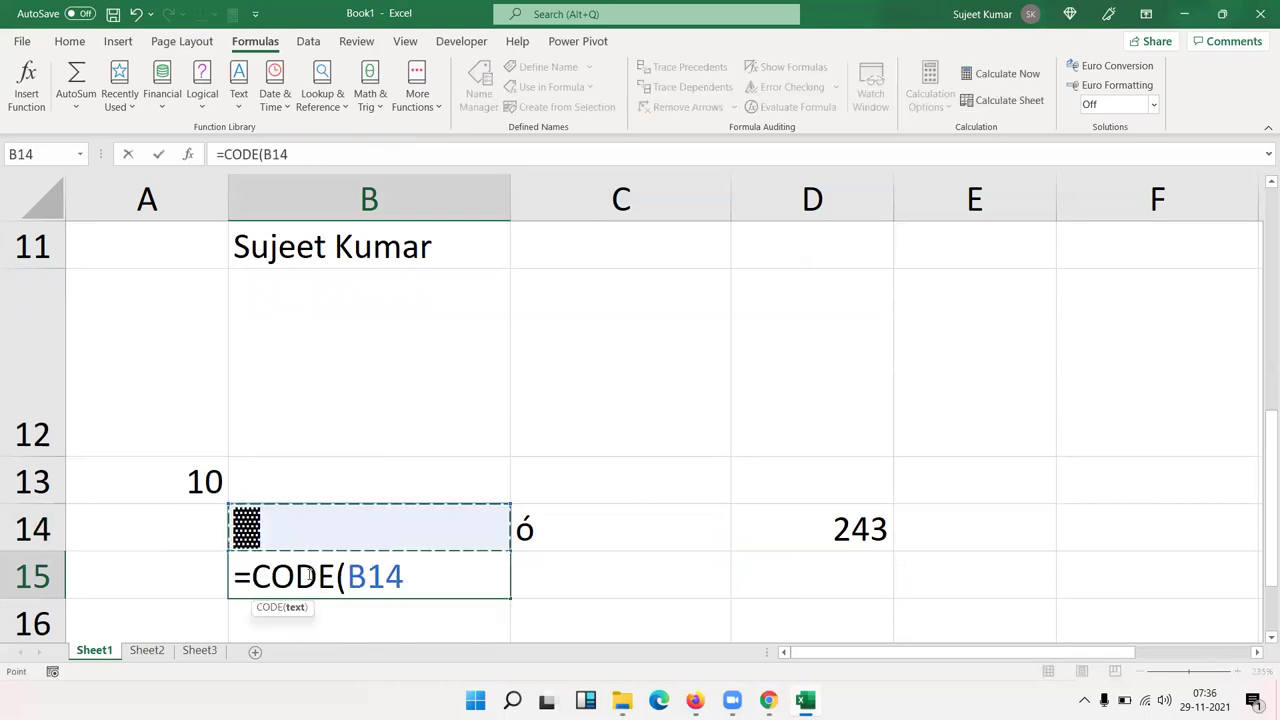
pyautogui.press('Return')
# - Clear the test entries in B14:D15 and switch to Chrome
pyautogui.press('Up')
pyautogui.press('Up')
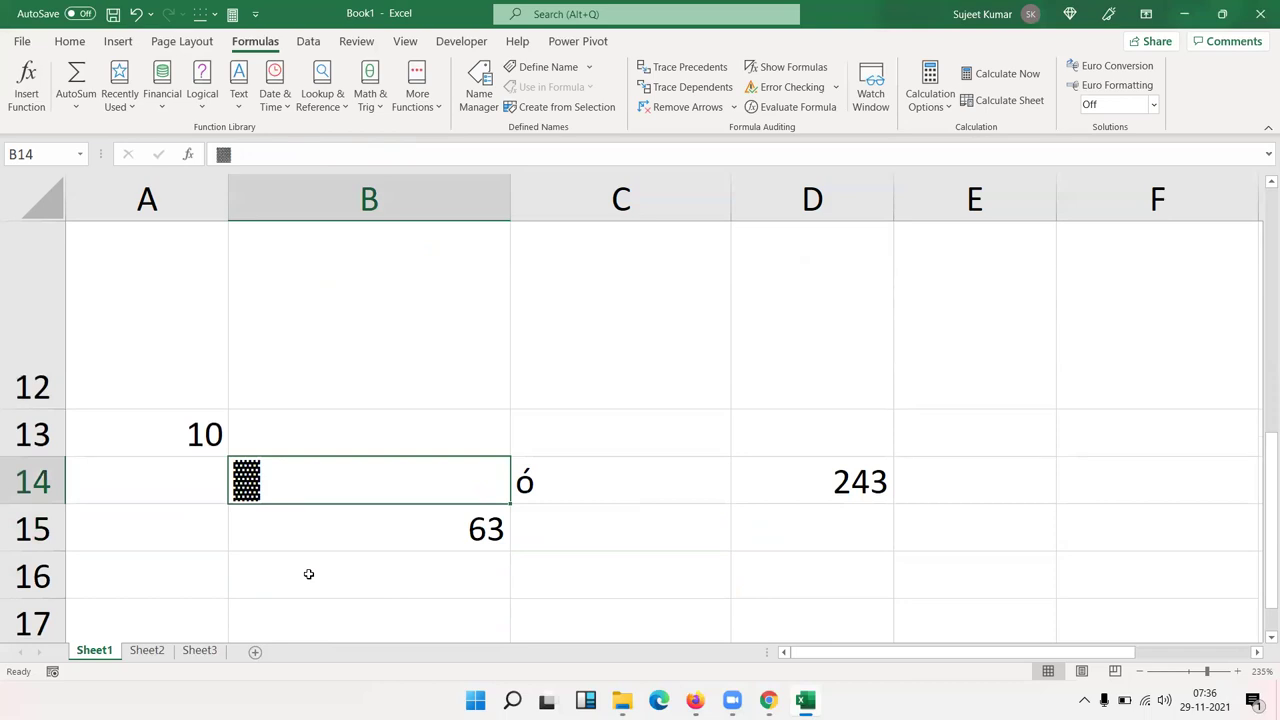
pyautogui.hotkey('shift', 'Right')
pyautogui.hotkey('shift', 'Right')
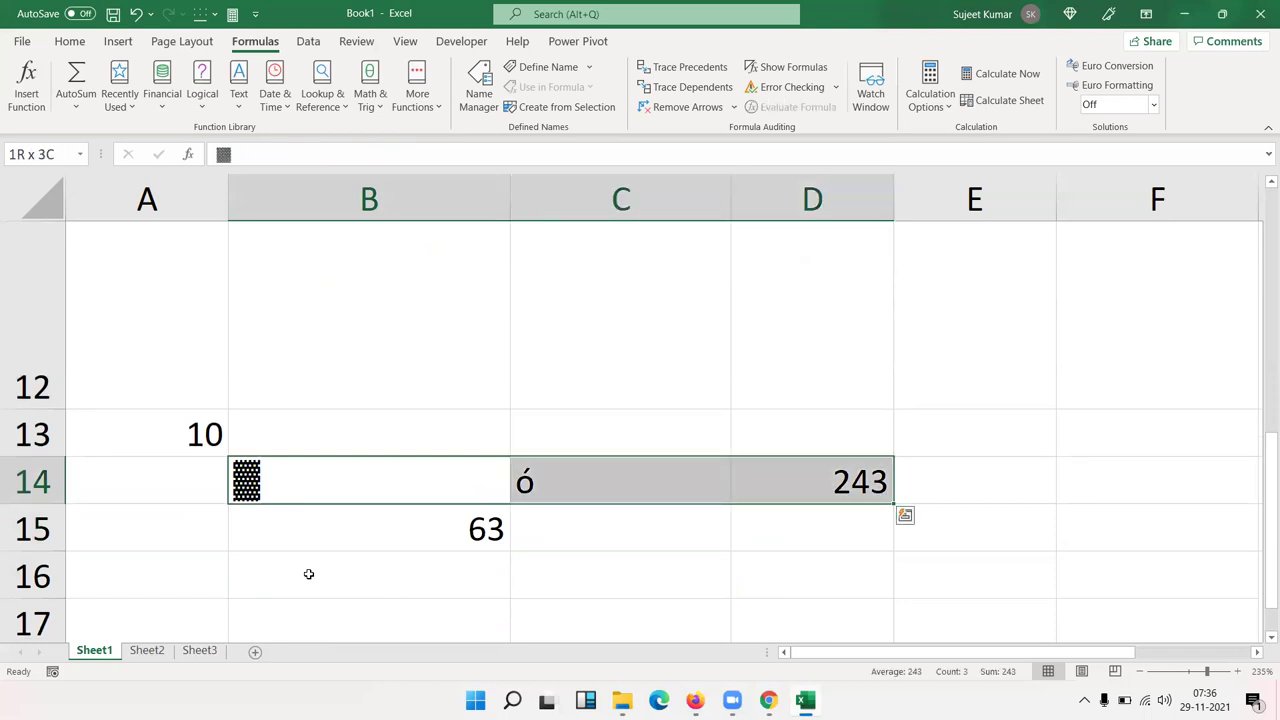
pyautogui.hotkey('shift', 'Down')
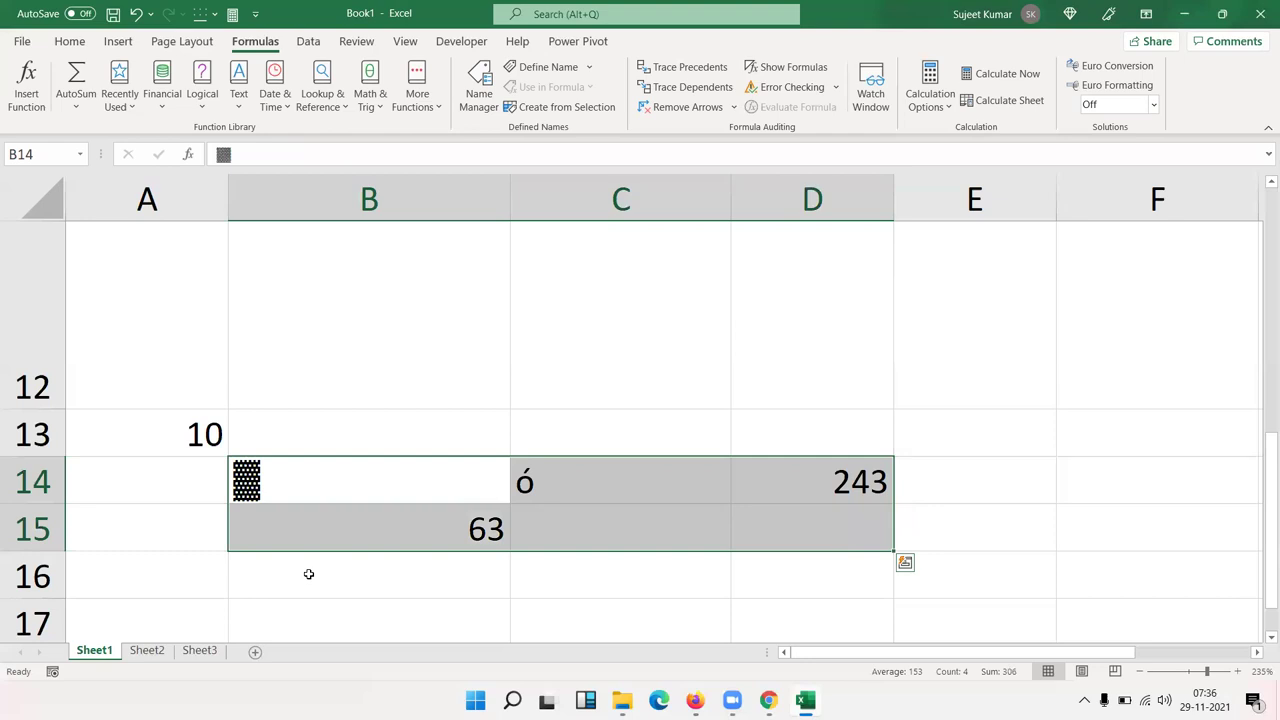
pyautogui.press('Delete')
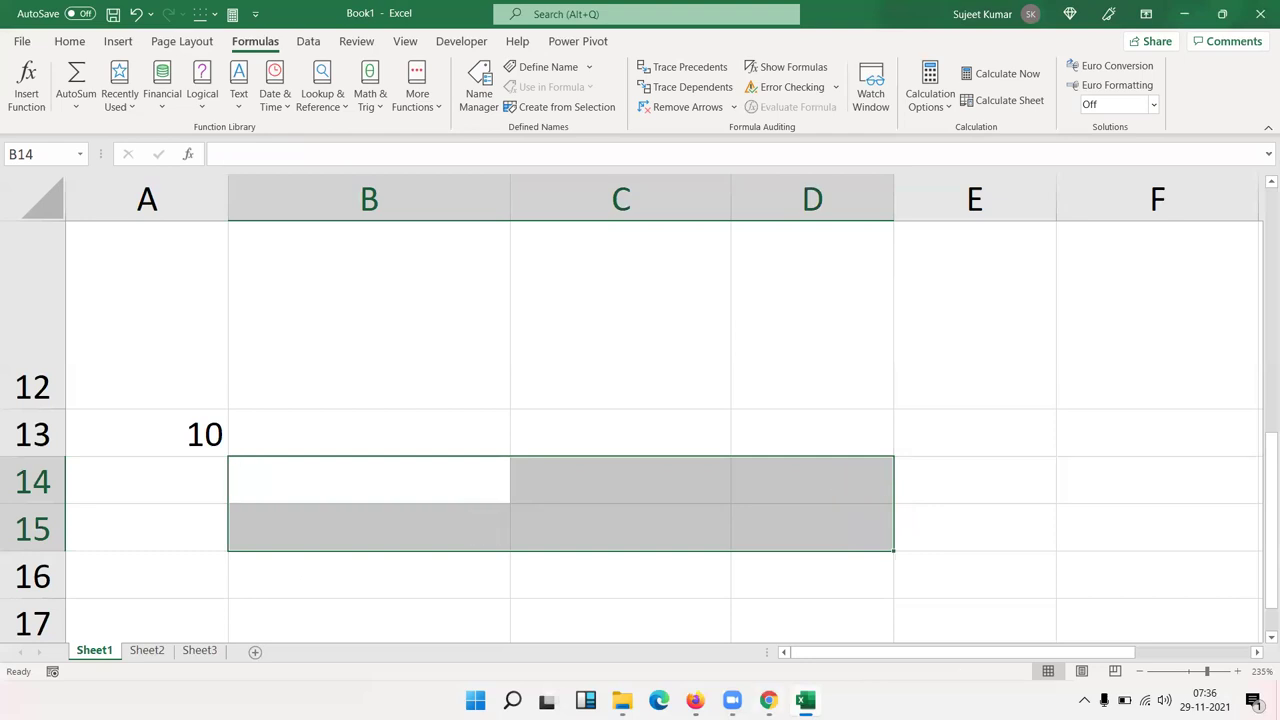
pyautogui.click(768, 700)
# - In a new tab, go to google.com and search for 'ascii value'
pyautogui.click(1021, 13)
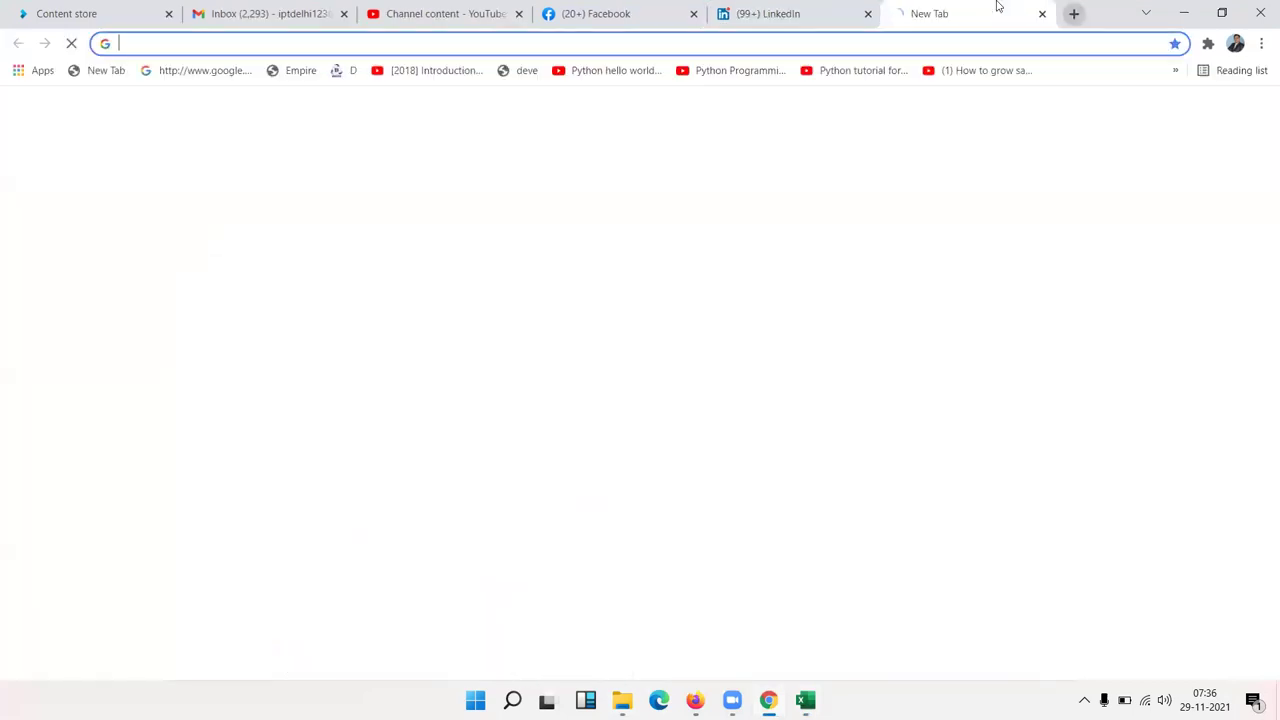
pyautogui.write('goo')
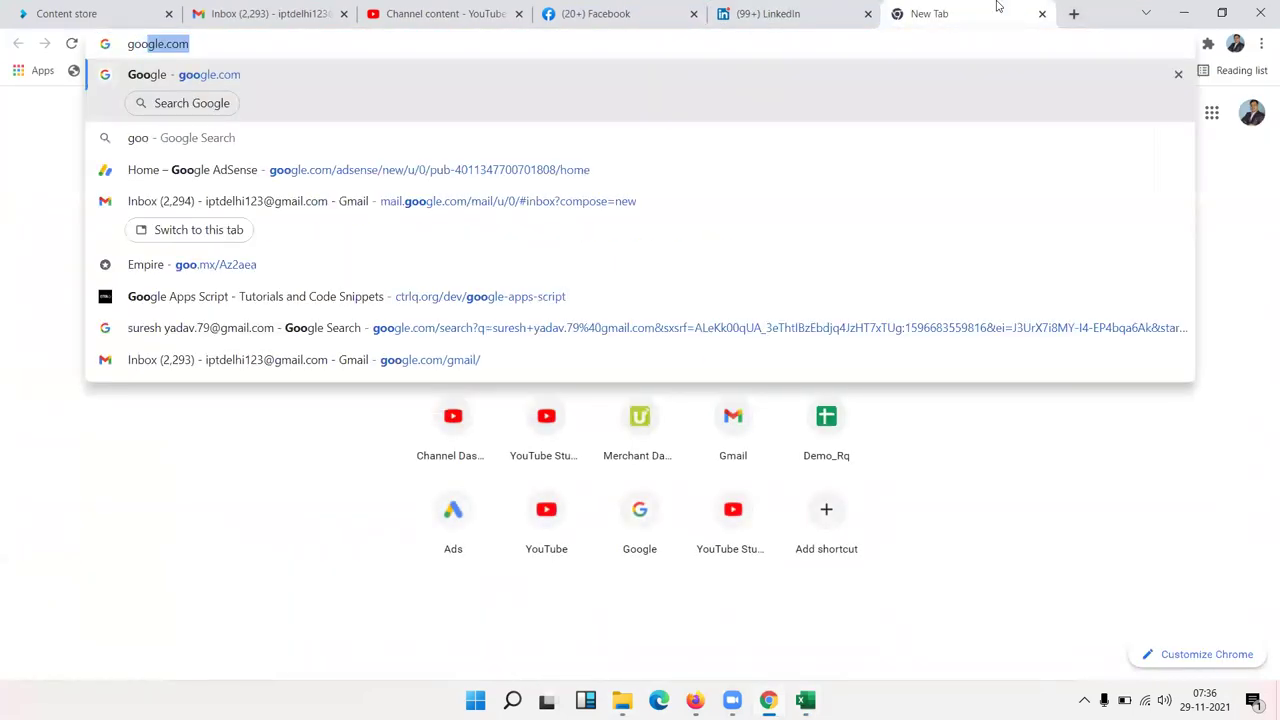
pyautogui.press('Return')
pyautogui.write('A')
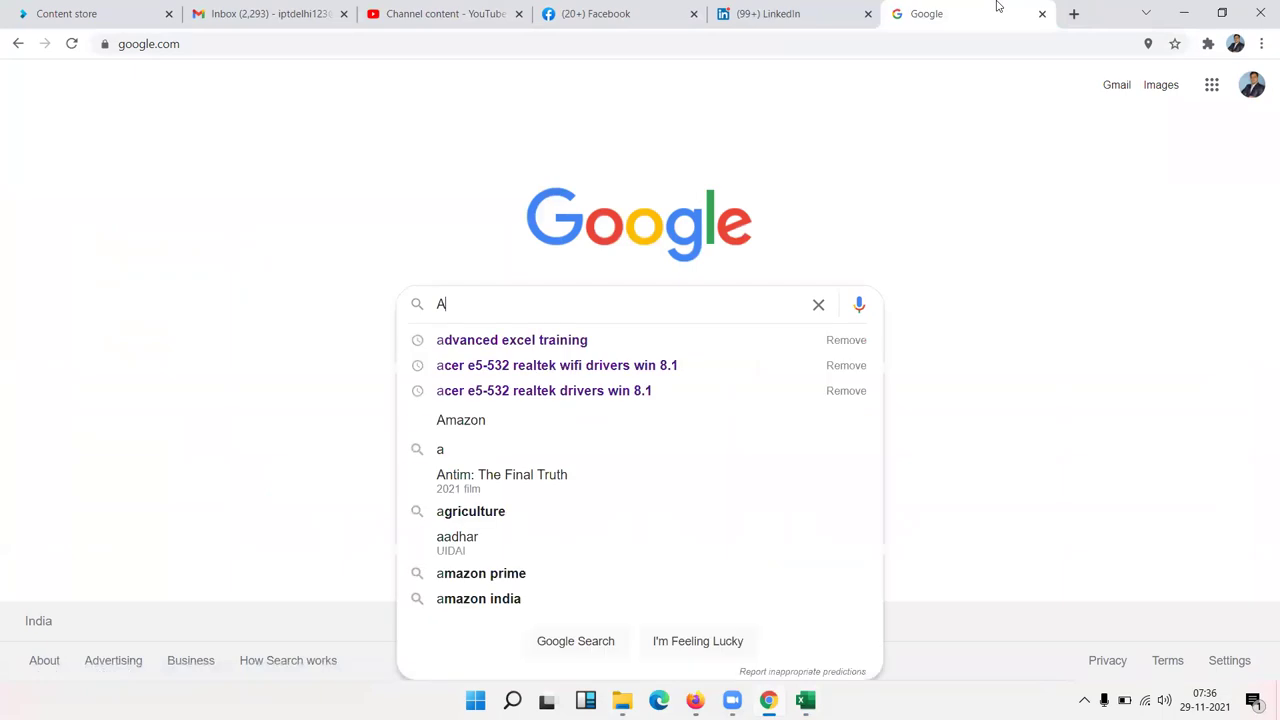
pyautogui.write('KII')
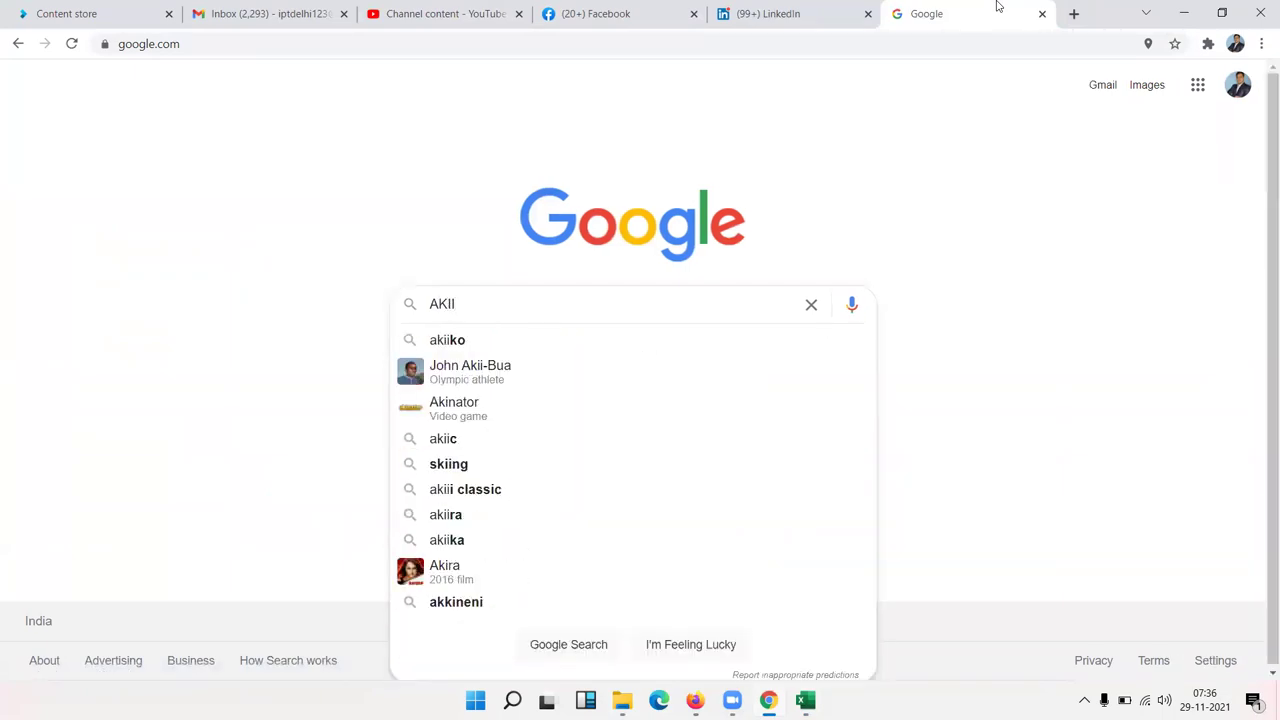
pyautogui.write(' va')
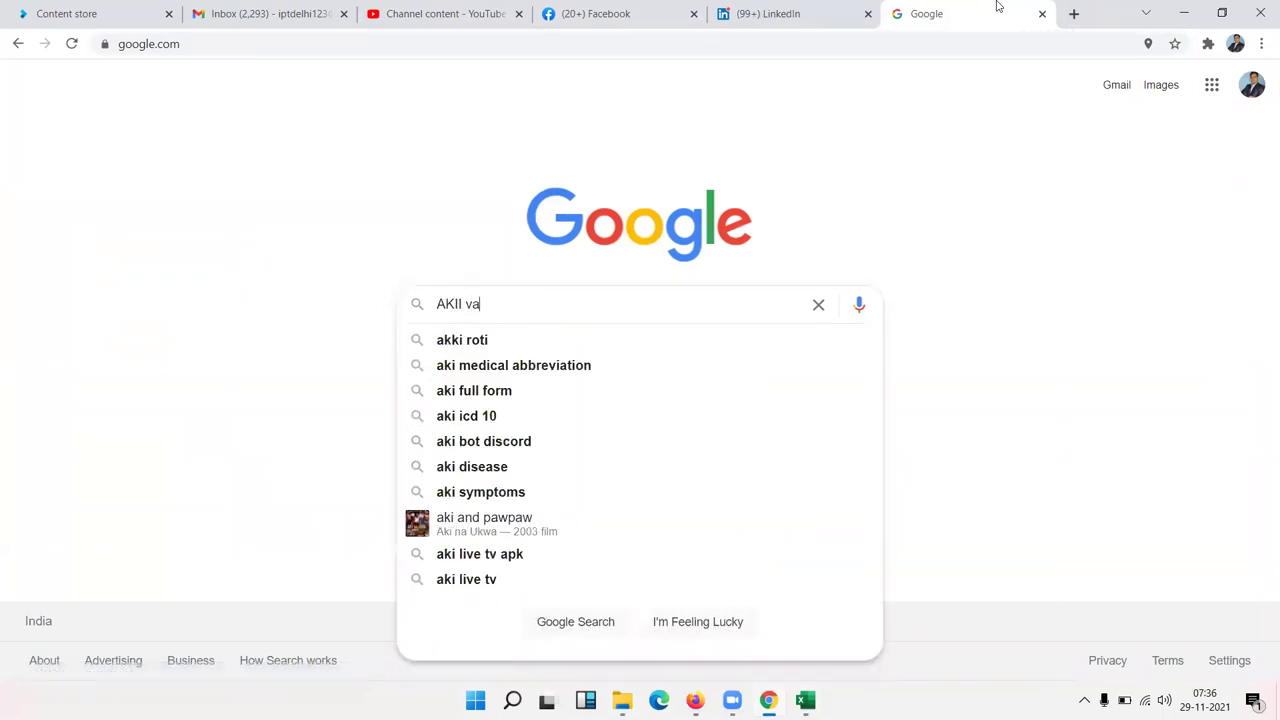
pyautogui.write('l')
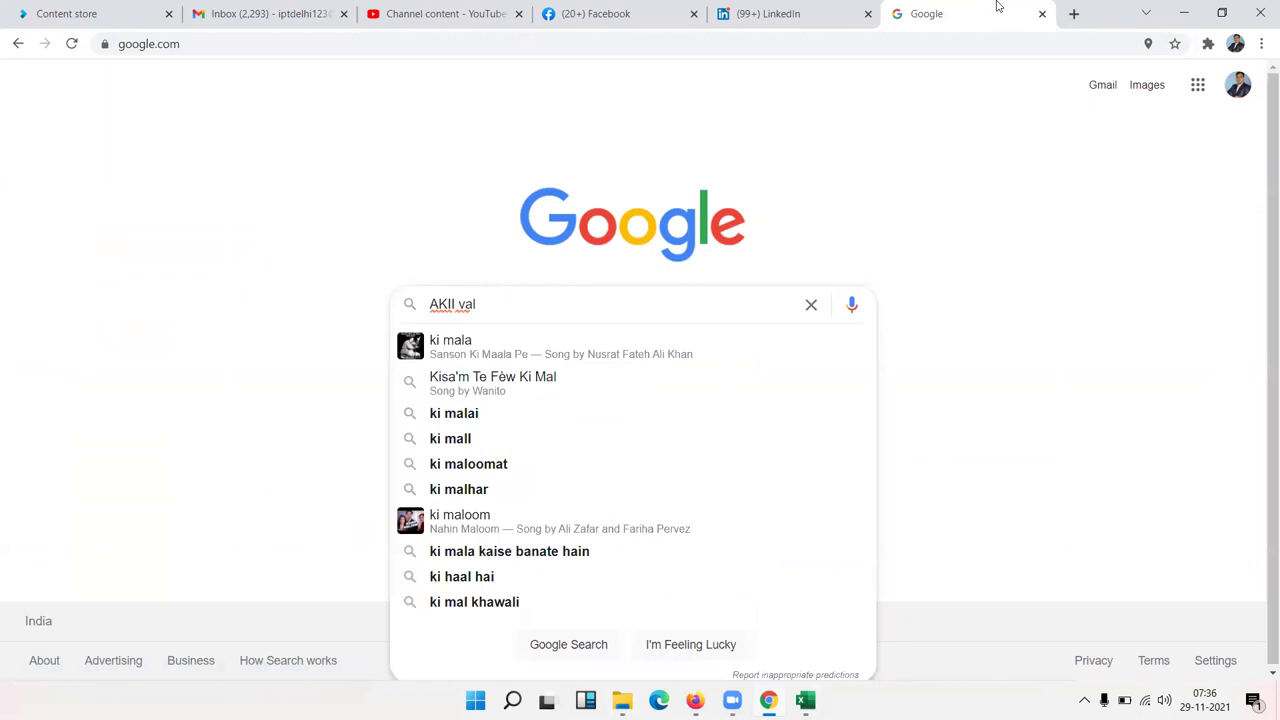
pyautogui.write('ue')
pyautogui.press('Down')
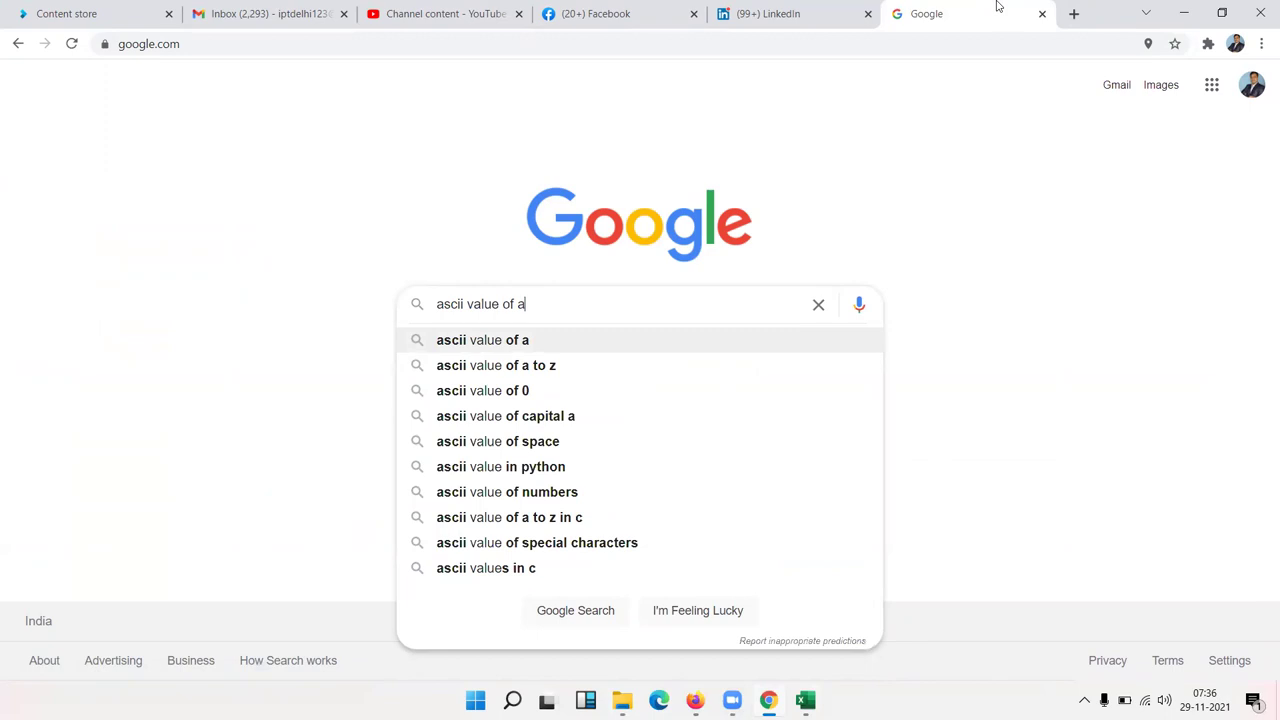
pyautogui.press('BackSpace')
pyautogui.press('BackSpace')
pyautogui.press('BackSpace')
pyautogui.press('BackSpace')
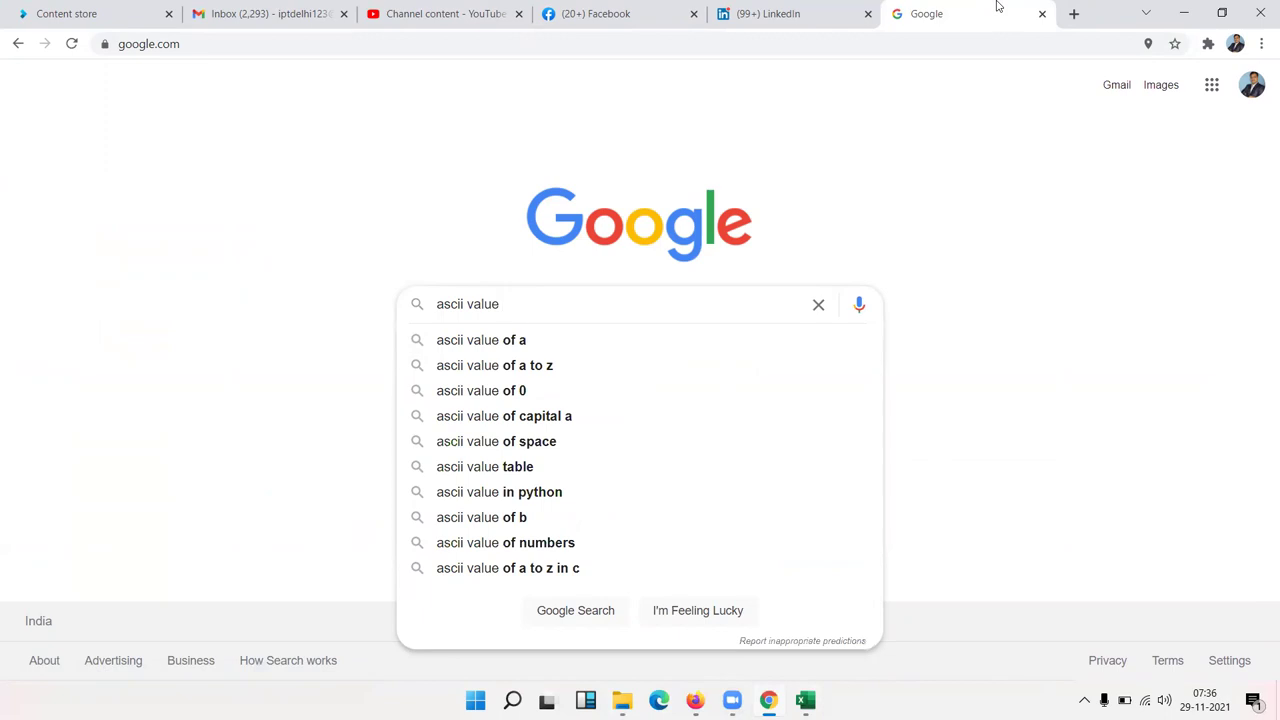
pyautogui.press('Return')
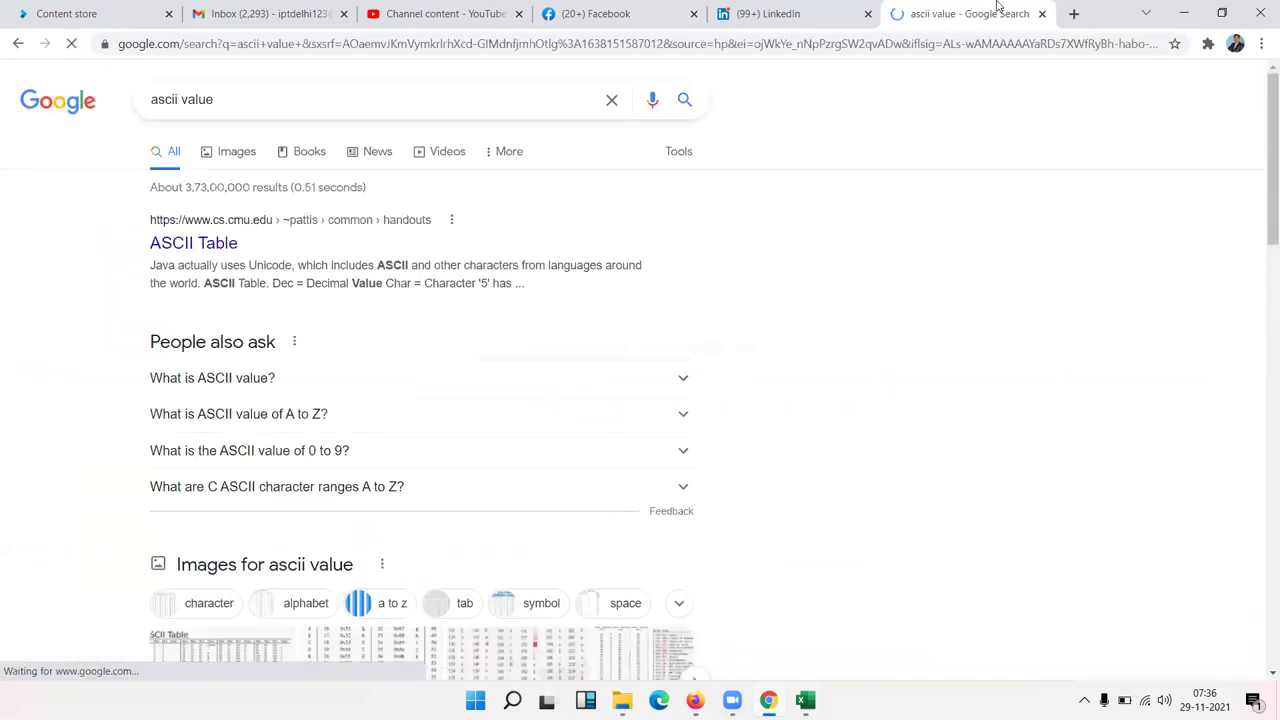
# - Open the cs.cmu.edu ASCII Table result and highlight the 65 A entry
pyautogui.click(200, 250)
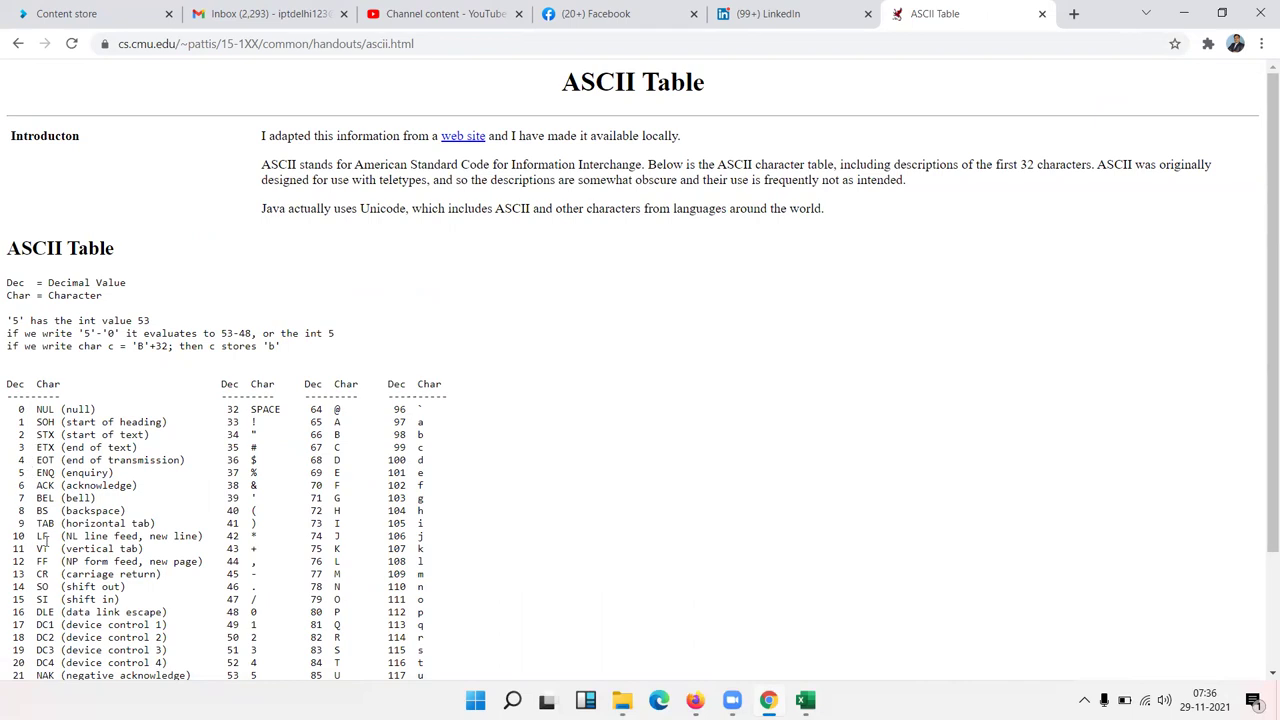
pyautogui.scroll(-3, 43, 530)
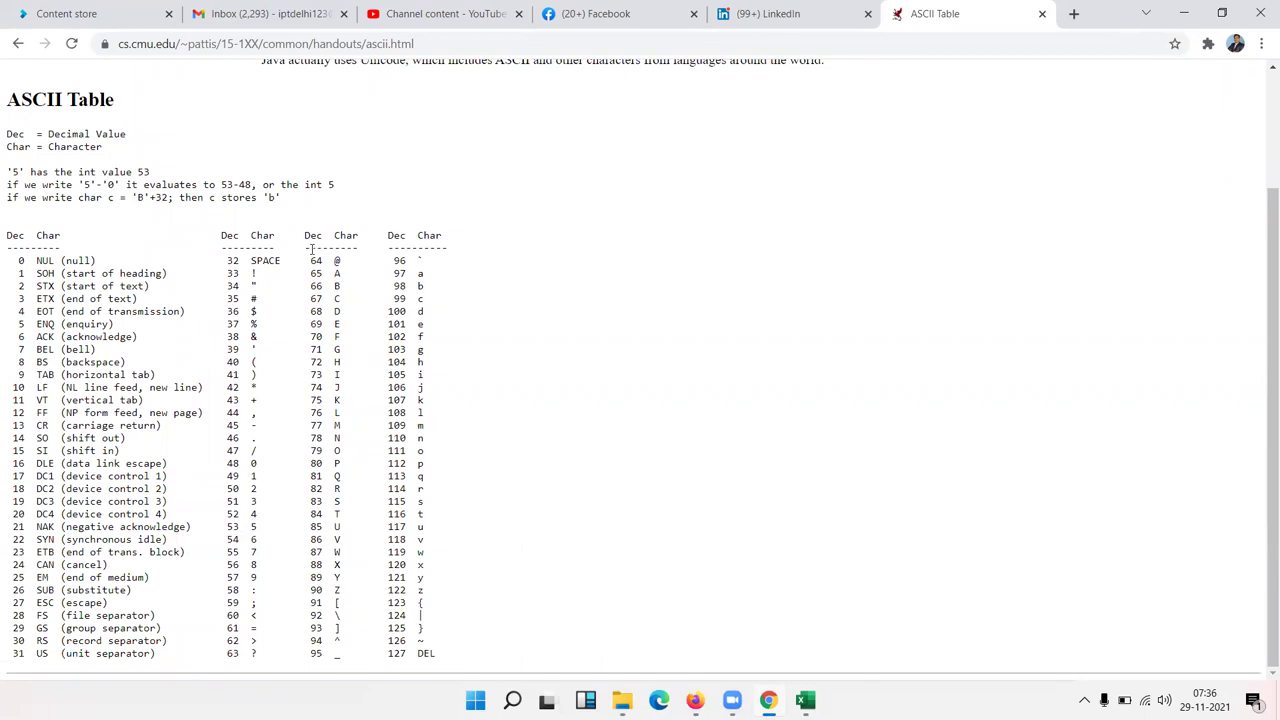
pyautogui.doubleClick(314, 268)
pyautogui.moveTo(346, 273); pyautogui.dragTo(310, 273)
# - Compare with C2's CODE result for A in Excel, then return to the ASCII table
pyautogui.hotkey('alt', 'Tab')
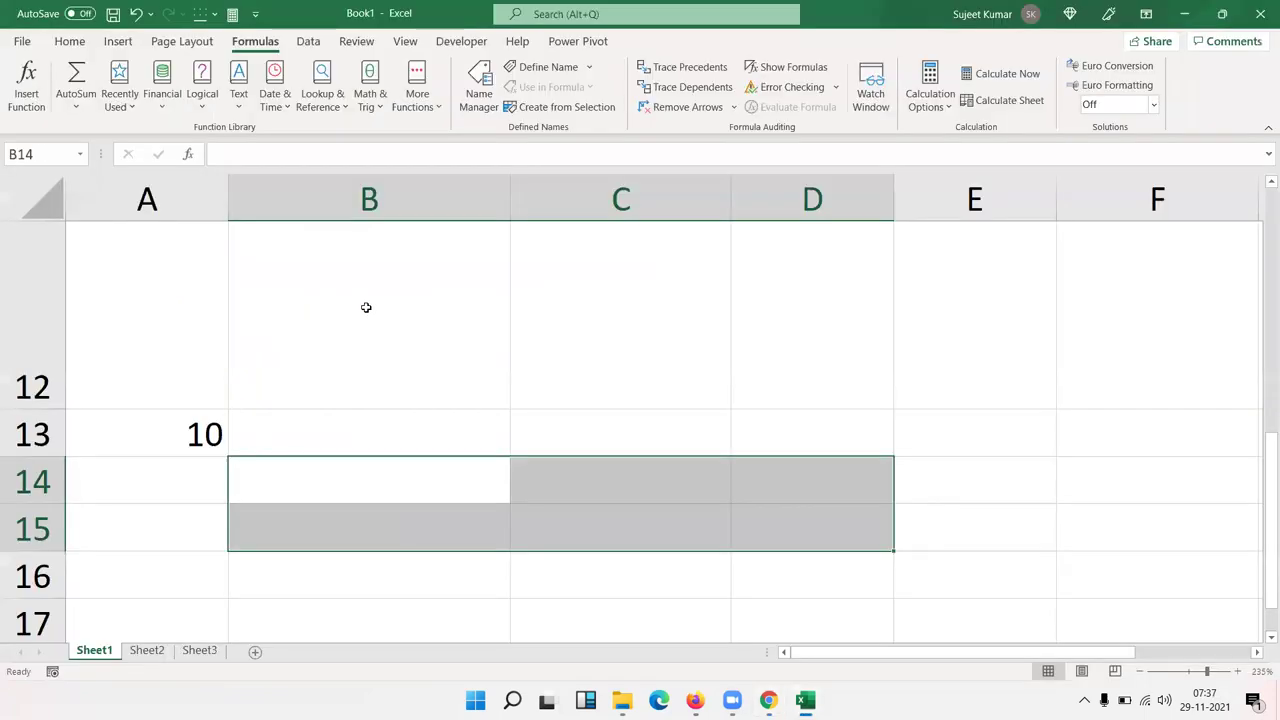
pyautogui.scroll(4, 270, 336)
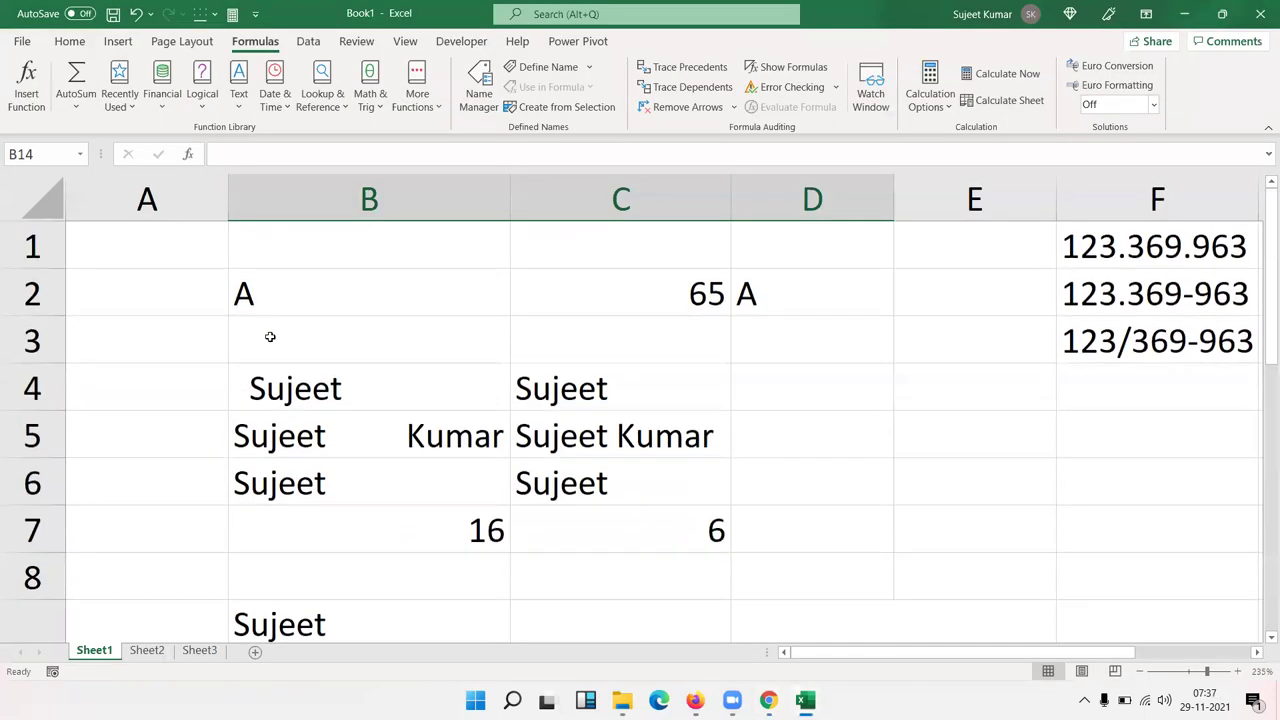
pyautogui.click(668, 294)
pyautogui.hotkey('alt', 'Tab')
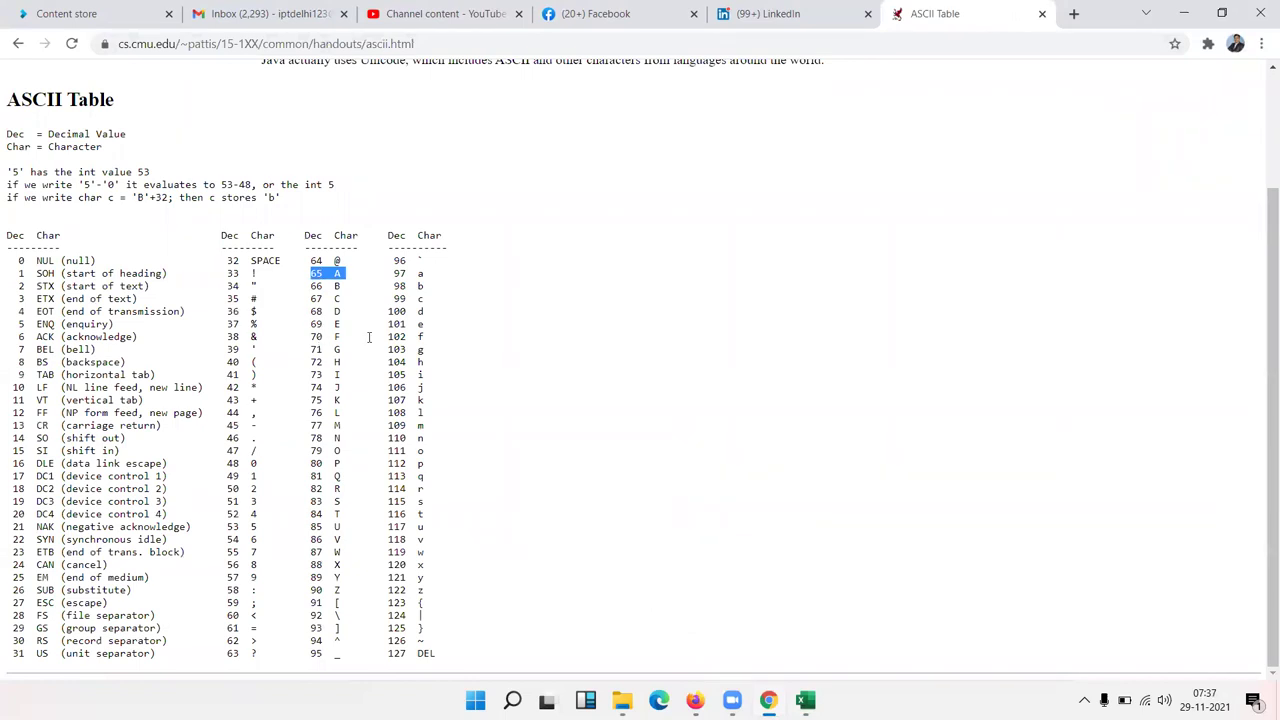
# - Highlight the 72 H entry, then check D2's =CHAR(C2) formula in Excel
pyautogui.tripleClick(321, 322)
pyautogui.click(321, 322)
pyautogui.moveTo(322, 362)
pyautogui.mouseDown()
pyautogui.moveTo(334, 362)
pyautogui.moveTo(334, 451)
pyautogui.mouseUp()
pyautogui.hotkey('alt', 'Tab')
pyautogui.click(737, 303)
pyautogui.doubleClick(740, 300)
pyautogui.press('Escape')
pyautogui.hotkey('alt', 'Tab')
# - Highlight LF (code 10) and the code 20 and 25 rows, then return to Excel
pyautogui.moveTo(36, 387); pyautogui.dragTo(205, 387)
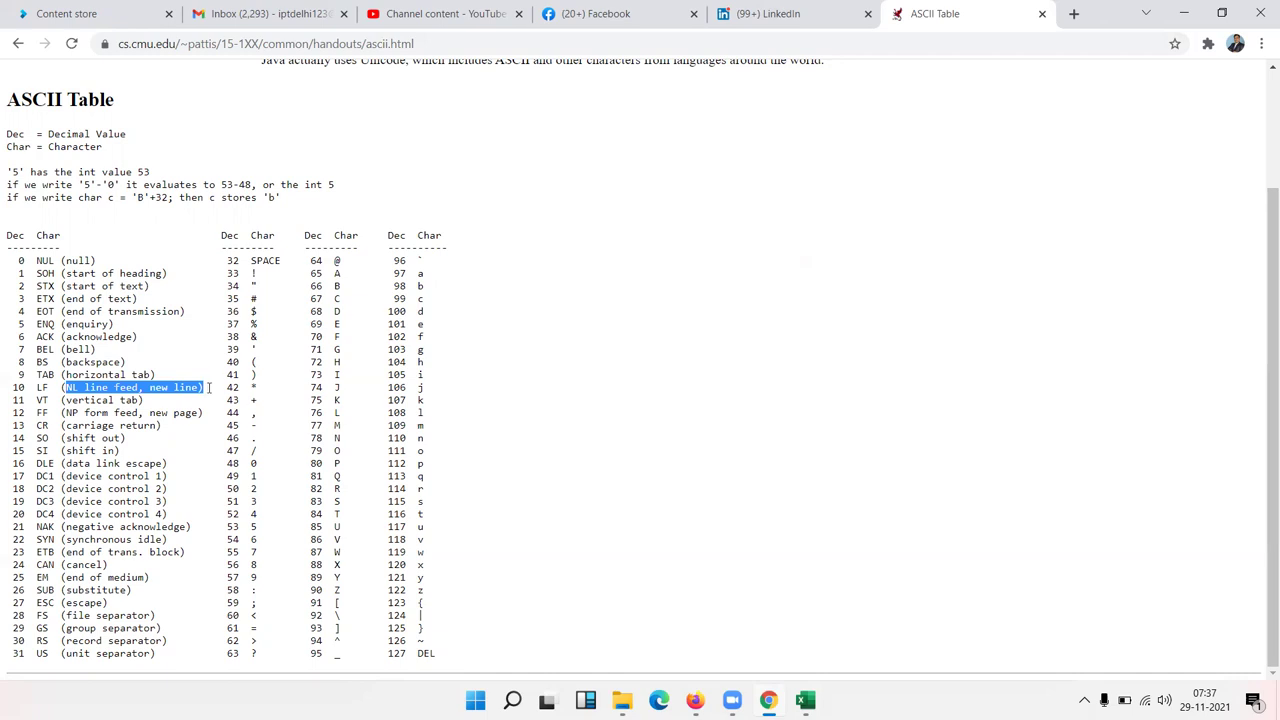
pyautogui.tripleClick(175, 514)
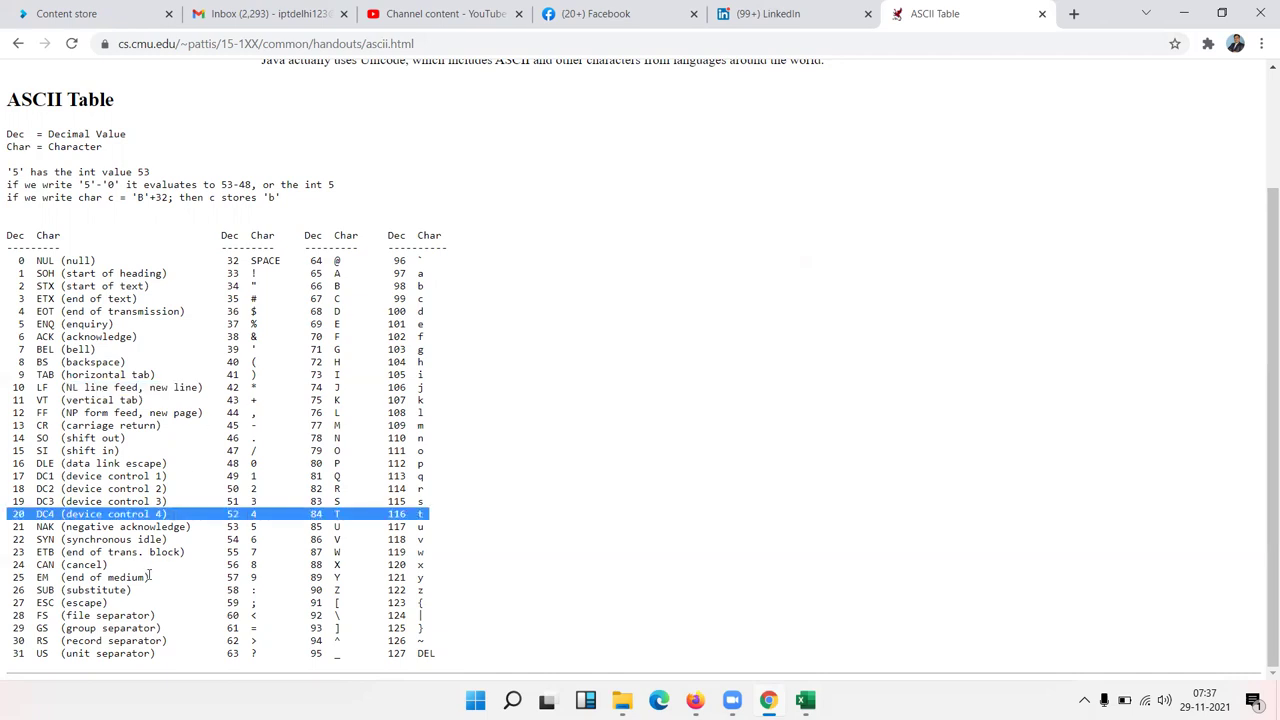
pyautogui.moveTo(148, 577); pyautogui.dragTo(228, 577)
pyautogui.hotkey('alt', 'Tab')
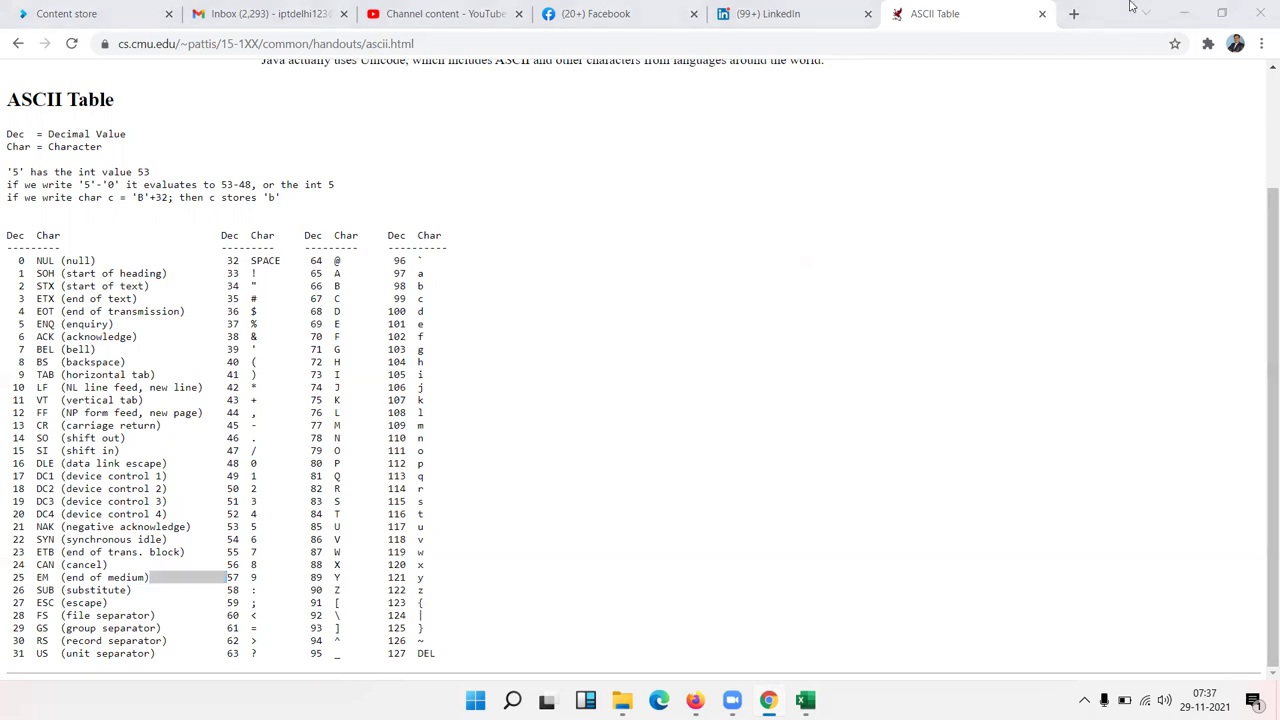
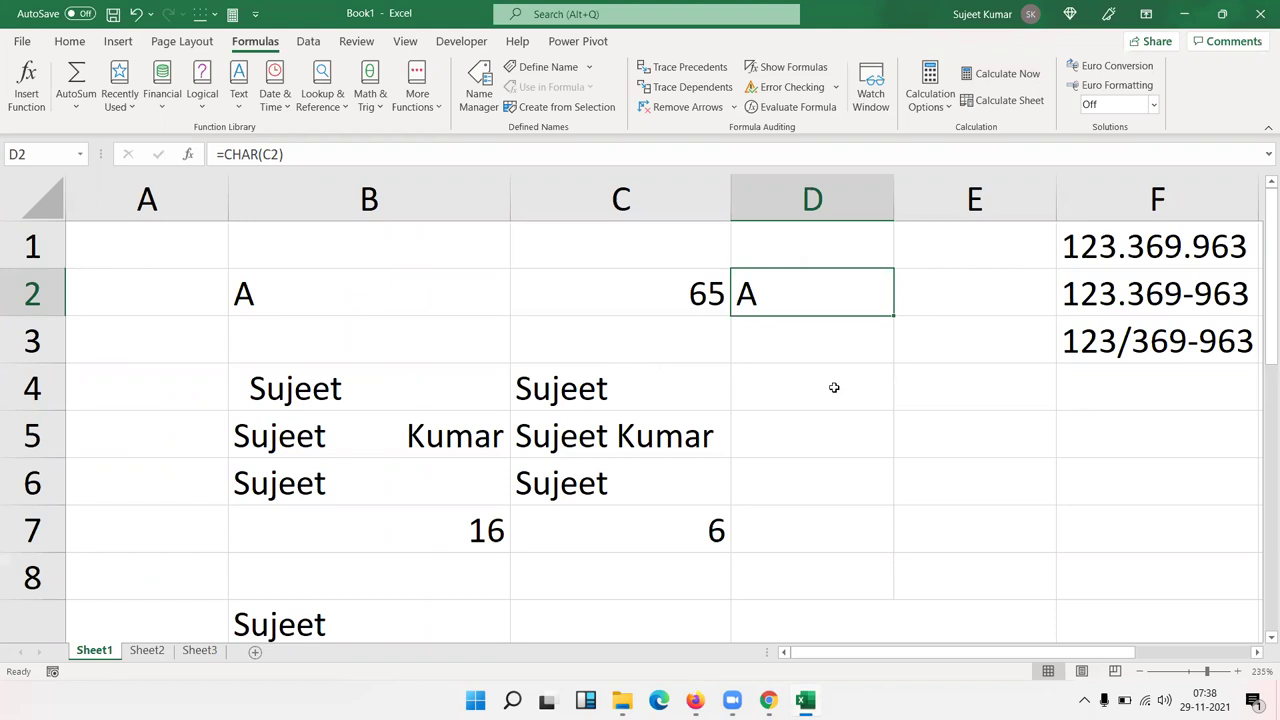
# - Scroll down to row 15 and type a lowercase first name in B15
pyautogui.moveTo(1263, 293); pyautogui.dragTo(1262, 425)
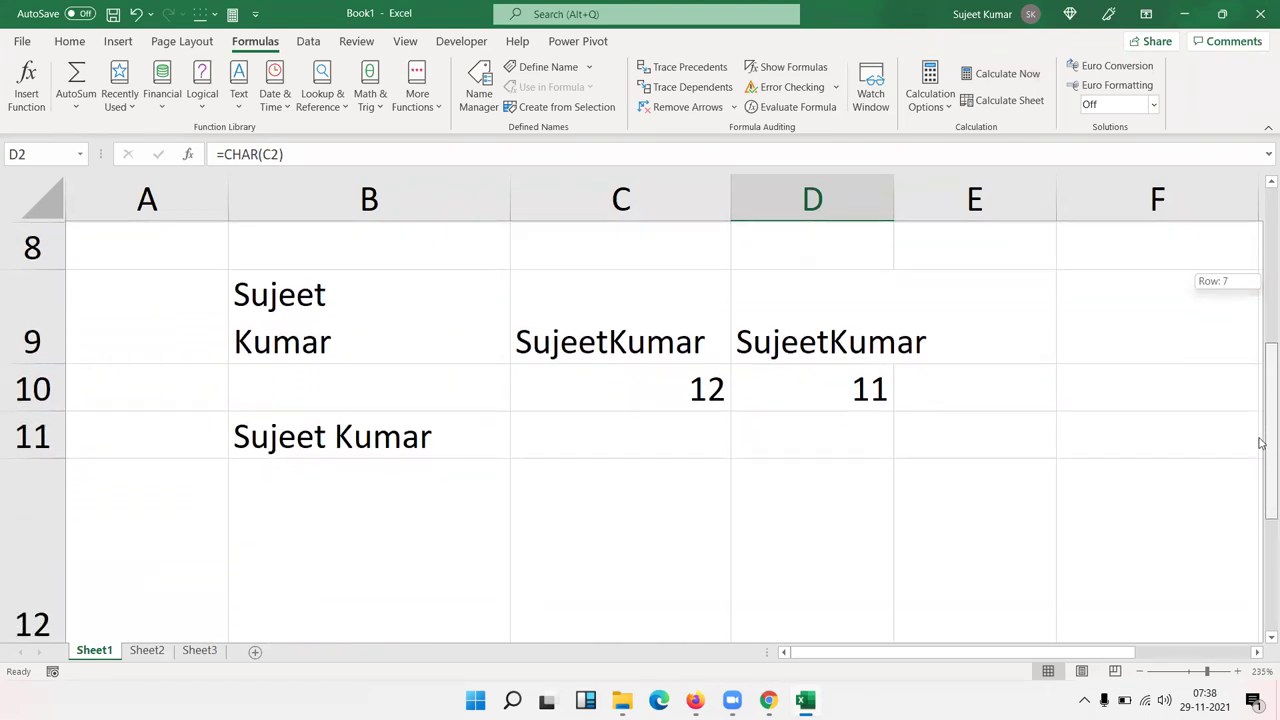
pyautogui.moveTo(1262, 425); pyautogui.dragTo(1262, 552)
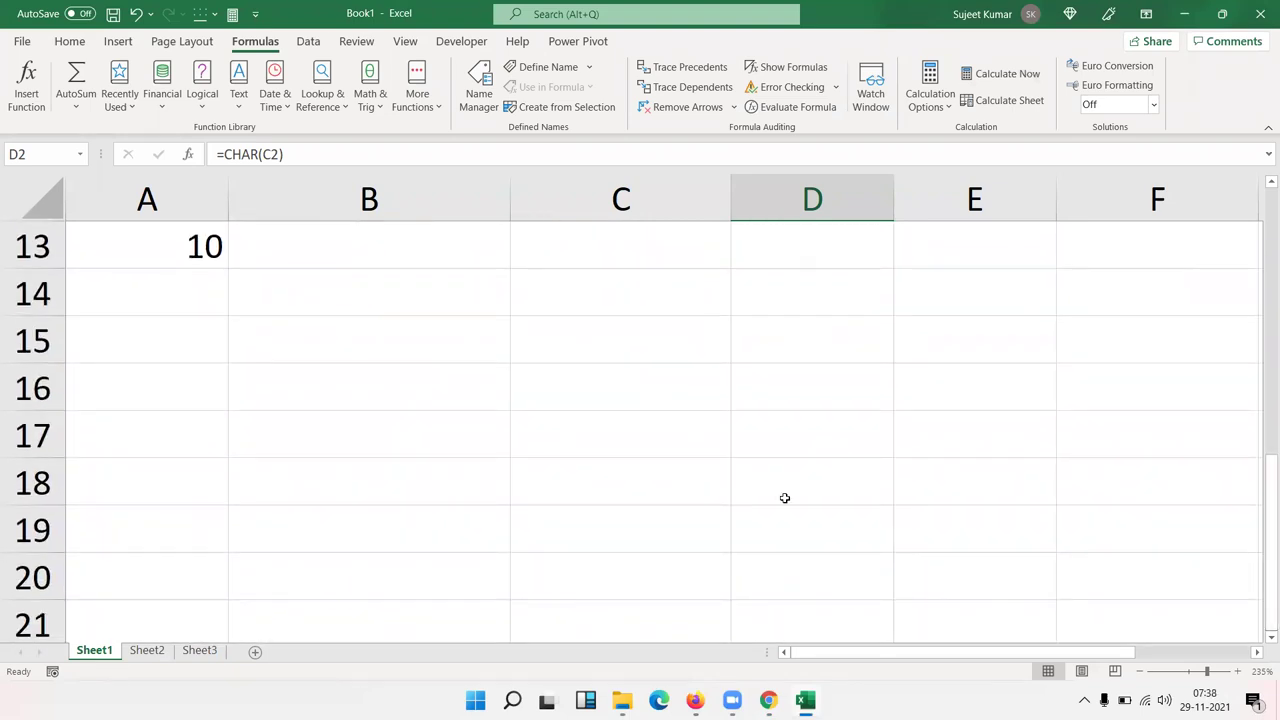
pyautogui.click(283, 336)
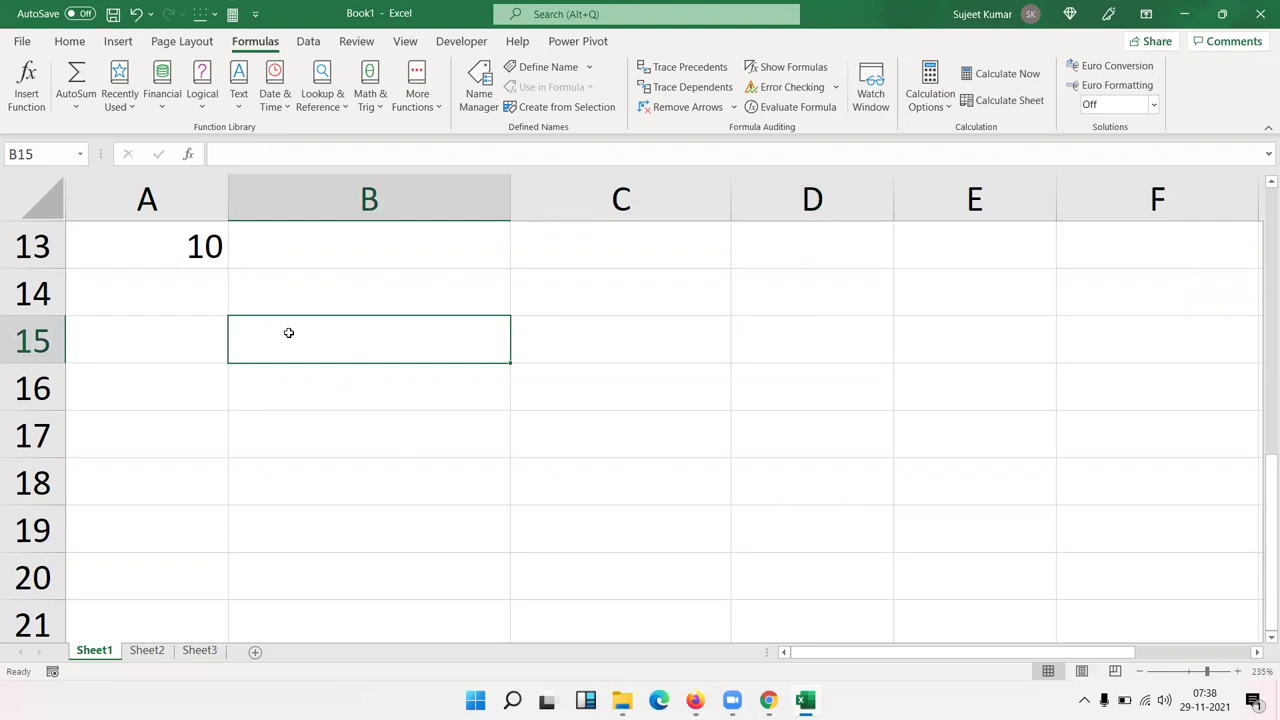
pyautogui.write('Su')
pyautogui.press('BackSpace')
pyautogui.press('BackSpace')
pyautogui.write('sujeet')
pyautogui.press('Tab')
# - Enter =UPPER(B15) in C15 to show the name in capitals
pyautogui.write('=')
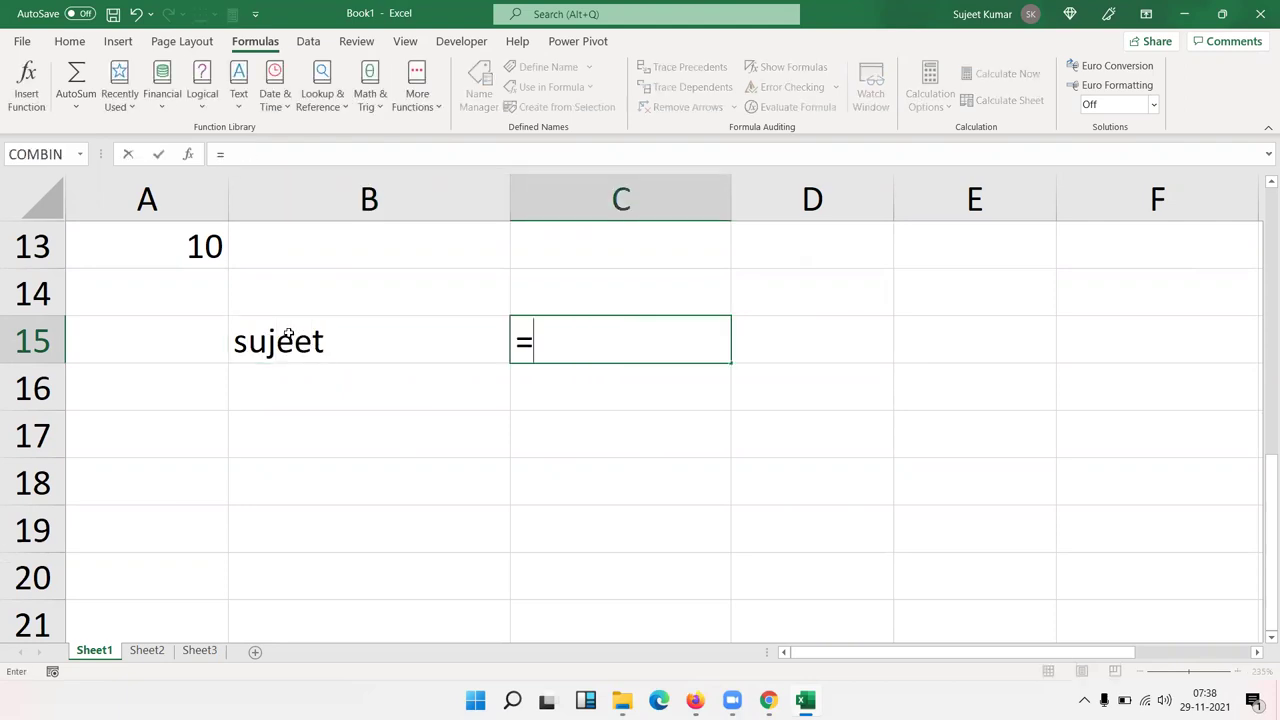
pyautogui.write('up')
pyautogui.press('Tab')
pyautogui.click(288, 333)
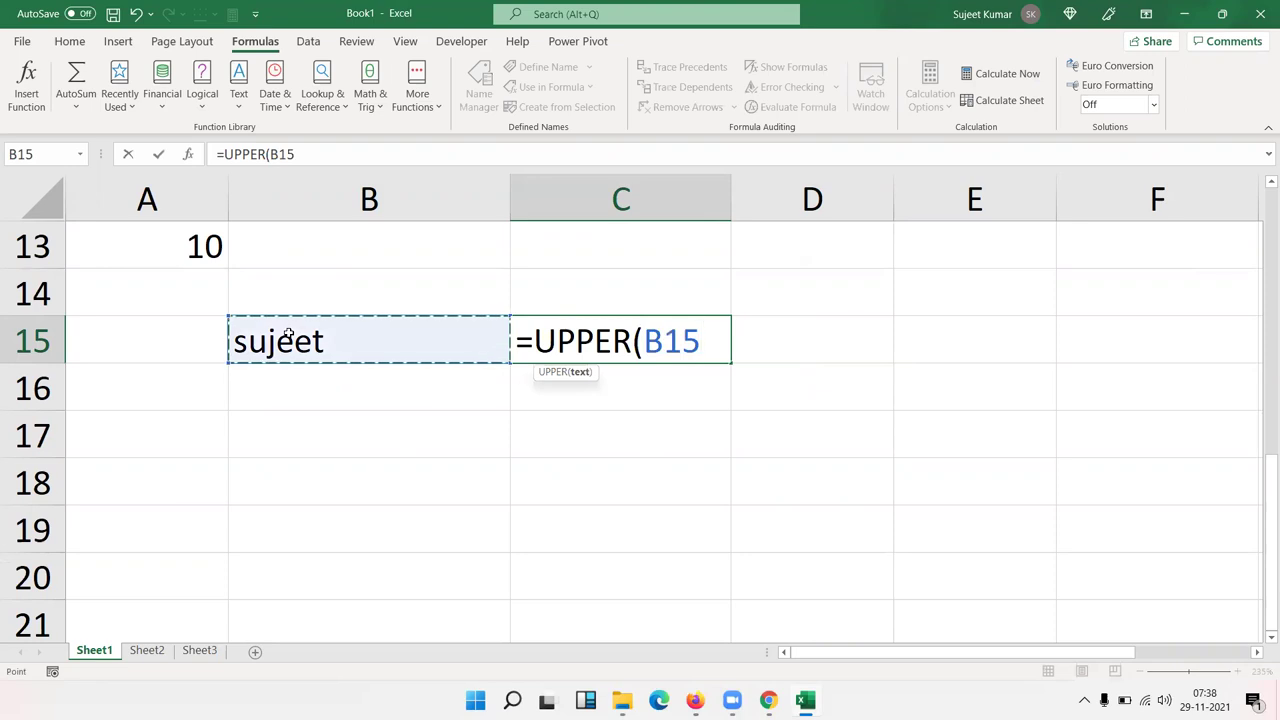
pyautogui.press('Return')
pyautogui.press('Up')
pyautogui.press('Right')
pyautogui.press('Right')
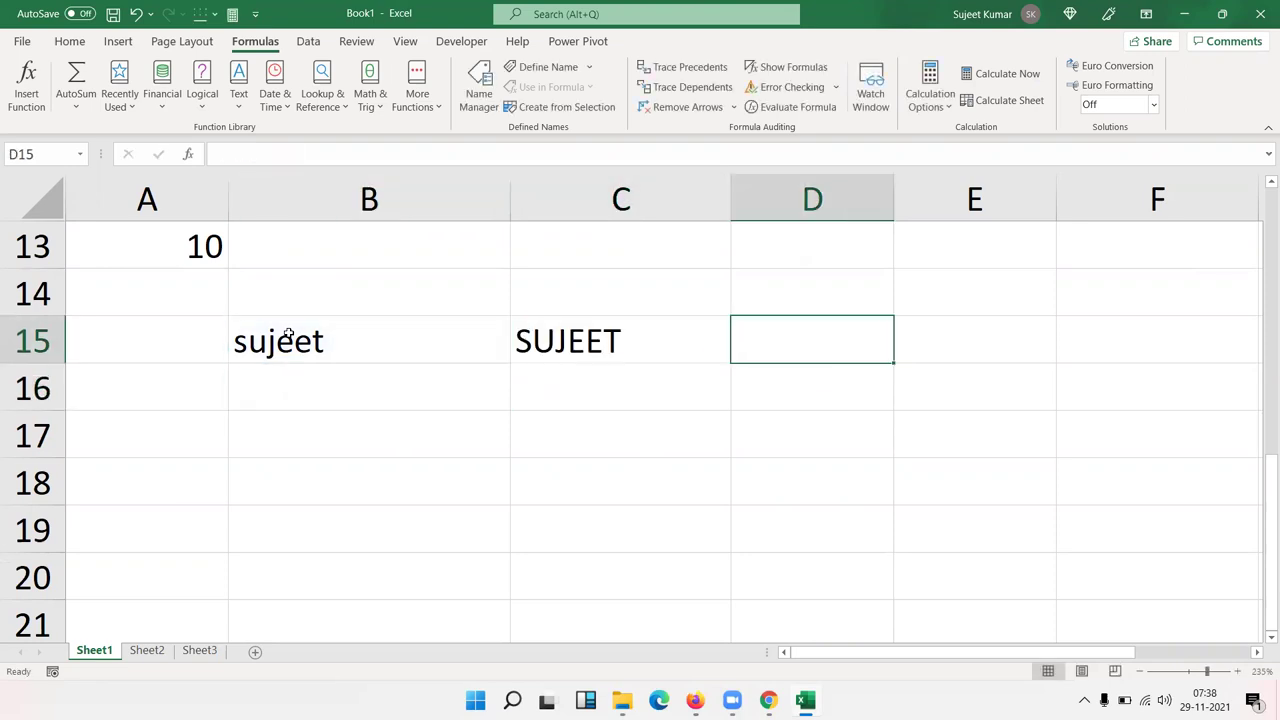
# - Enter =LOWER(C15) in D15 to turn the name back to lowercase
pyautogui.write('=low')
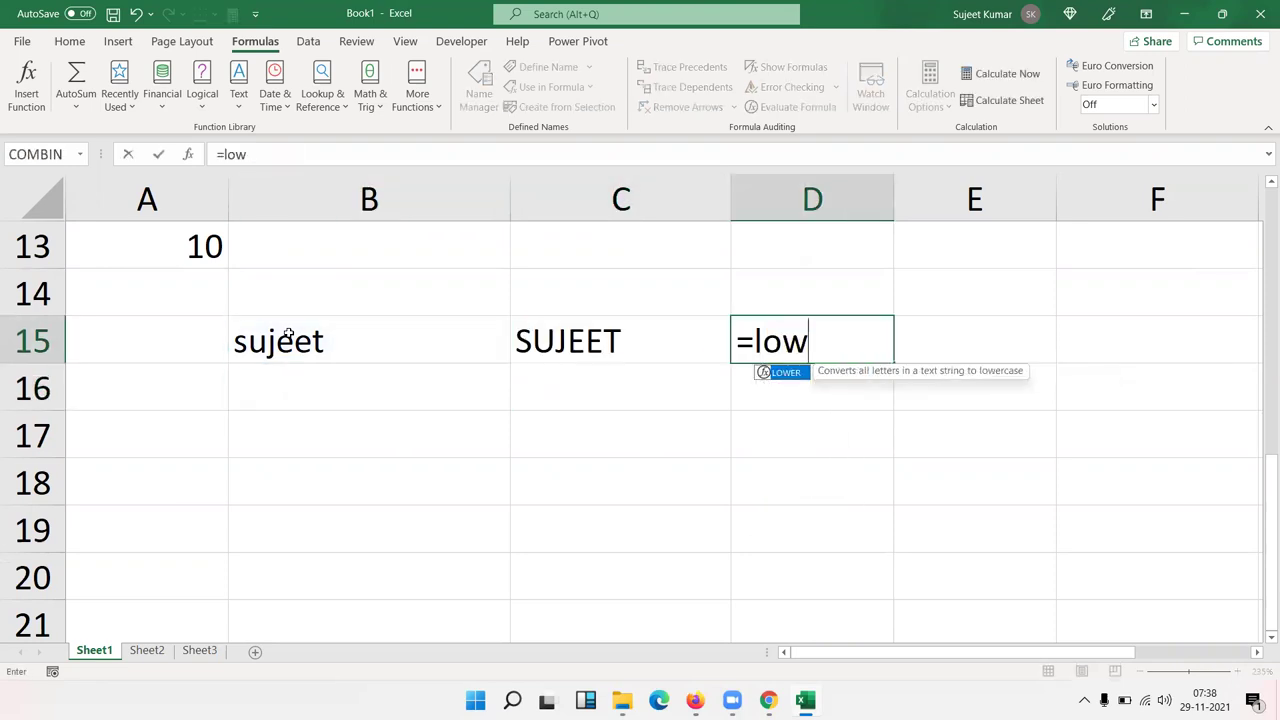
pyautogui.press('Tab')
pyautogui.press('Left')
pyautogui.press('Return')
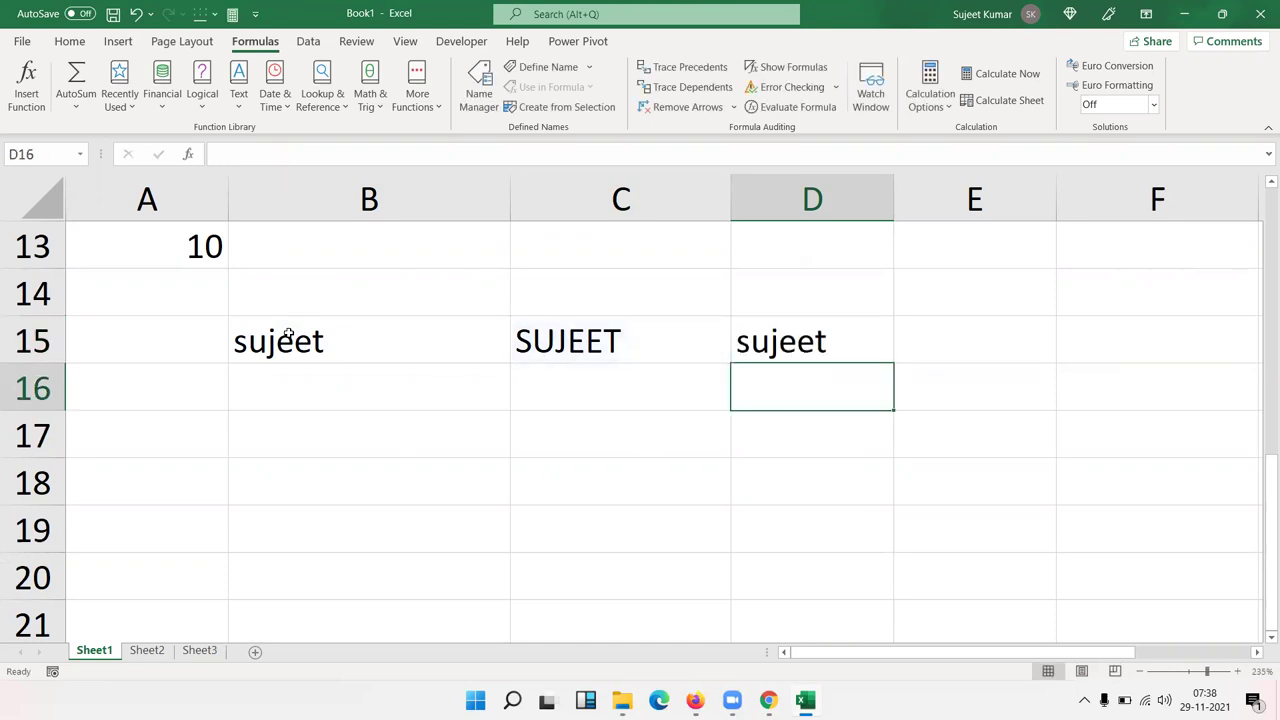
pyautogui.press('Left')
pyautogui.press('Left')
# - Type a lowercase full name in B16, enter =PROPER(B16) in B17, and review both cells
pyautogui.write('suje')
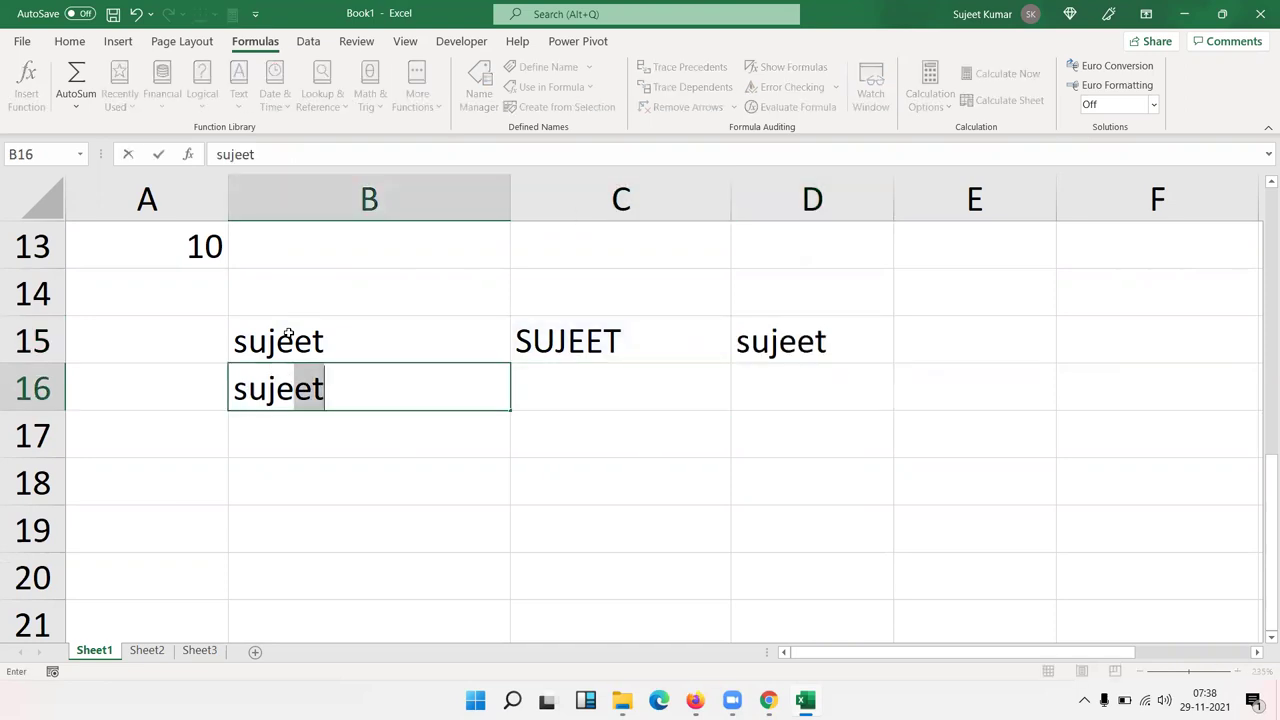
pyautogui.write('et kumar ')
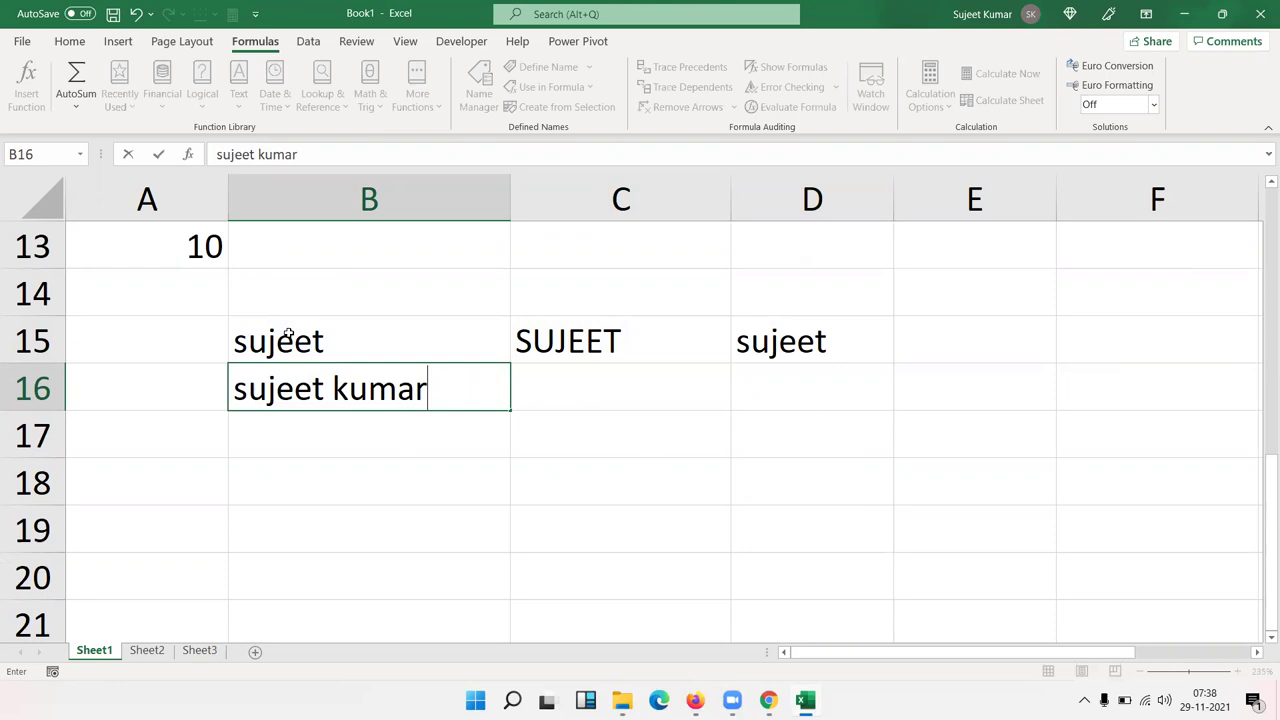
pyautogui.write('singh')
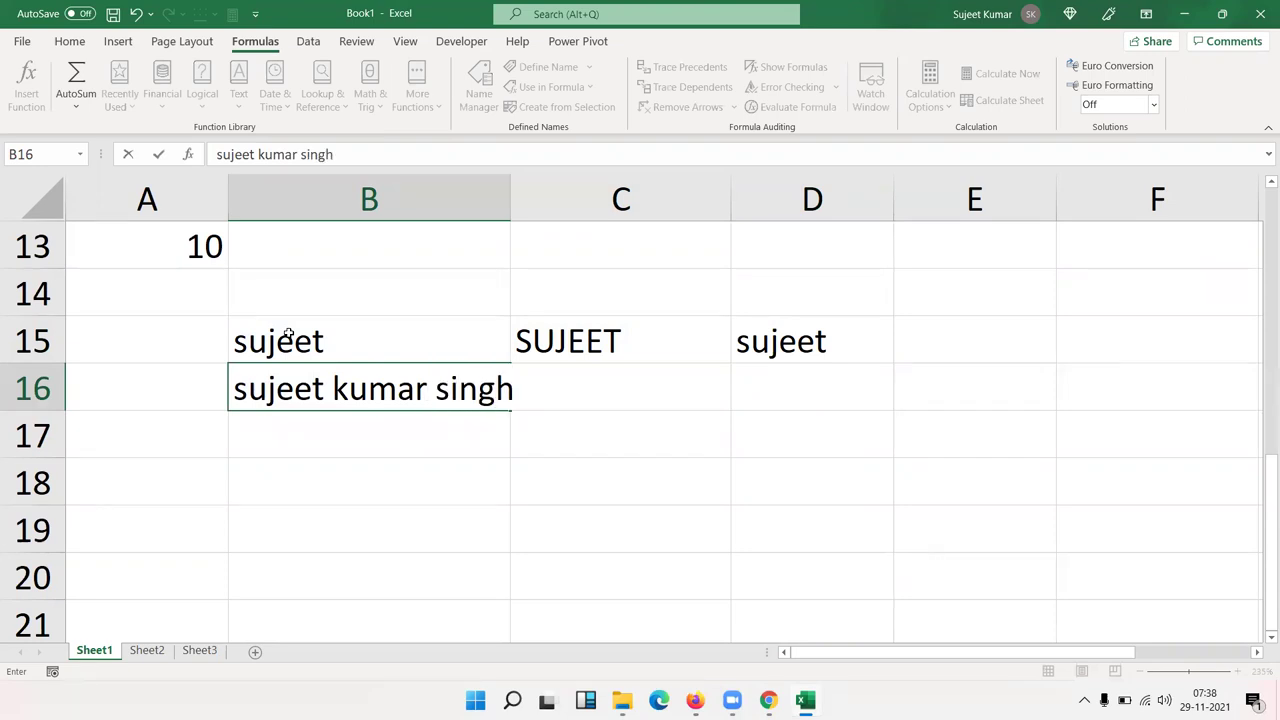
pyautogui.press('Return')
pyautogui.write('=pr')
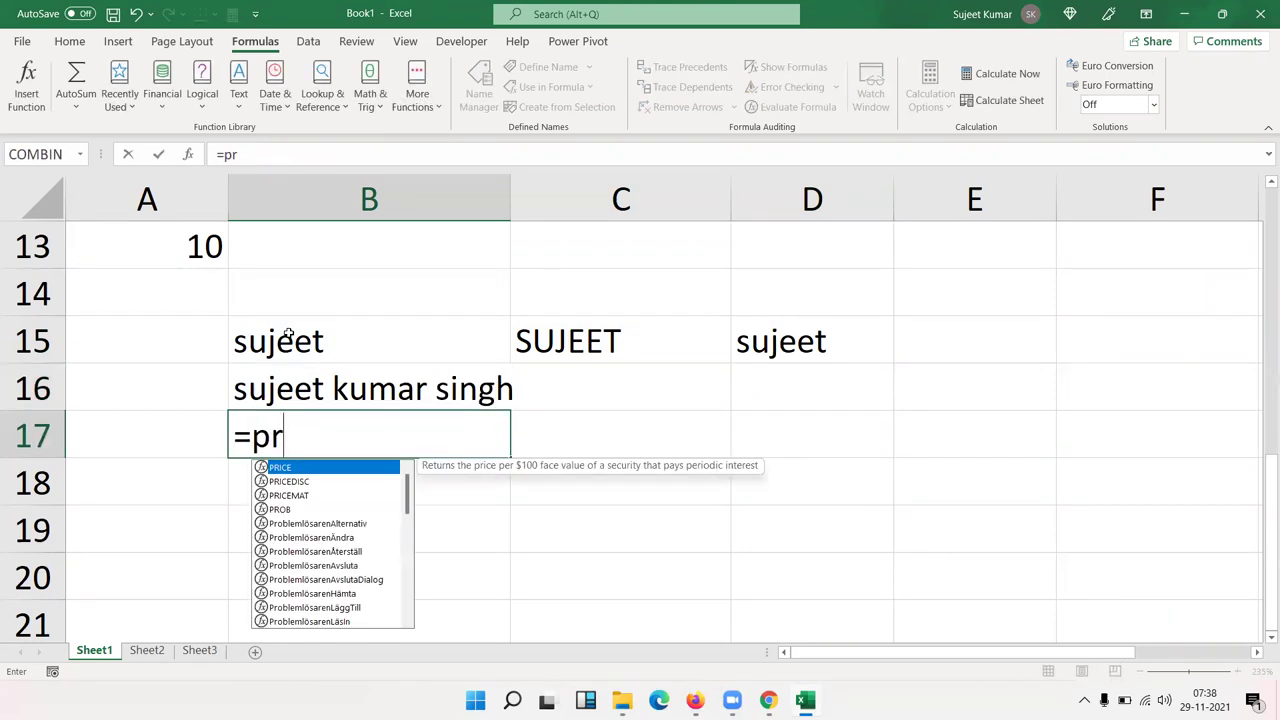
pyautogui.write('op')
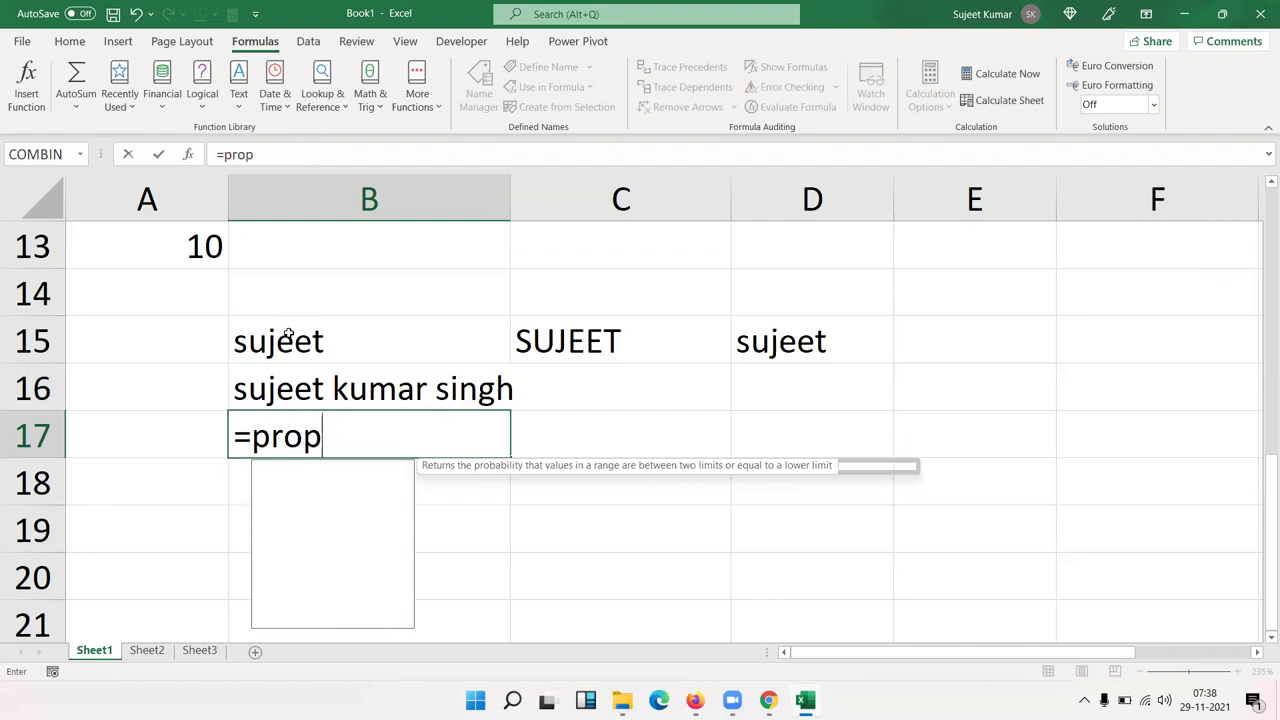
pyautogui.press('Tab')
pyautogui.press('Up')
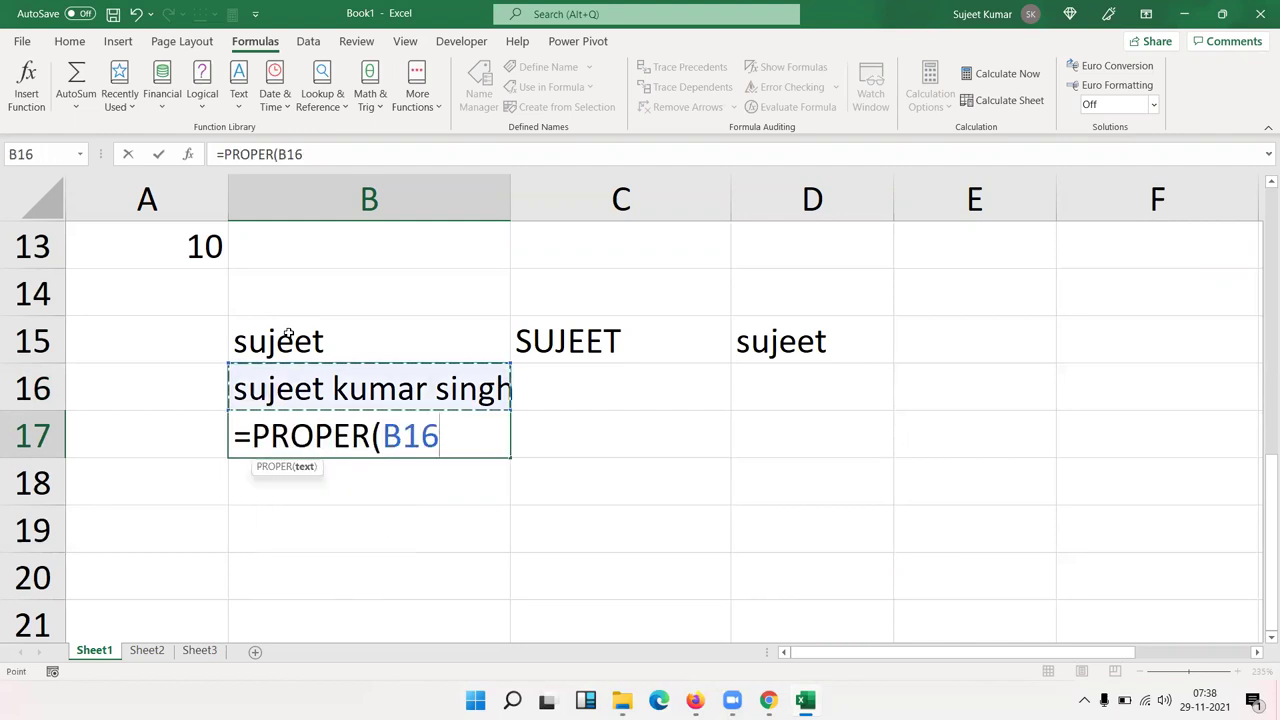
pyautogui.press('Return')
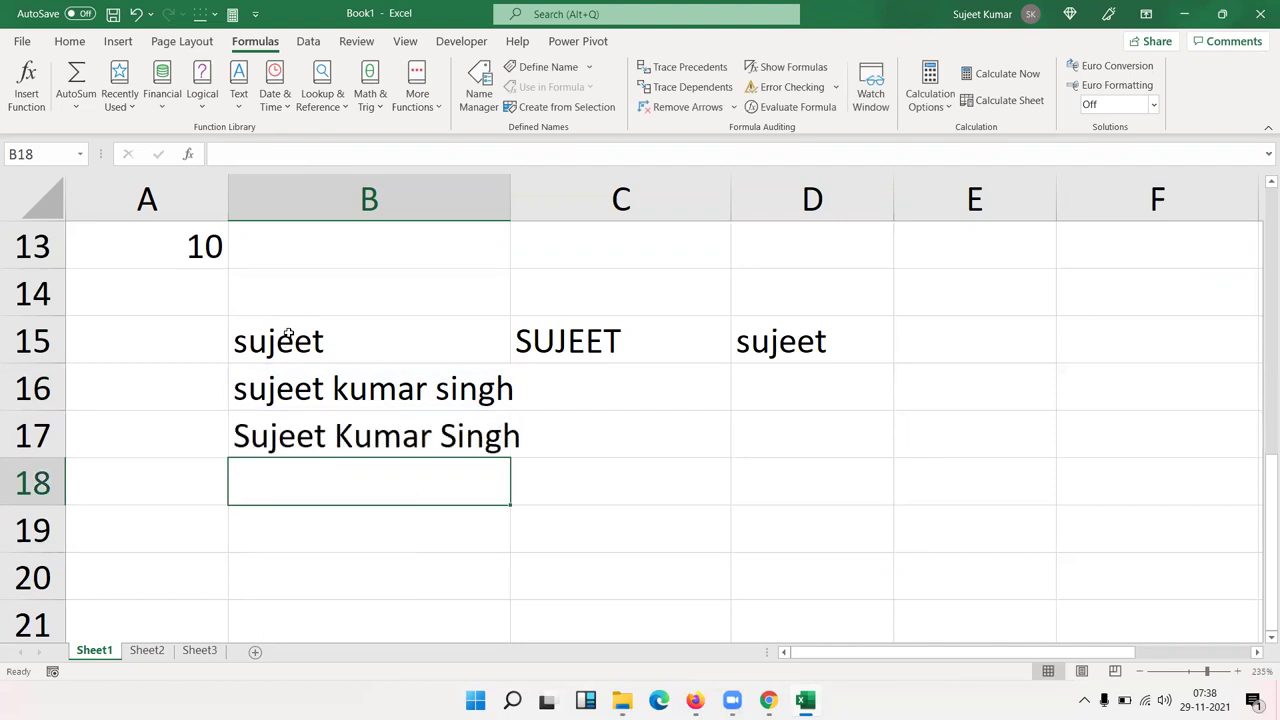
pyautogui.press('Up')
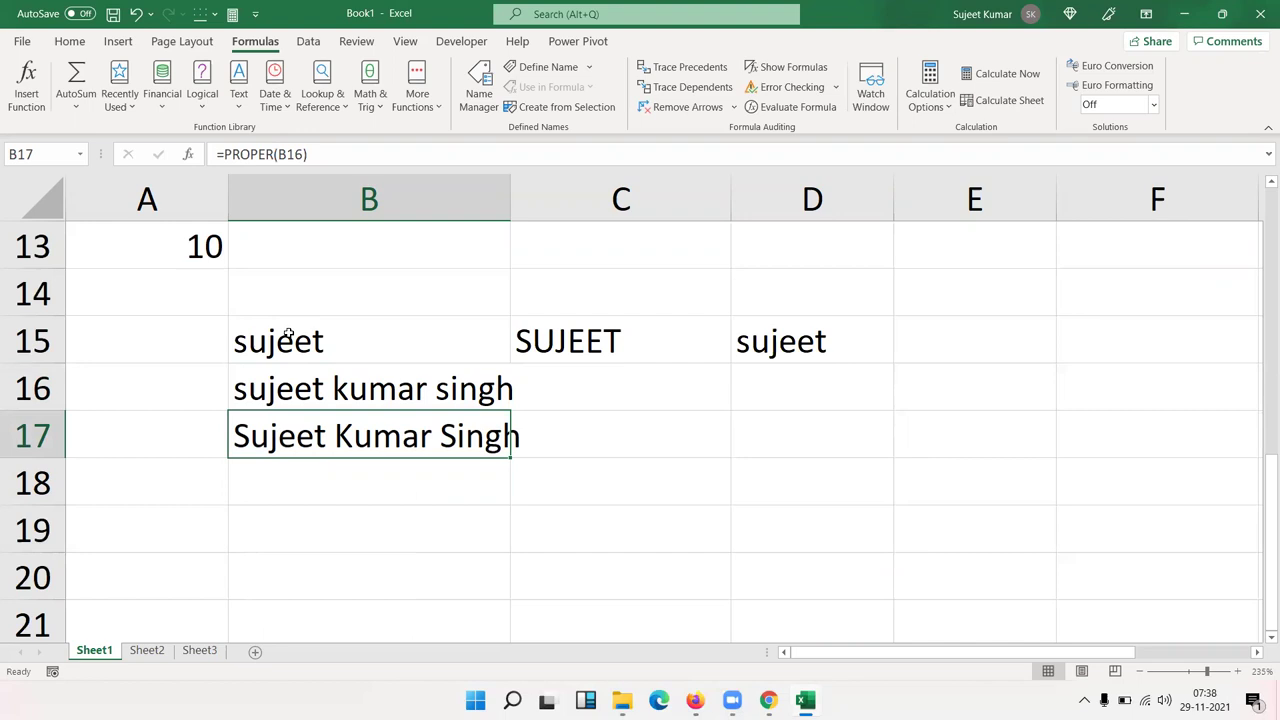
pyautogui.press('Up')
pyautogui.press('Up')
pyautogui.press('Down')
pyautogui.press('Down')
pyautogui.press('Down')
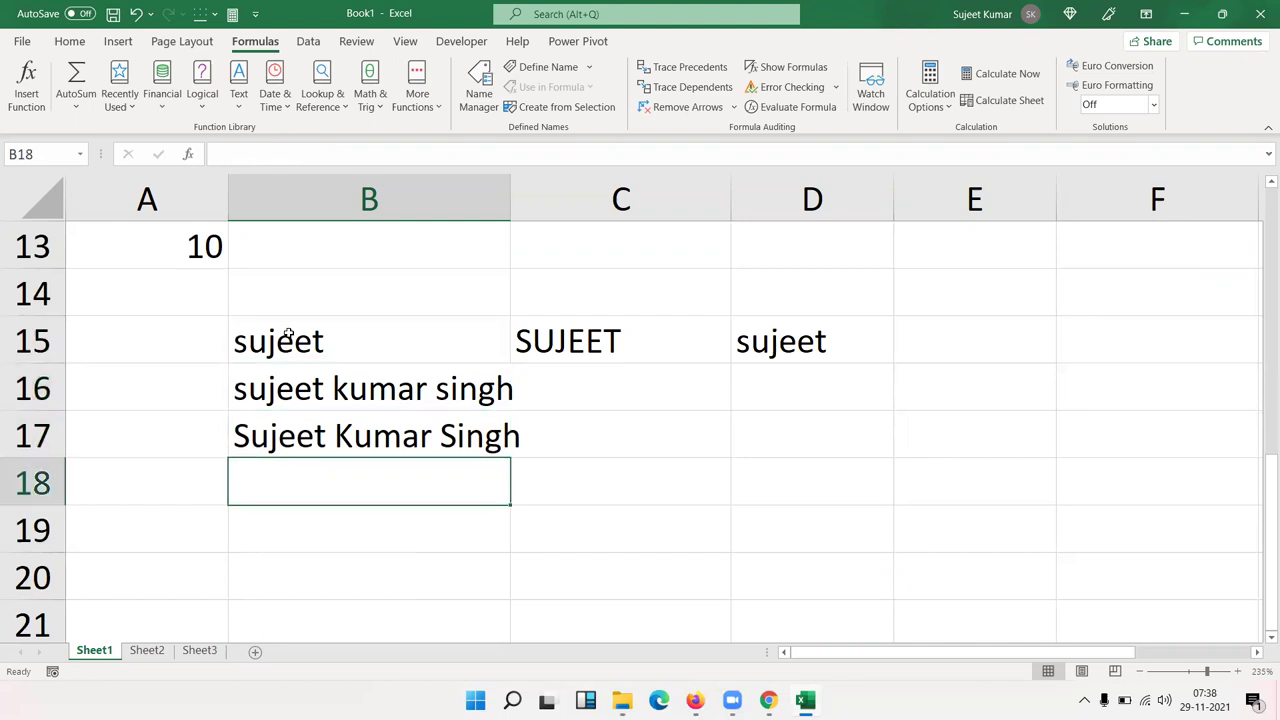
pyautogui.press('Down')
pyautogui.press('Down')
pyautogui.press('Down')
pyautogui.press('Down')
pyautogui.press('Up')
pyautogui.press('Up')
pyautogui.press('Up')
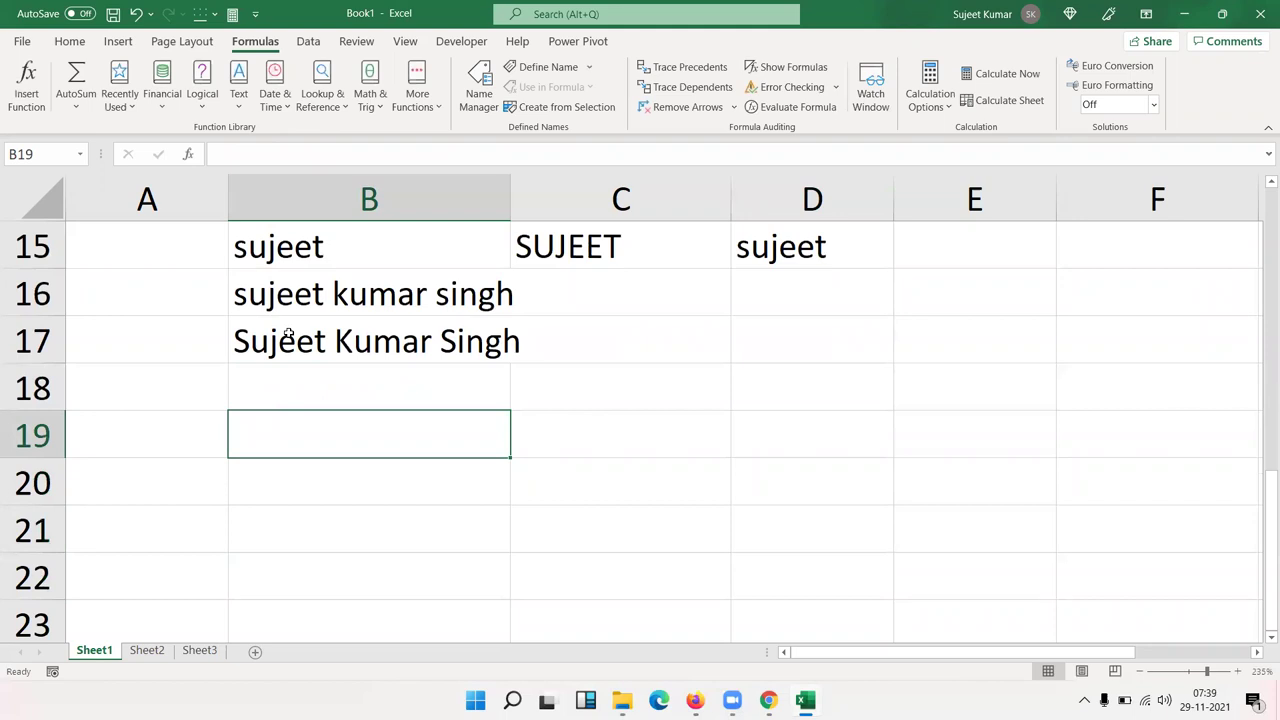
# - Type the first name in lowercase in B19 and capitalised in C19
pyautogui.write('sujeet')
pyautogui.press('Tab')
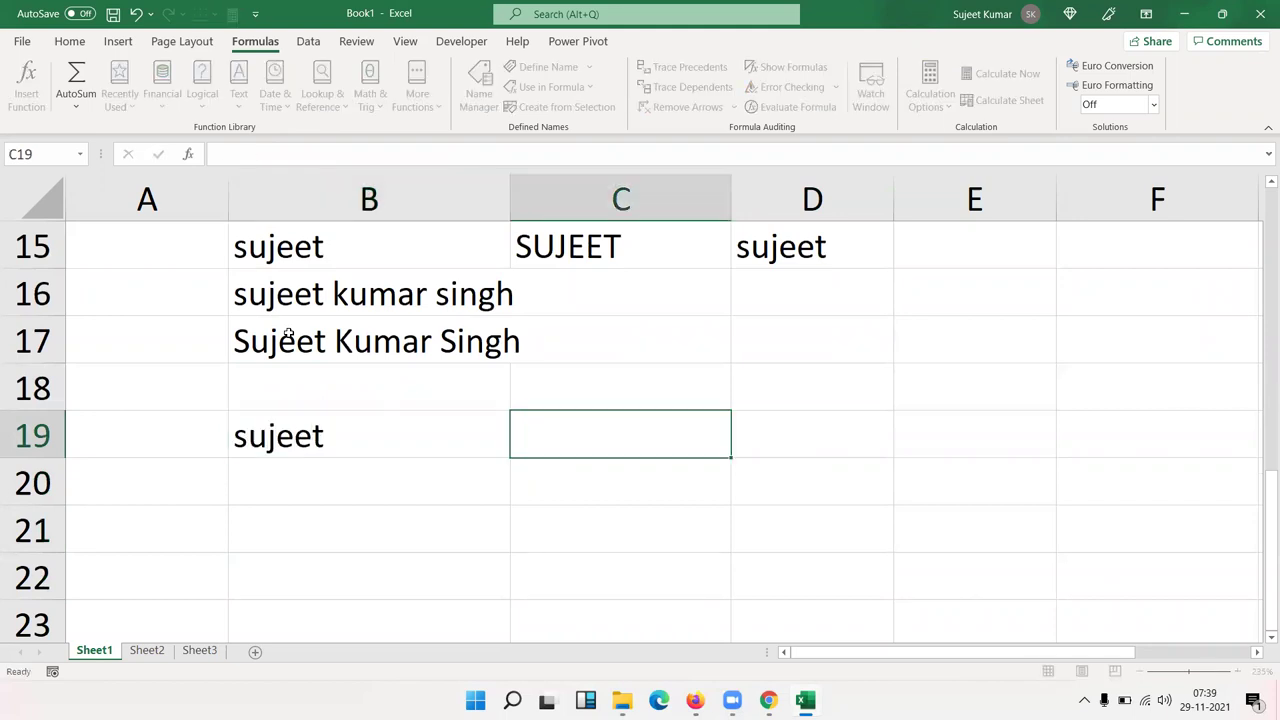
pyautogui.write('Sujeet')
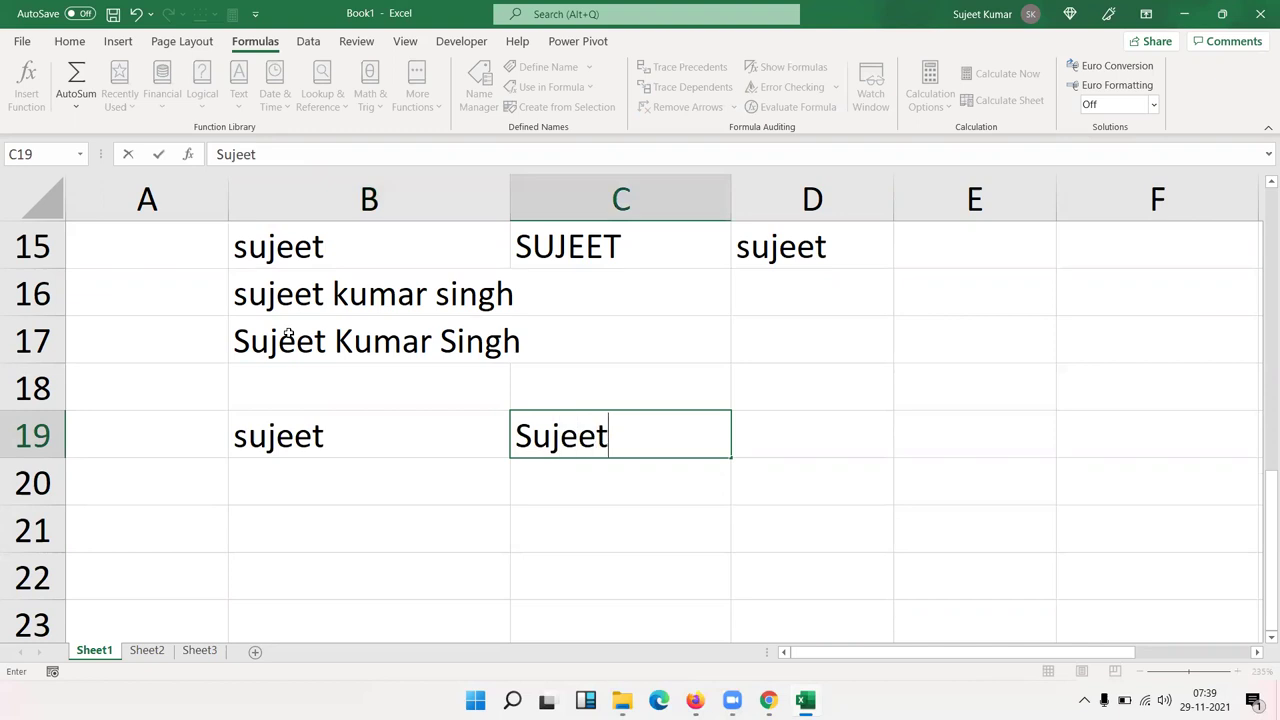
pyautogui.press('Tab')
# - Enter =B19=C19 in D19 and reopen it to highlight the comparison's equals sign
pyautogui.write('=')
pyautogui.press('Left')
pyautogui.press('Left')
pyautogui.write('=')
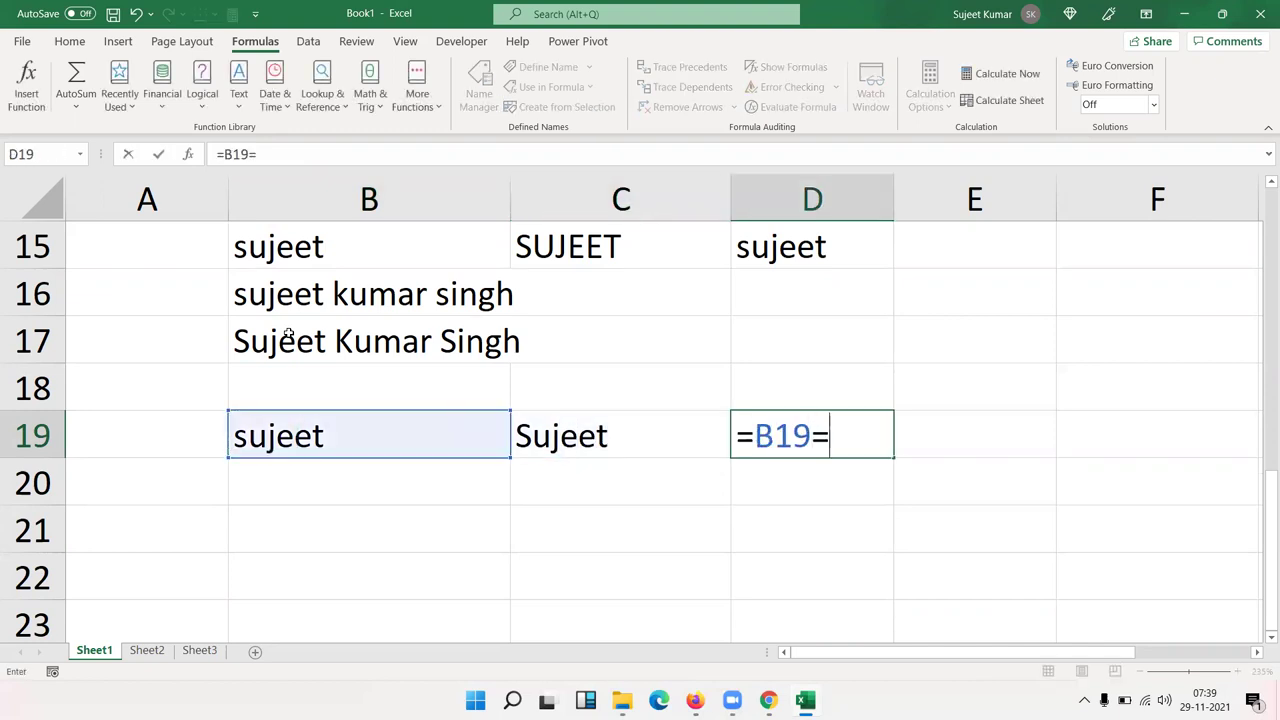
pyautogui.press('Left')
pyautogui.press('Return')
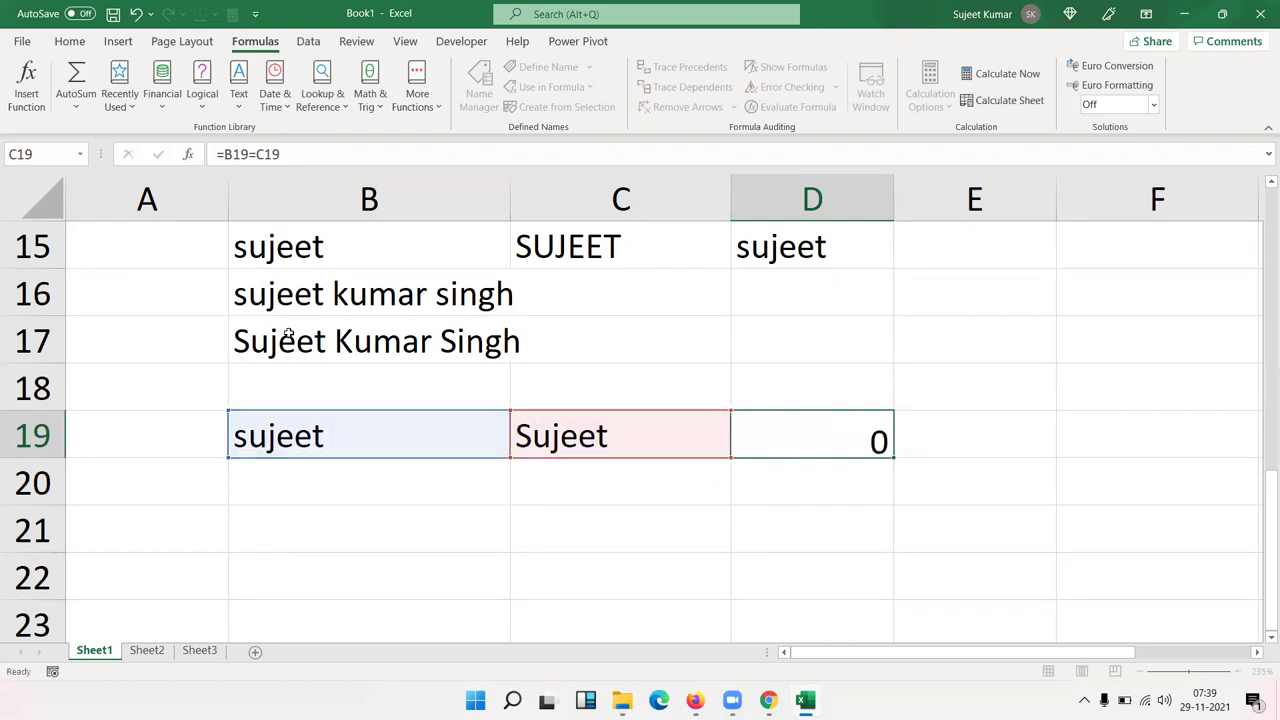
pyautogui.press('Up')
pyautogui.press('Right')
pyautogui.press('Right')
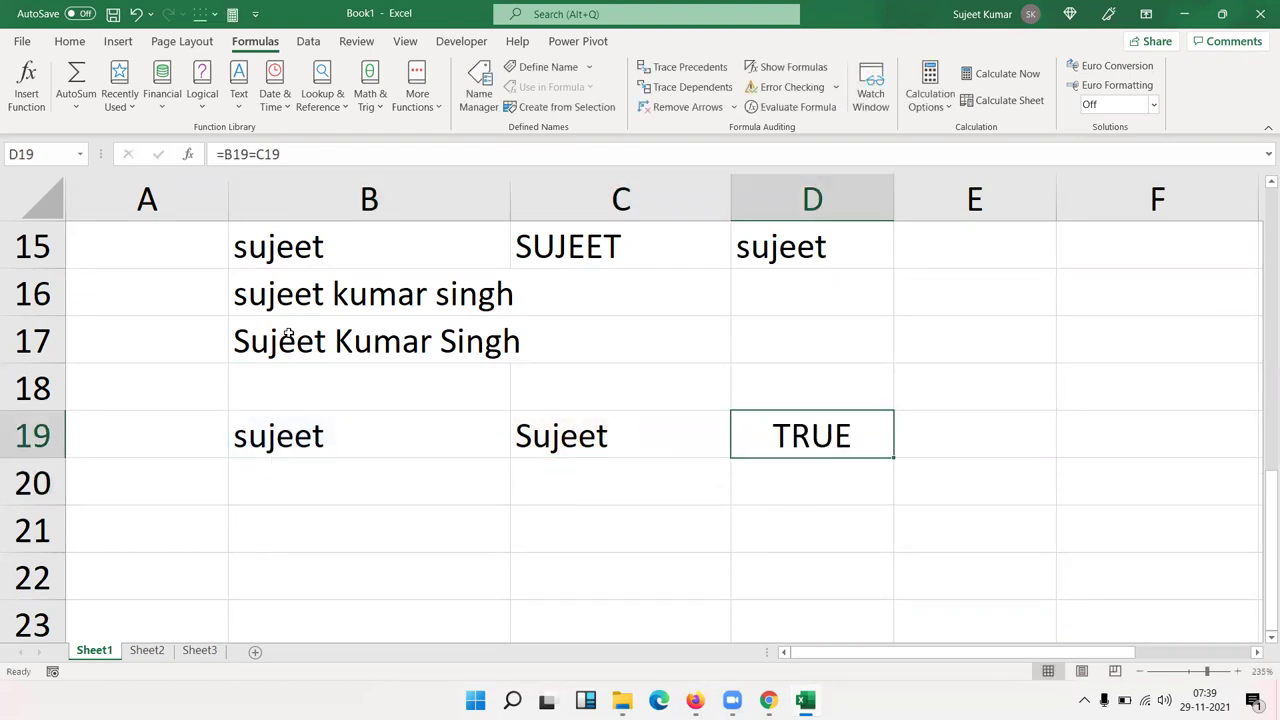
pyautogui.press('F2')
pyautogui.press('Left')
pyautogui.press('Left')
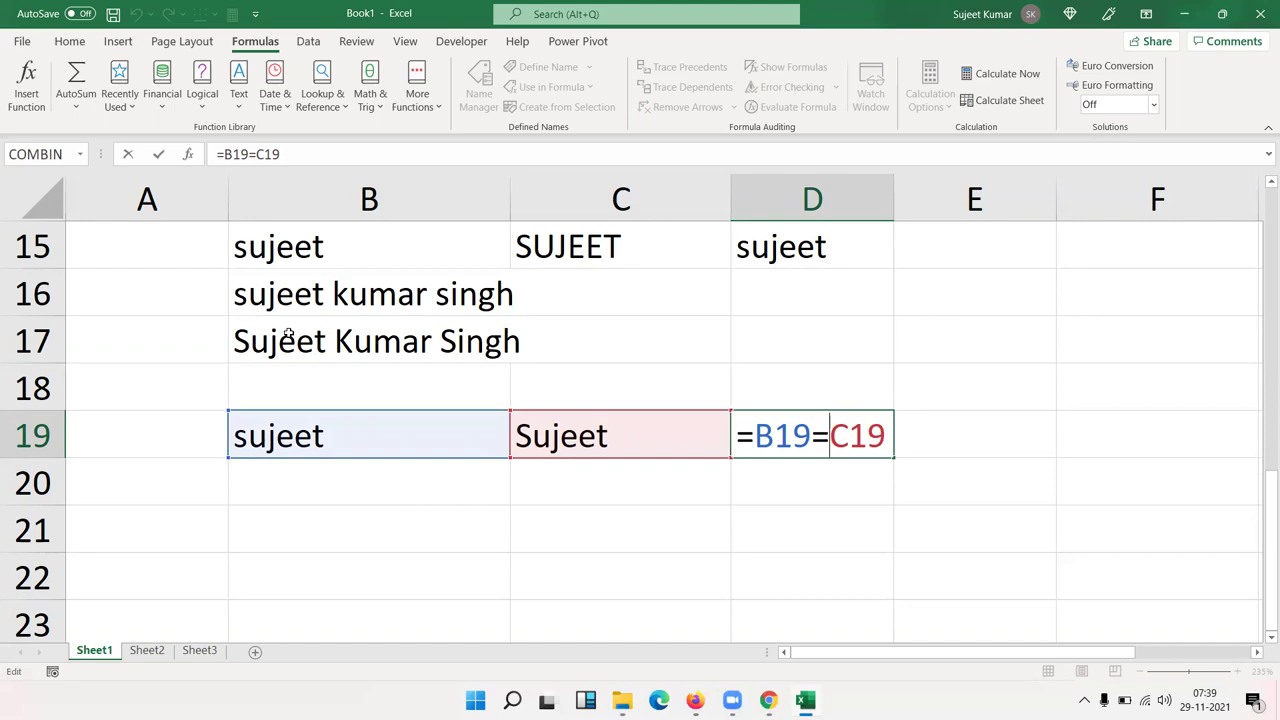
pyautogui.hotkey('shift', 'Left')
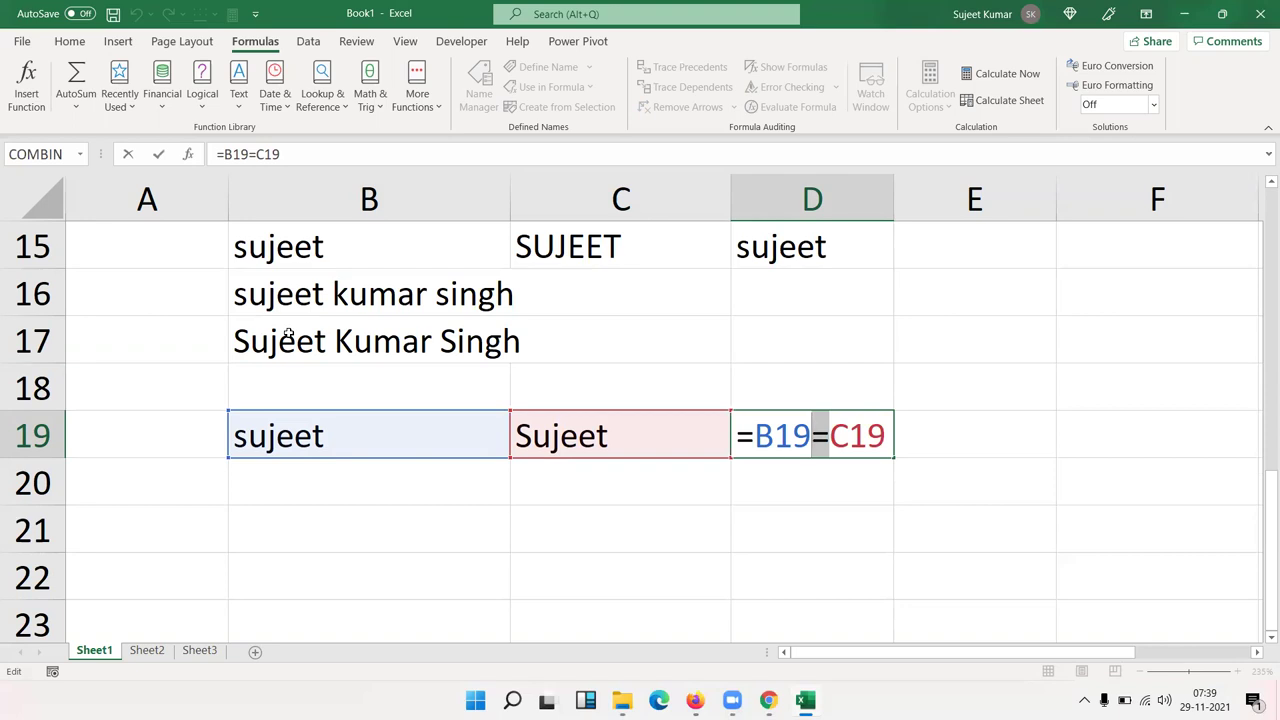
# - Enter =EXACT(B19,C19) in D20 for a case-sensitive comparison of the two names
pyautogui.press('Return')
pyautogui.write('=e')
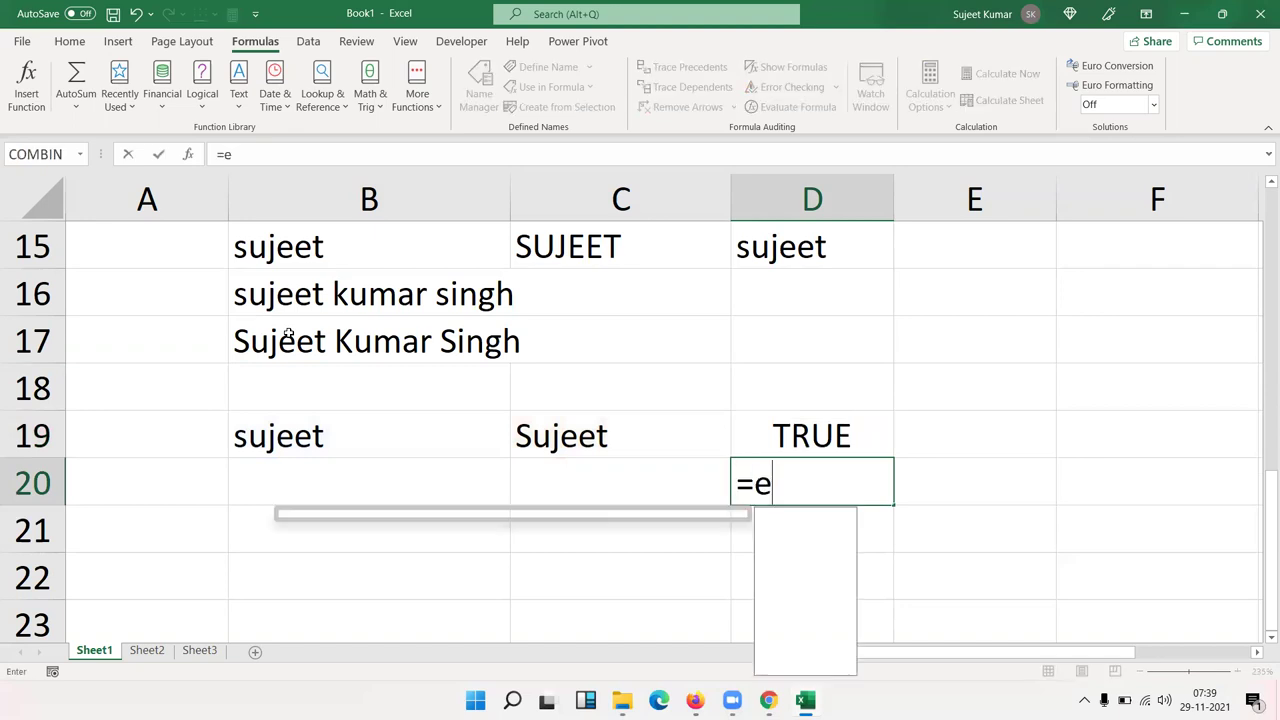
pyautogui.write('x')
pyautogui.press('Tab')
pyautogui.press('Left')
pyautogui.press('Left')
pyautogui.press('Up')
pyautogui.write(',')
pyautogui.press('Up')
pyautogui.press('Left')
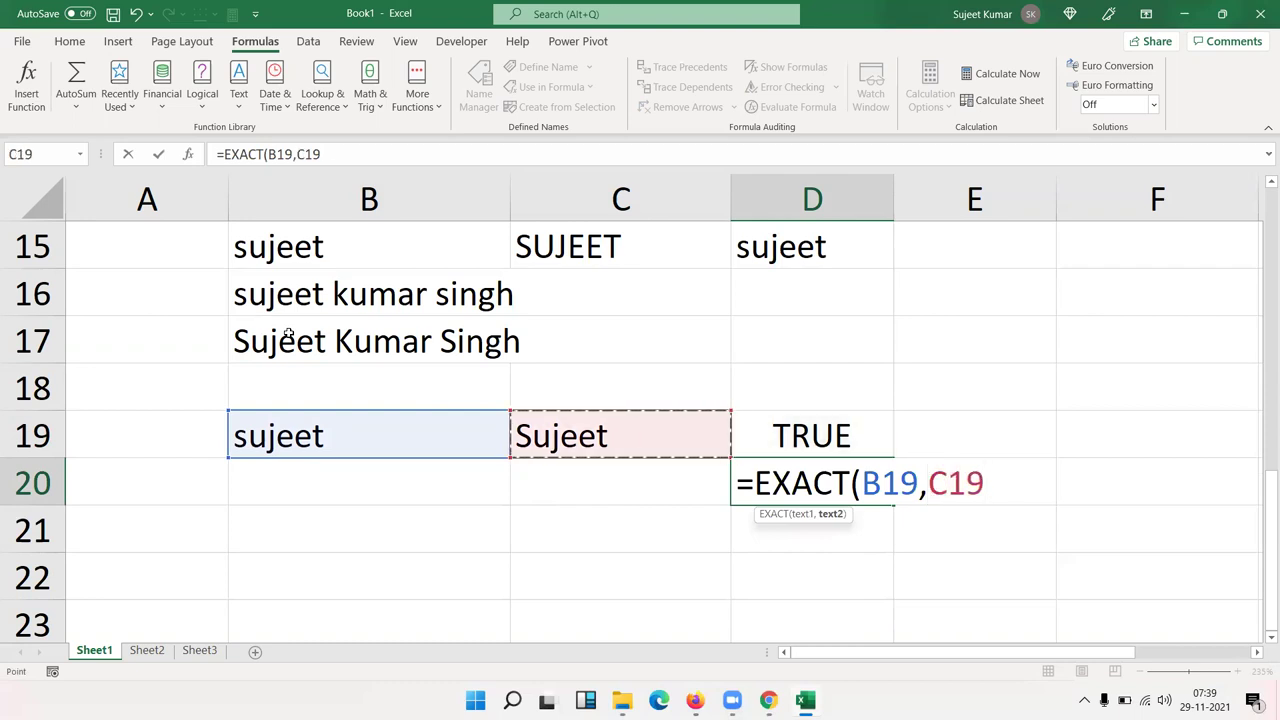
pyautogui.press('Return')
pyautogui.press('Up')
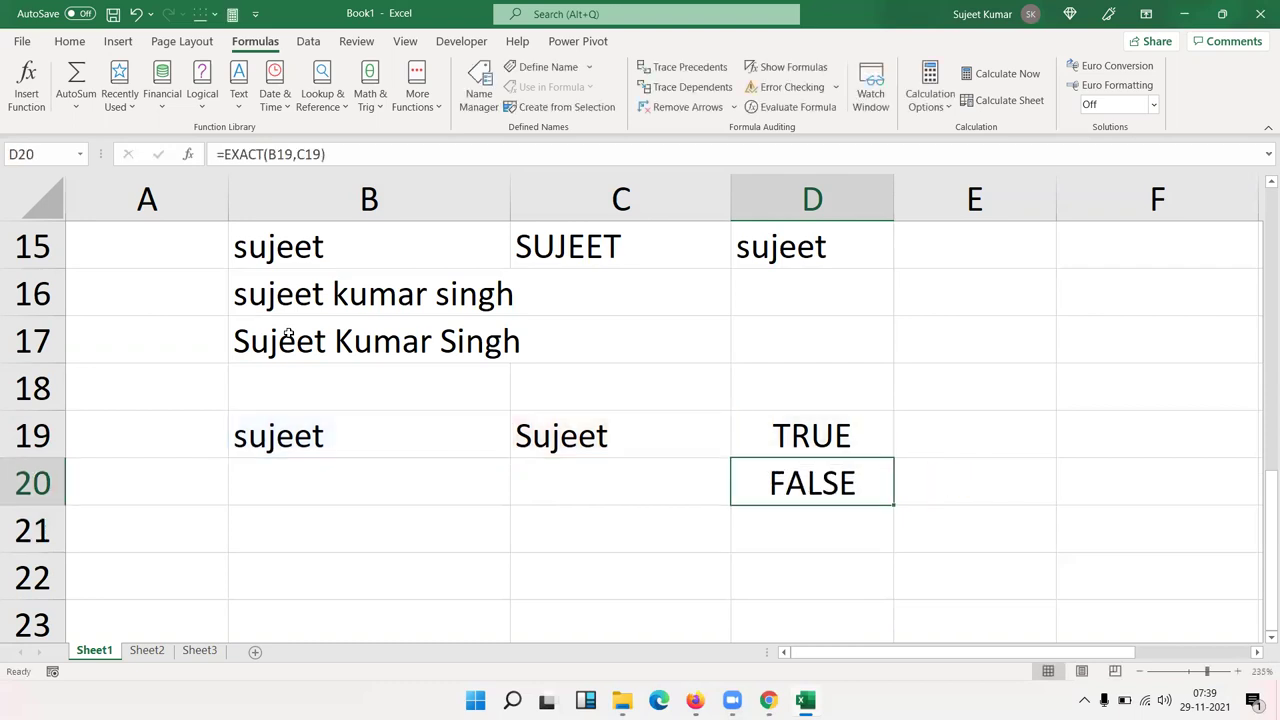
pyautogui.press('F2')
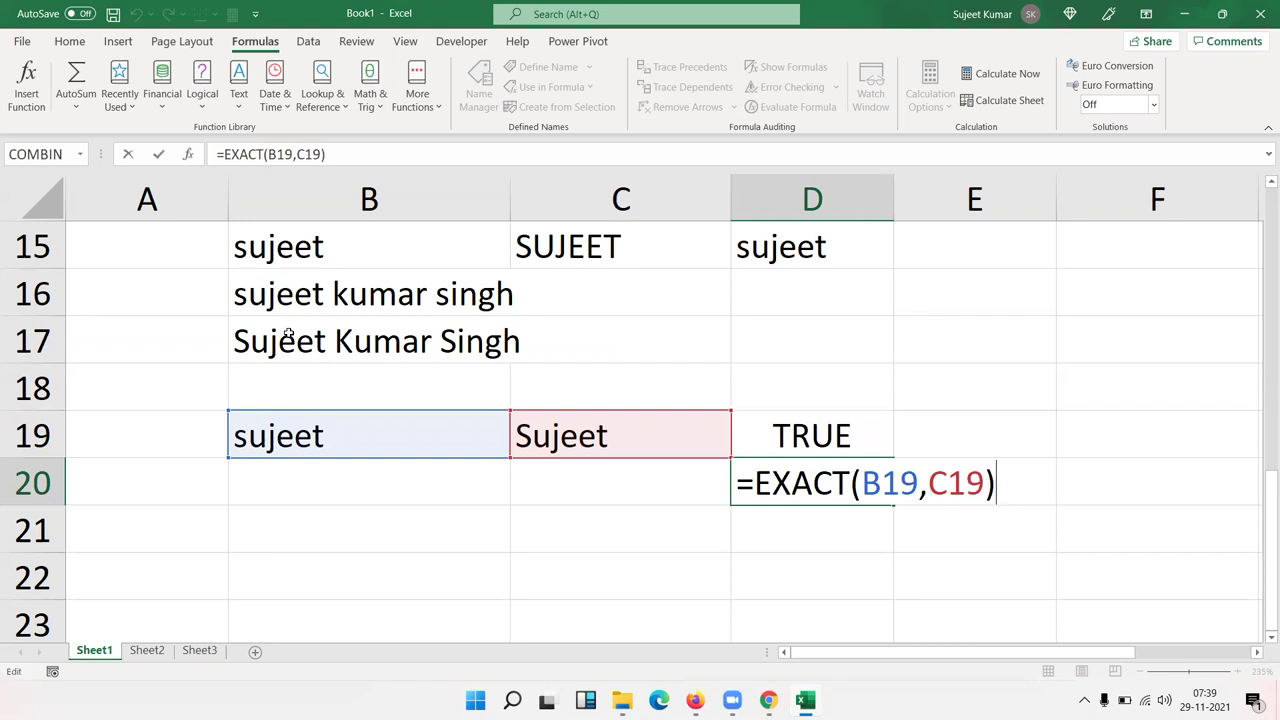
pyautogui.press('Return')
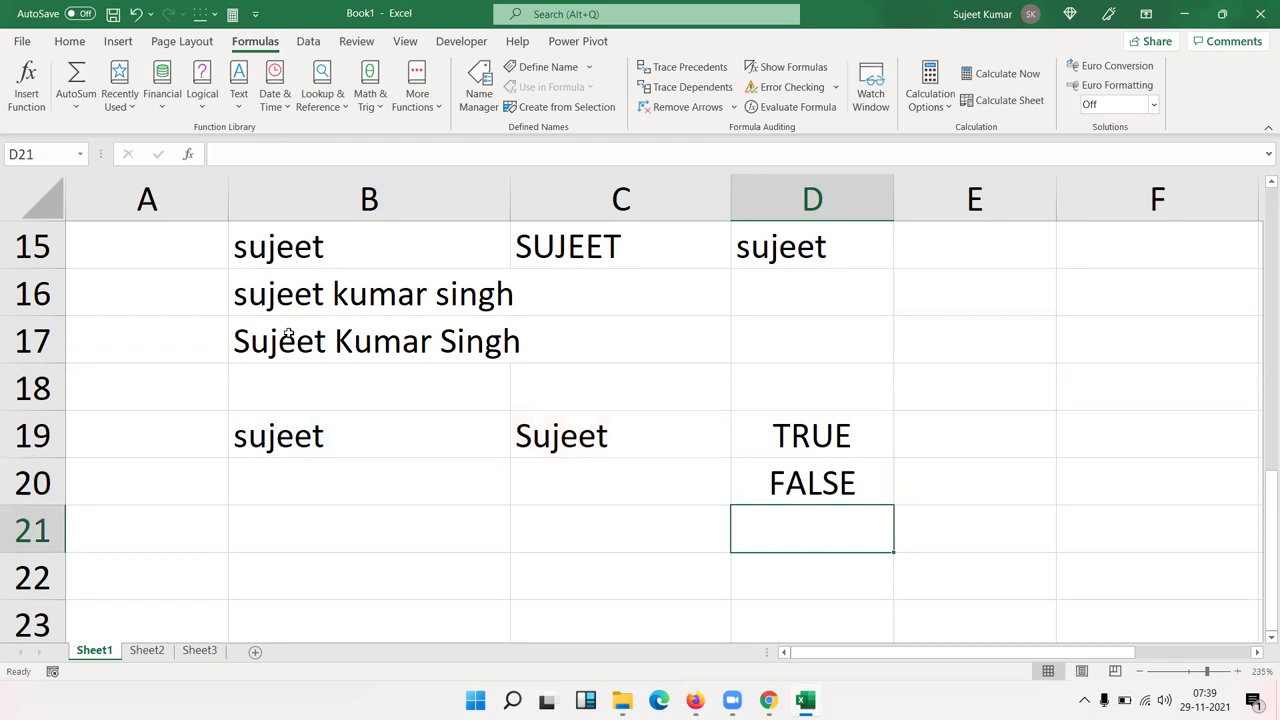
pyautogui.press('Up')
# - Change the first letter of the name in B19 to a capital S
pyautogui.press('Left')
pyautogui.press('Left')
pyautogui.press('Left')
pyautogui.press('Up')
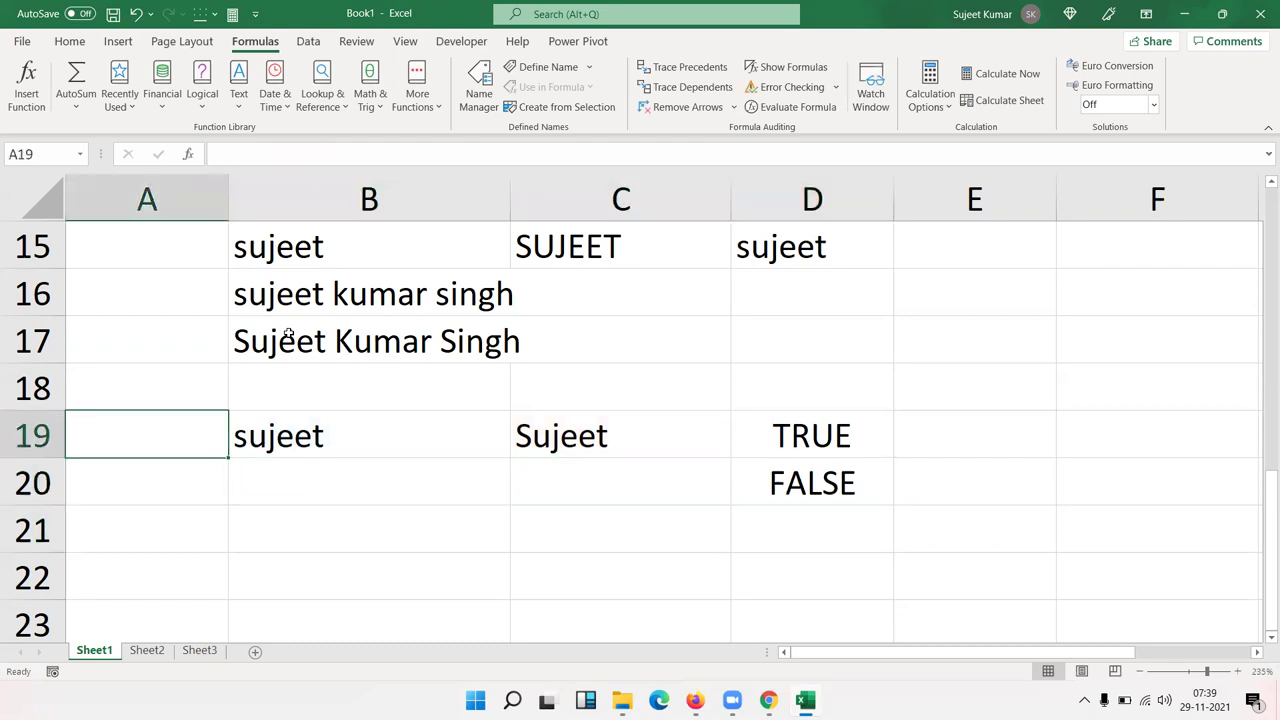
pyautogui.press('Right')
pyautogui.press('F2')
pyautogui.press('Left')
pyautogui.press('Left')
pyautogui.press('Left')
pyautogui.press('Left')
pyautogui.press('BackSpace')
pyautogui.write('S')
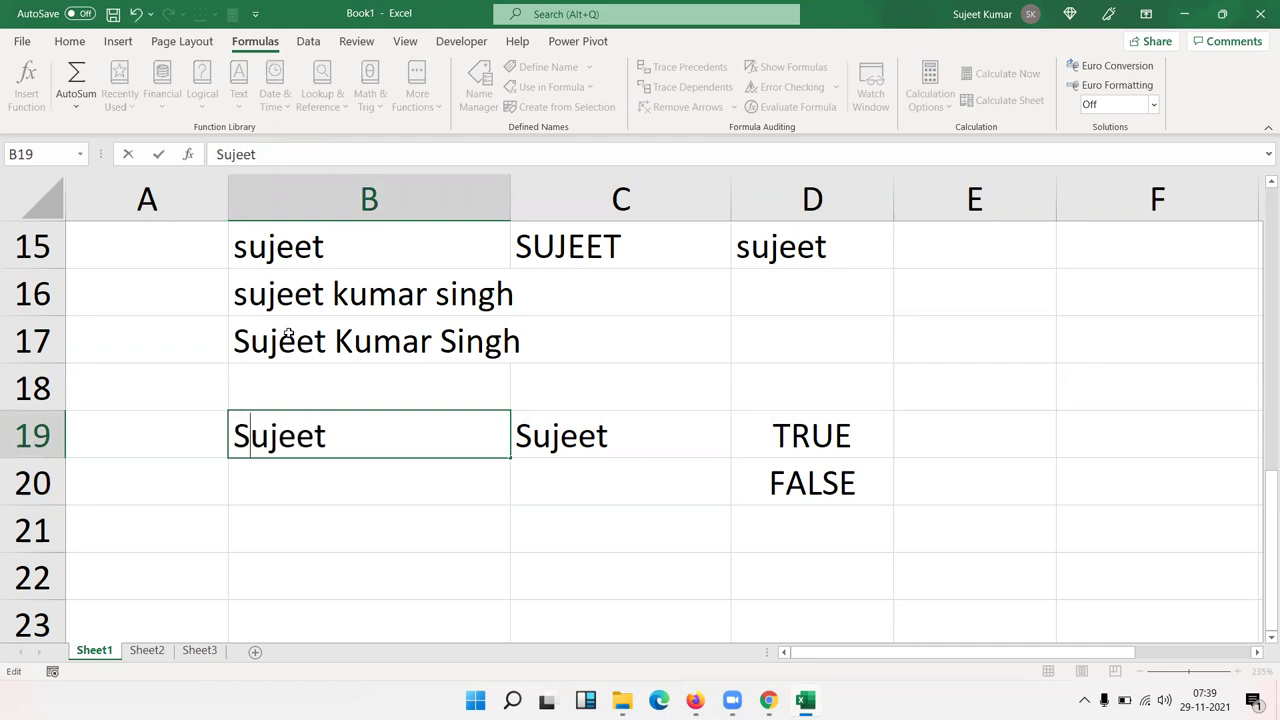
pyautogui.press('Return')
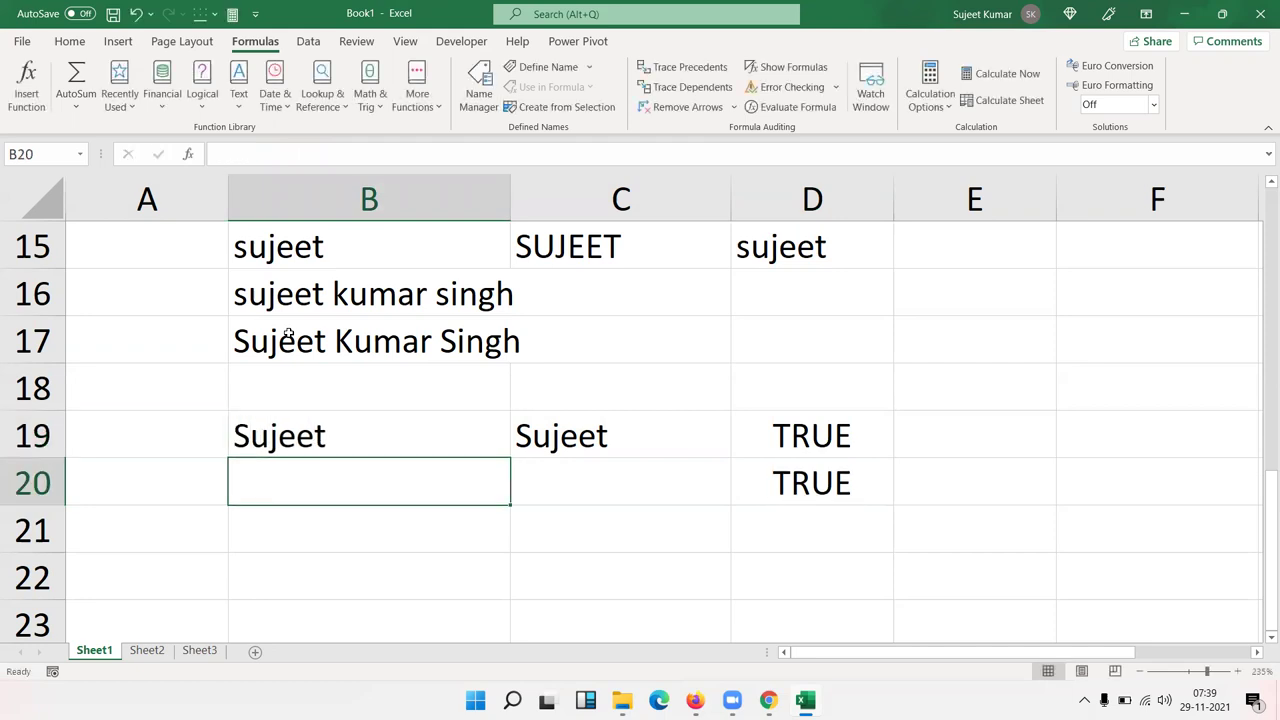
# - Change the final letter of the name in C19 to a capital T
pyautogui.press('Up')
pyautogui.press('Right')
pyautogui.press('F2')
pyautogui.press('Left')
pyautogui.press('Left')
pyautogui.press('Right')
pyautogui.press('Right')
pyautogui.press('BackSpace')
pyautogui.write('T')
pyautogui.press('Return')
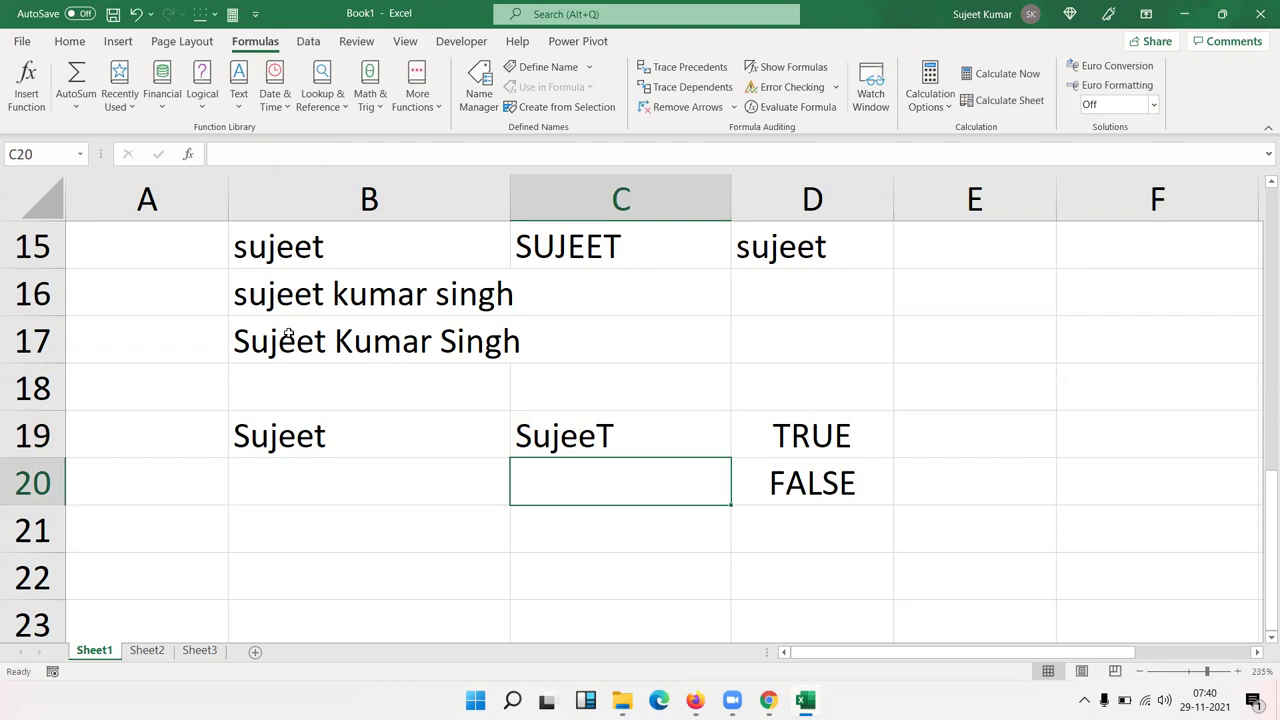
# - Check that D20 now shows FALSE while D19 still shows TRUE
pyautogui.press('Up')
pyautogui.press('Right')
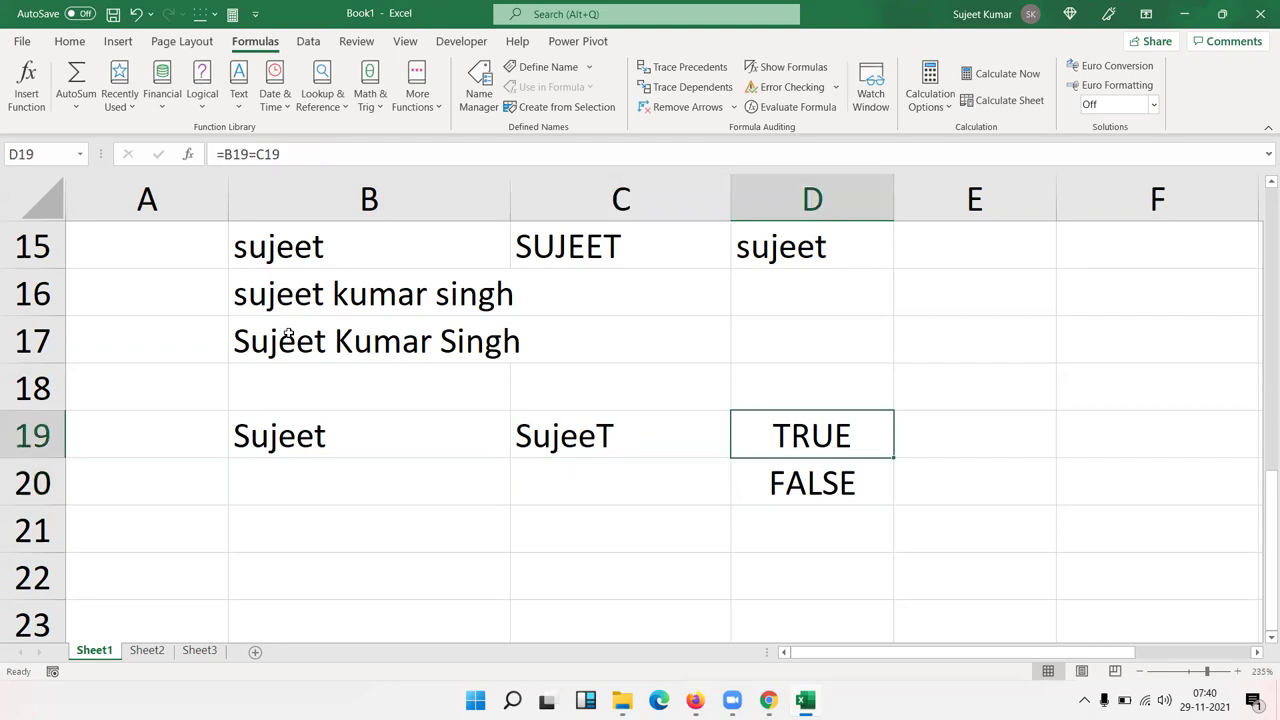
pyautogui.press('Down')
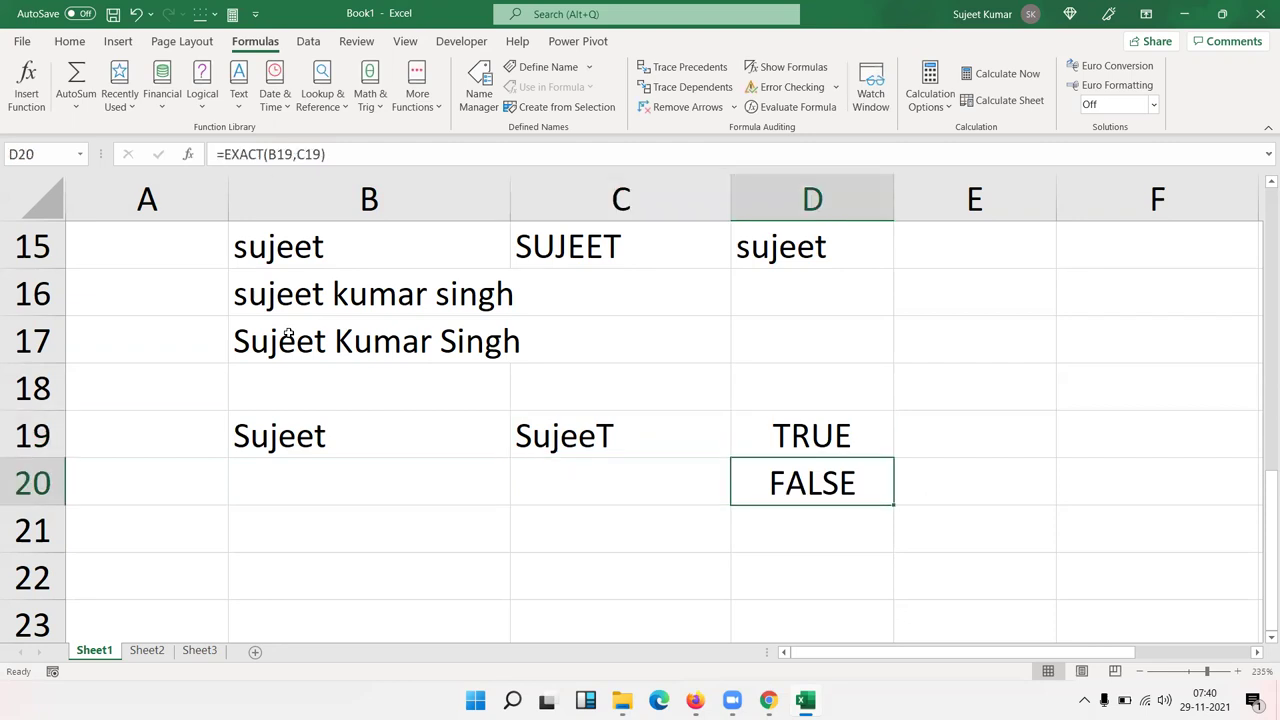
pyautogui.press('Down')
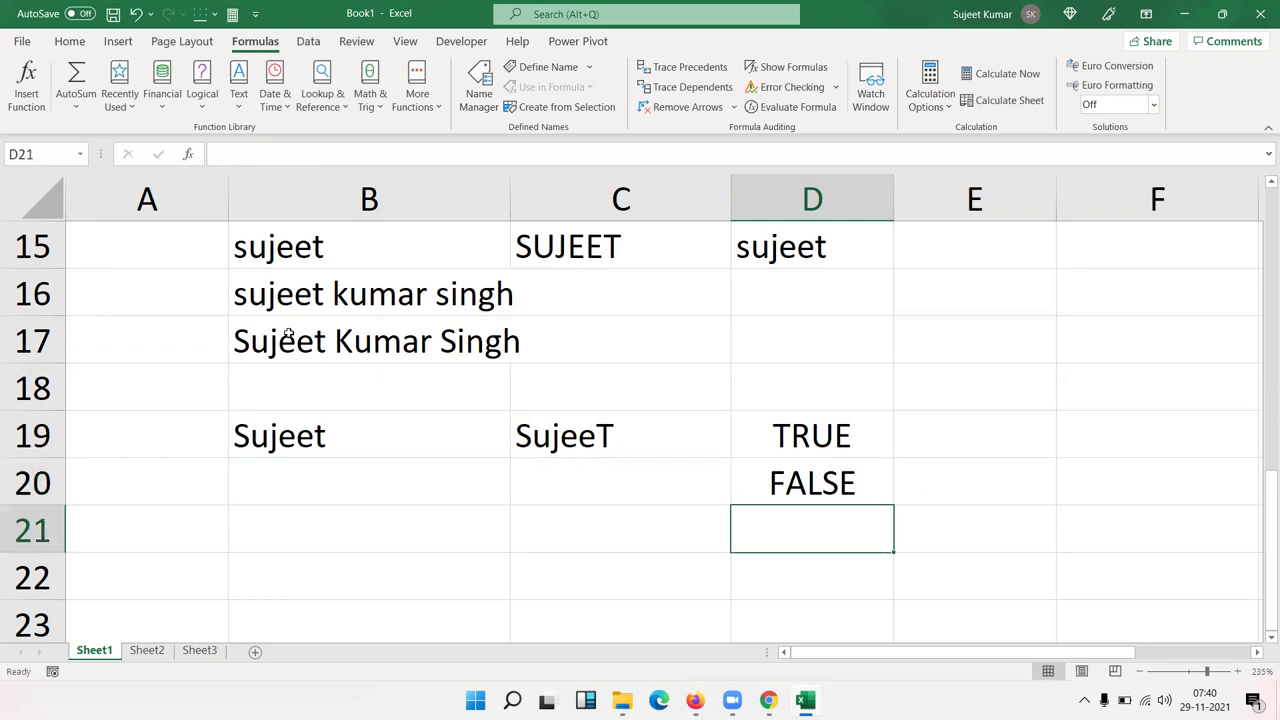
pyautogui.press('Left')
pyautogui.press('Left')
pyautogui.press('Left')
pyautogui.press('Right')
pyautogui.press('Down')
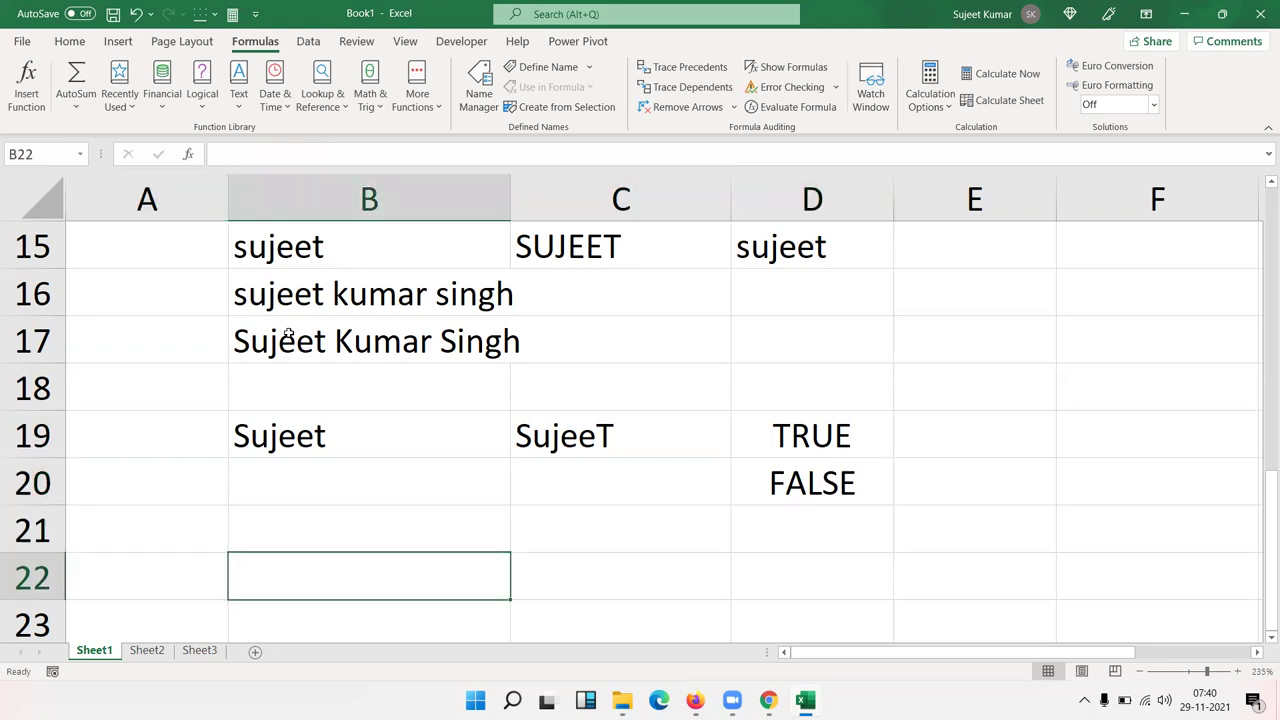
pyautogui.press('Down')
pyautogui.press('Down')
pyautogui.press('Down')
pyautogui.press('Down')
pyautogui.press('Down')
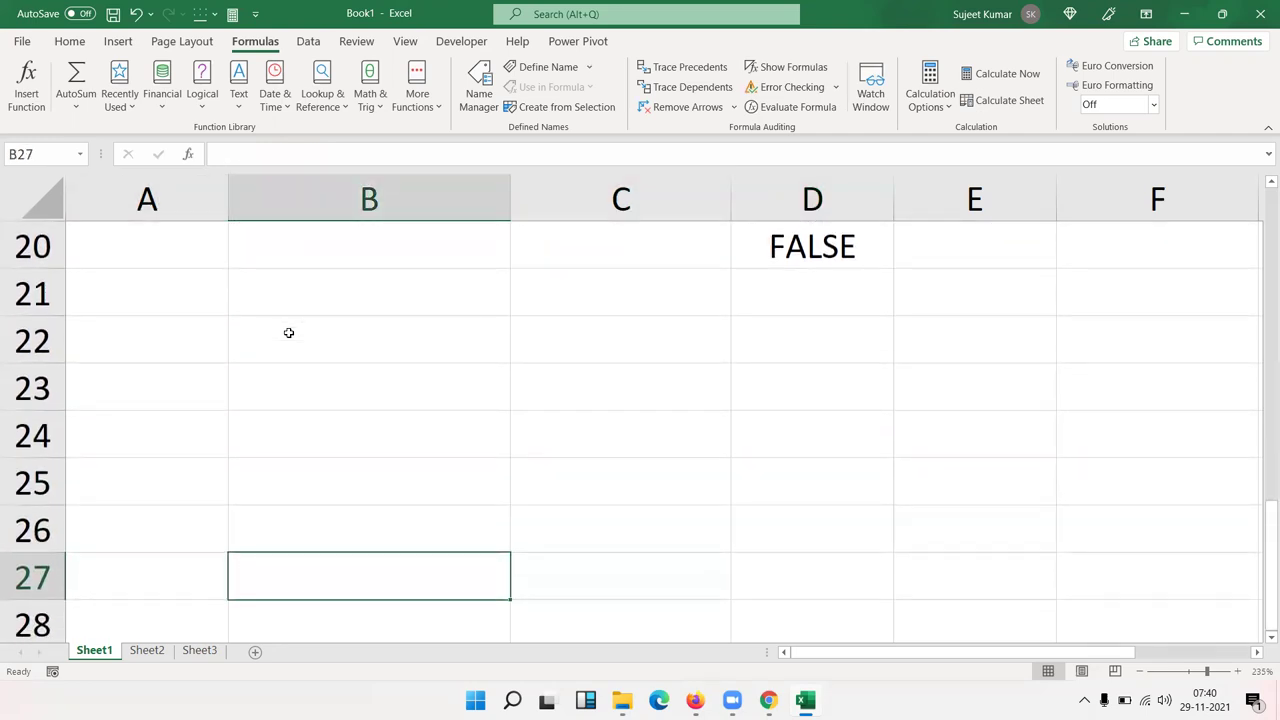
pyautogui.press('Up')
pyautogui.press('Up')
pyautogui.press('Up')
pyautogui.press('Up')
pyautogui.press('Up')
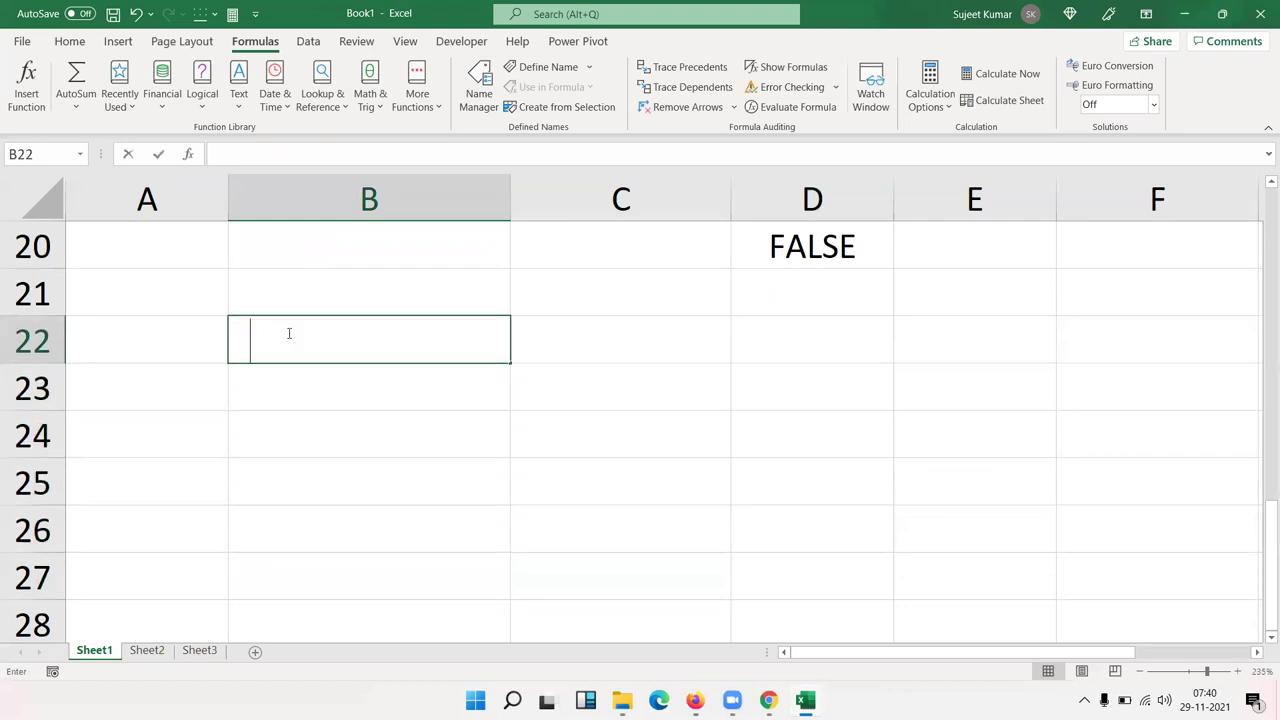
# - Type a first name in B22 and a surname in C22
pyautogui.write('Sujeet')
pyautogui.press('Tab')
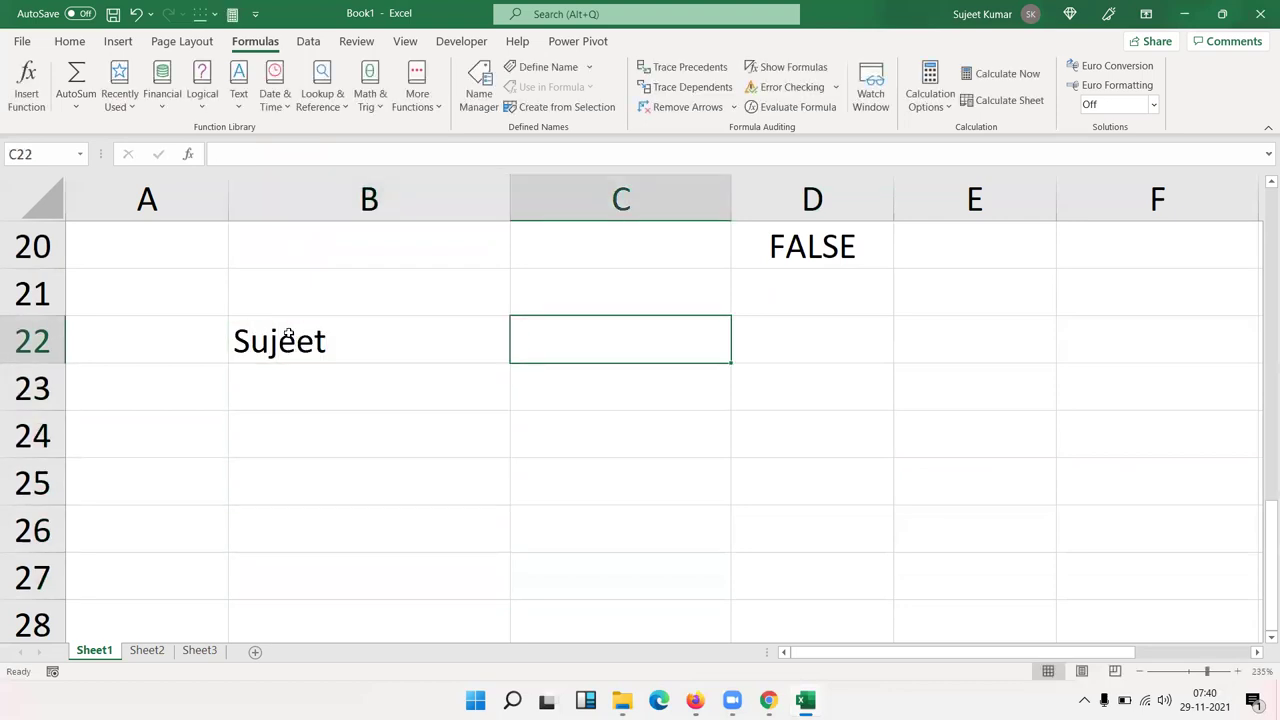
pyautogui.write('Kumar')
pyautogui.hotkey('ctrl', 'Return')
pyautogui.press('Tab')
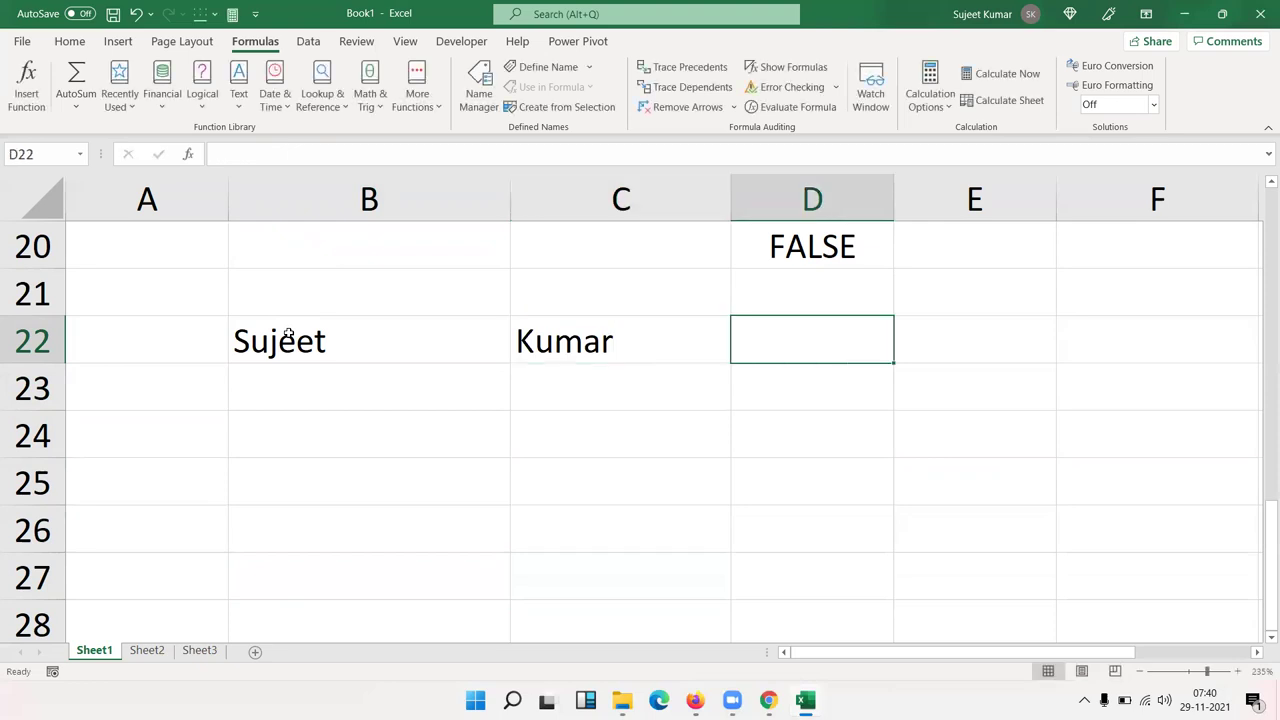
# - Enter =CONCATENATE(B22," ",C22) in D22 to join the names with a space
pyautogui.write('=')
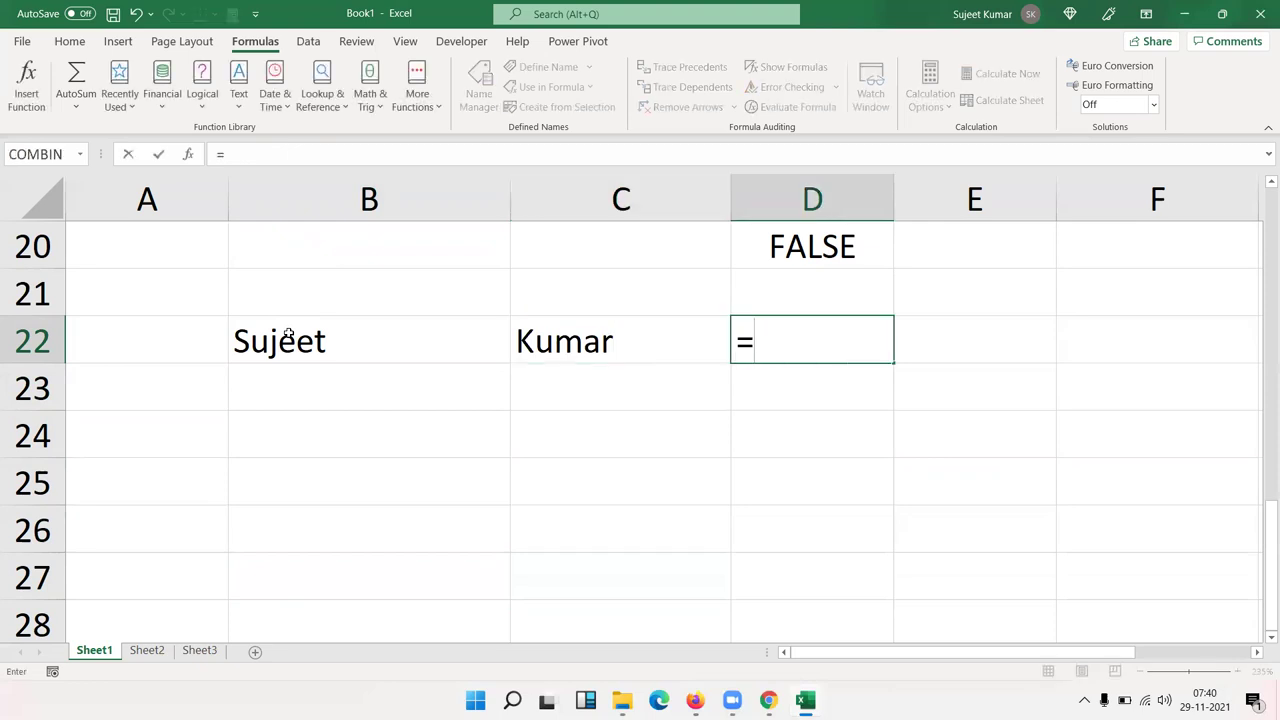
pyautogui.click(288, 335)
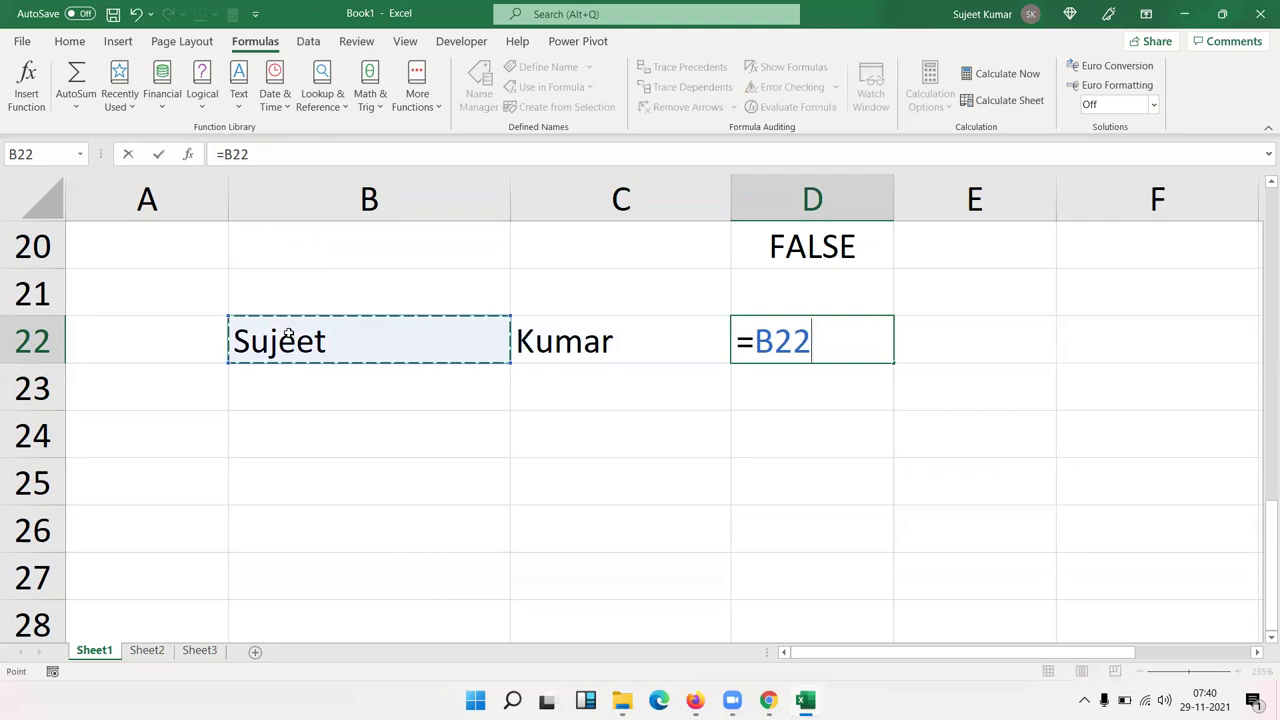
pyautogui.press('BackSpace')
pyautogui.press('BackSpace')
pyautogui.press('BackSpace')
pyautogui.write('c')
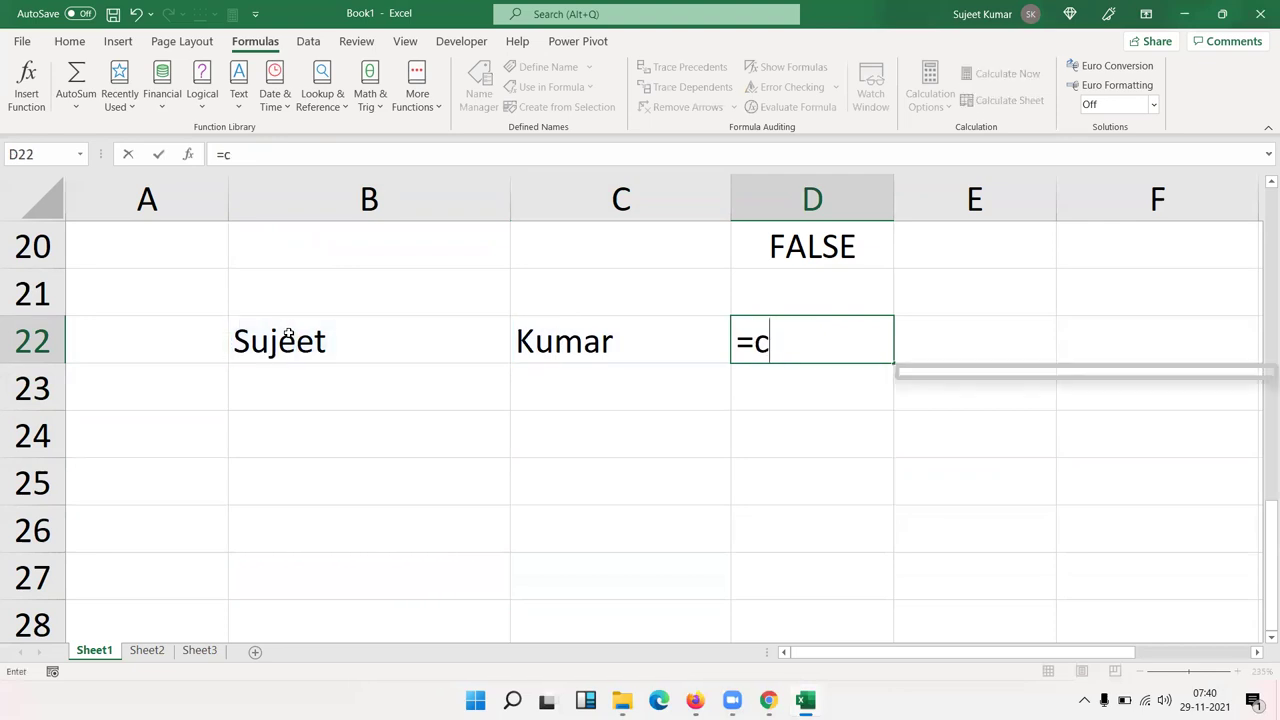
pyautogui.write('on')
pyautogui.press('Down')
pyautogui.press('Down')
pyautogui.press('Down')
pyautogui.press('Down')
pyautogui.press('Tab')
pyautogui.press('Left')
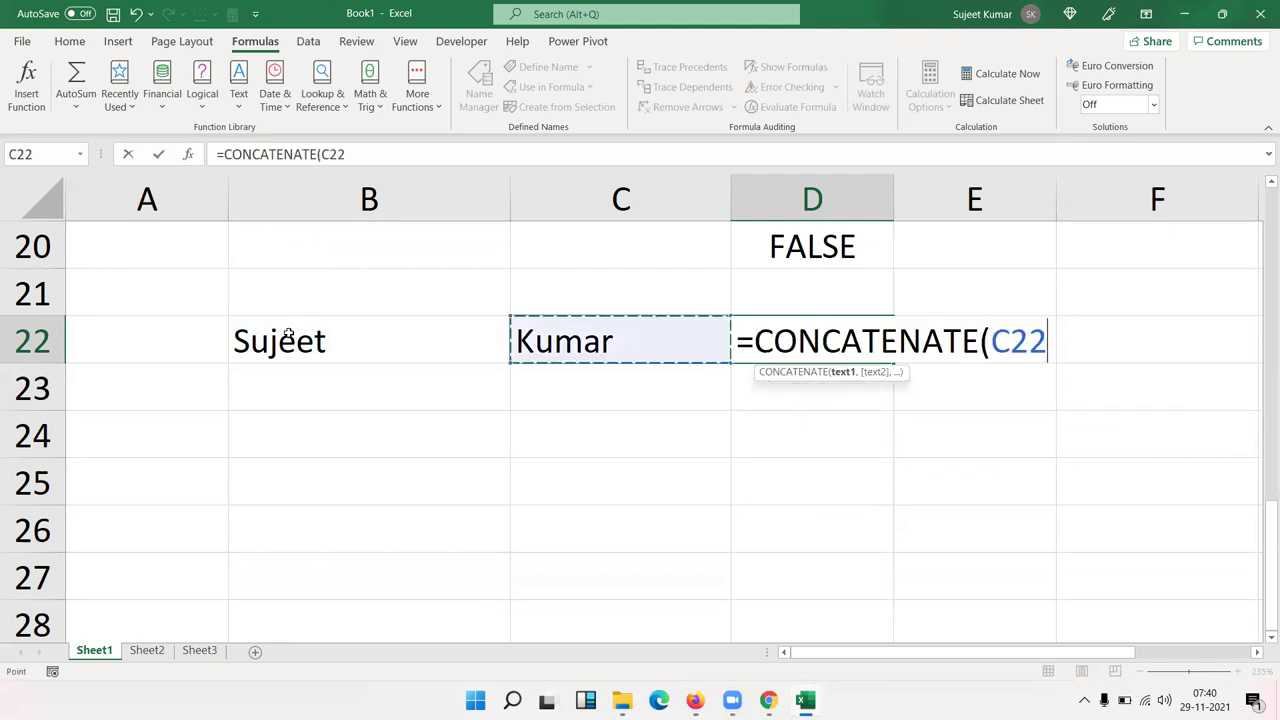
pyautogui.press('Left')
pyautogui.write('," "')
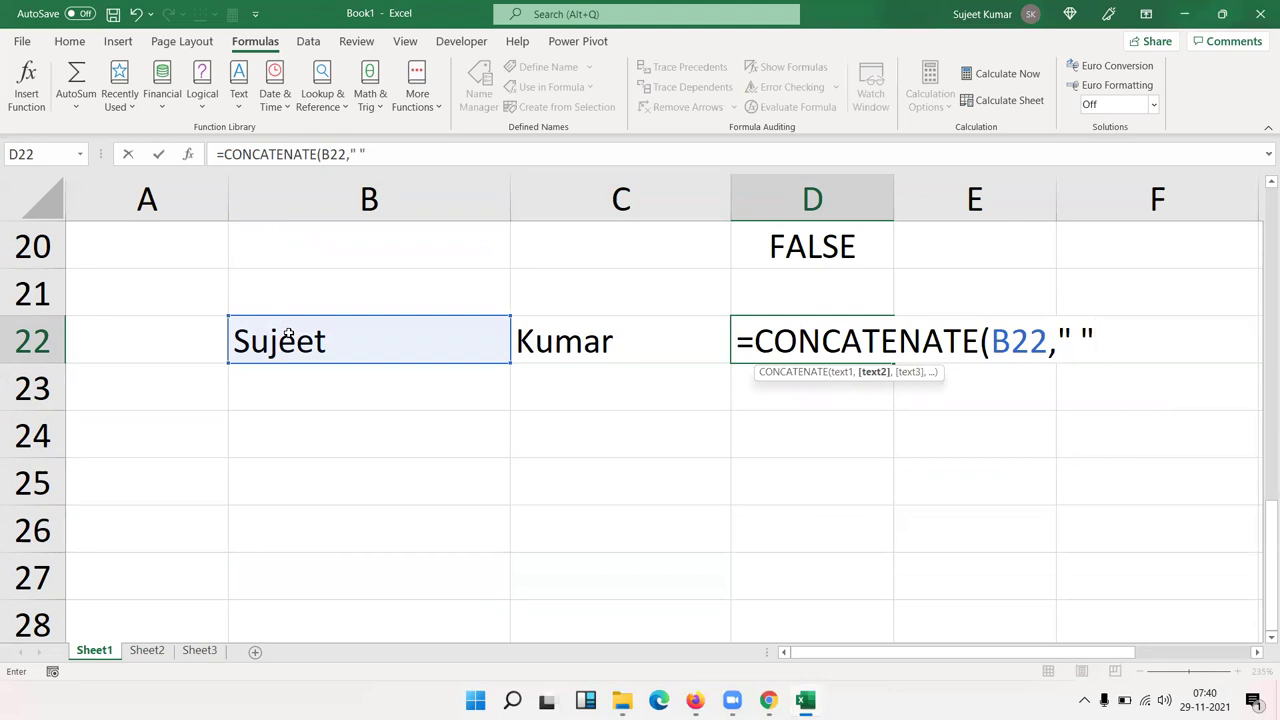
pyautogui.write(',')
pyautogui.press('Left')
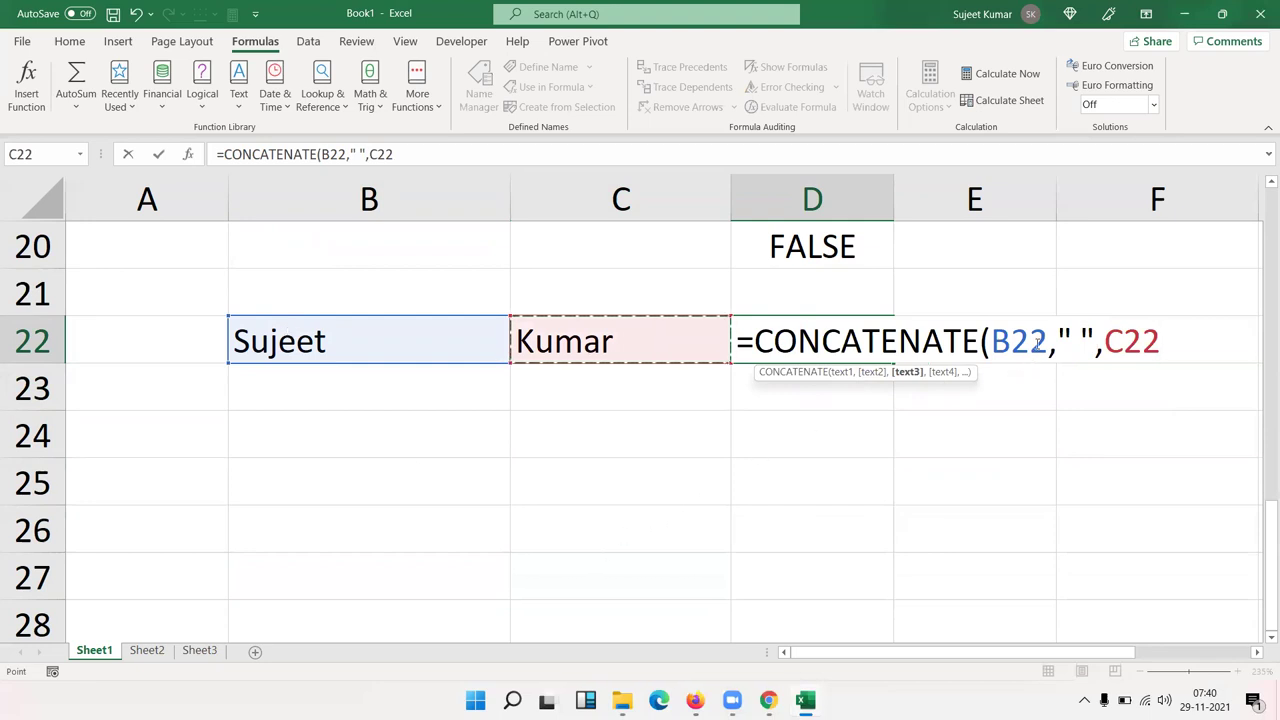
pyautogui.moveTo(1057, 340); pyautogui.dragTo(1097, 345)
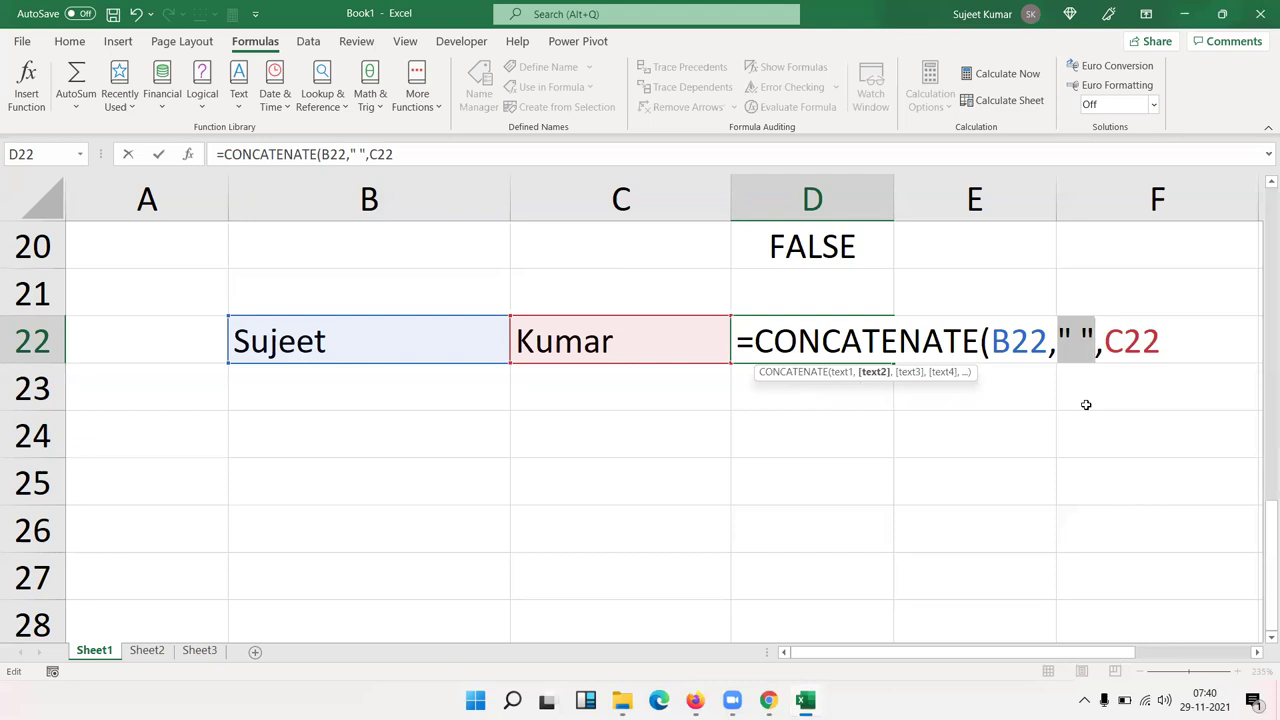
pyautogui.press('Return')
pyautogui.press('Right')
pyautogui.press('Right')
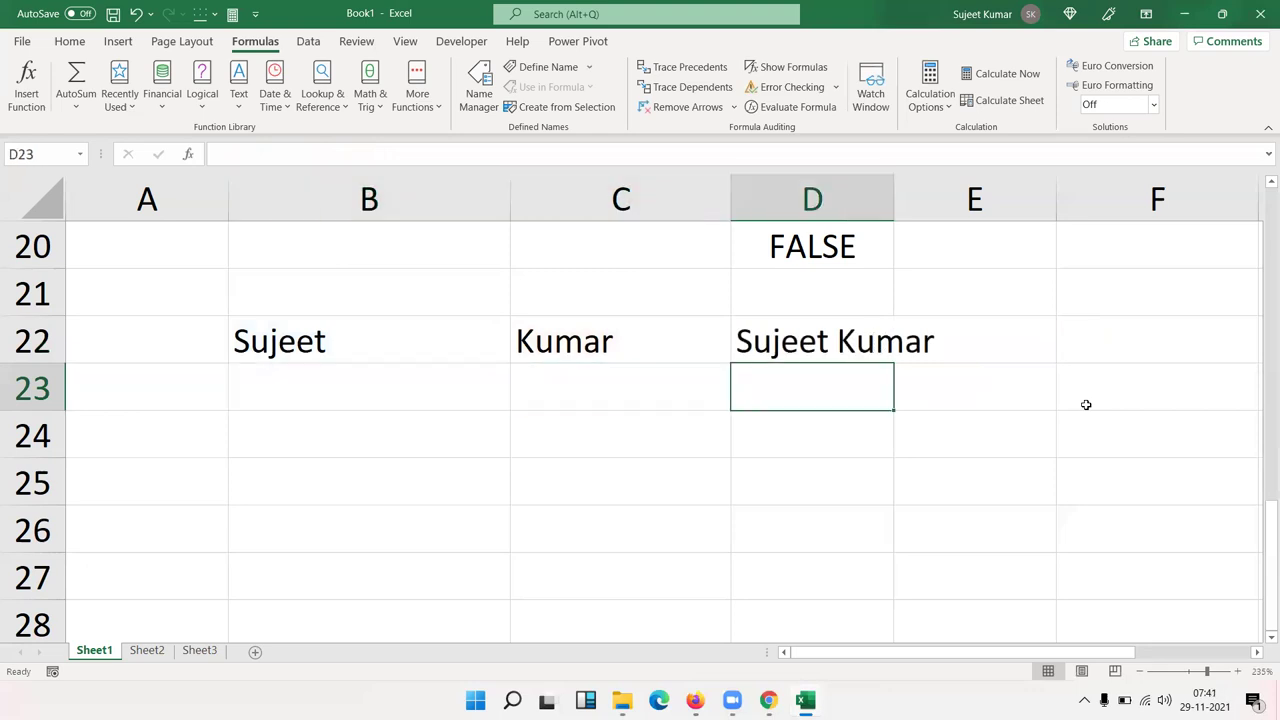
# - Enter =B22&" "&C22 in D23 to join the names using ampersands
pyautogui.write('=')
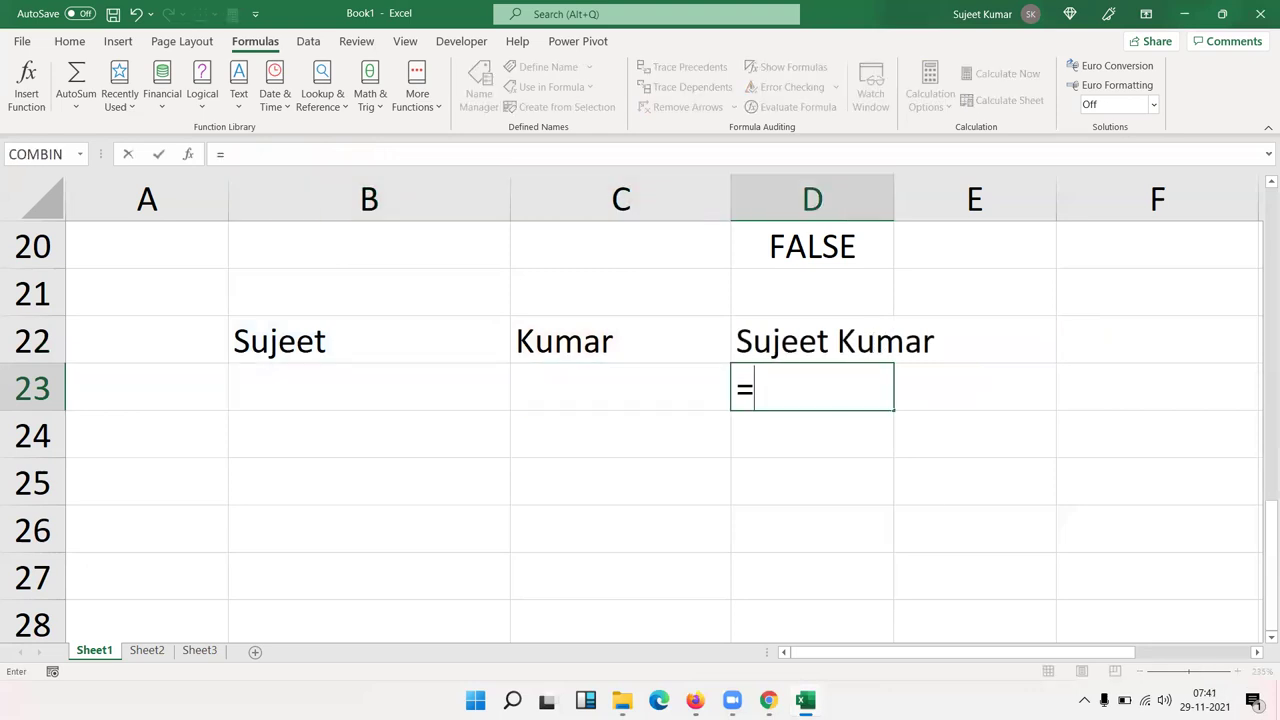
pyautogui.click(304, 338)
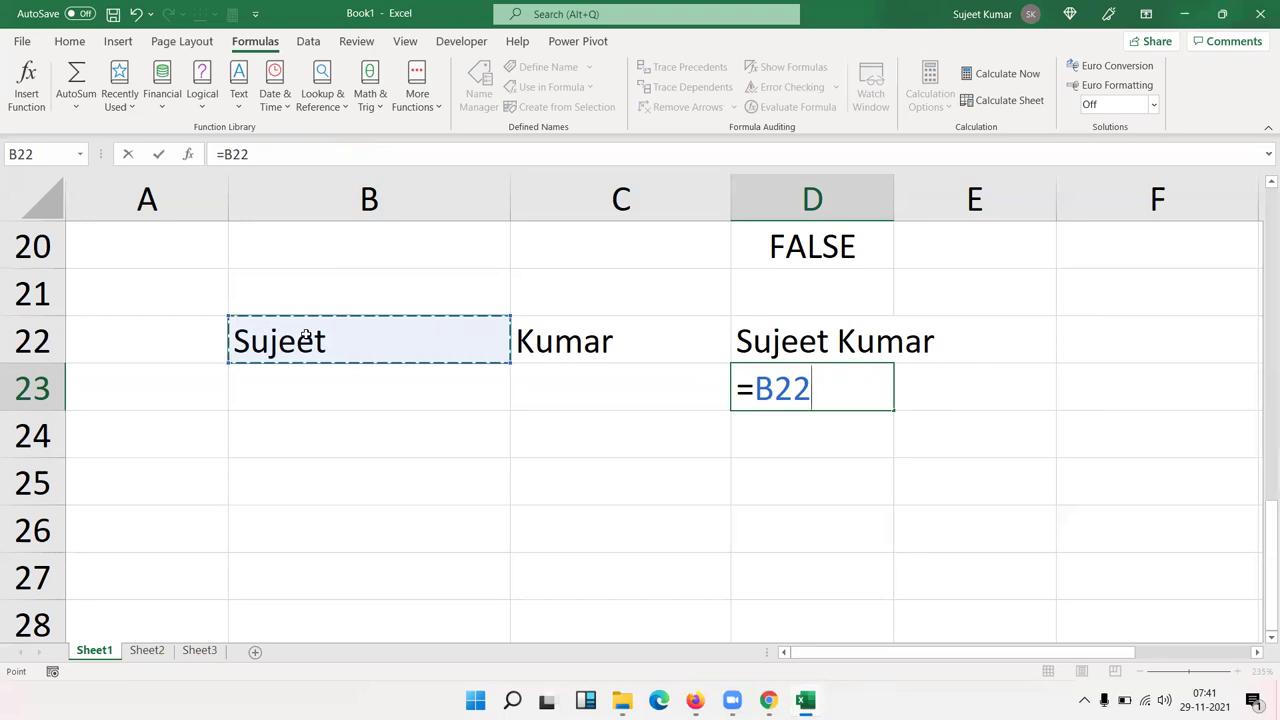
pyautogui.write('&"')
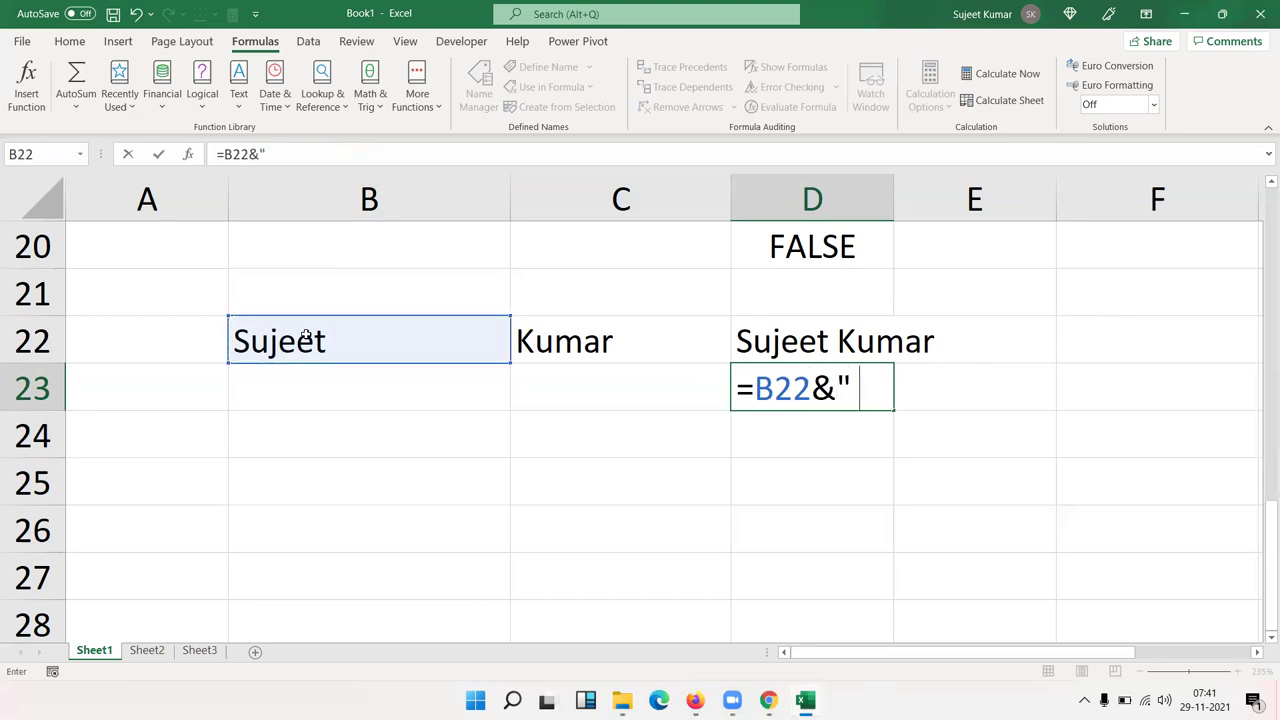
pyautogui.write(' "&')
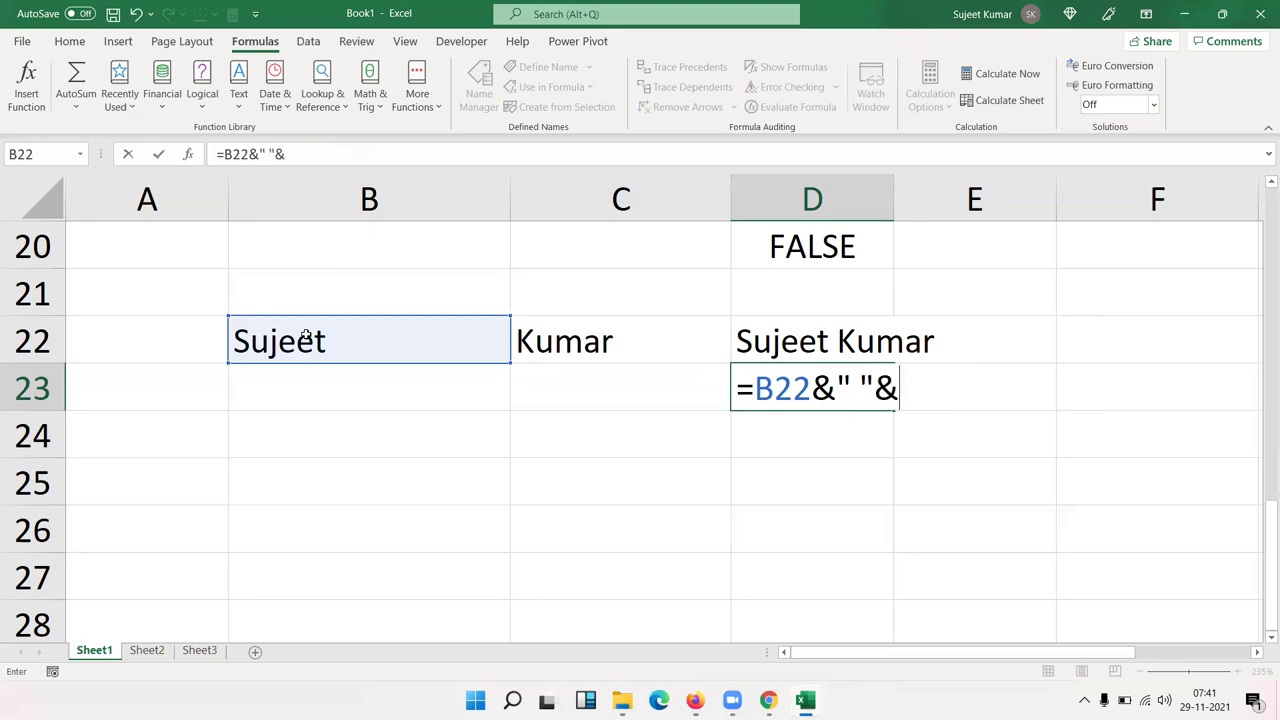
pyautogui.click(553, 333)
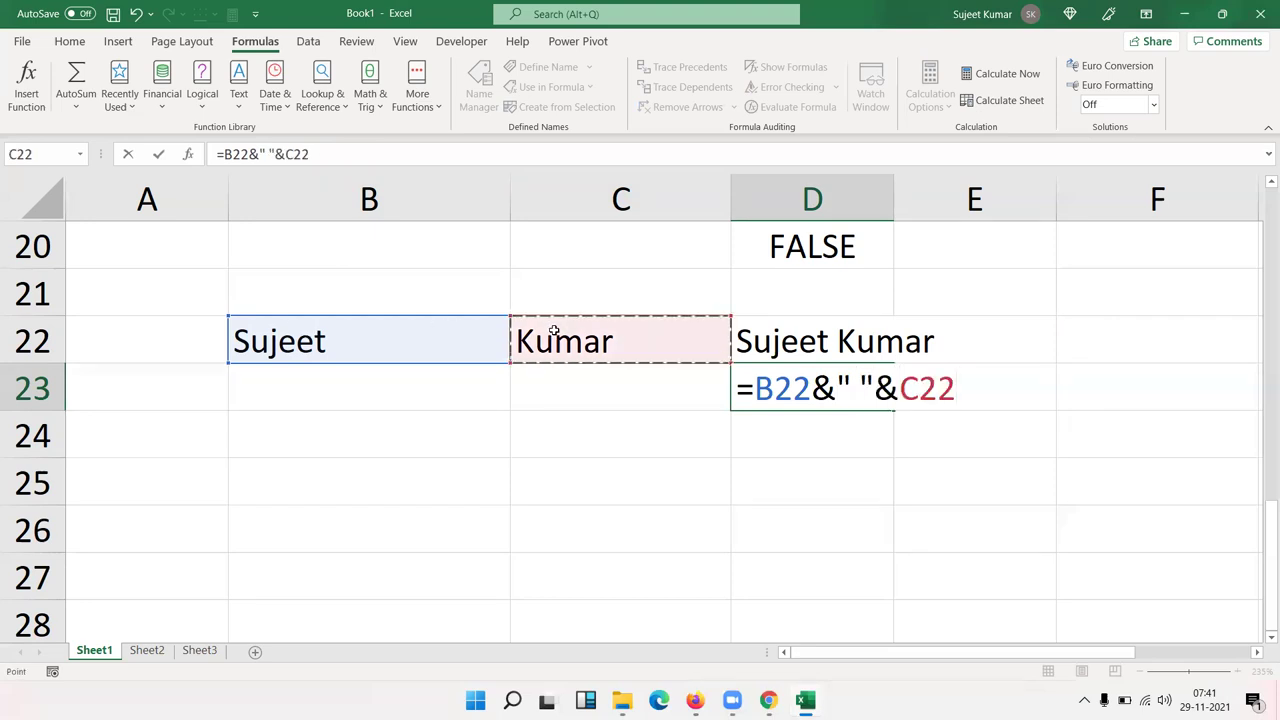
pyautogui.press('Return')
# - Compare the cell references of D23's ampersand formula with D22's CONCATENATE formula
pyautogui.press('Up')
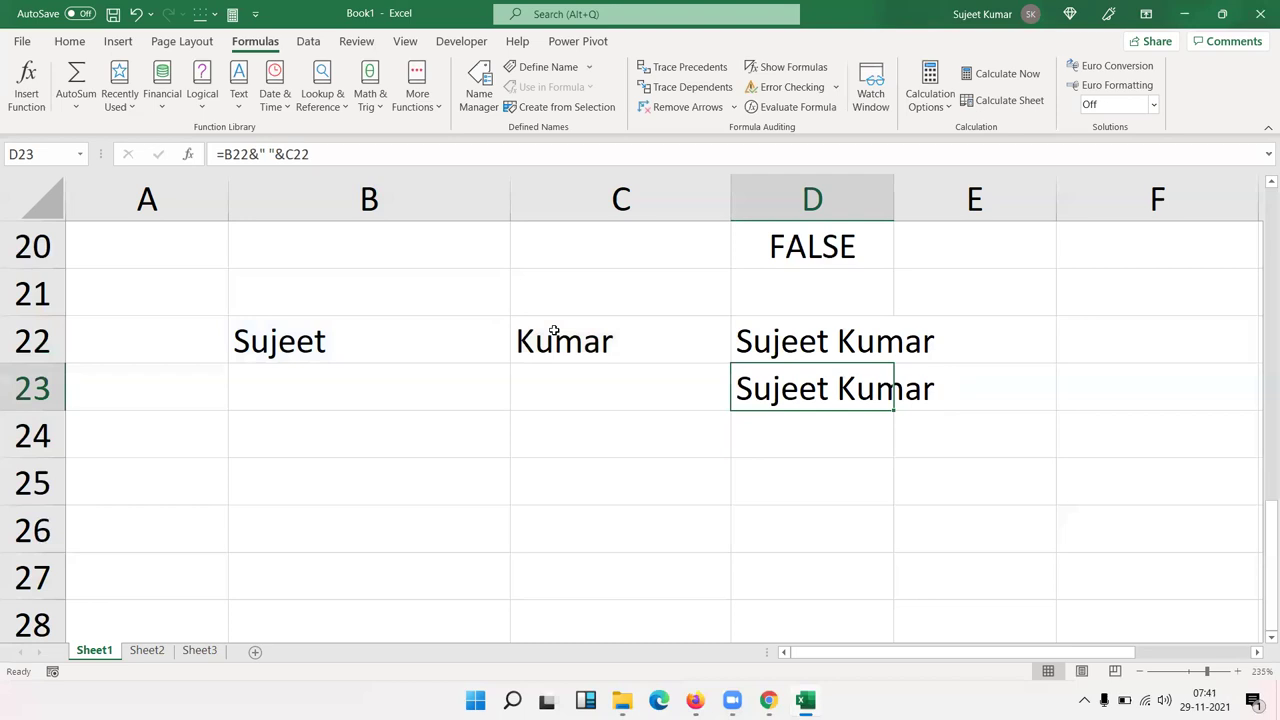
pyautogui.press('F2')
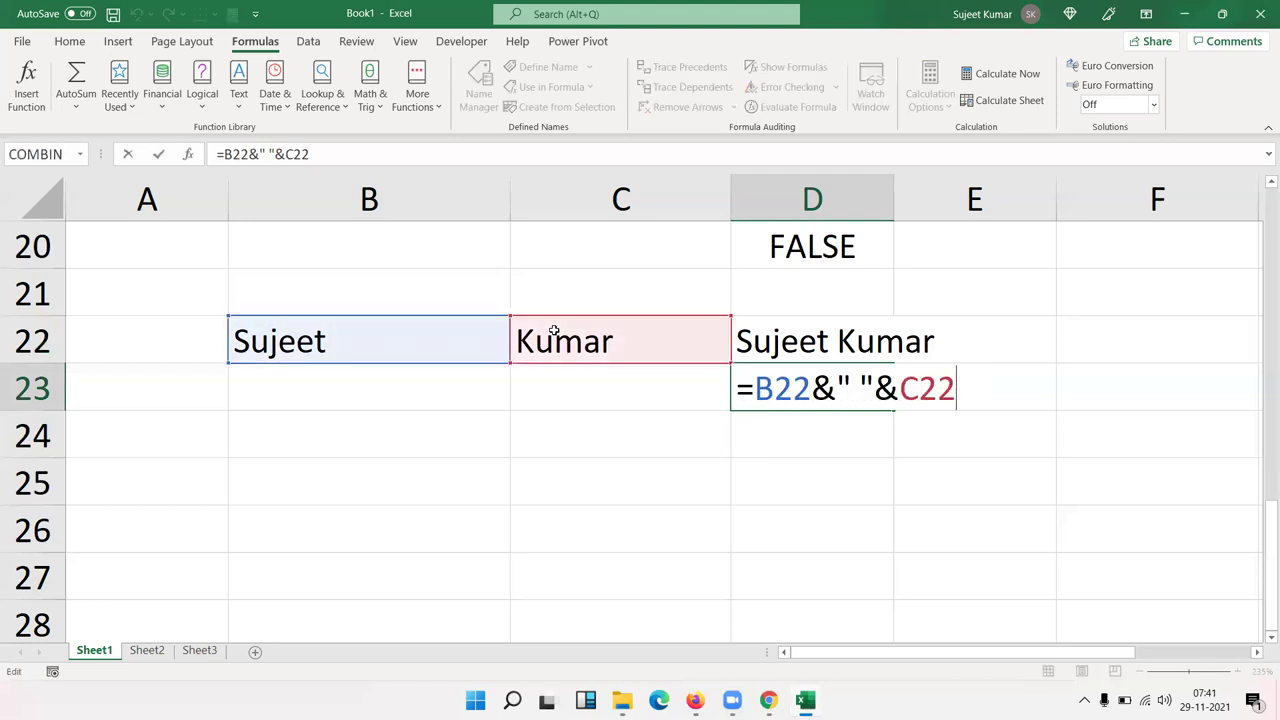
pyautogui.press('Escape')
pyautogui.press('Up')
pyautogui.press('F2')
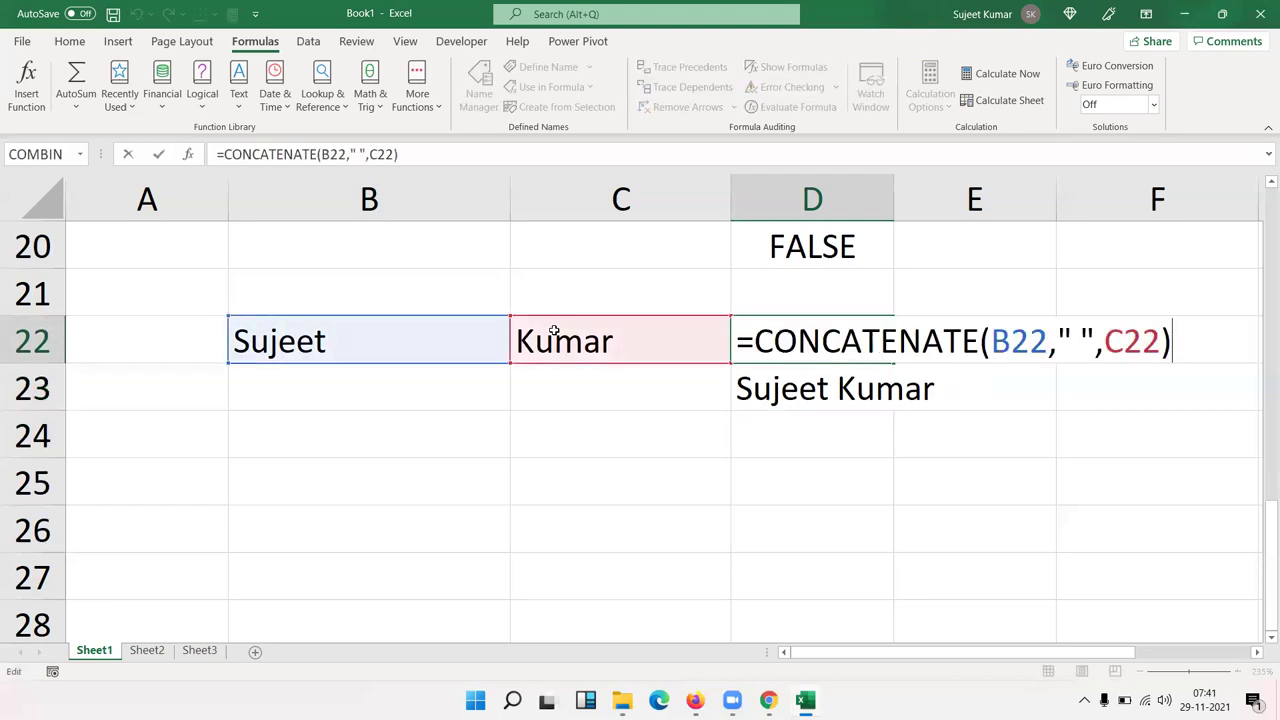
pyautogui.press('Escape')
pyautogui.press('Down')
pyautogui.press('F2')
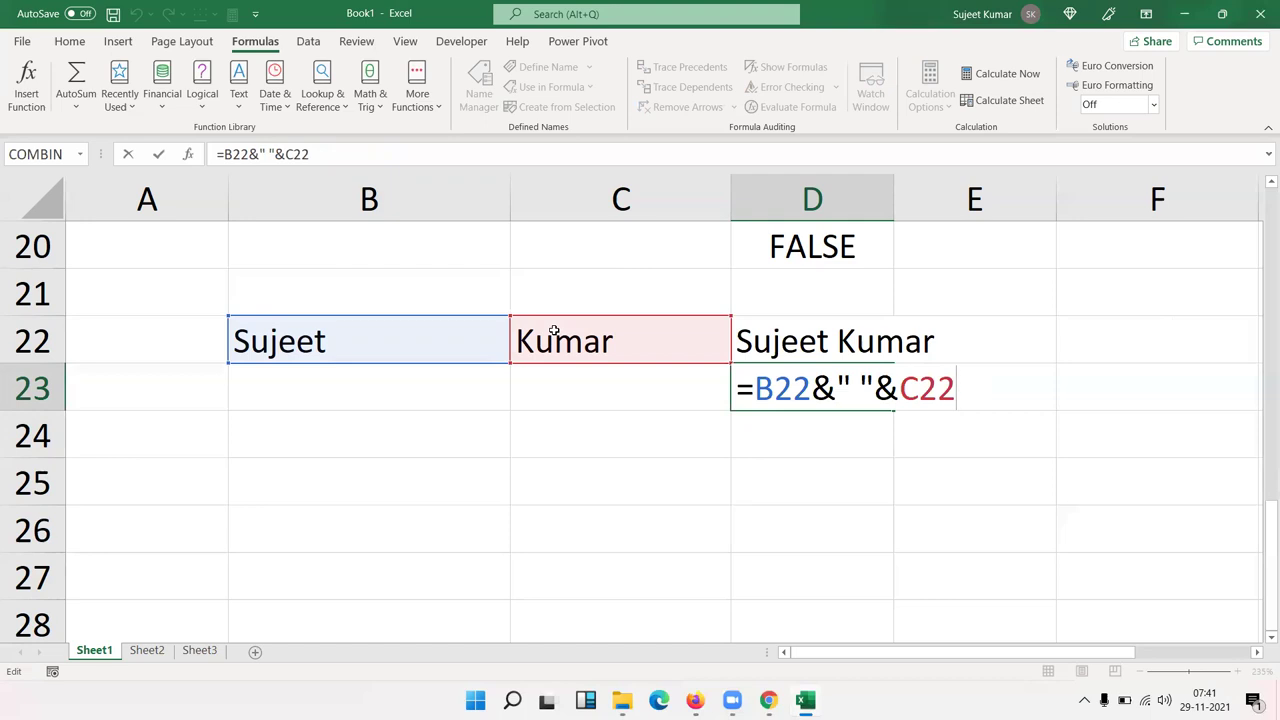
pyautogui.press('Return')
pyautogui.press('Down')
pyautogui.press('Left')
pyautogui.press('Left')
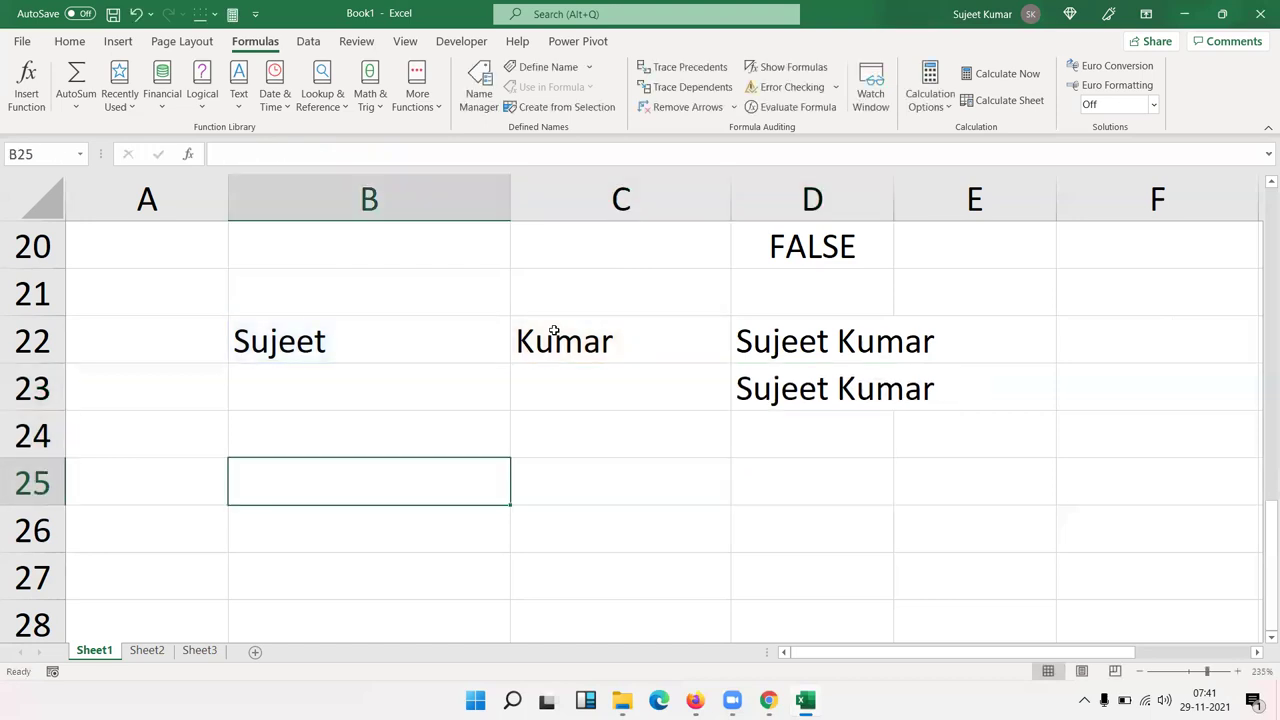
# - Insert today's date (29-11-2021) in B25 with Ctrl+; and enter 1/1 in A25
pyautogui.hotkey('ctrl', ';')
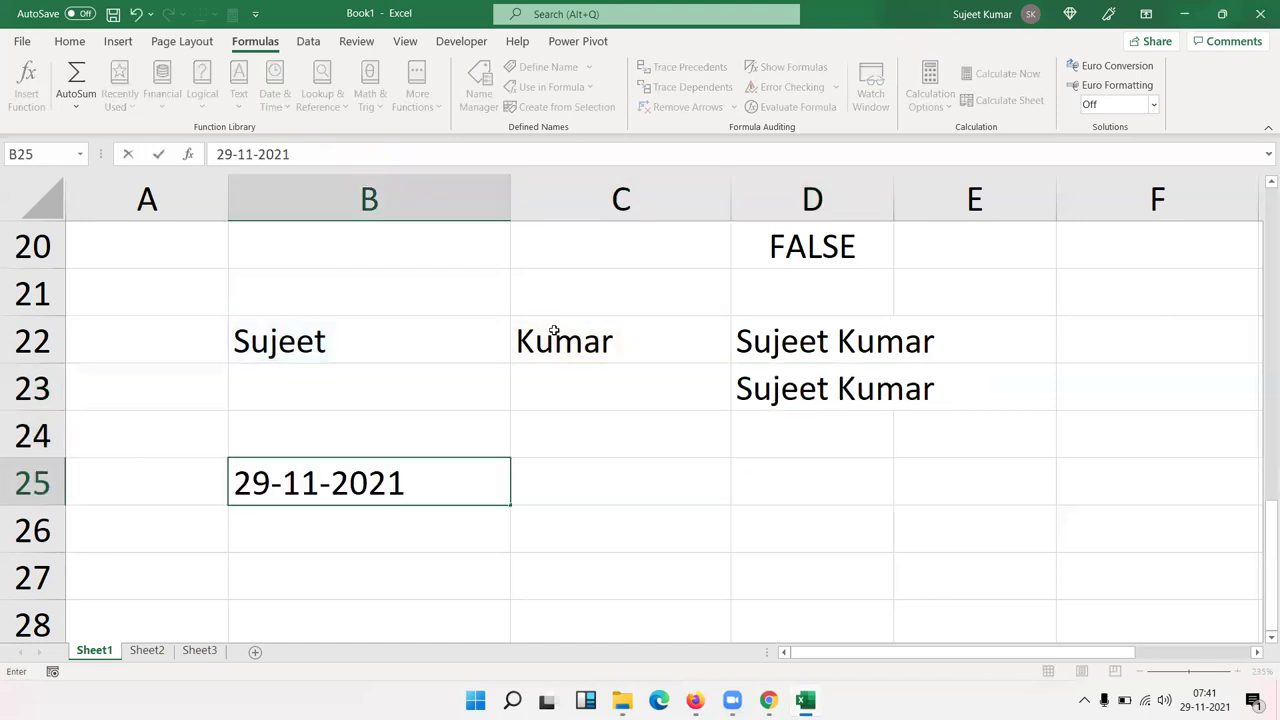
pyautogui.press('Tab')
pyautogui.press('Left')
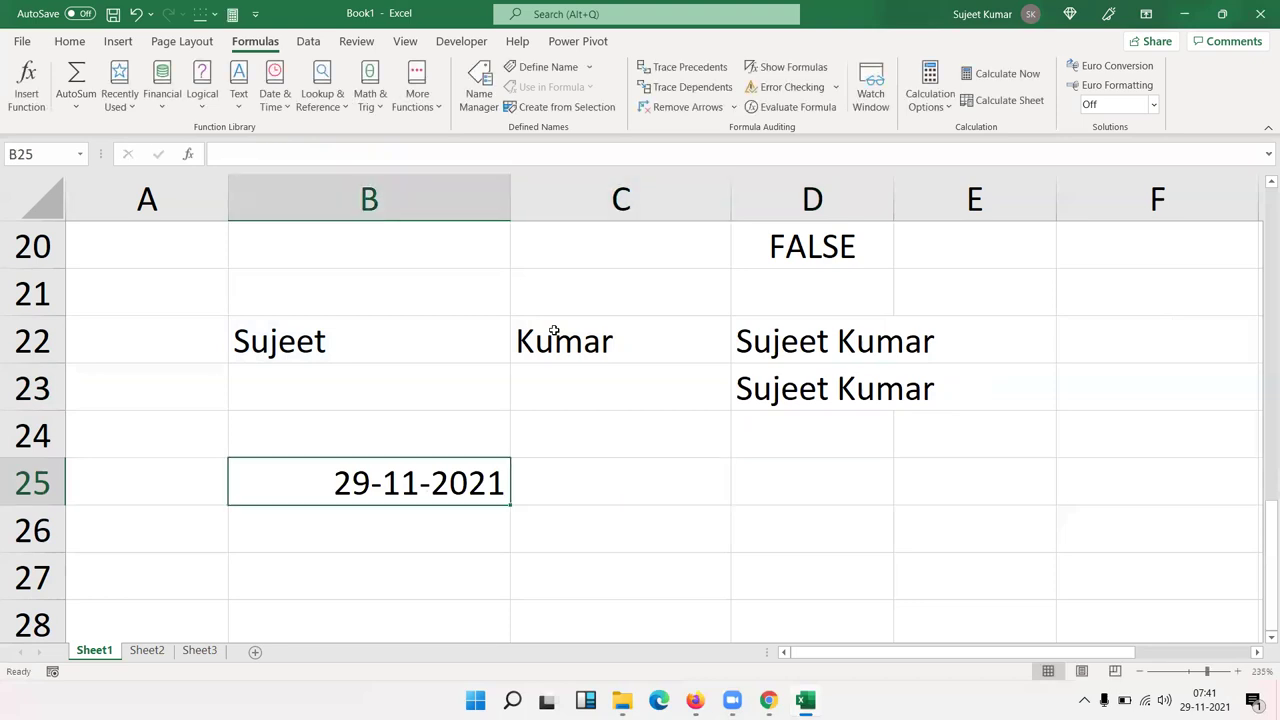
pyautogui.press('Left')
pyautogui.write('1/1')
pyautogui.press('Tab')
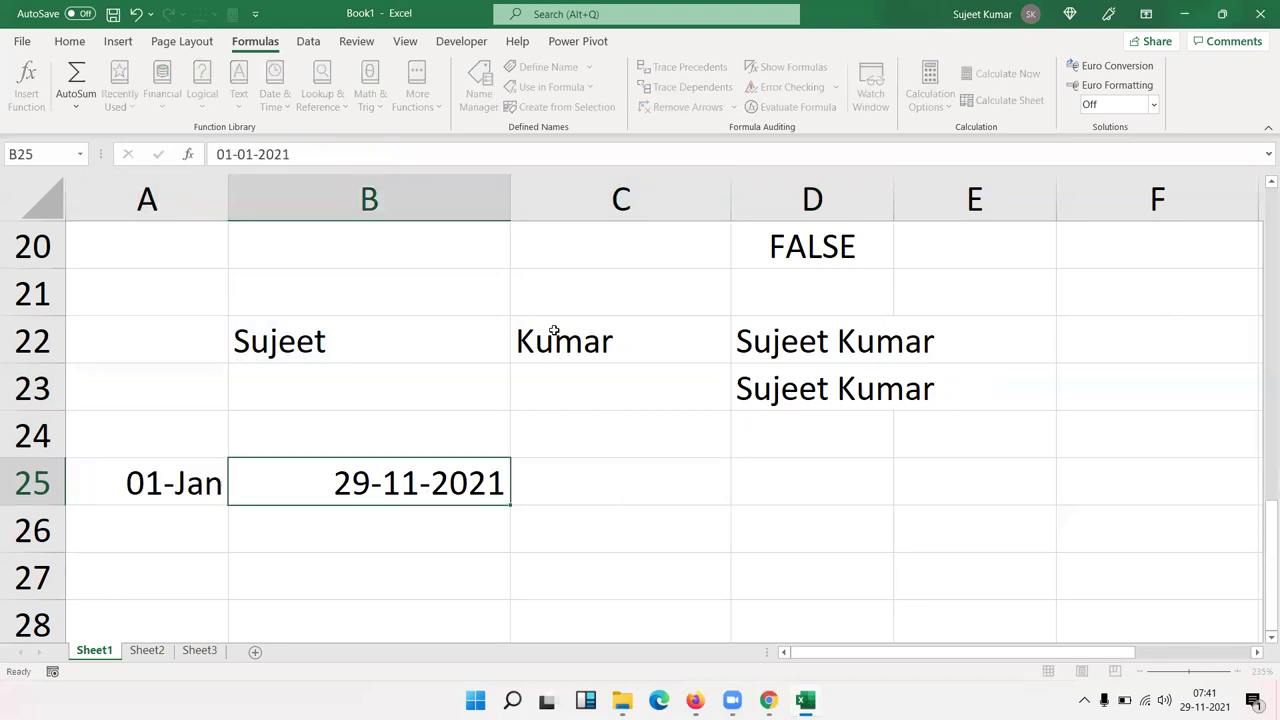
# - Enter ="From "&A25&" To "&B25 in C25, which shows From 44197 To 44529
pyautogui.press('Right')
pyautogui.press('Down')
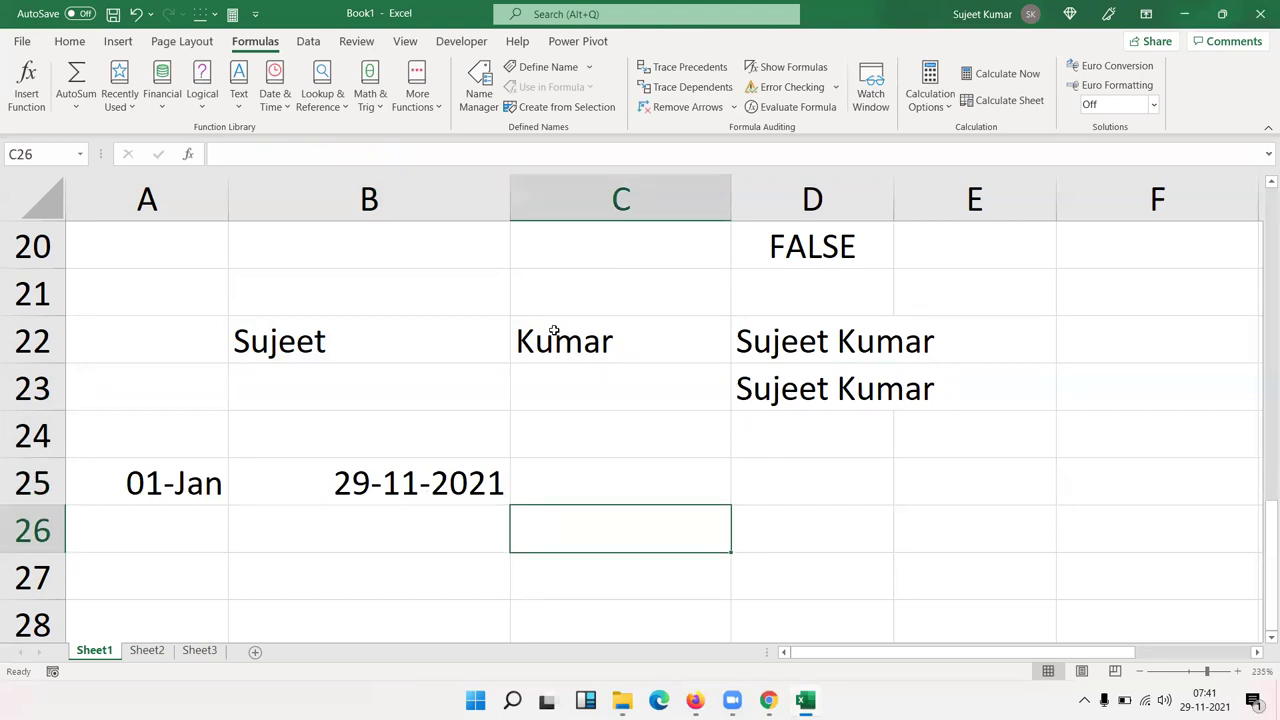
pyautogui.press('Up')
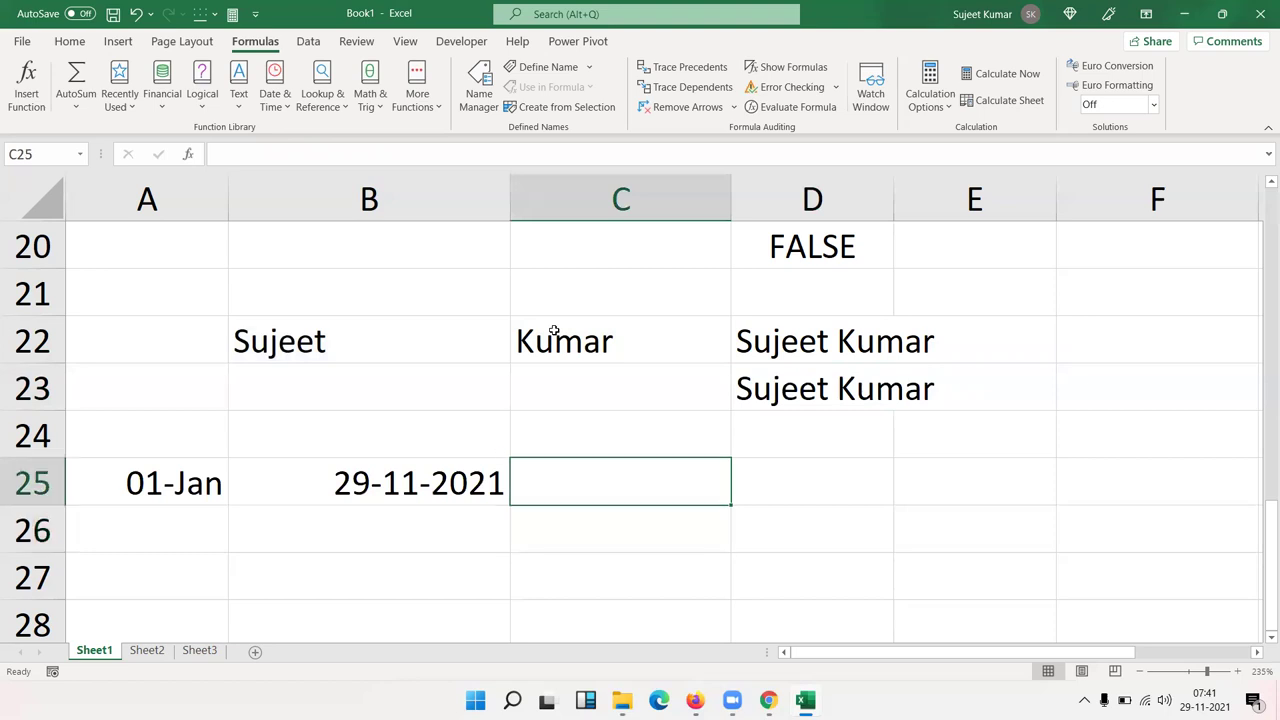
pyautogui.write('=')
pyautogui.press('Left')
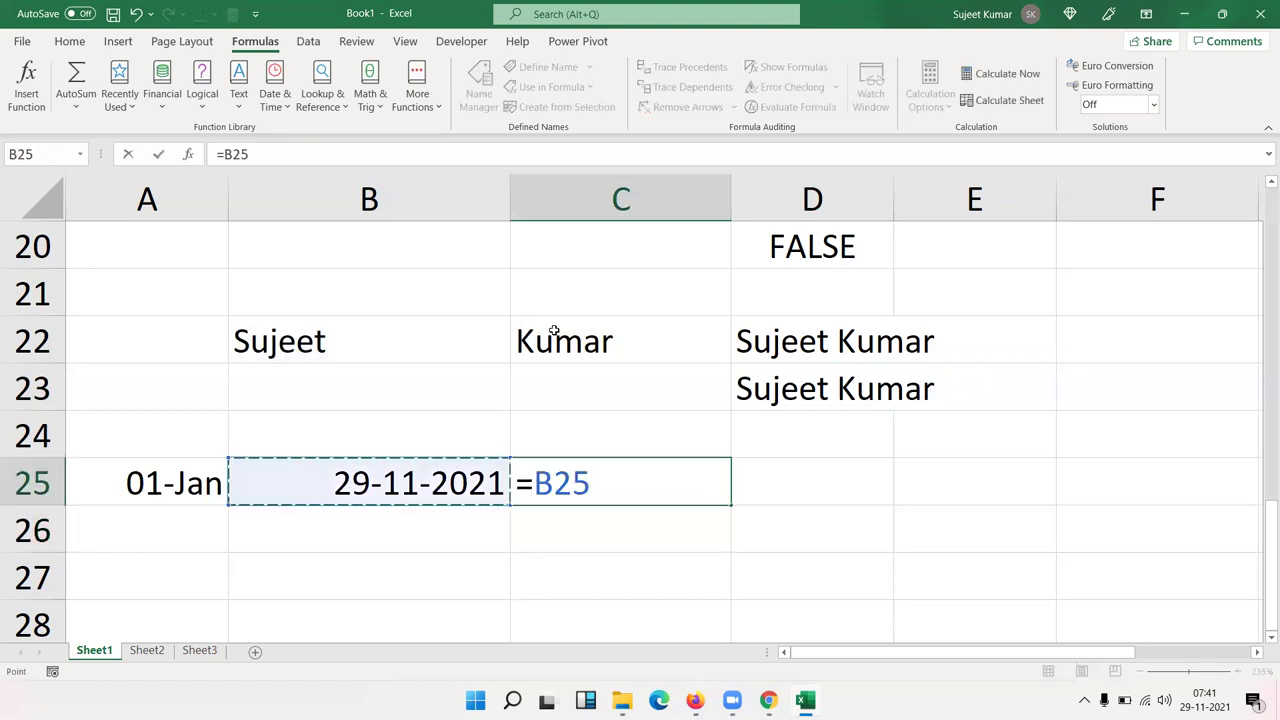
pyautogui.press('Left')
pyautogui.write('&"')
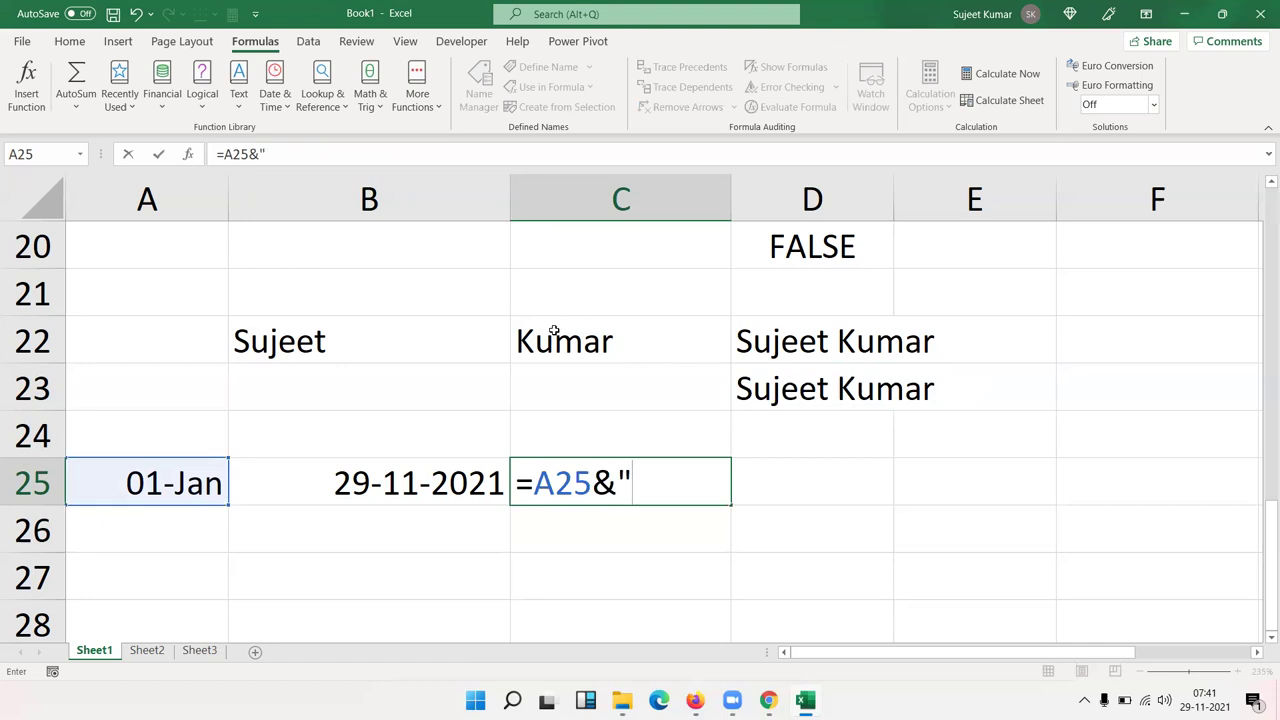
pyautogui.press('BackSpace')
pyautogui.press('BackSpace')
pyautogui.press('BackSpace')
pyautogui.press('BackSpace')
pyautogui.press('BackSpace')
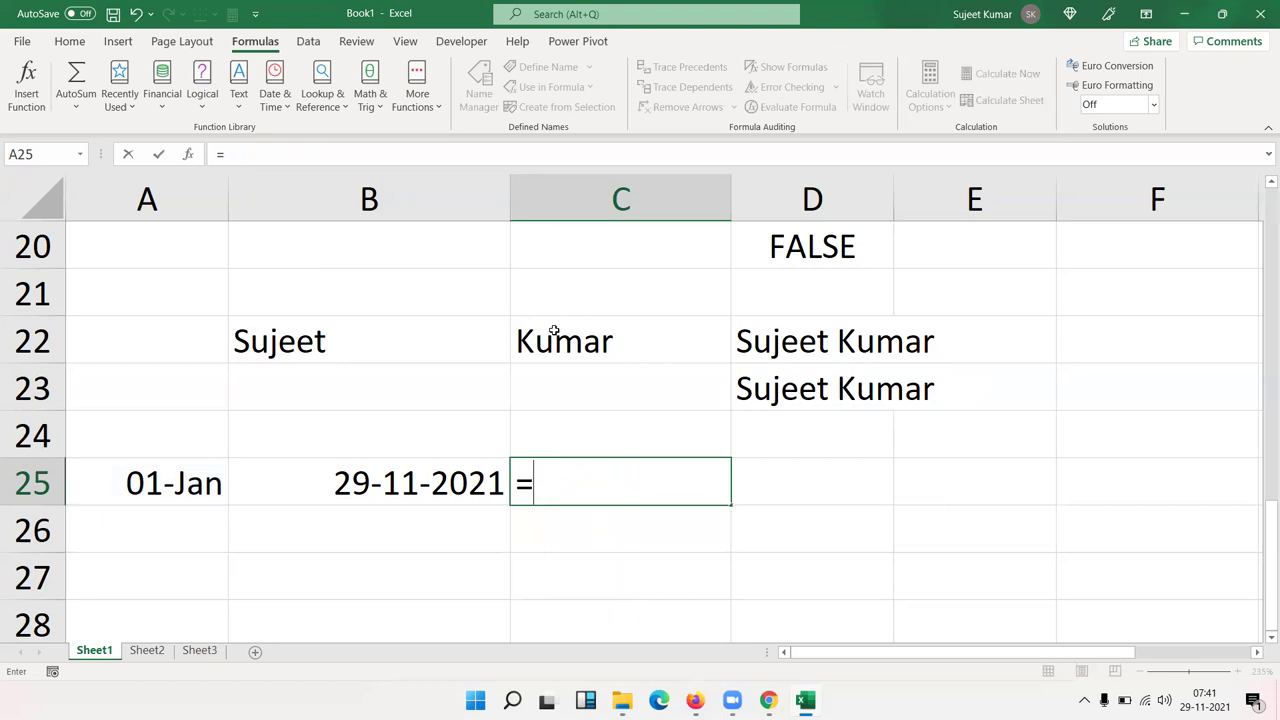
pyautogui.write('"fr')
pyautogui.press('BackSpace')
pyautogui.press('BackSpace')
pyautogui.write('f')
pyautogui.press('BackSpace')
pyautogui.write('From " ')
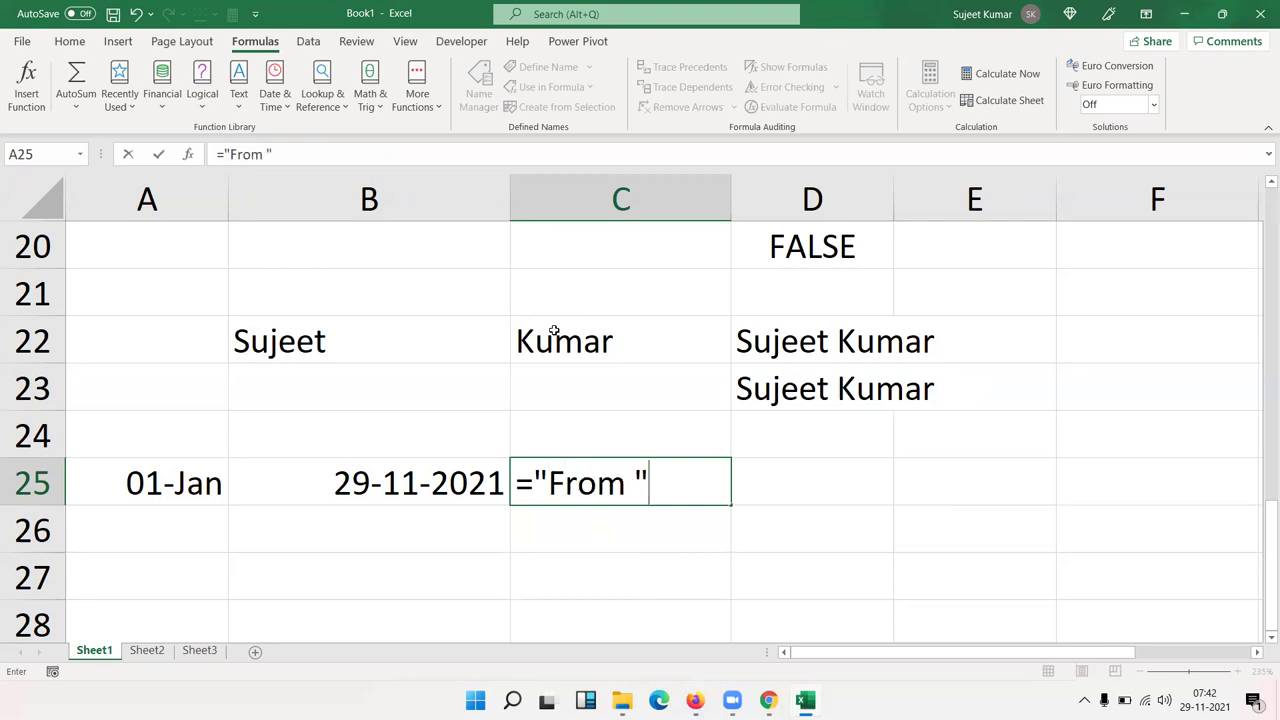
pyautogui.write('&')
pyautogui.click(204, 485)
pyautogui.write('&" ')
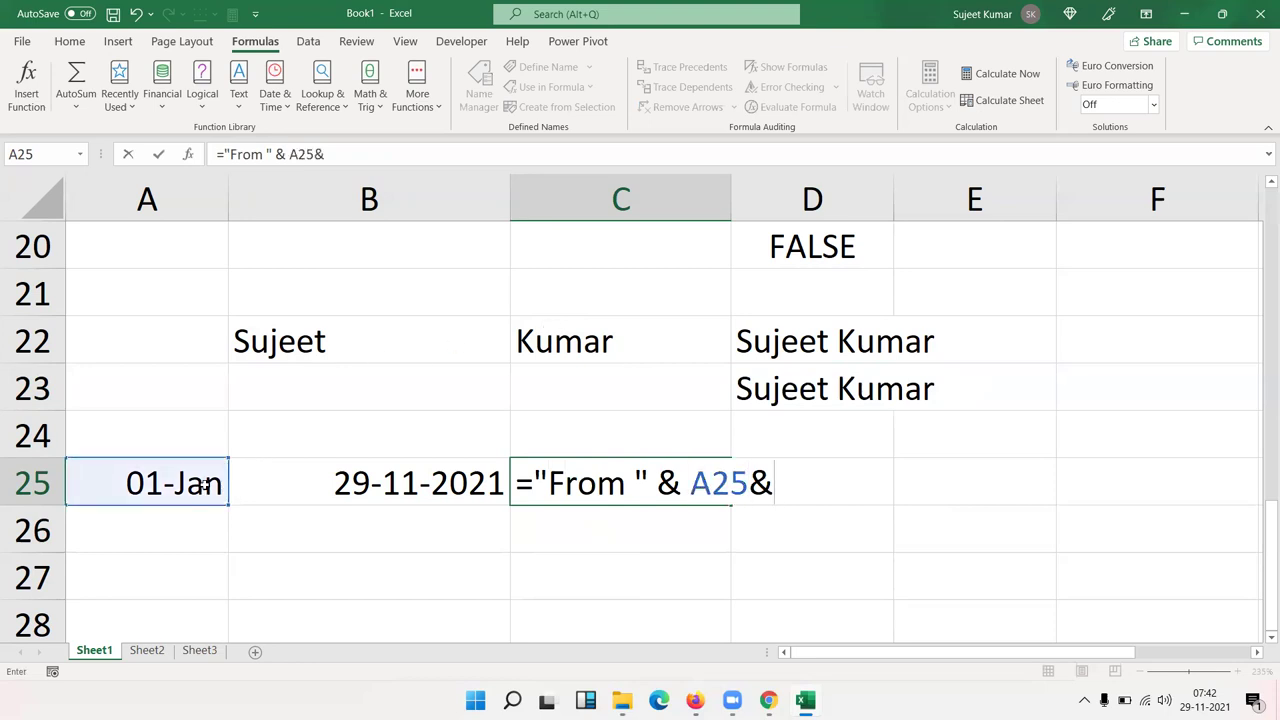
pyautogui.write('T')
pyautogui.write('o ')
pyautogui.write('"&')
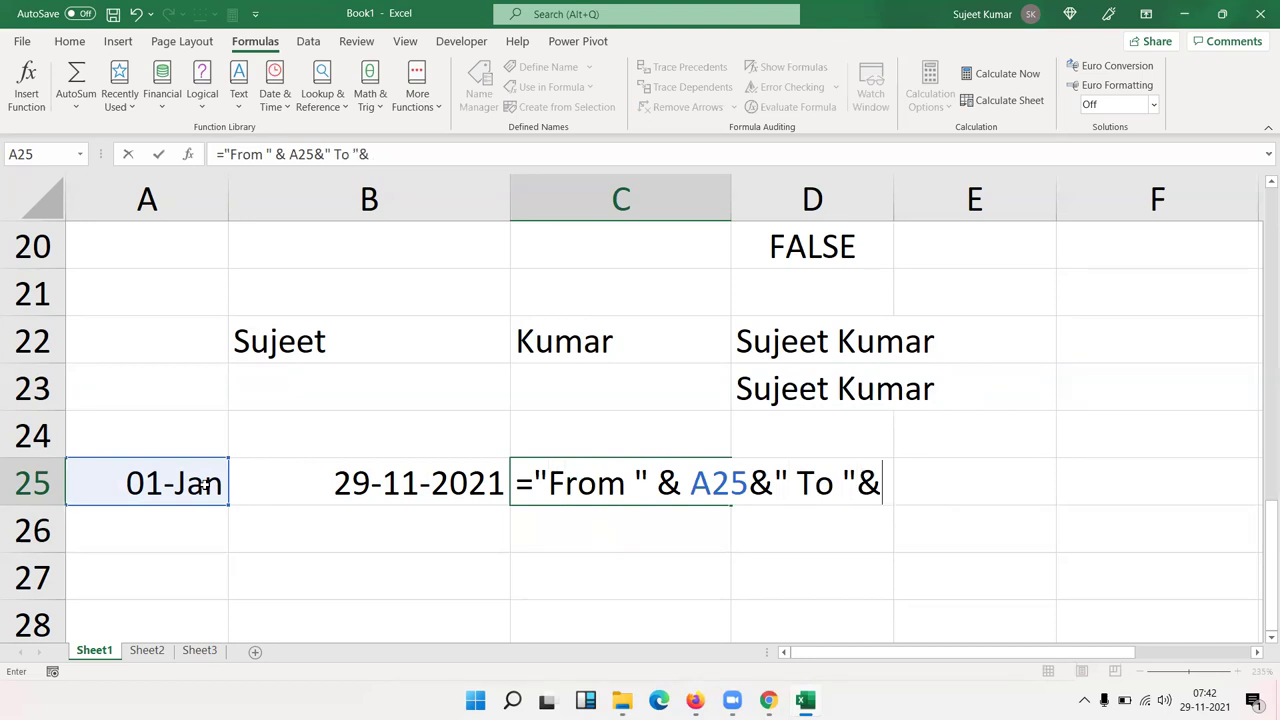
pyautogui.click(337, 487)
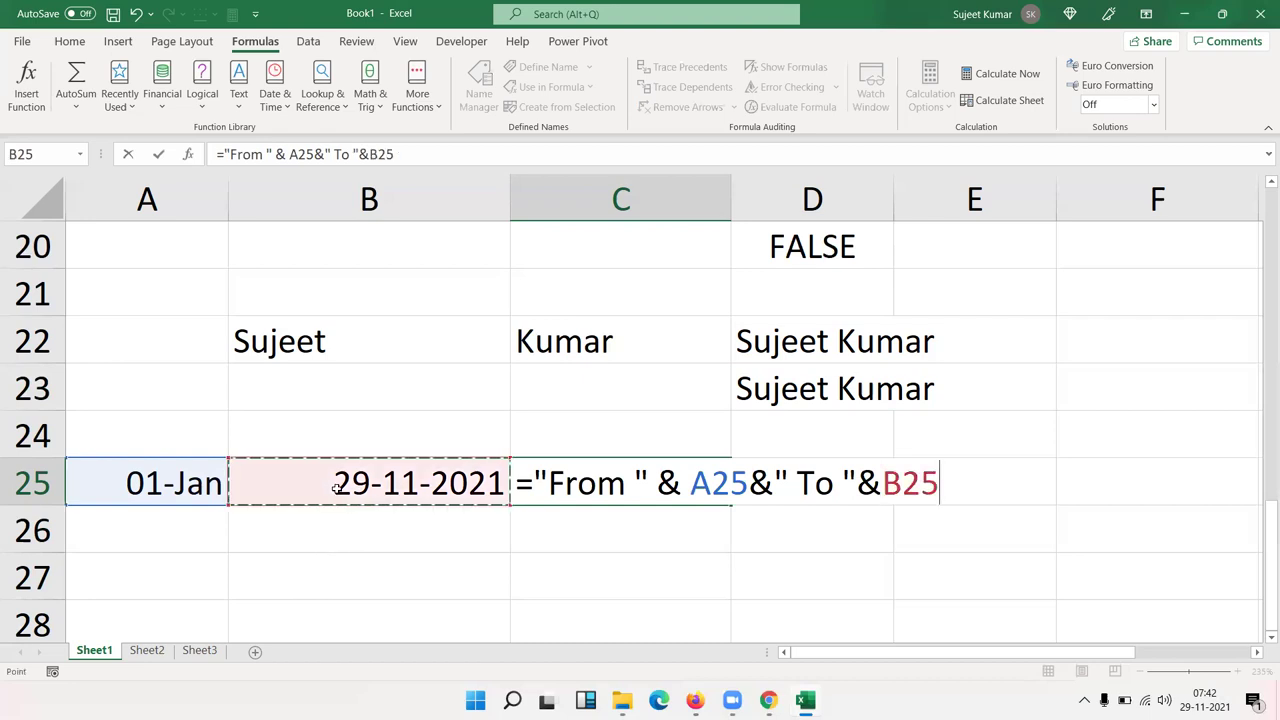
pyautogui.press('Return')
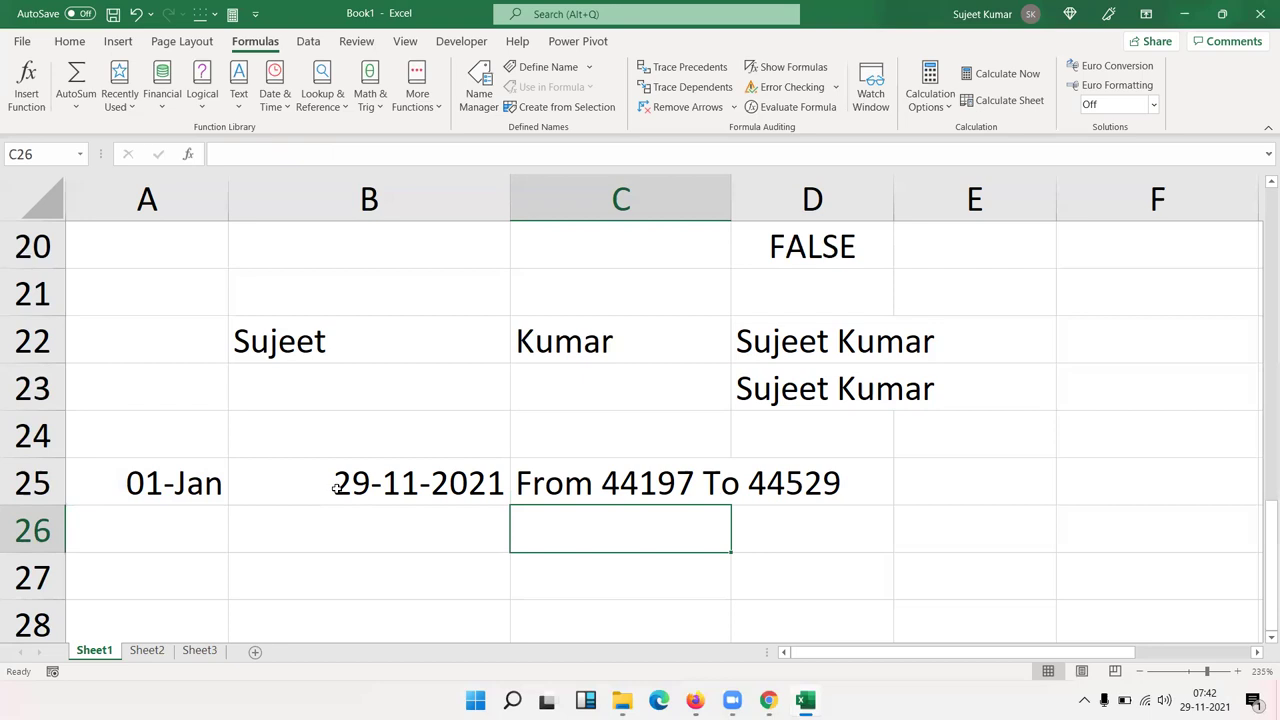
pyautogui.press('Up')
pyautogui.press('Left')
pyautogui.press('Left')
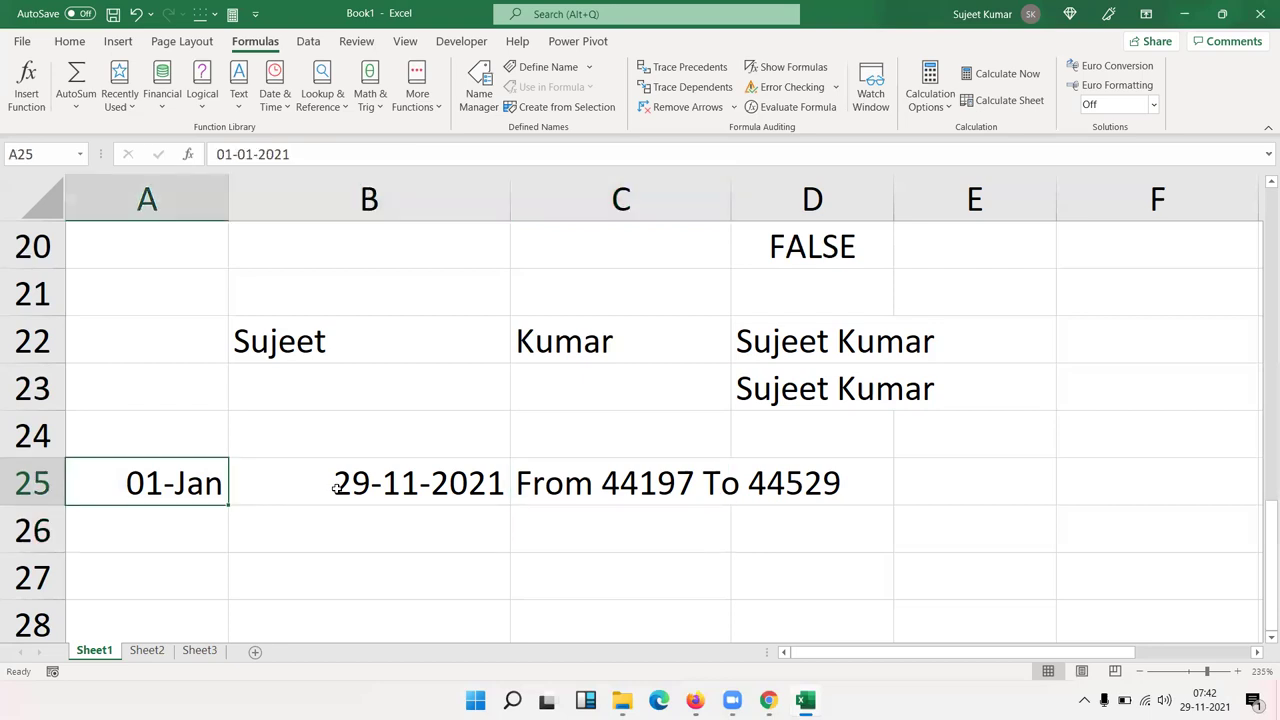
pyautogui.press('Right')
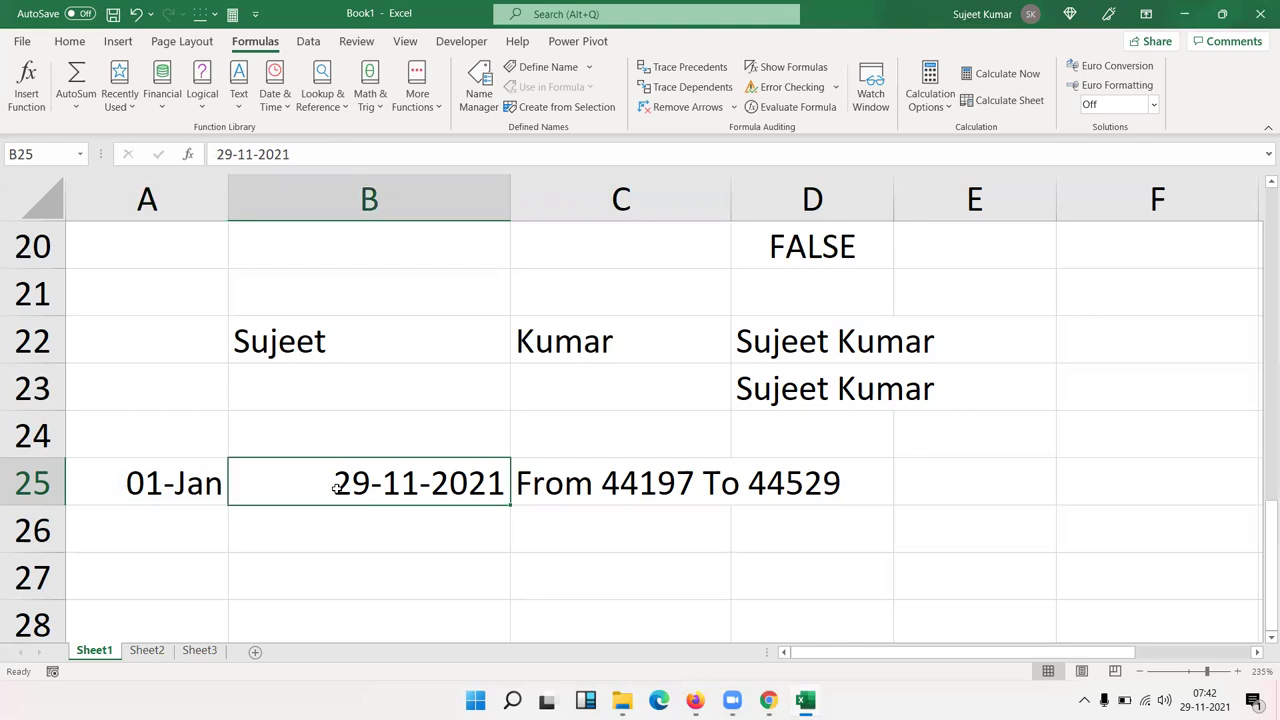
pyautogui.press('Left')
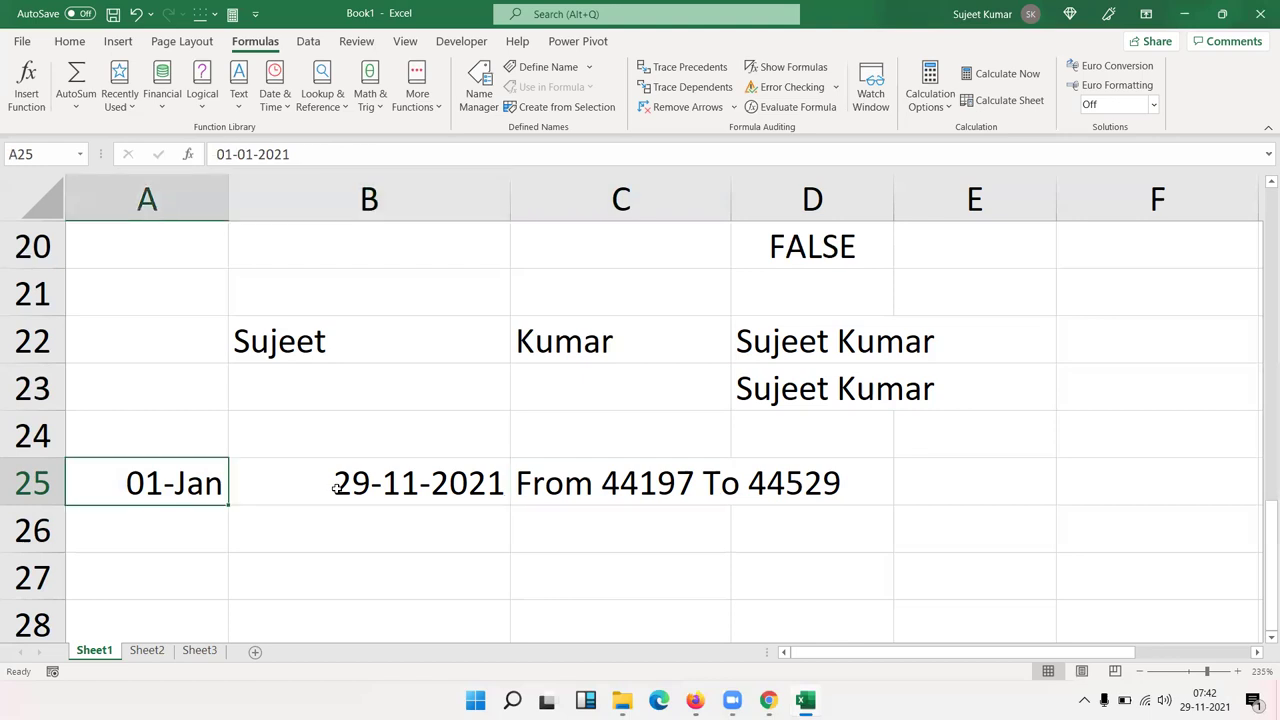
pyautogui.hotkey('ctrl', 'shift', '~')
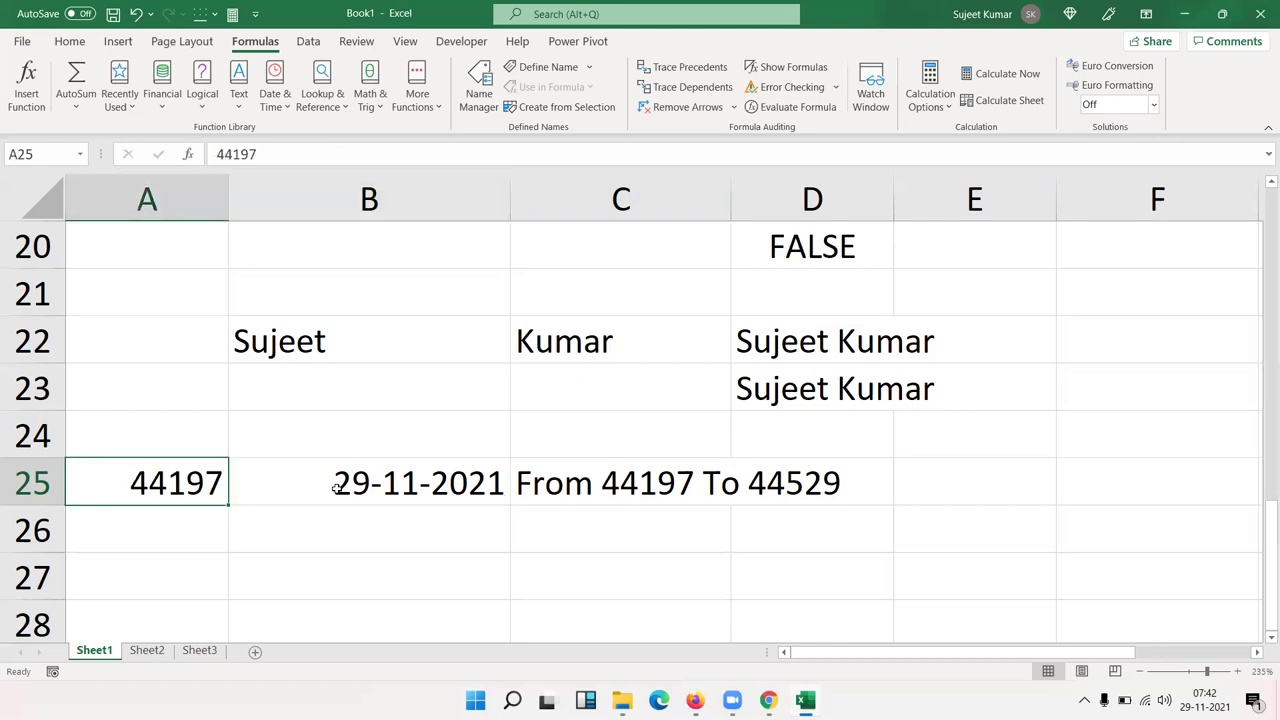
pyautogui.hotkey('ctrl', 'z')
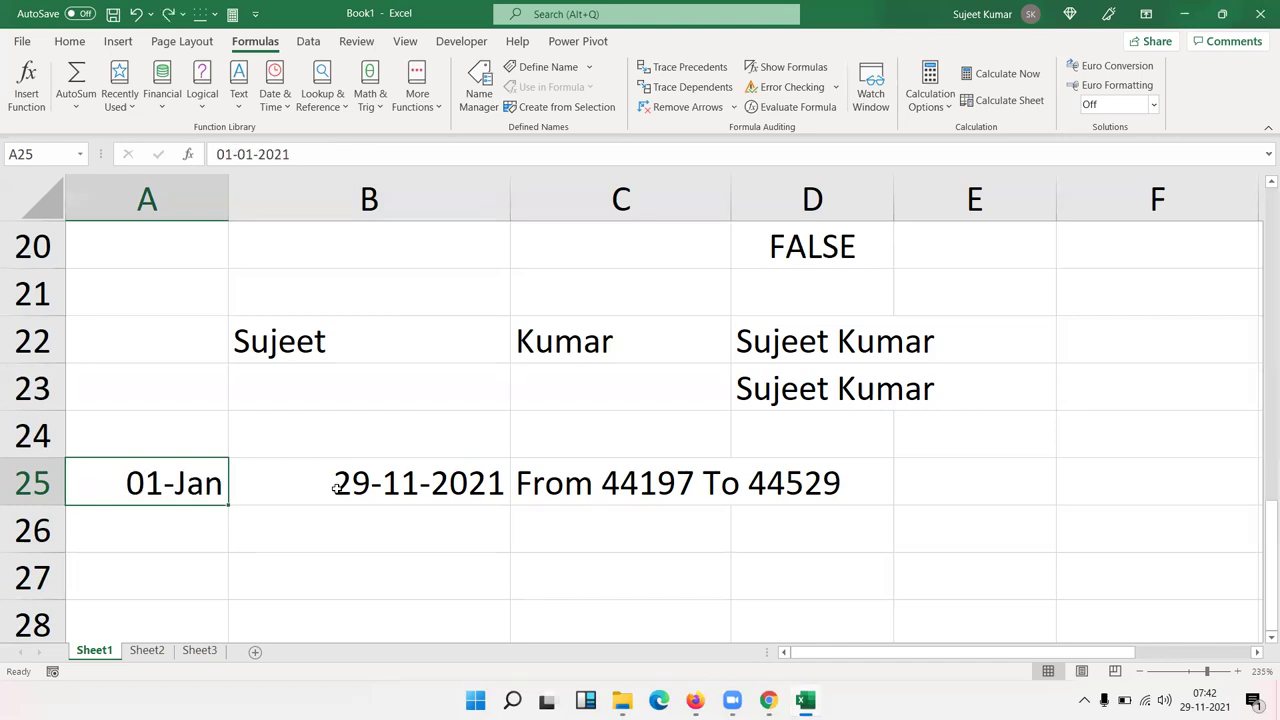
pyautogui.press('Right')
pyautogui.press('Right')
pyautogui.press('Right')
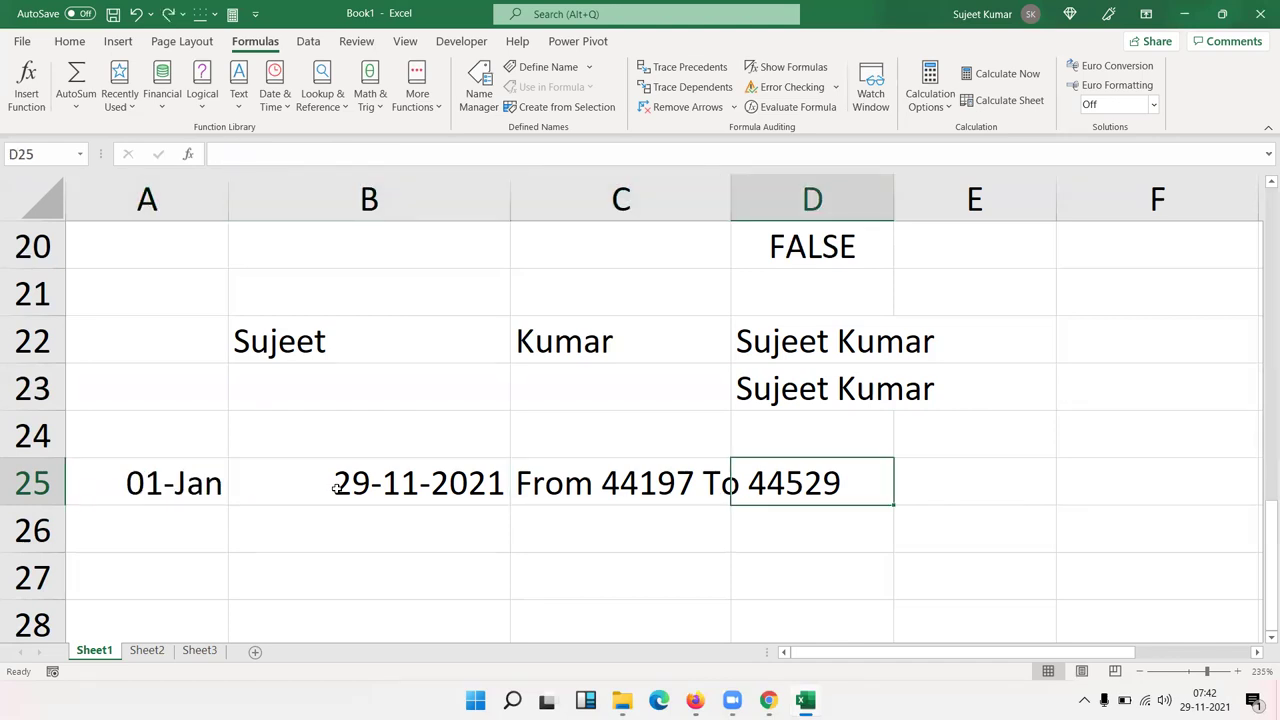
pyautogui.press('Left')
pyautogui.press('Left')
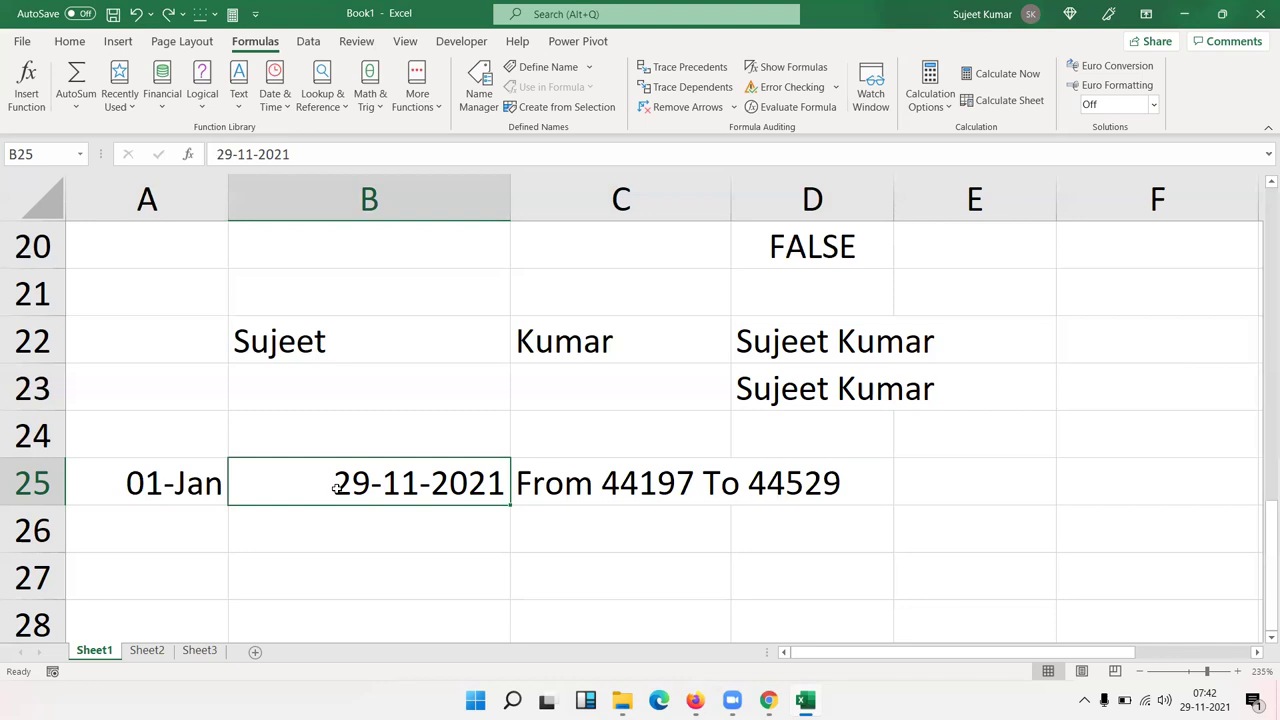
pyautogui.hotkey('shift', 'Left')
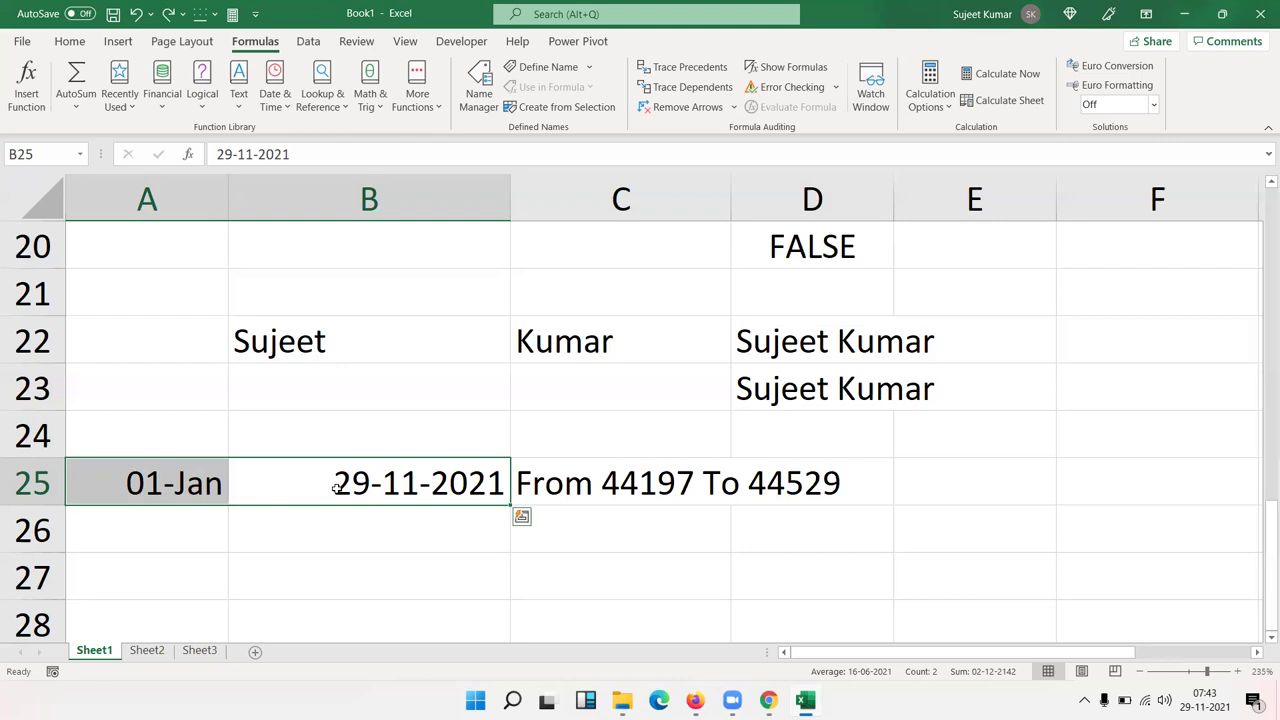
# - Wrap A25 in TEXT(A25,"DD-MMM-YY") in C25's formula so the start date shows as 01-Jan-21
pyautogui.press('Right')
pyautogui.press('F2')
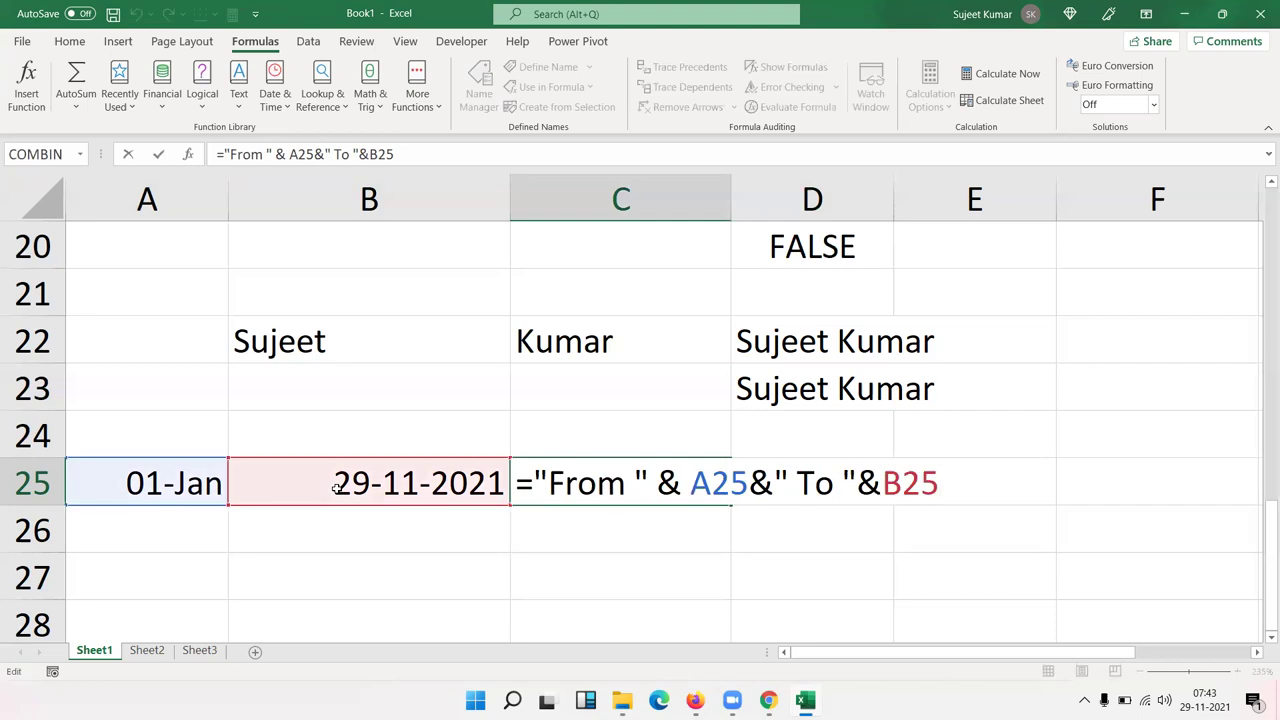
pyautogui.press('Left')
pyautogui.press('Left')
pyautogui.press('Left')
pyautogui.press('Left')
pyautogui.press('Left')
pyautogui.press('Left')
pyautogui.press('Left')
pyautogui.press('Left')
pyautogui.press('Left')
pyautogui.write('te')
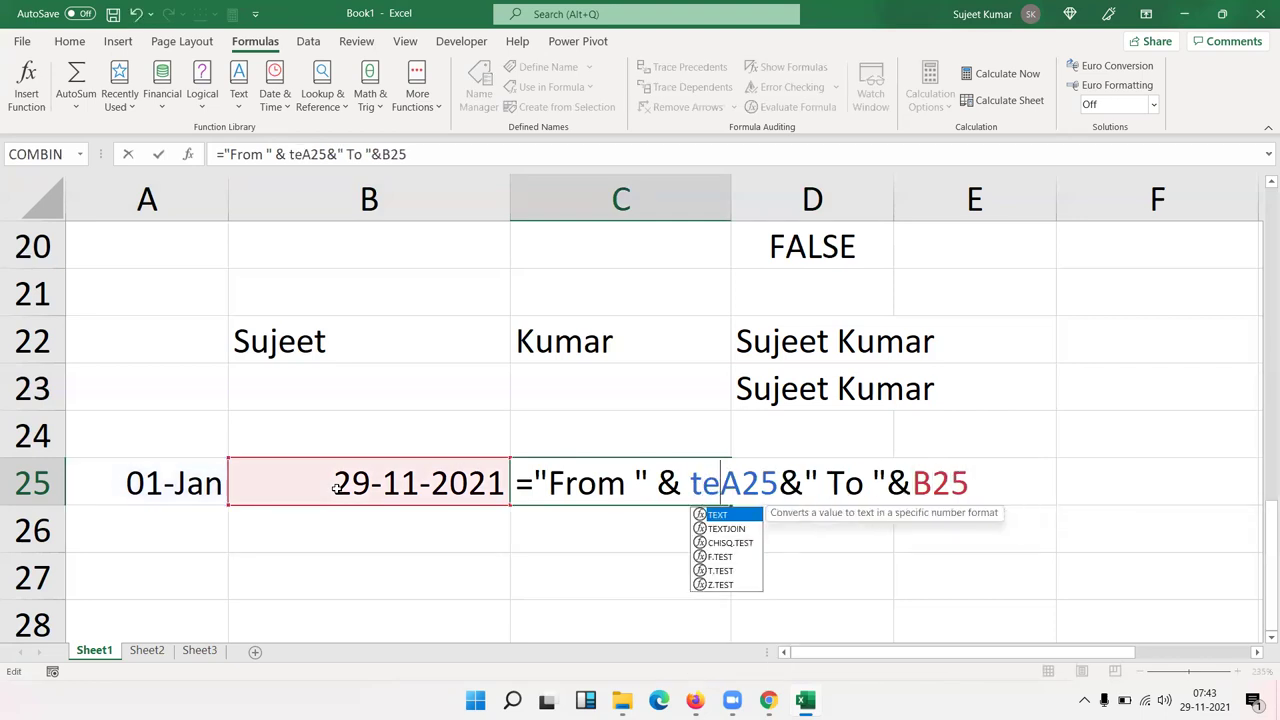
pyautogui.press('Tab')
pyautogui.press('Right')
pyautogui.press('Right')
pyautogui.press('Right')
pyautogui.write(',"DD-')
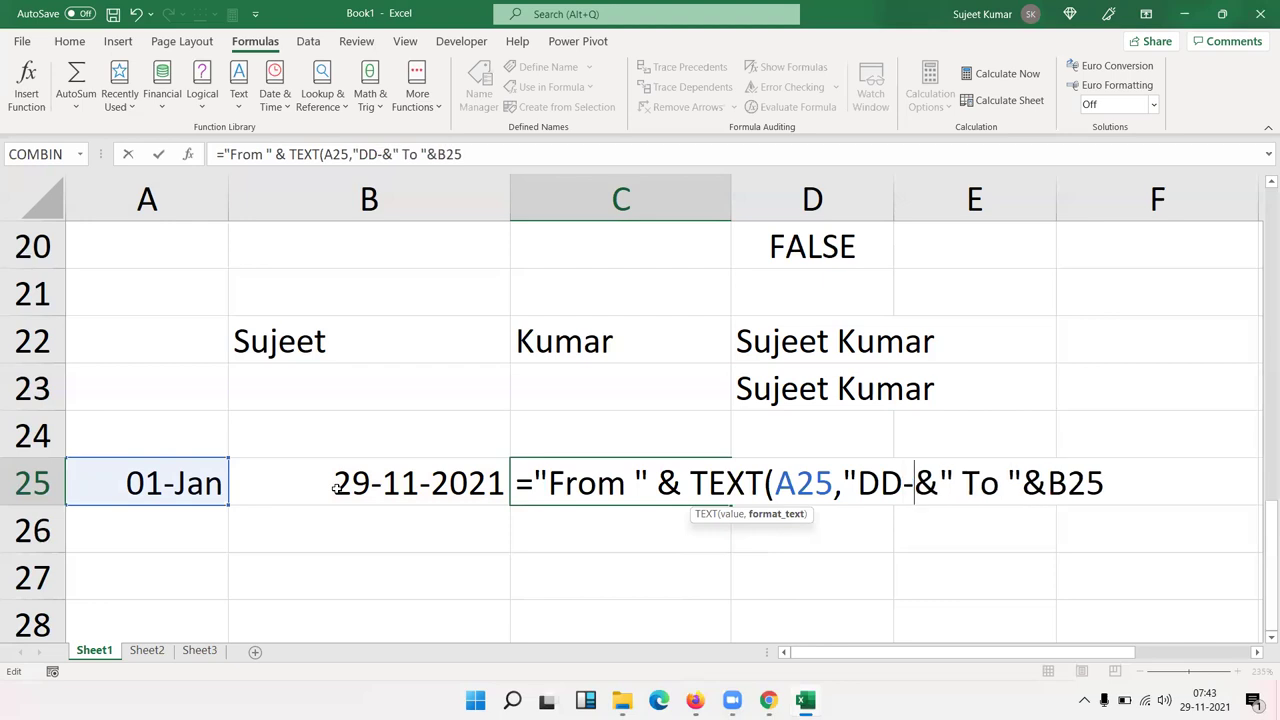
pyautogui.write('MMM-YY')
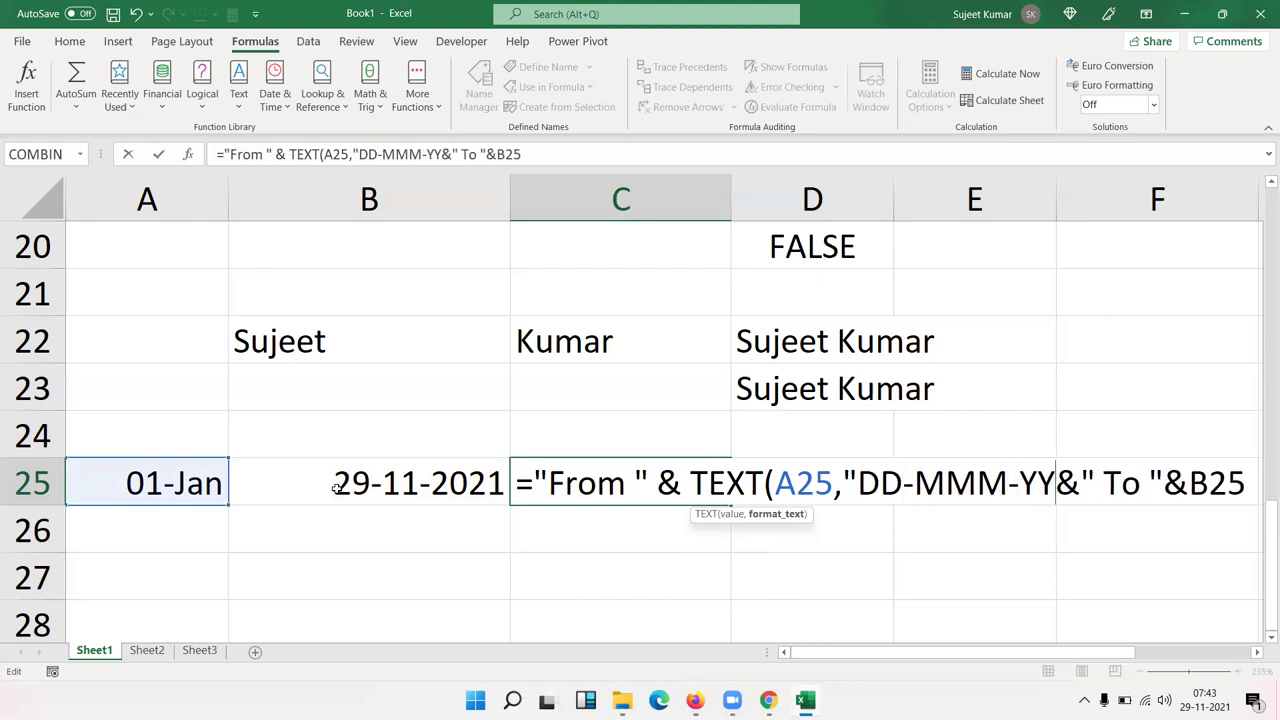
pyautogui.write('"')
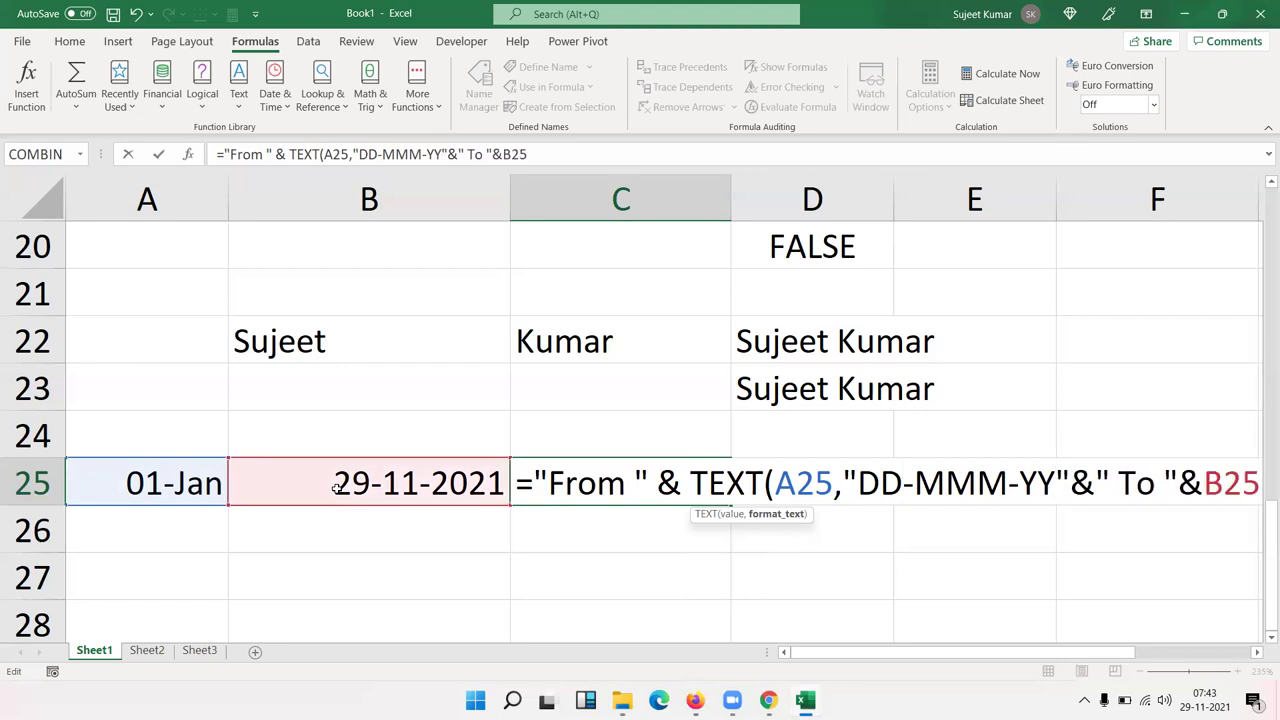
pyautogui.write(')')
pyautogui.press('Return')
pyautogui.press('Up')
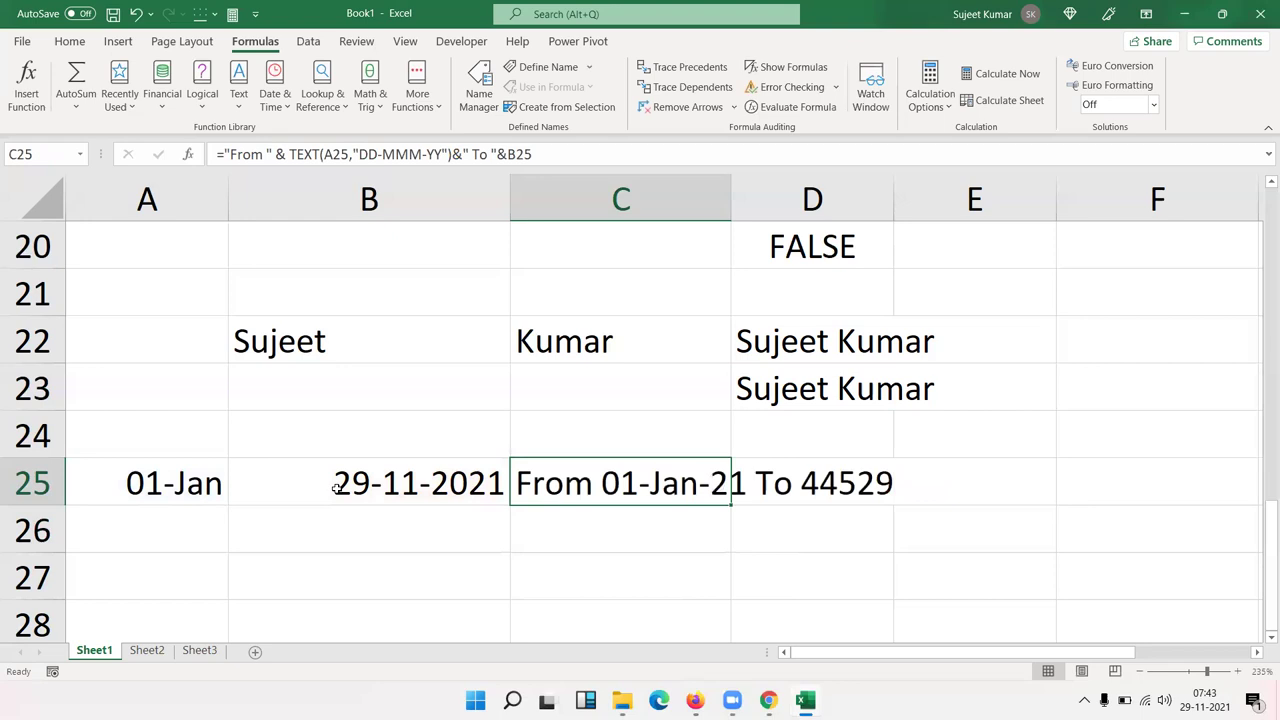
# - Inspect the "DD-MMM-YY" format code in C25's formula without changing anything
pyautogui.click(370, 154)
pyautogui.moveTo(358, 154); pyautogui.dragTo(437, 154)
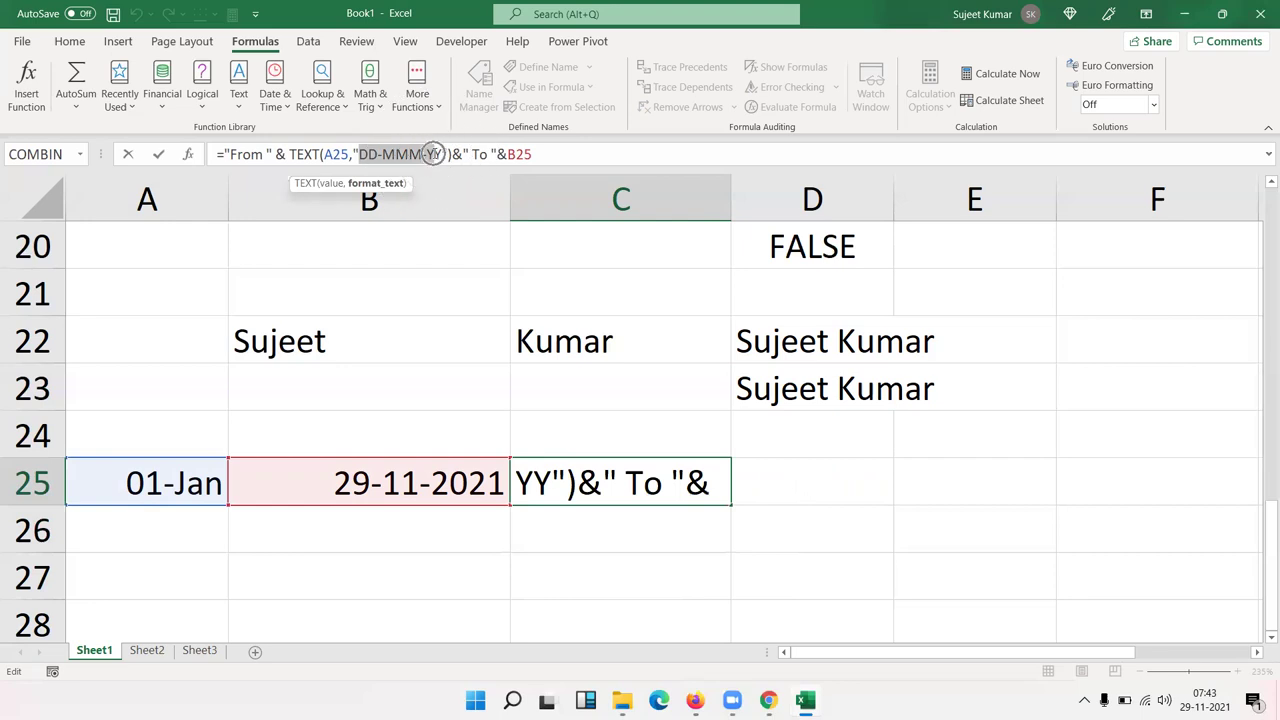
pyautogui.press('Escape')
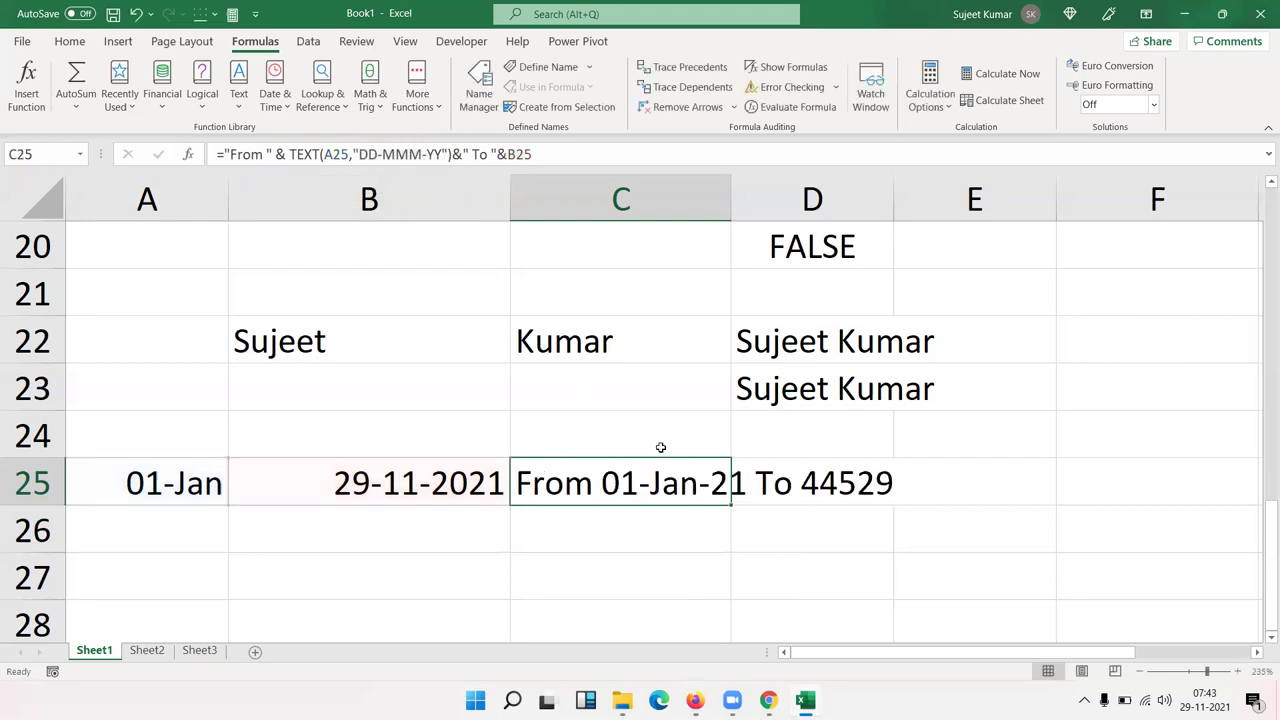
# - Wrap B25 in TEXT(B25,"DD-MMM-YY") so C25 reads From 01-Jan-21 To 29-Nov-21
pyautogui.doubleClick(722, 480)
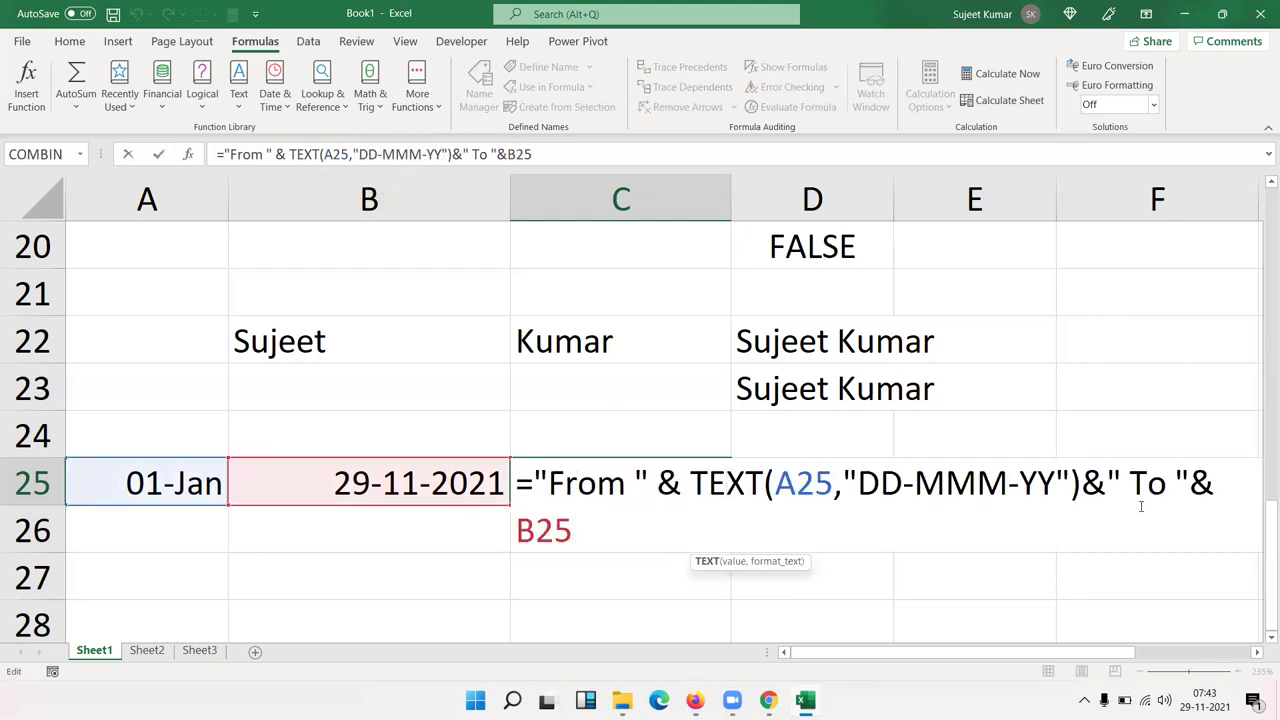
pyautogui.click(500, 527)
pyautogui.write('te')
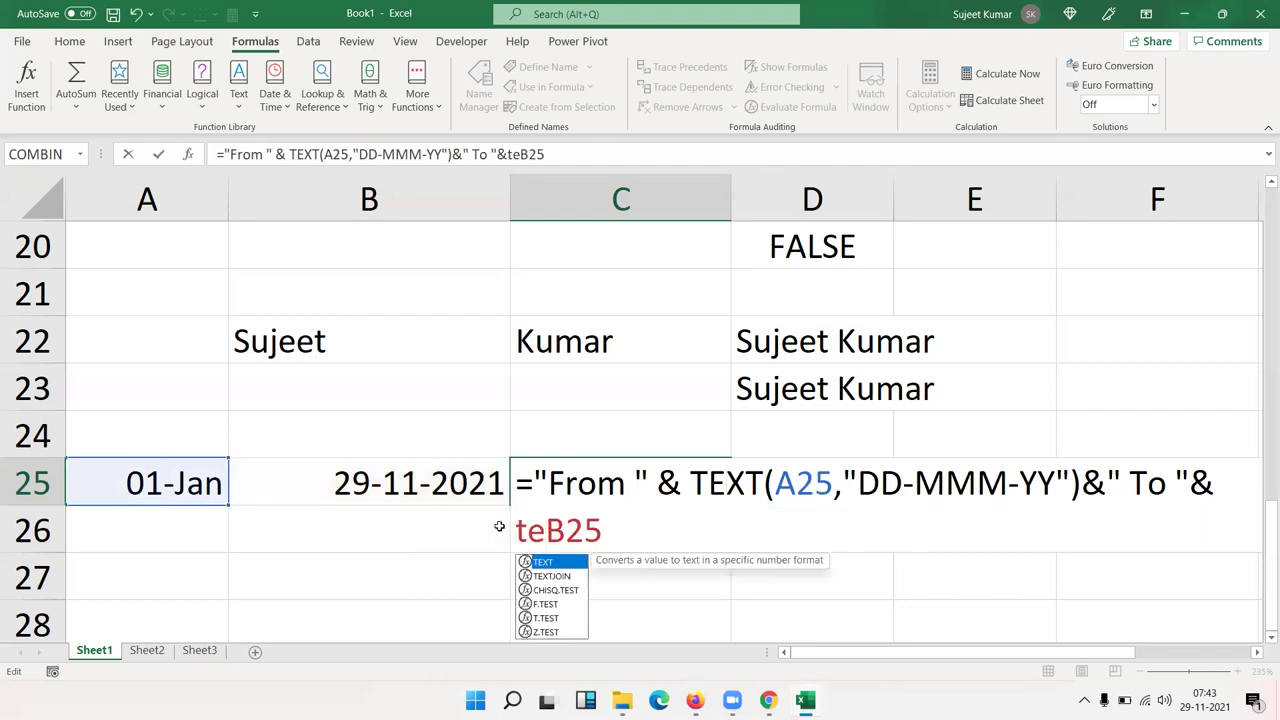
pyautogui.press('Tab')
pyautogui.press('Right')
pyautogui.press('Right')
pyautogui.press('Right')
pyautogui.write(',')
pyautogui.press('BackSpace')
pyautogui.write('"')
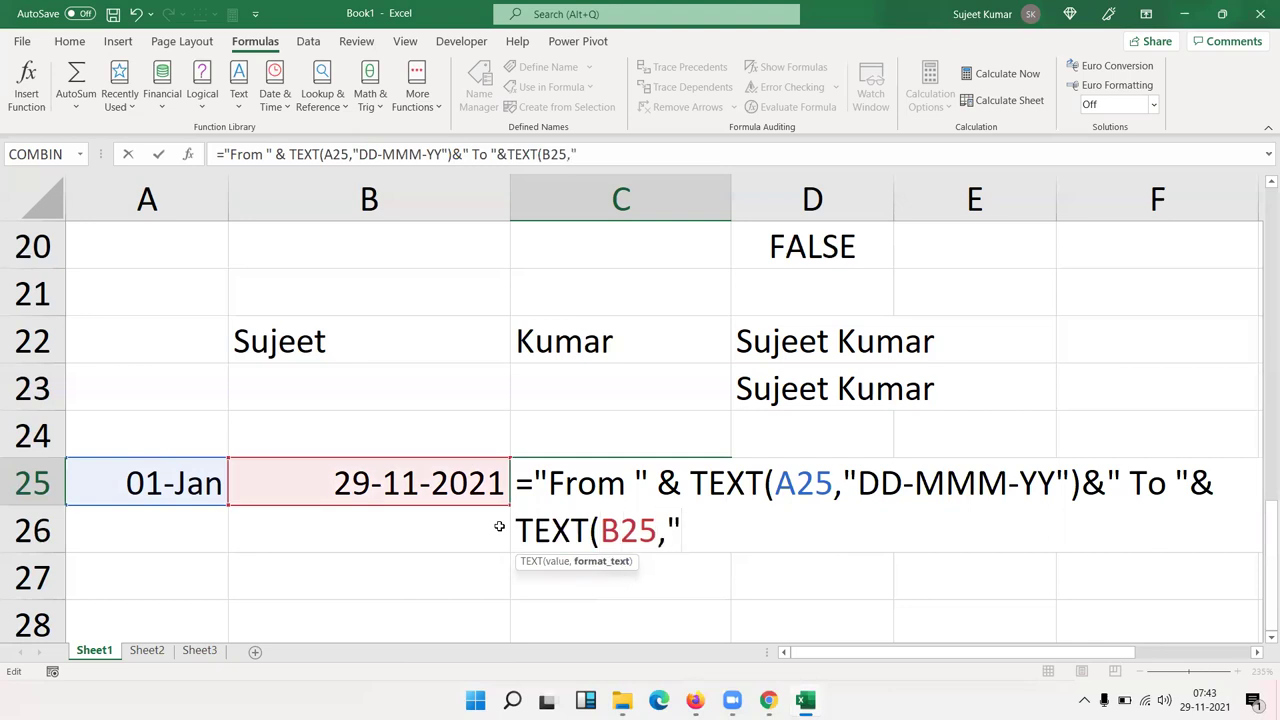
pyautogui.write('DD-MMM-YY"')
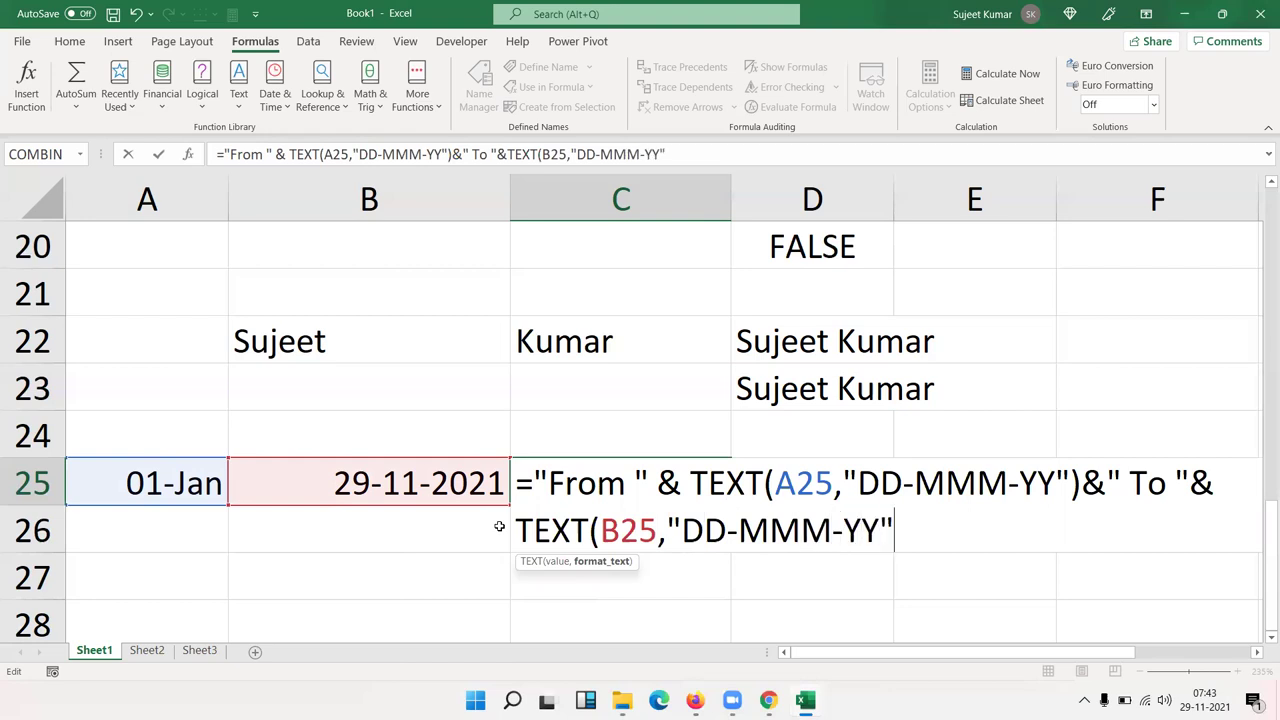
pyautogui.write(')')
pyautogui.press('Return')
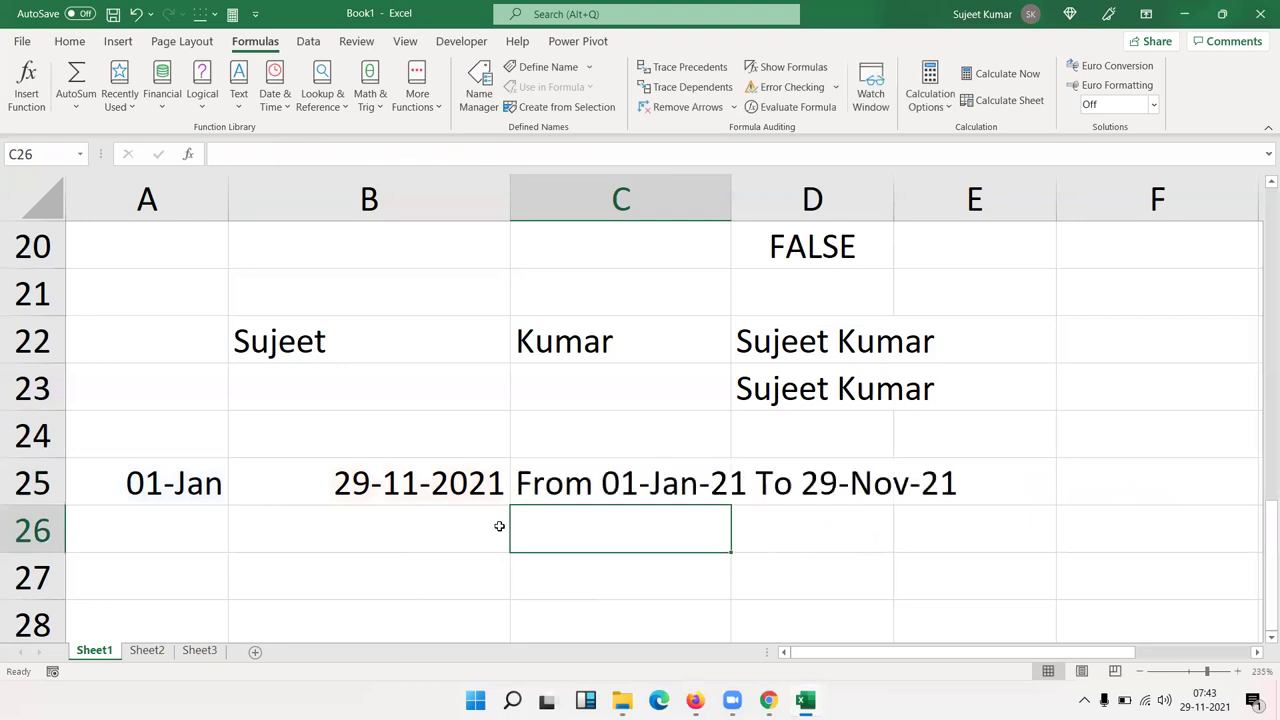
pyautogui.press('Up')
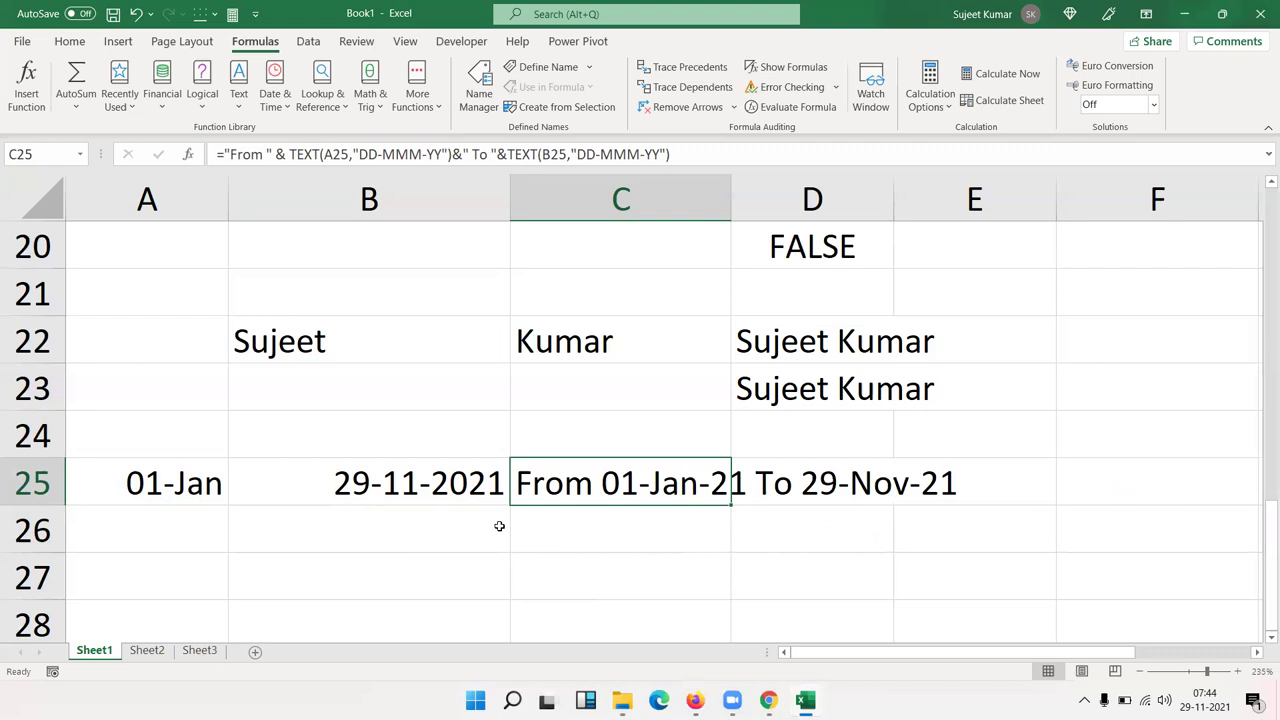
pyautogui.click(356, 150)
pyautogui.press('Delete')
pyautogui.press('Delete')
pyautogui.press('Delete')
pyautogui.press('Delete')
pyautogui.press('Delete')
pyautogui.press('Delete')
pyautogui.press('Delete')
pyautogui.press('Delete')
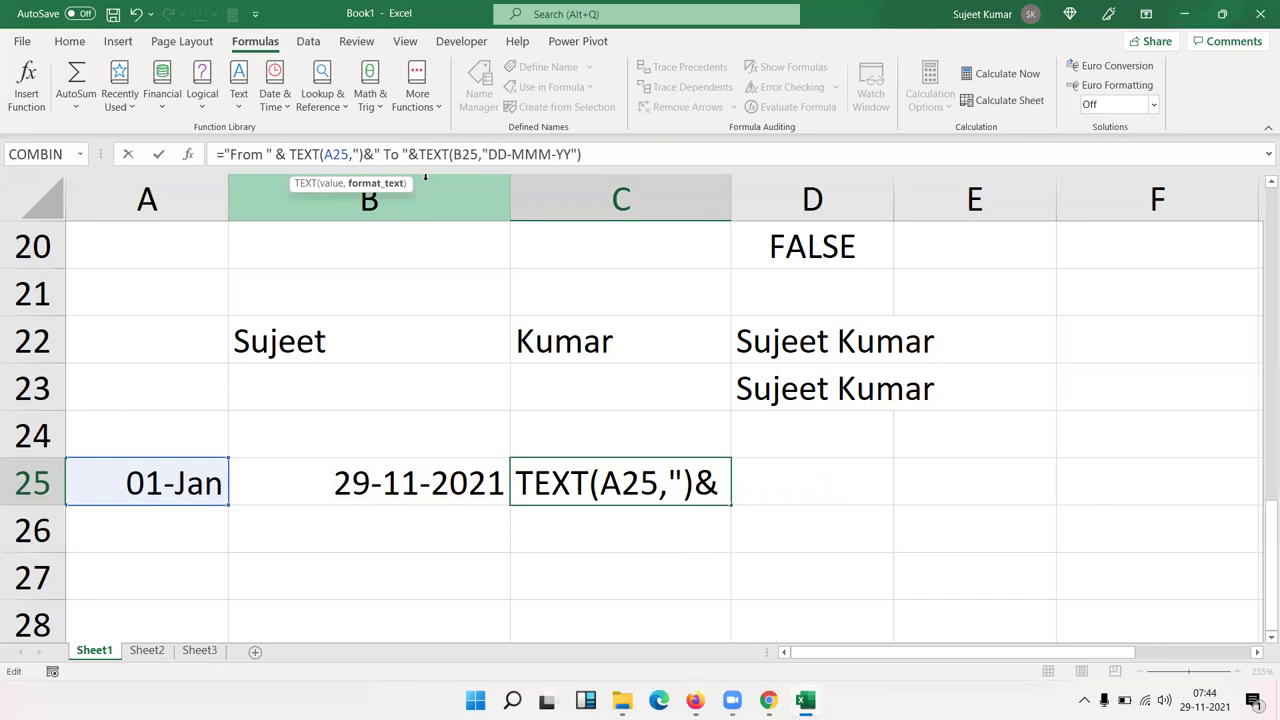
pyautogui.press('Delete')
pyautogui.click(166, 481)
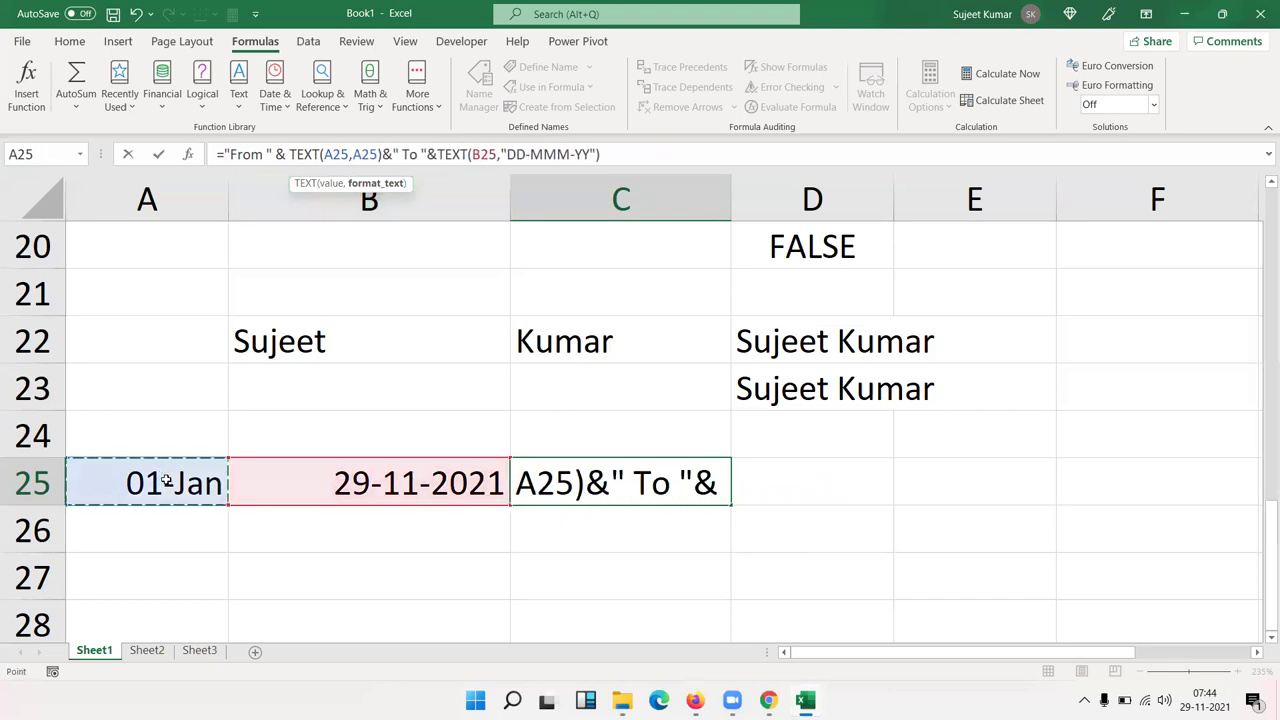
pyautogui.press('Return')
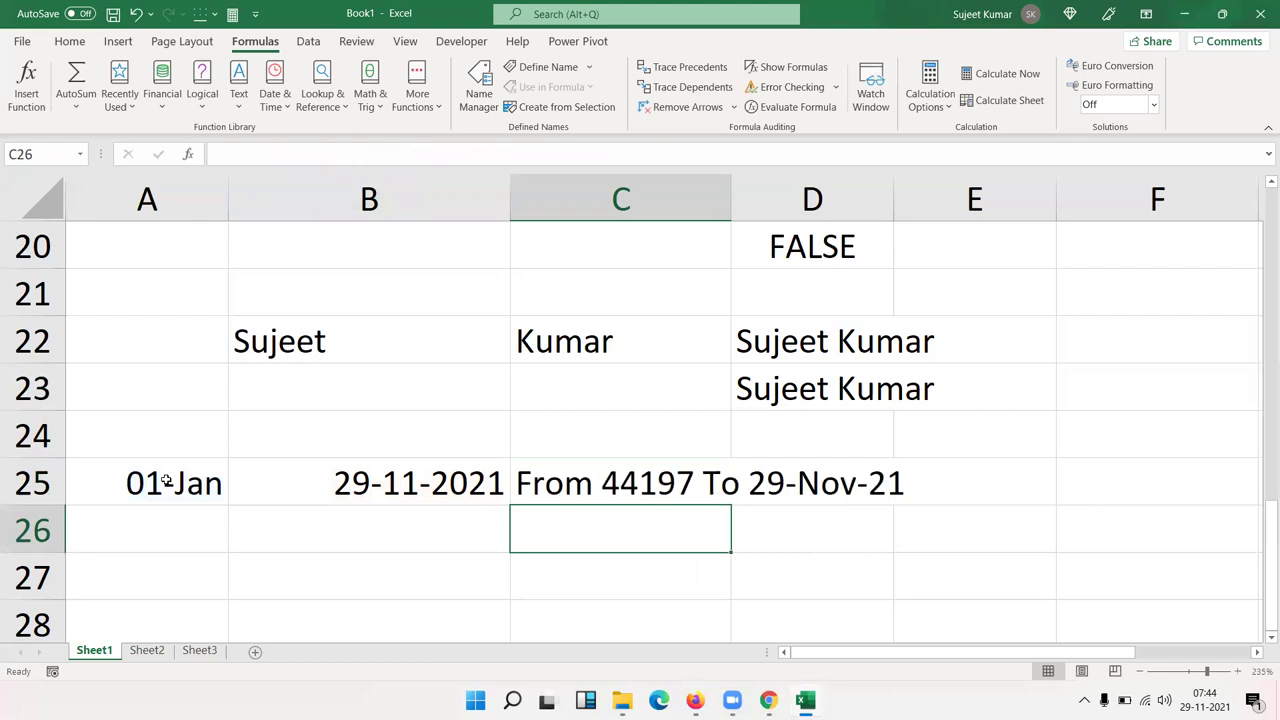
pyautogui.hotkey('ctrl', 'z')
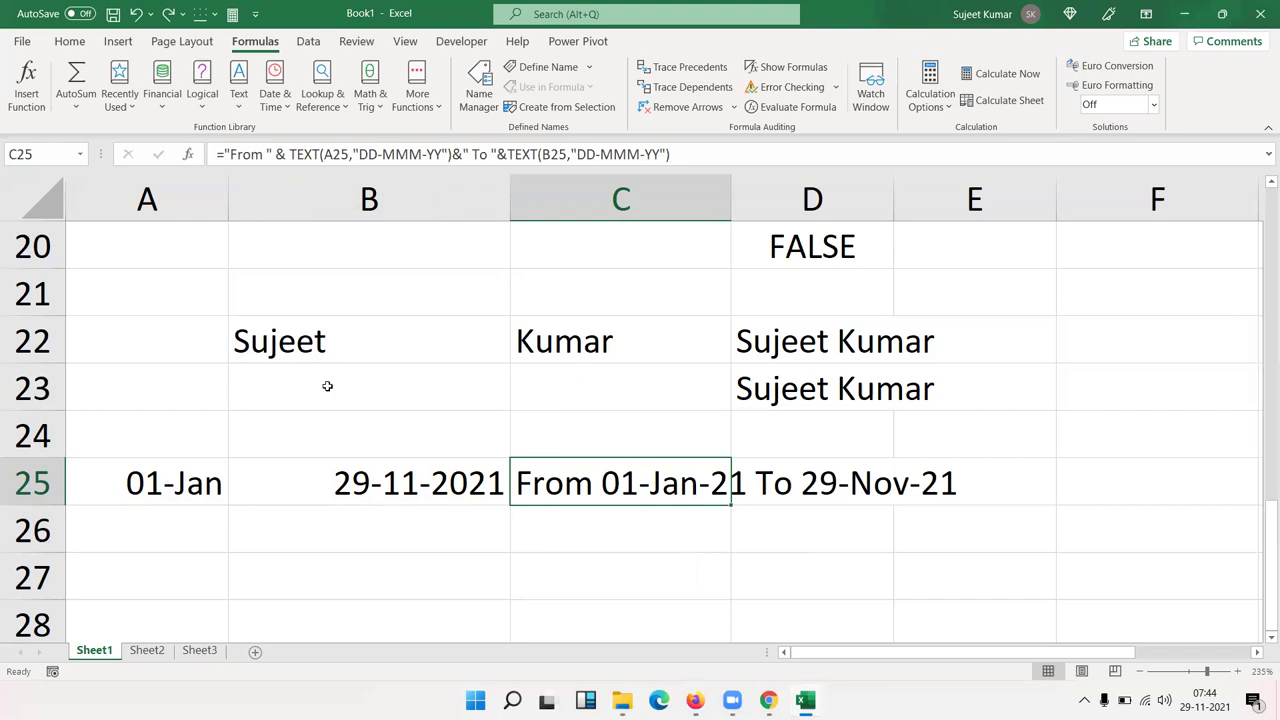
pyautogui.scroll(6, 585, 379)
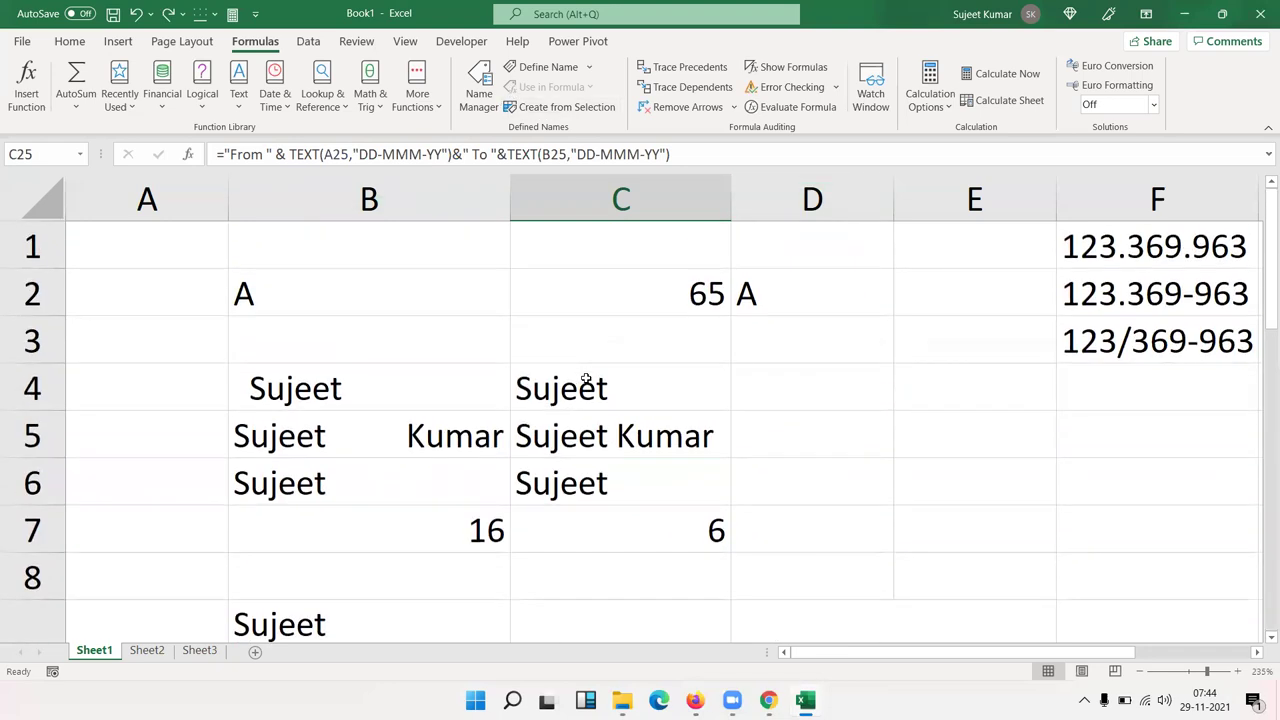
pyautogui.scroll(-20, 585, 379)
pyautogui.scroll(20, 585, 379)
pyautogui.scroll(10, 590, 375)
pyautogui.scroll(5, 598, 371)
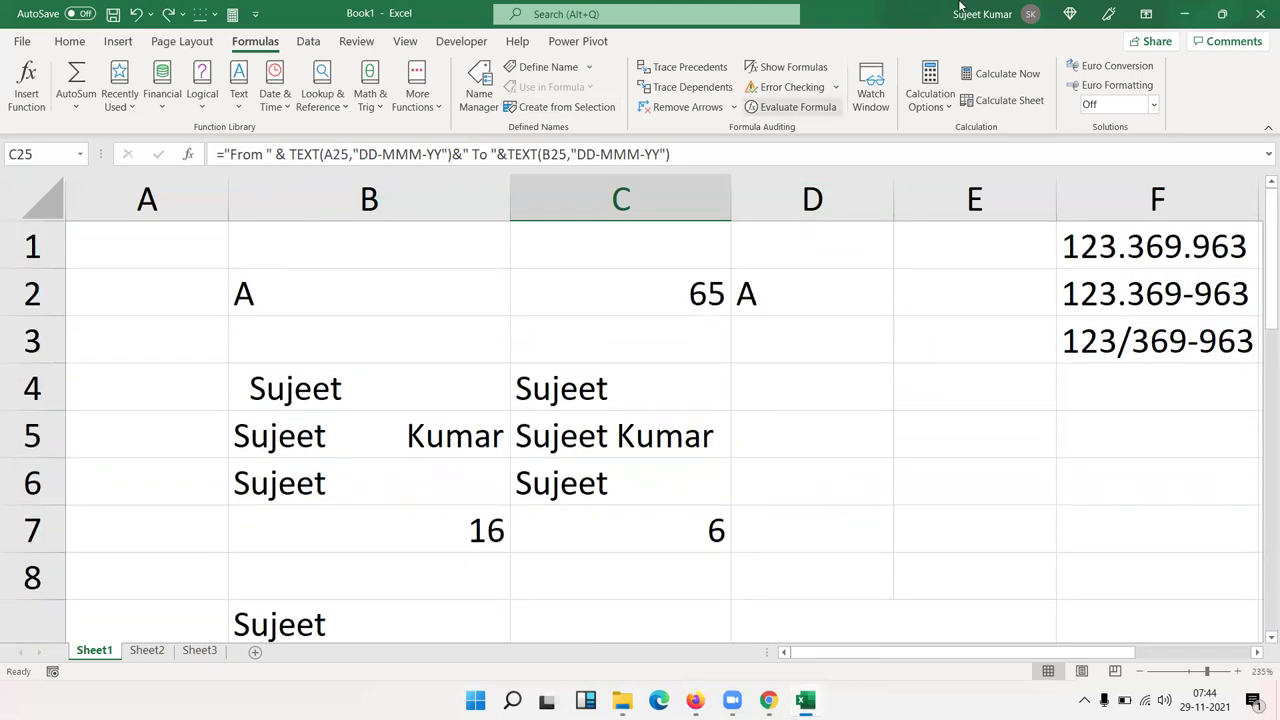